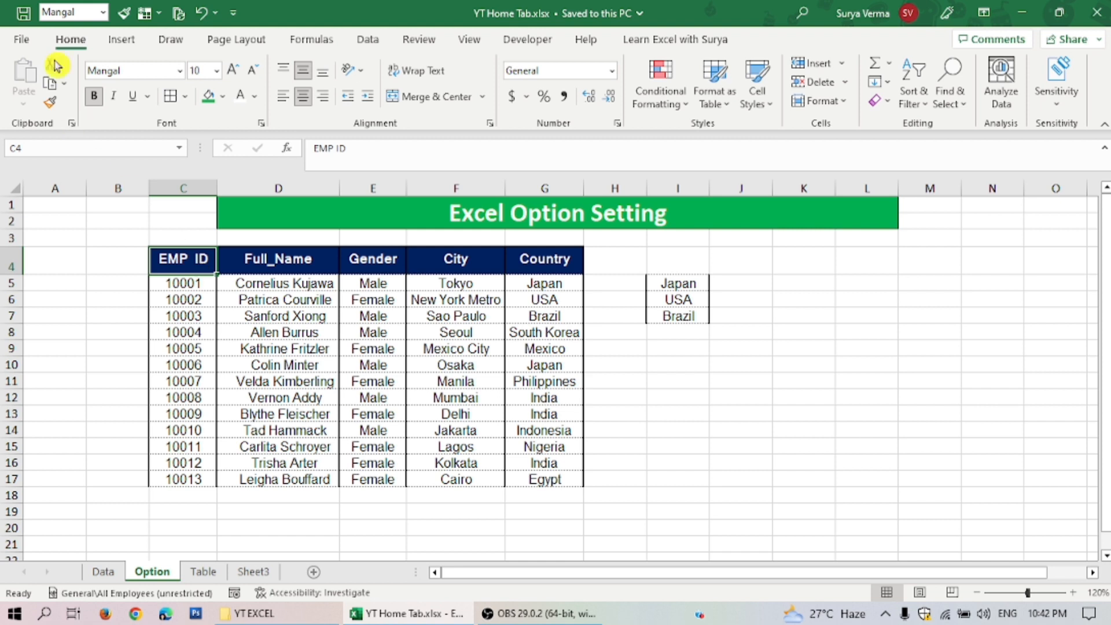
Step: Review the General user interface options in Excel Options, including Enable Live Preview, and close them without changes
click(22, 40)
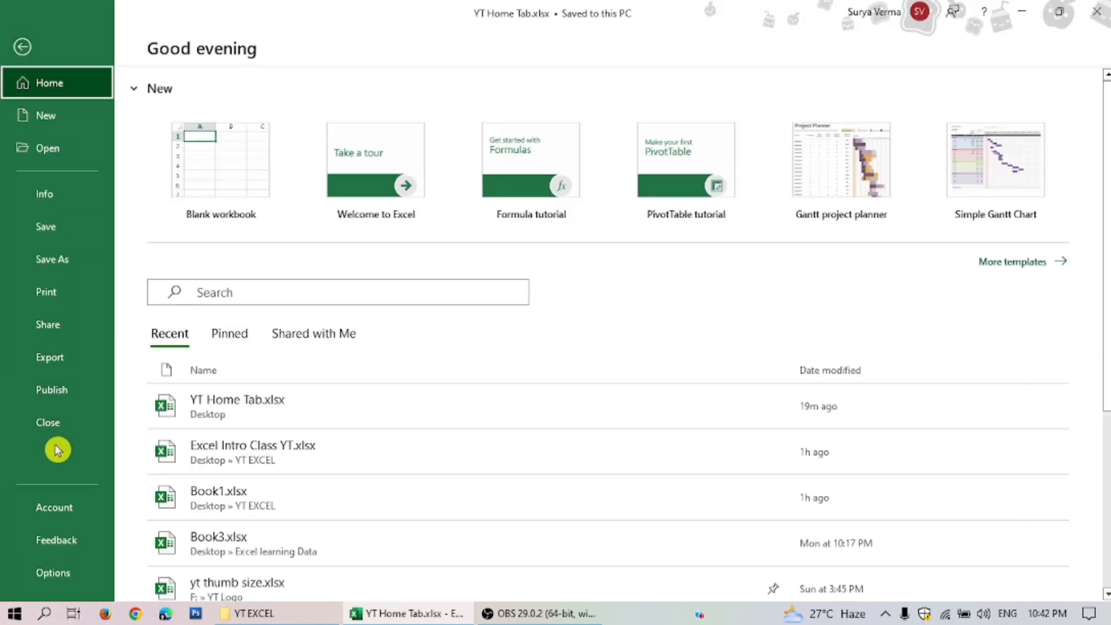
click(50, 577)
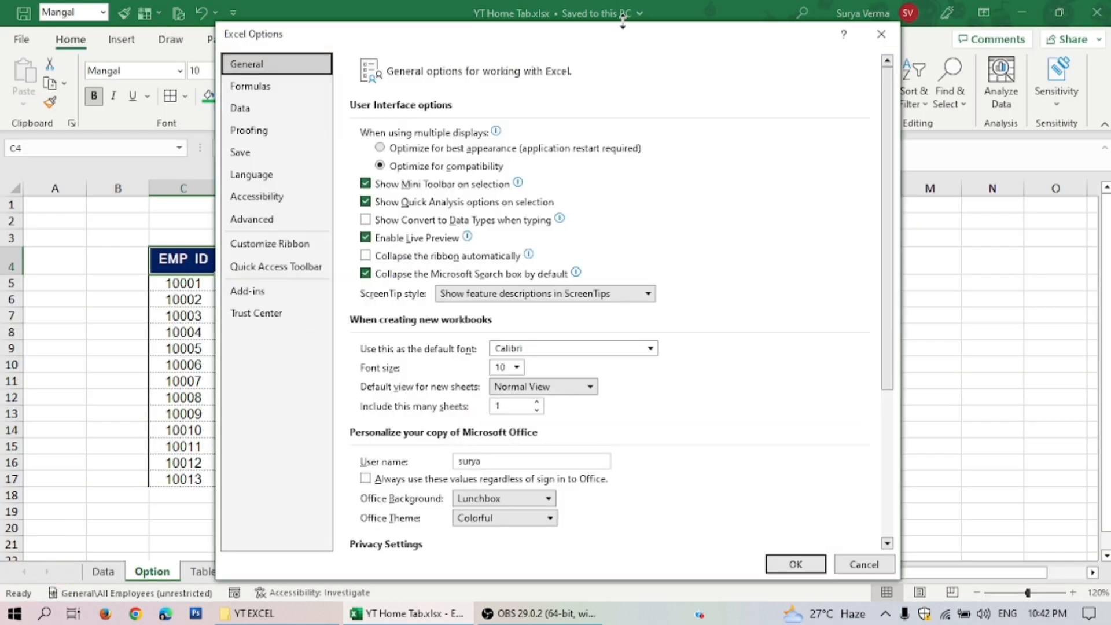
drag(622, 22, 631, 67)
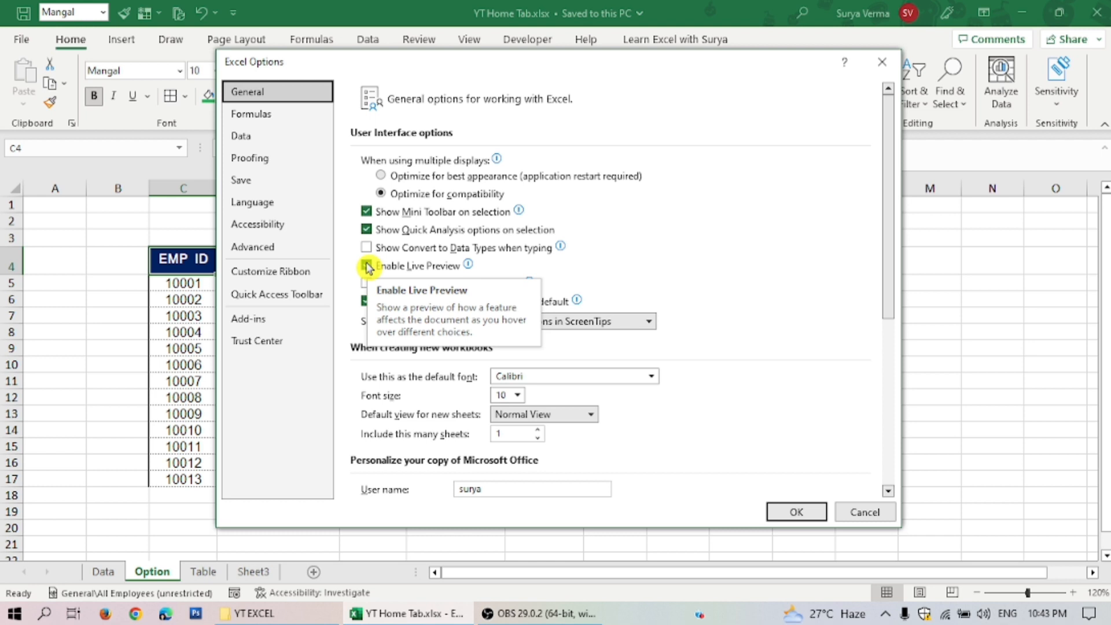
click(857, 515)
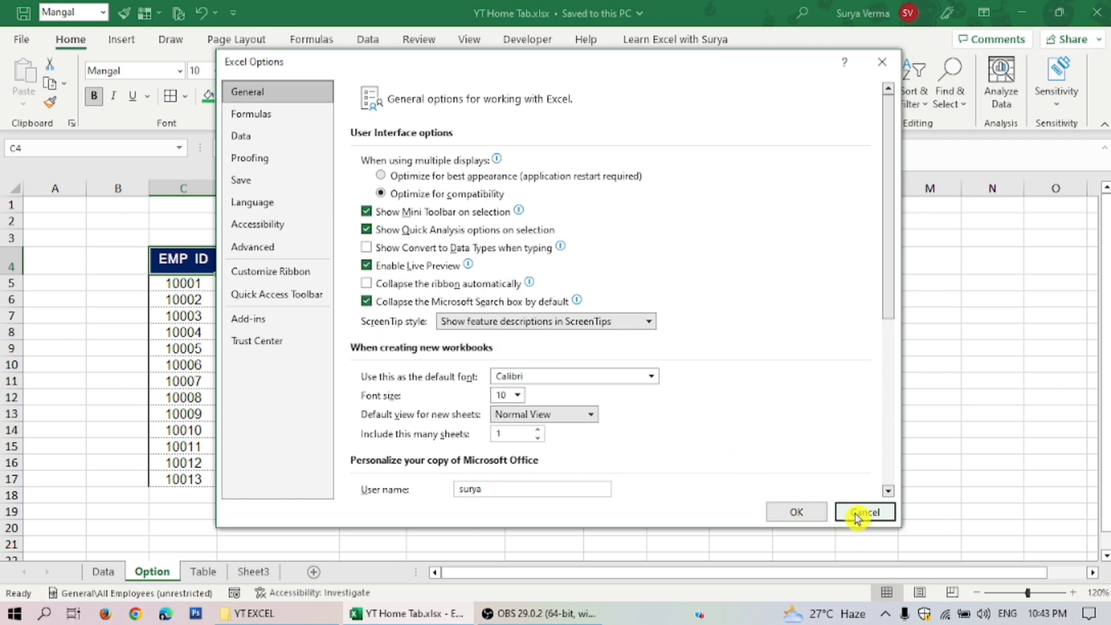
Step: Set the font colour of the whole employee table, C4:G17, to the standard dark blue
click(286, 331)
drag(179, 267, 555, 480)
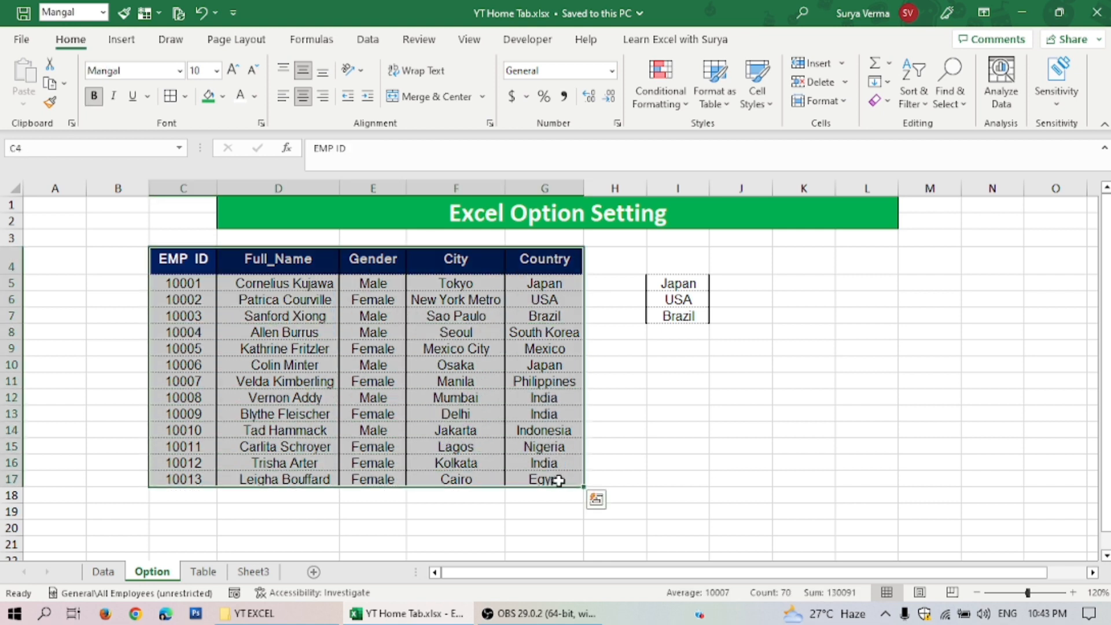
click(256, 98)
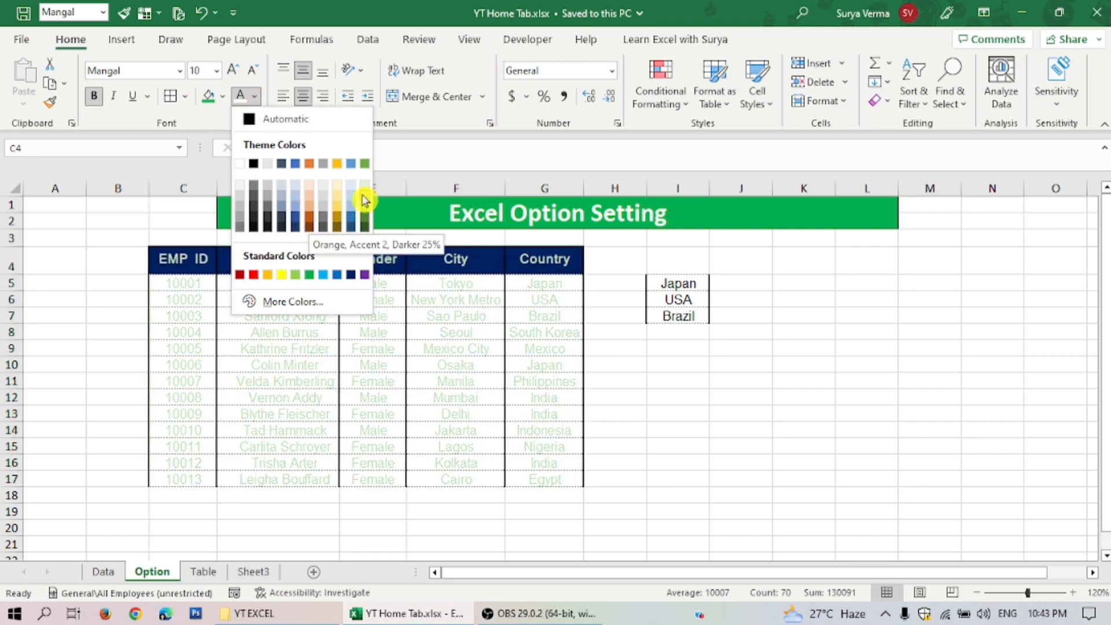
click(352, 274)
click(454, 331)
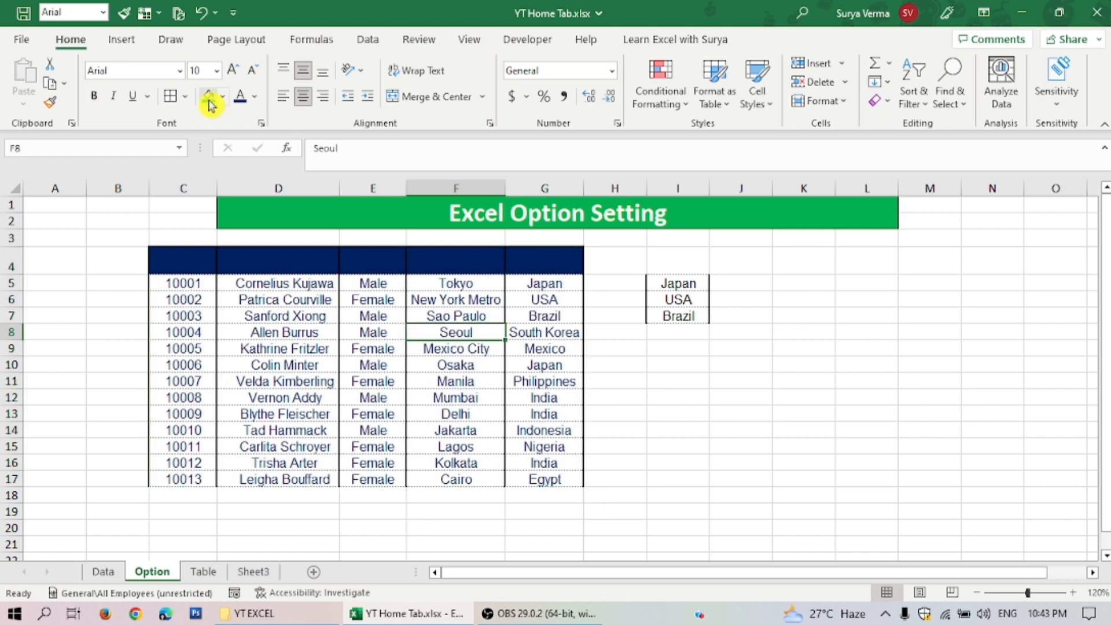
Step: Turn off Enable Live Preview in the General options and apply the change
click(23, 41)
click(51, 573)
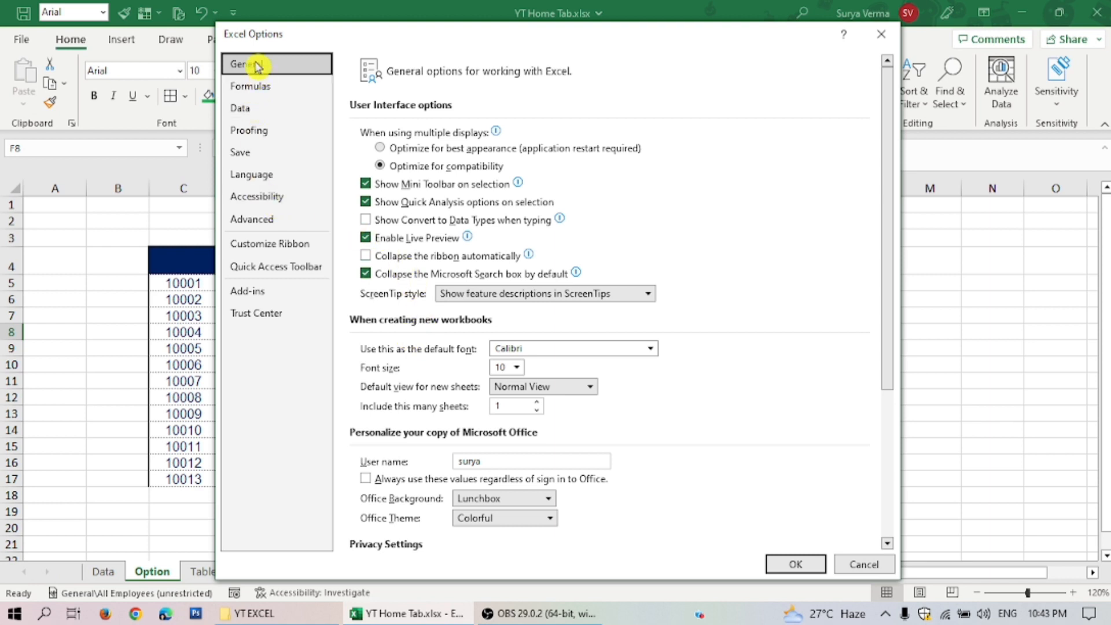
click(365, 238)
click(795, 564)
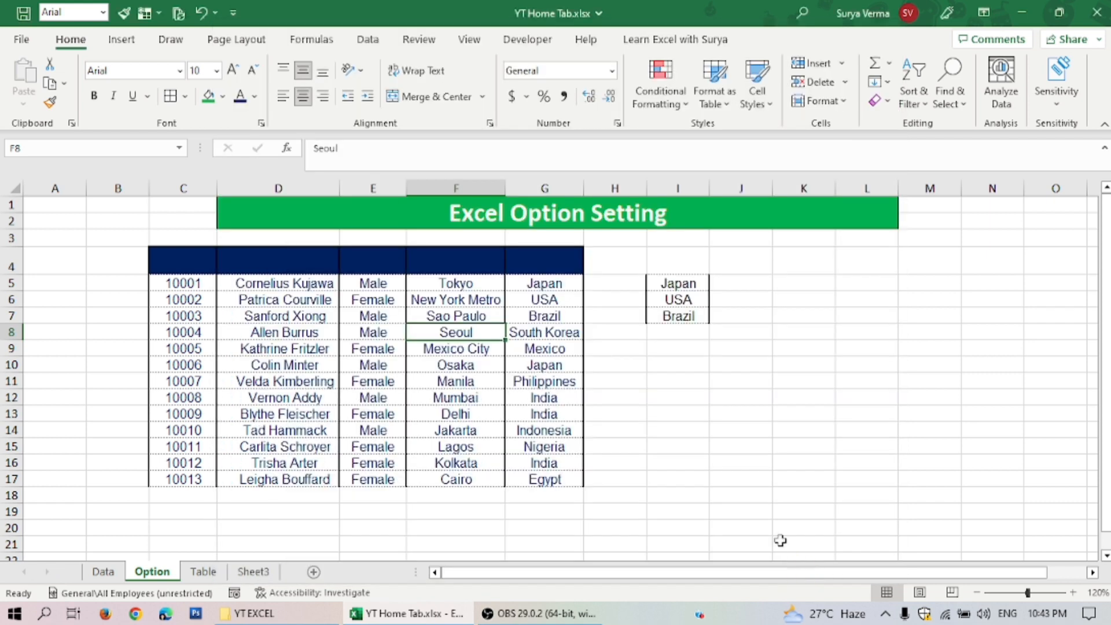
Step: Set the font colour of the whole employee table, C4:G17, to the darkest black theme shade
drag(193, 266, 538, 484)
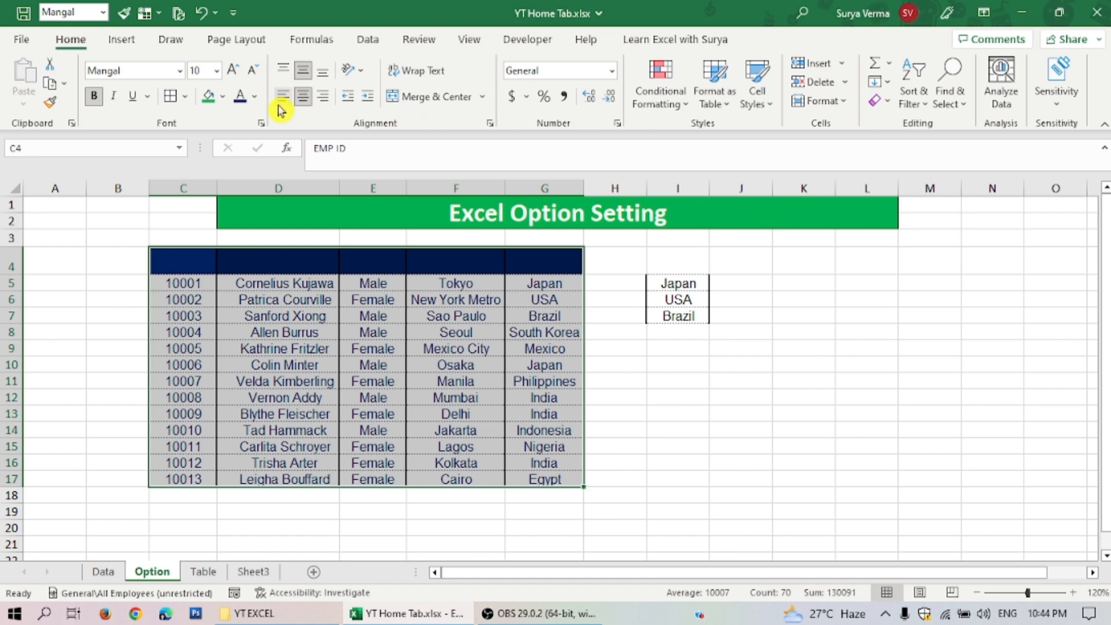
click(254, 97)
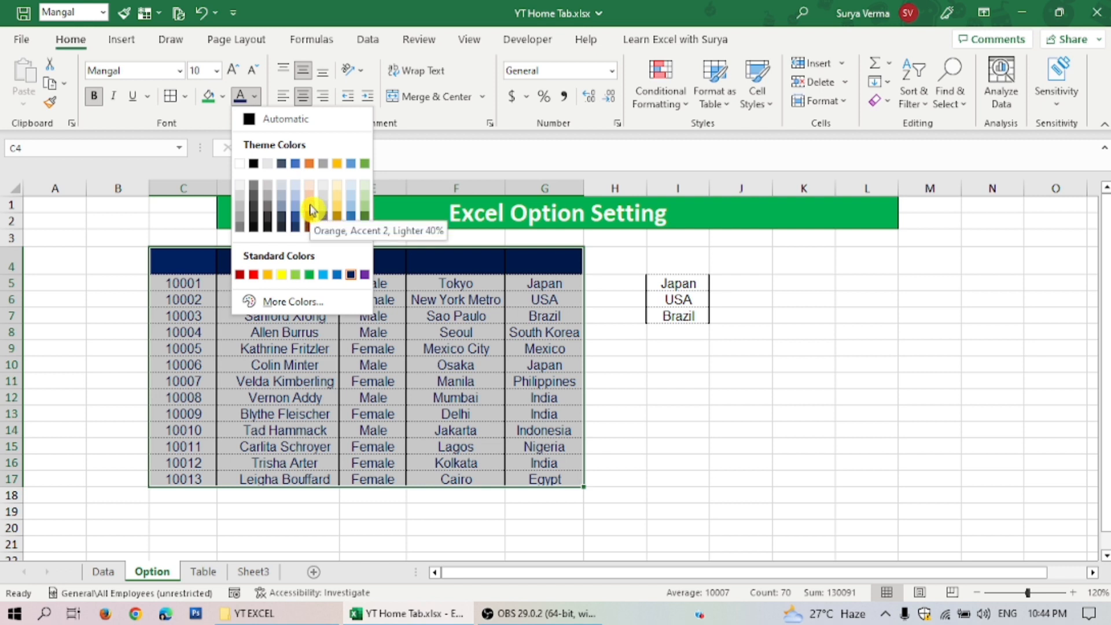
click(254, 227)
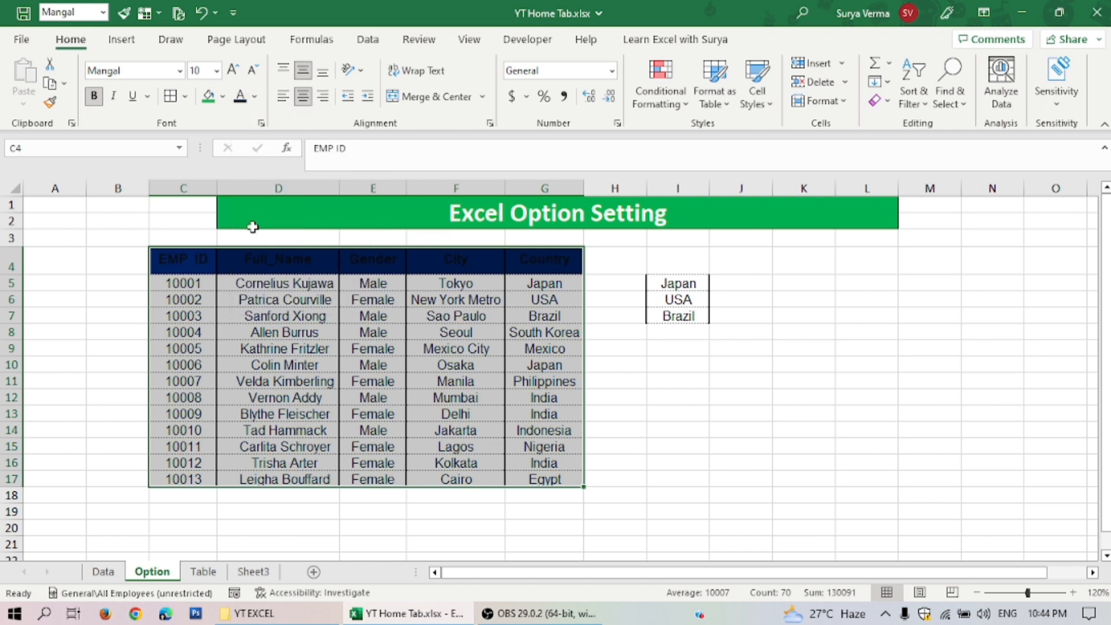
click(305, 347)
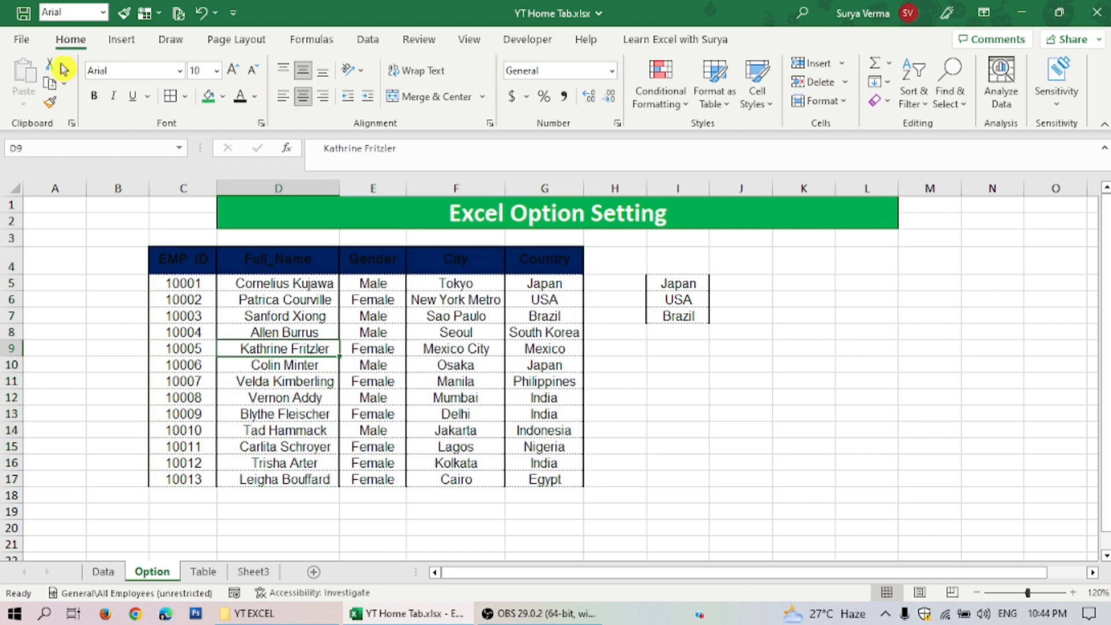
Step: Review the General options for new workbooks, close them without changes, and create a new blank workbook
click(24, 42)
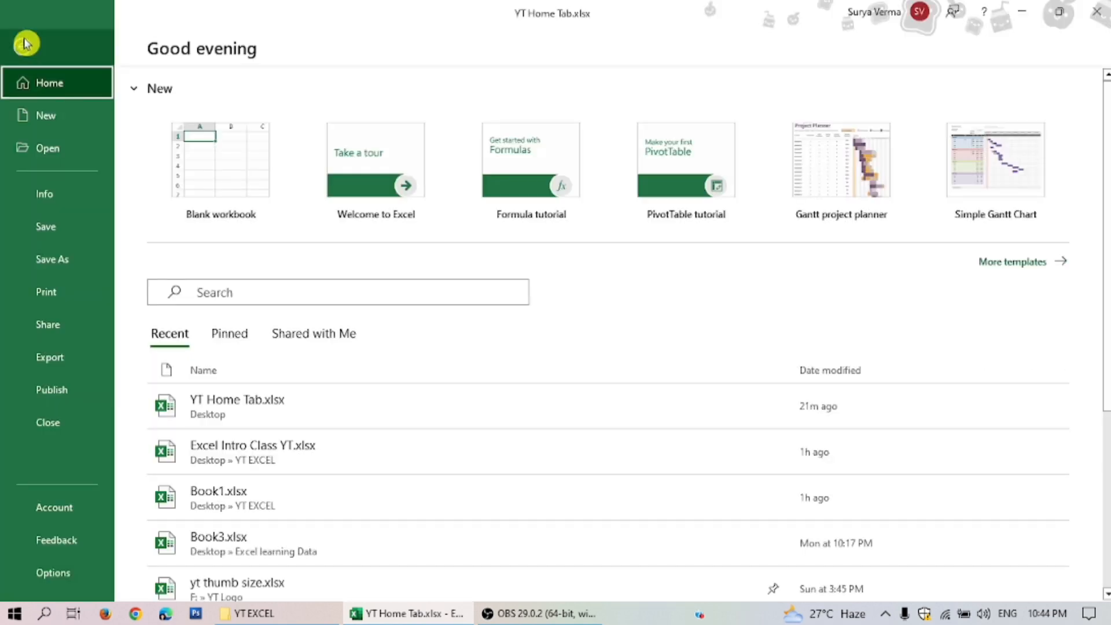
click(60, 569)
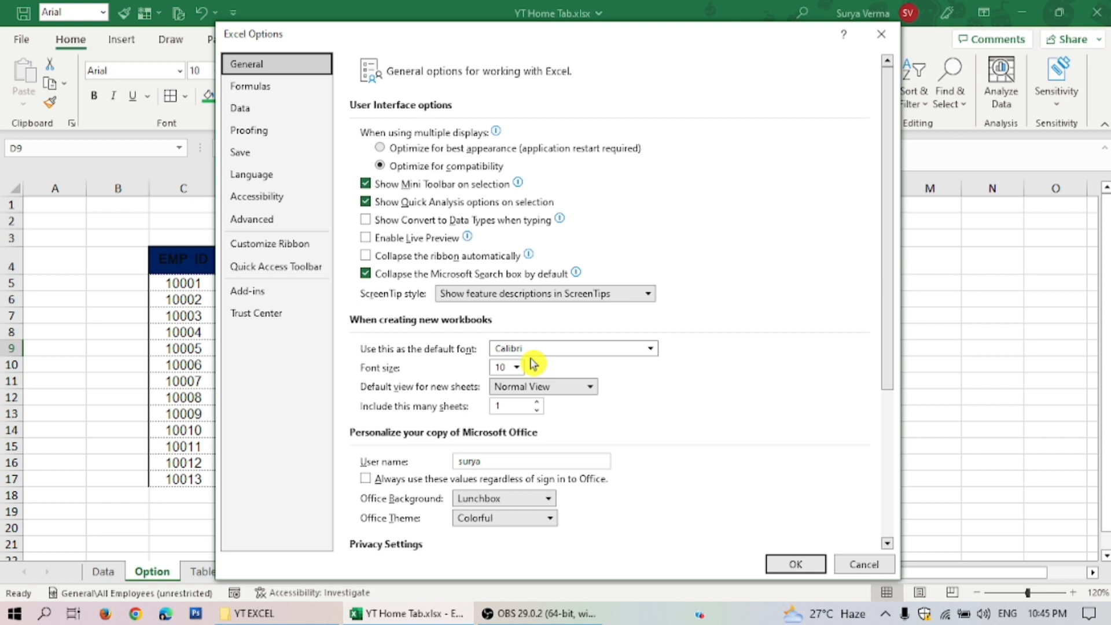
click(863, 567)
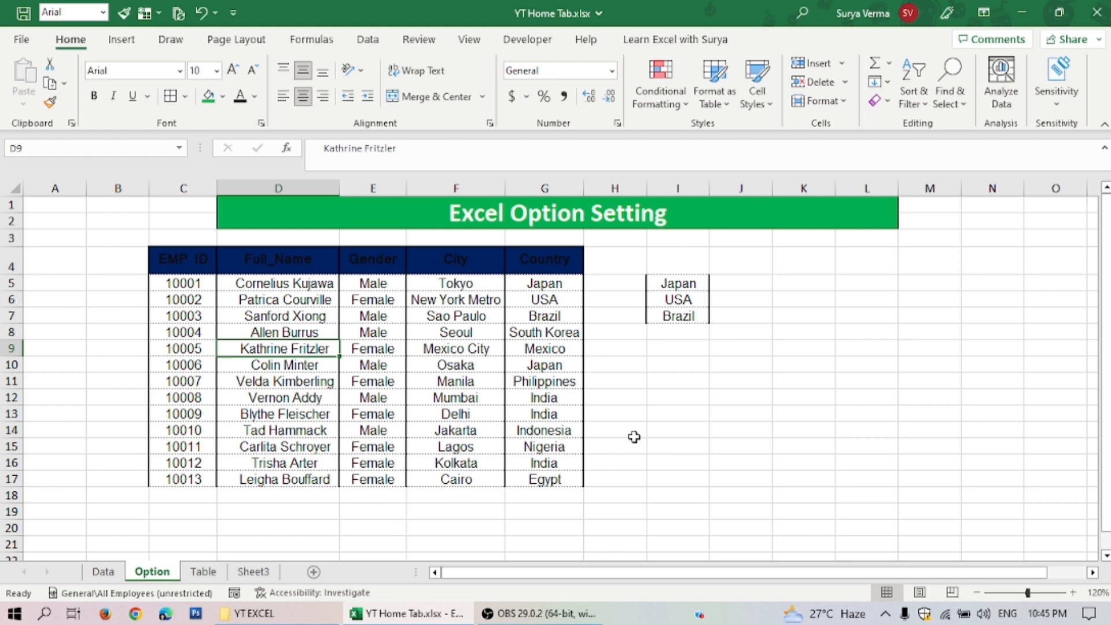
key(ctrl+n)
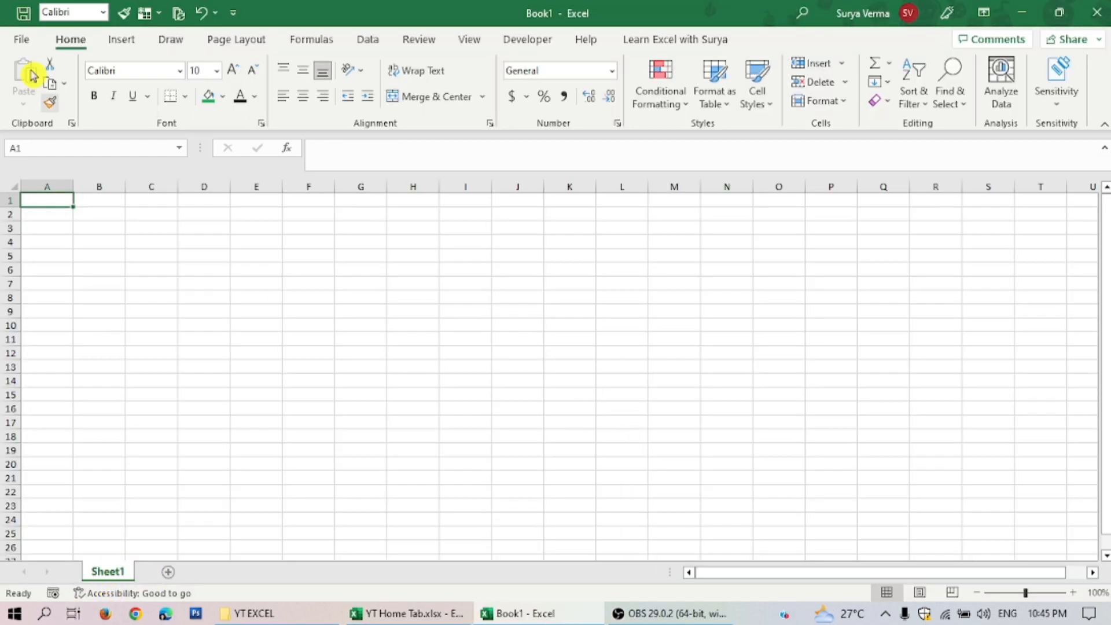
Step: Set new workbooks to include 4 sheets, and check the setting with another blank workbook that is closed again
click(21, 40)
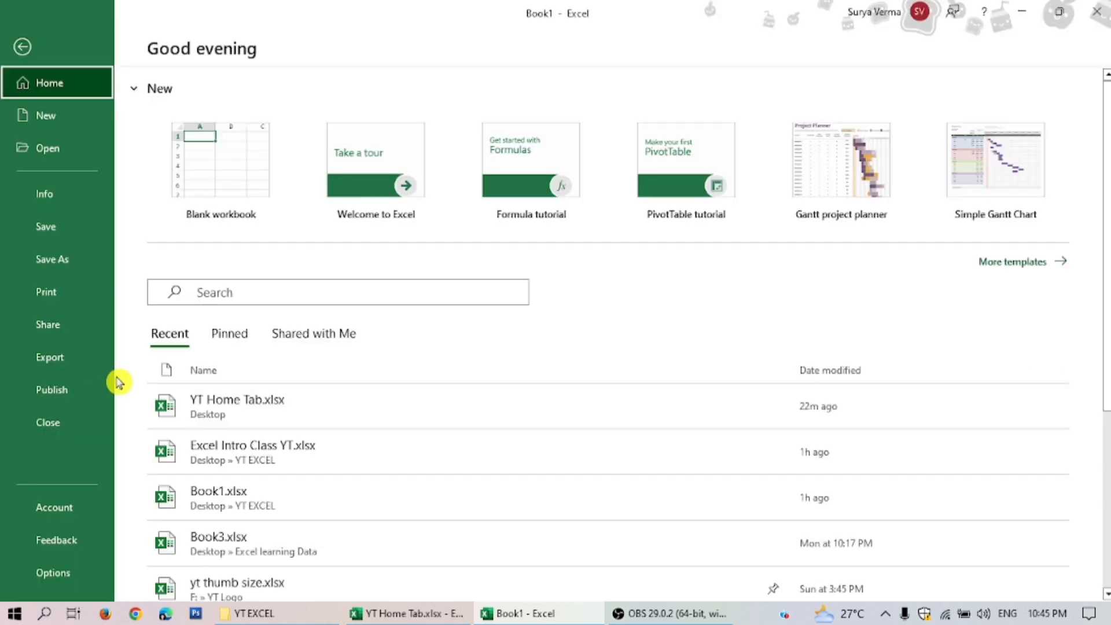
click(64, 570)
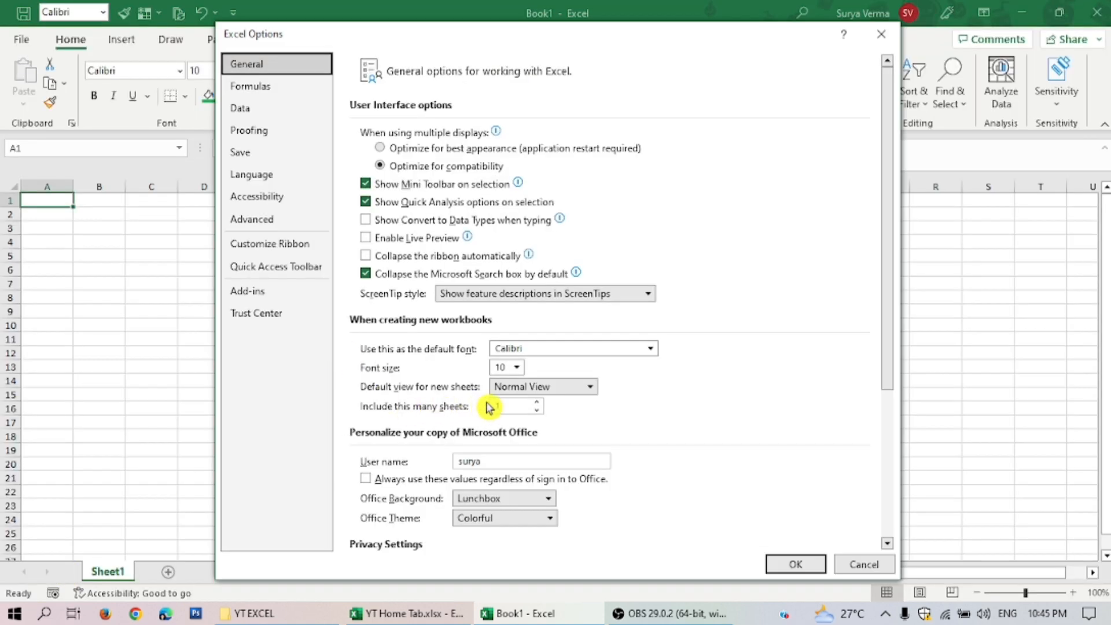
click(490, 406)
drag(508, 405, 487, 406)
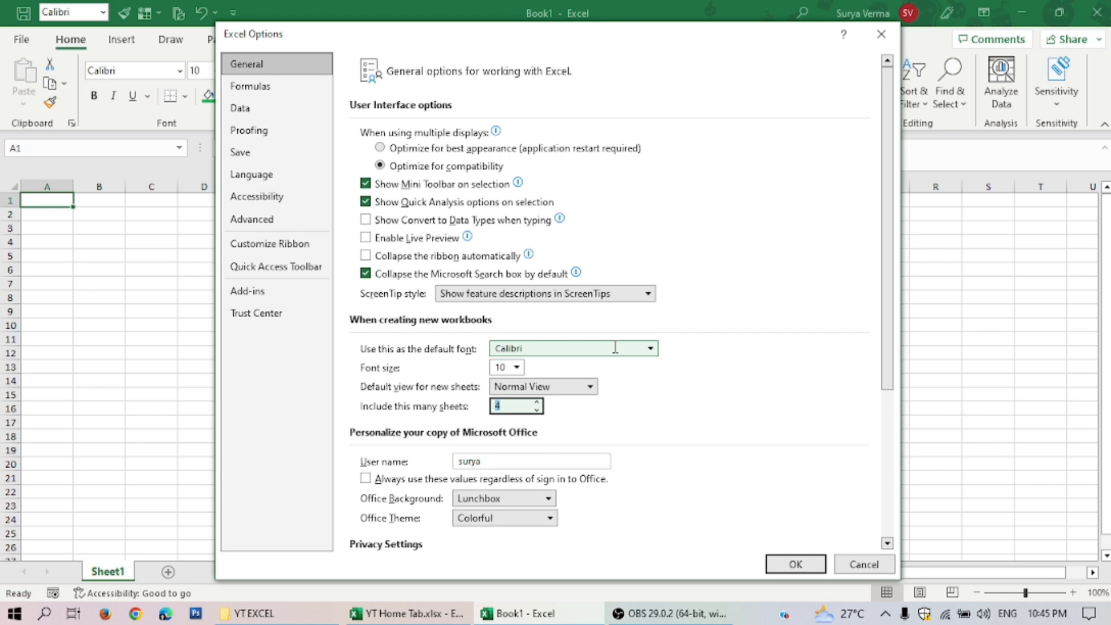
click(799, 565)
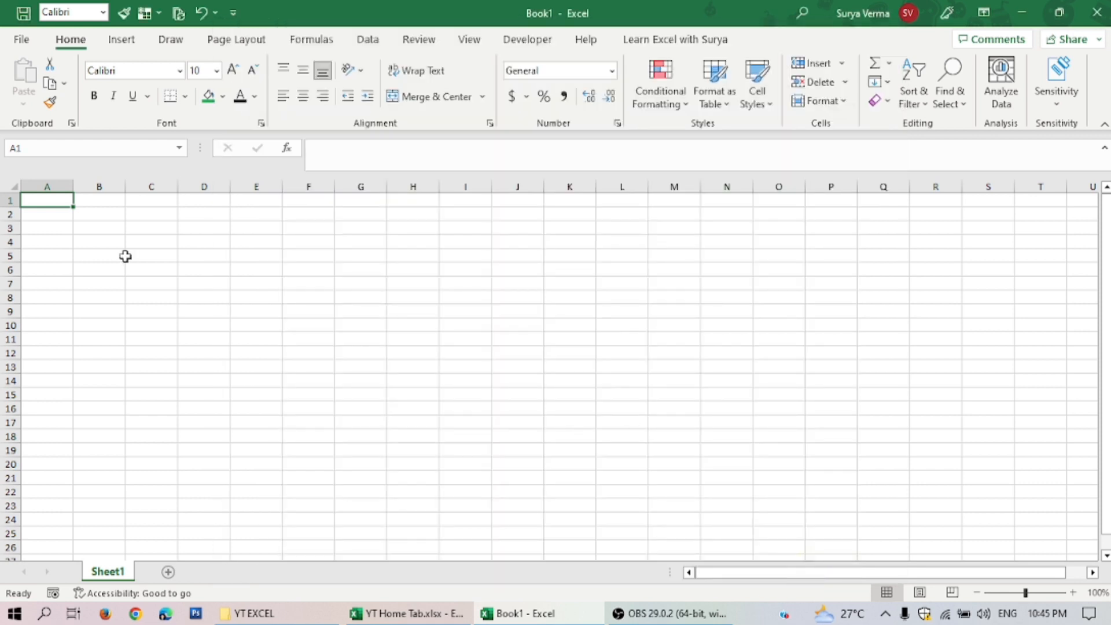
key(ctrl+n)
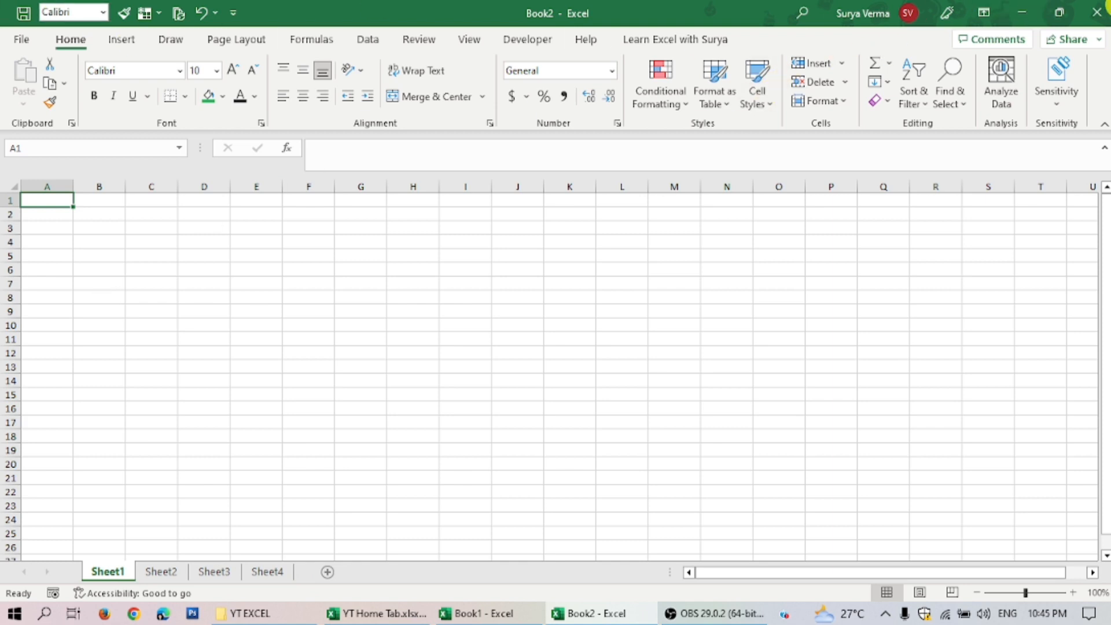
click(1099, 16)
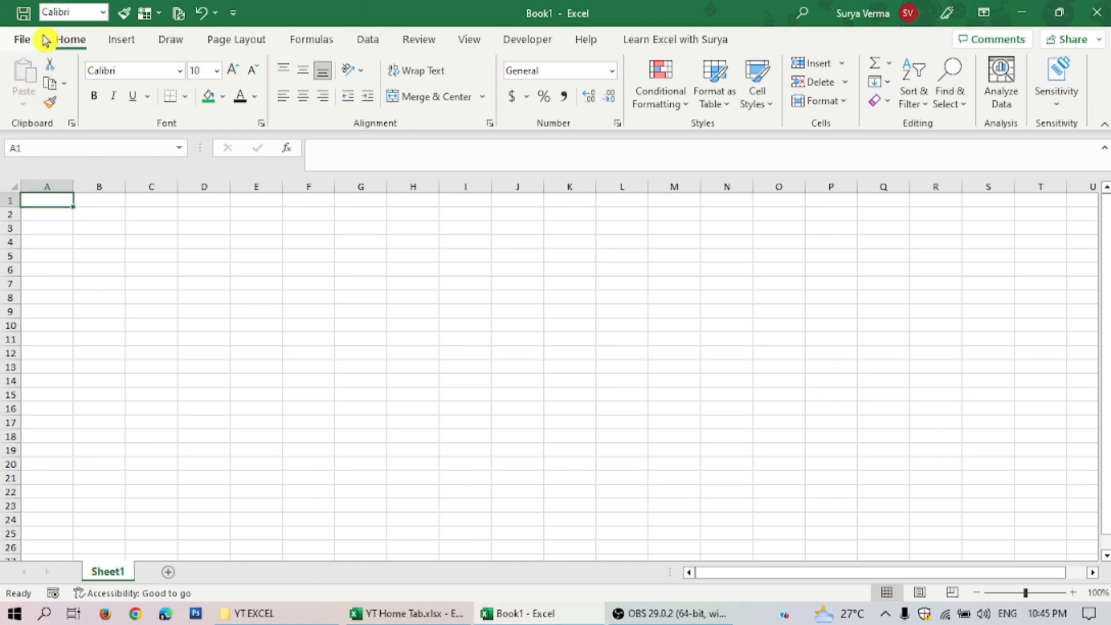
Step: Review the remaining General options, from the Office background and theme down to the start-up options
click(22, 41)
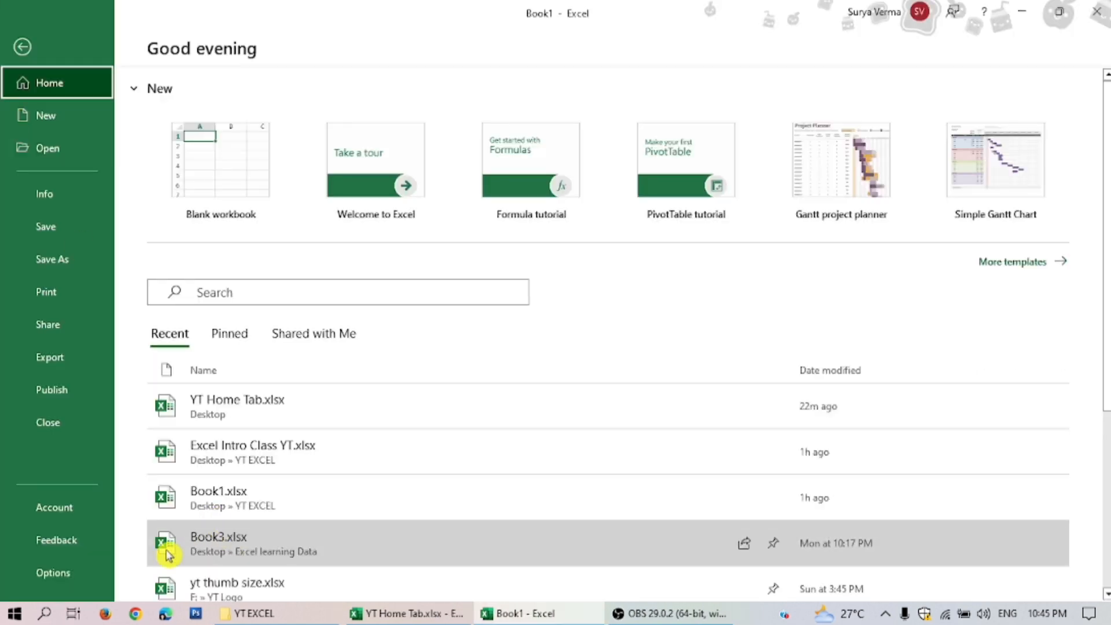
click(44, 577)
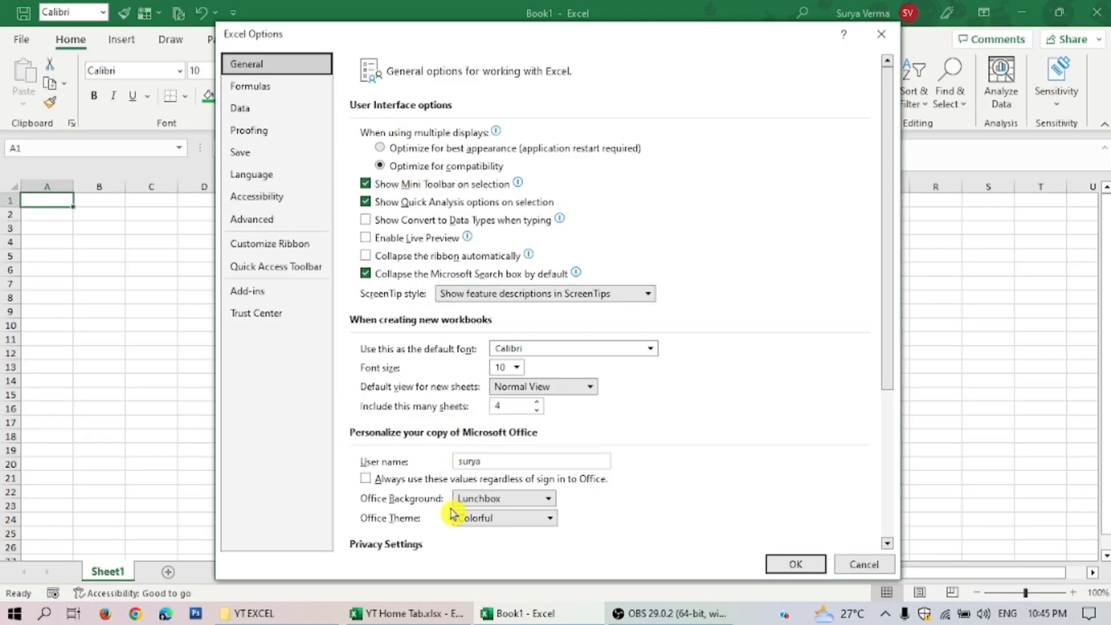
scroll(460, 529, down, 5)
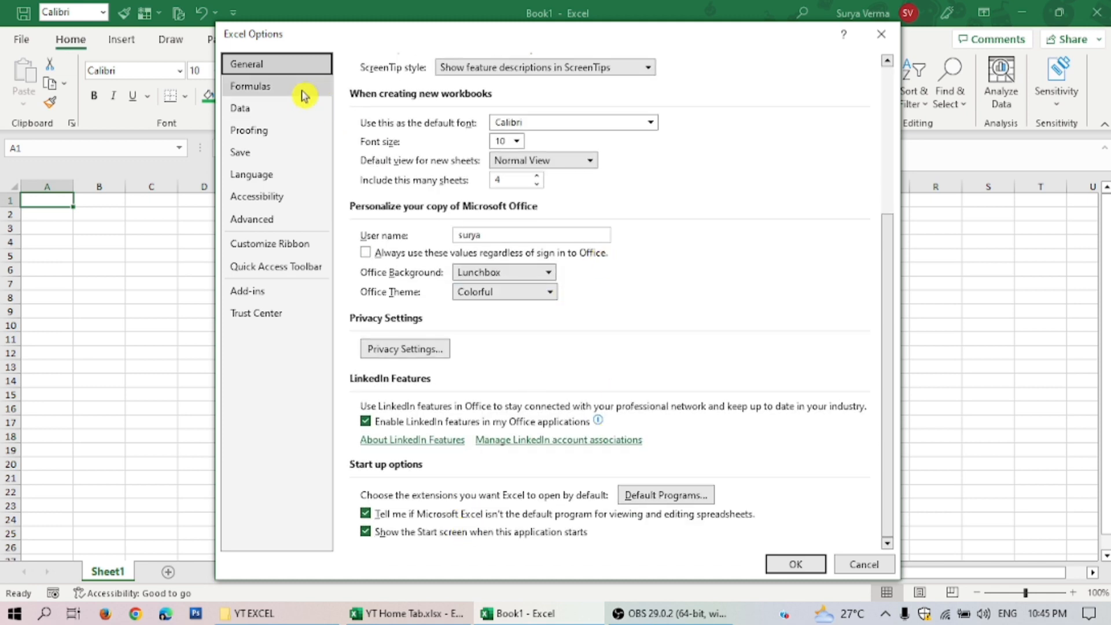
Step: Examine the Formulas options, especially the Automatic and Manual workbook calculation modes, and close them without changes
click(282, 94)
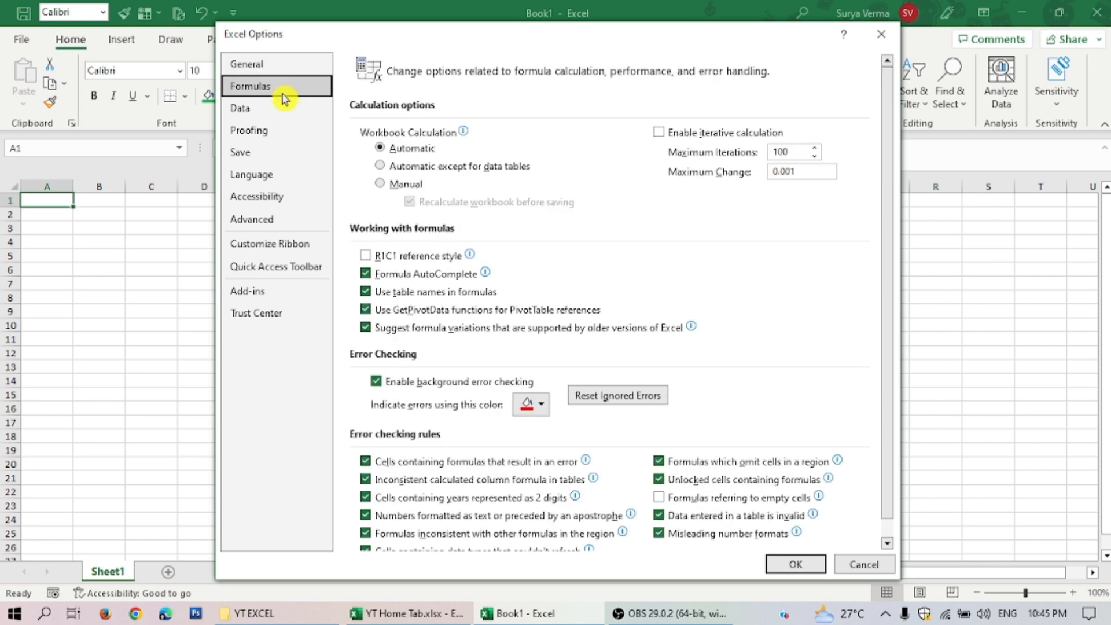
mouse_move(393, 161)
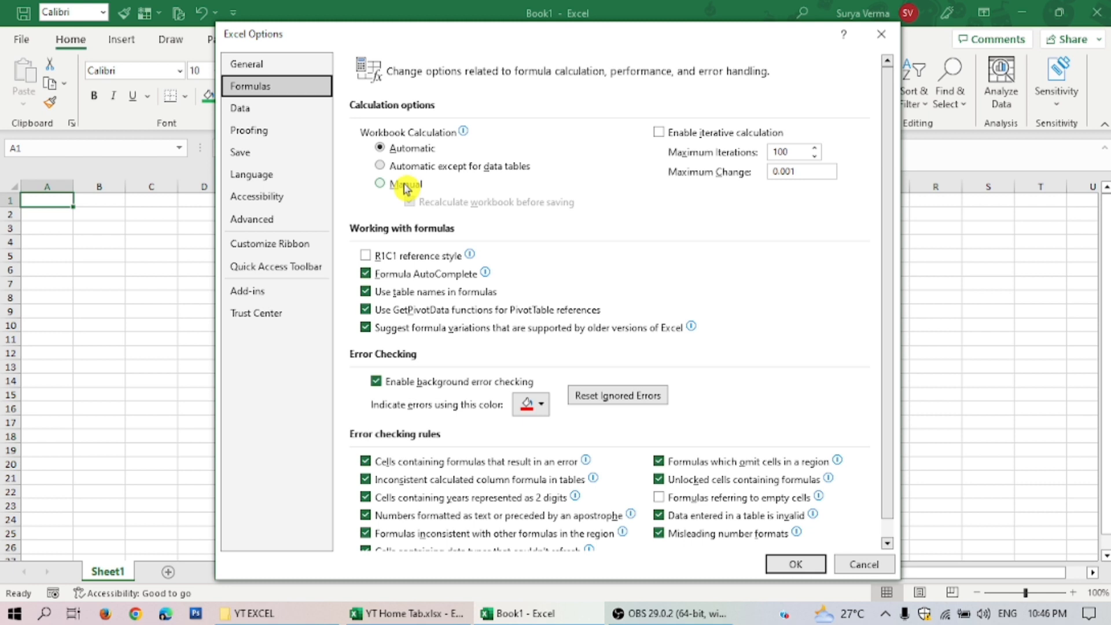
scroll(407, 189, down, 1)
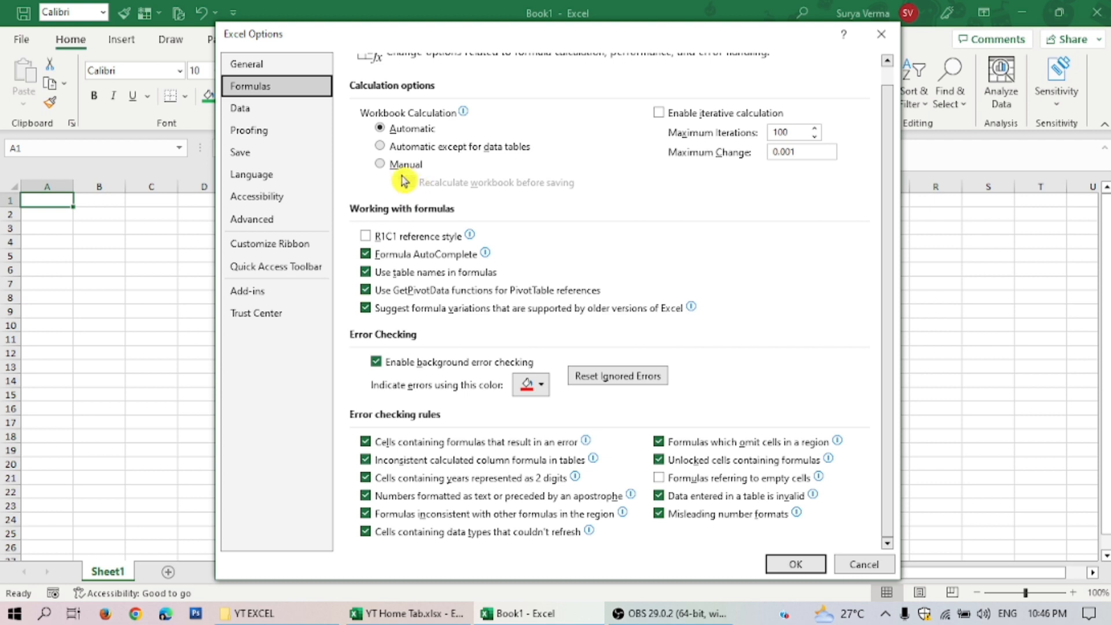
mouse_move(381, 129)
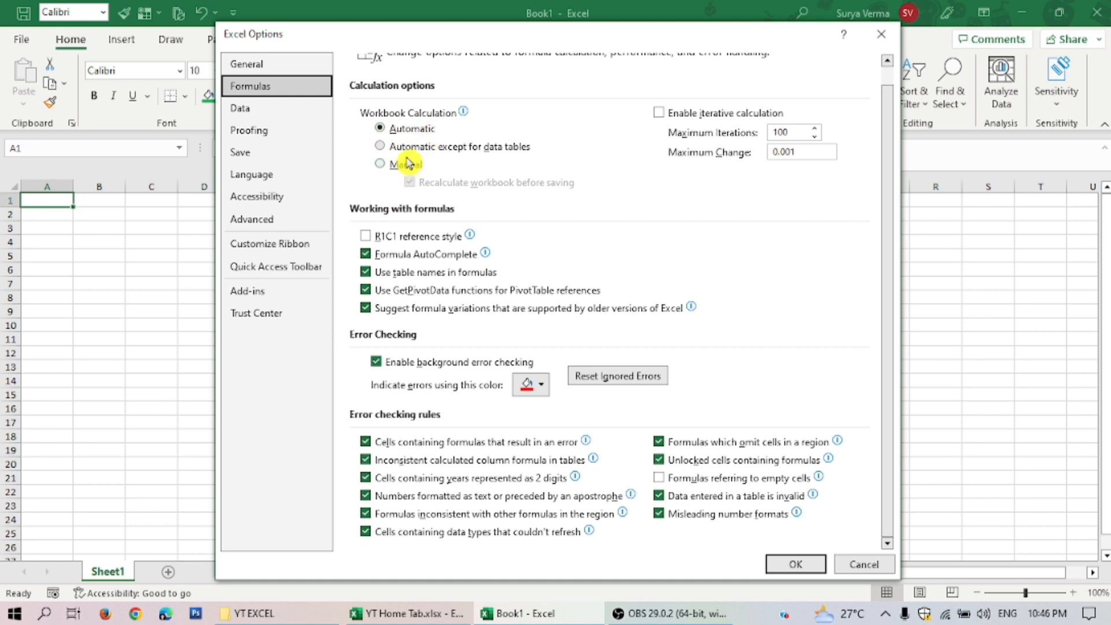
mouse_move(457, 141)
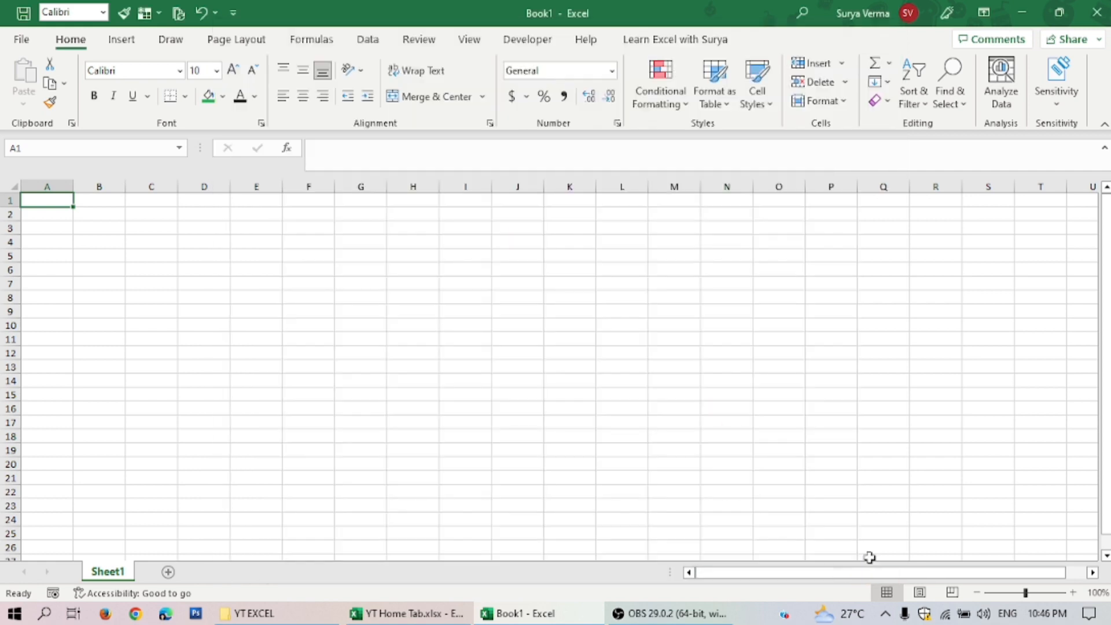
click(861, 565)
Step: In YT Home Tab.xlsx, copy the employee IDs in C5:C13 to the range starting at L4, and select cell M4
click(426, 612)
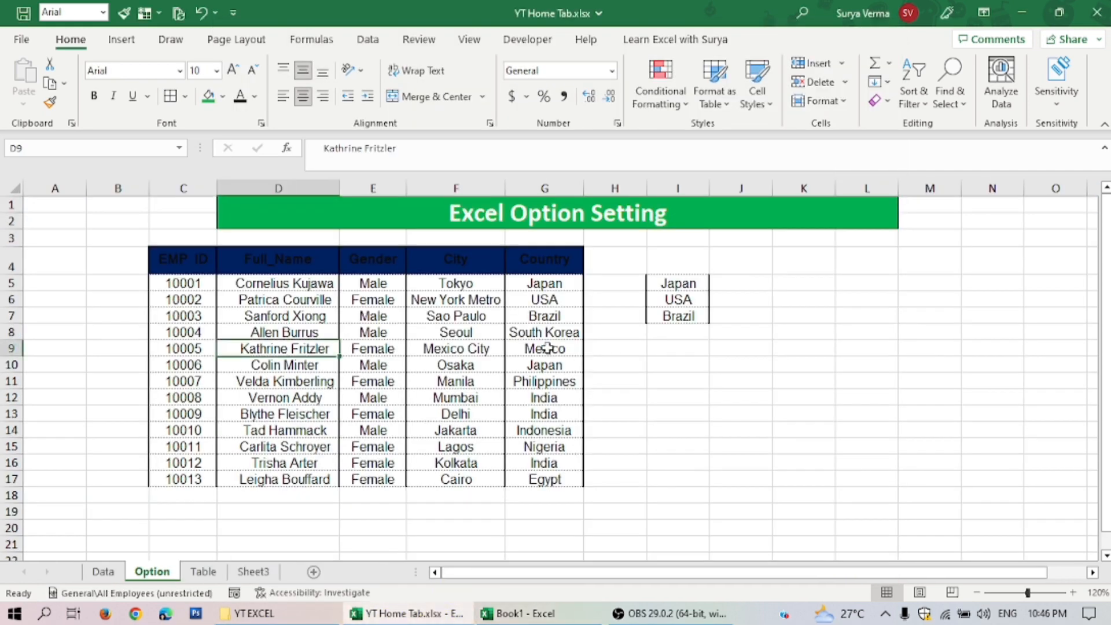
drag(176, 282, 202, 411)
key(ctrl+c)
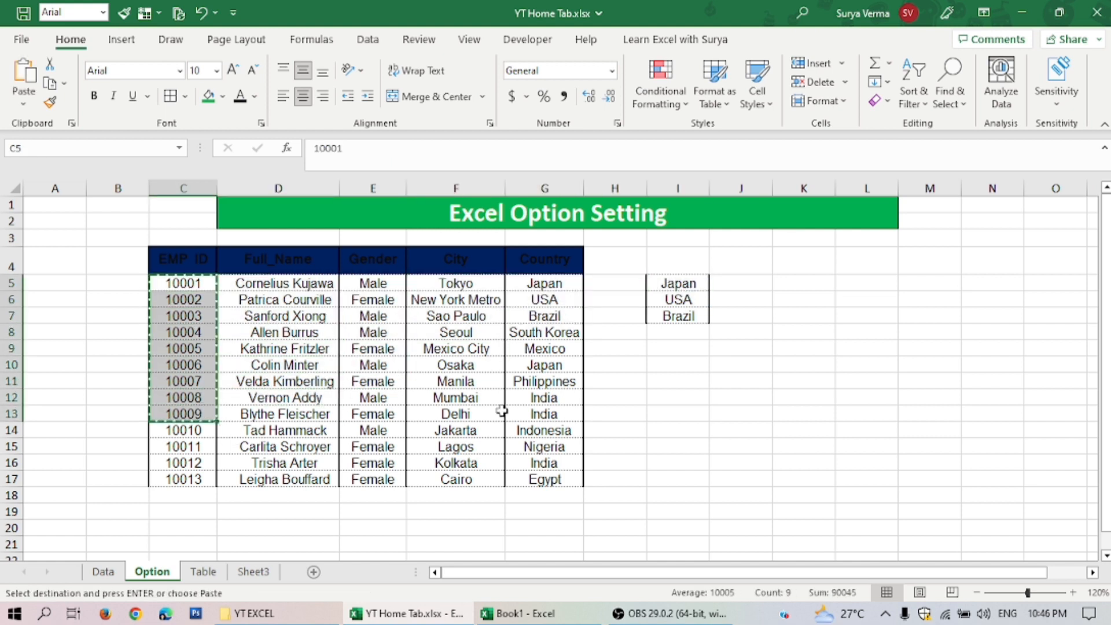
click(837, 269)
key(ctrl+v)
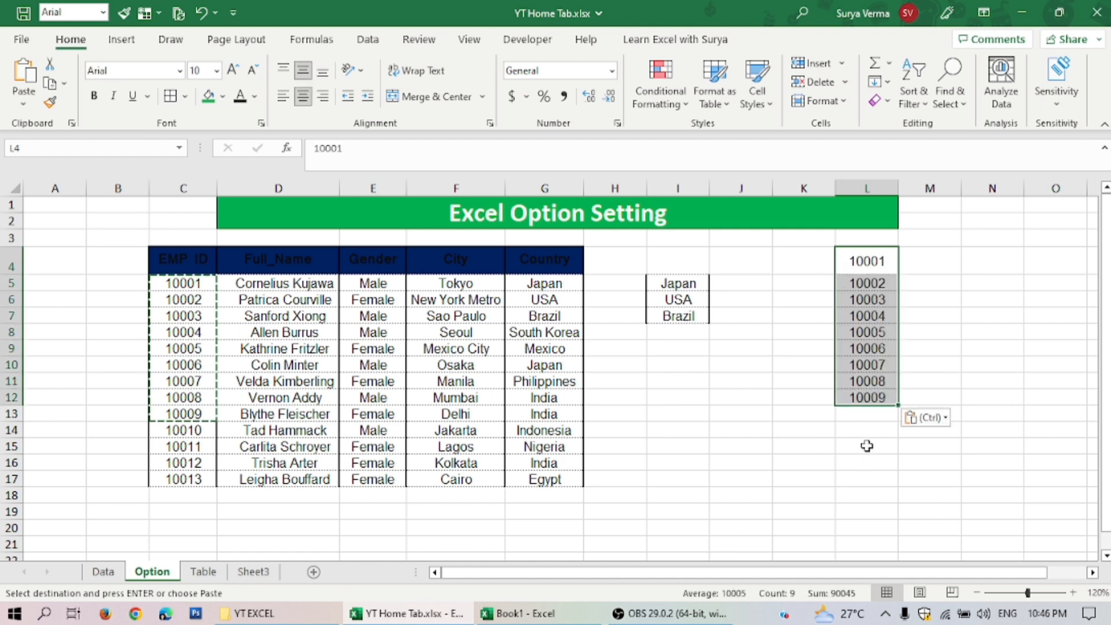
click(865, 446)
click(929, 265)
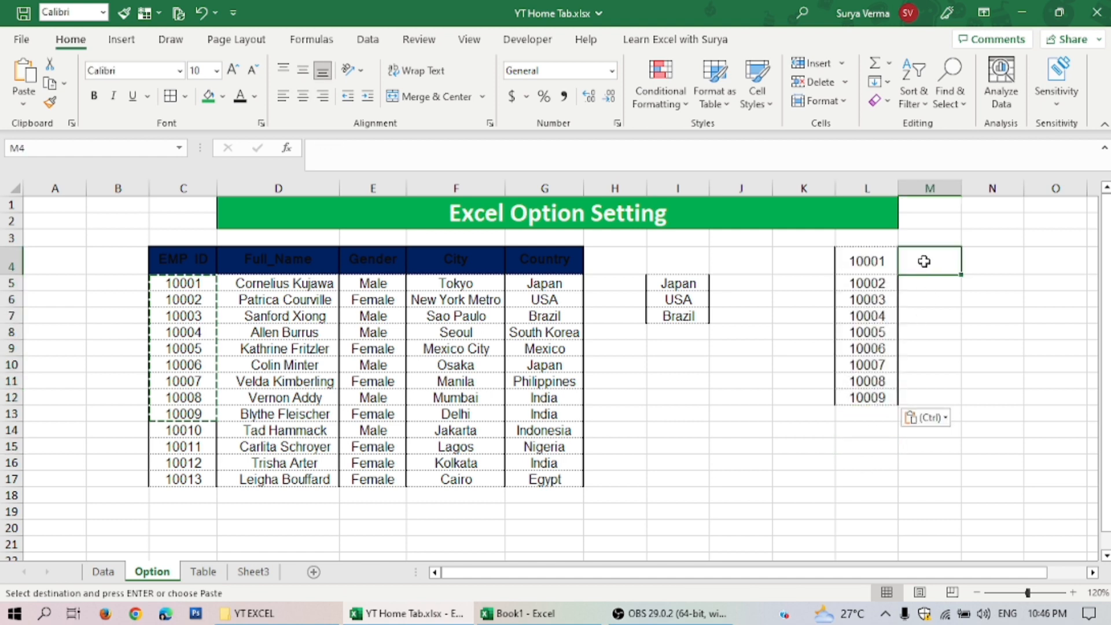
Step: Paste the copied employee IDs into the range starting at M4, and enter =SUM(L4:M4) in N4
key(ctrl+v)
click(984, 260)
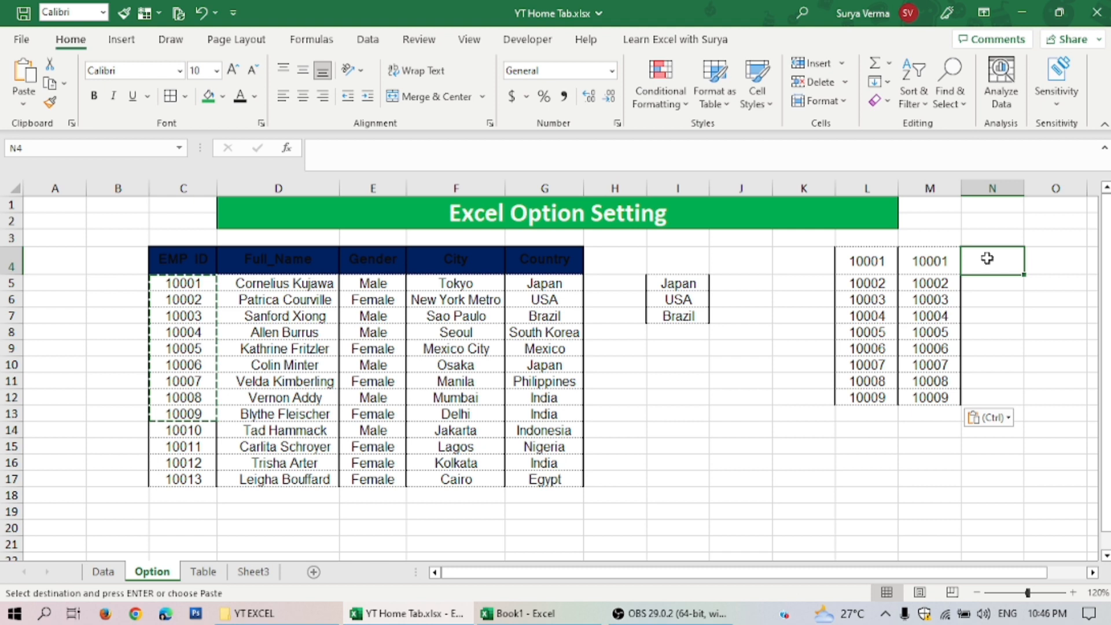
key(alt+equal)
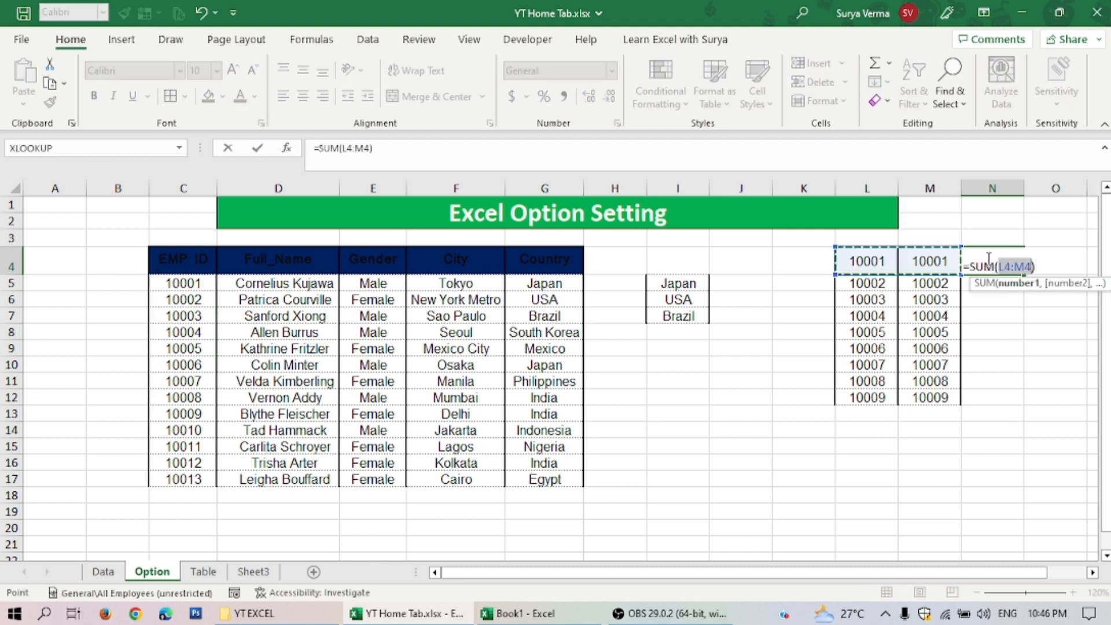
key(Return)
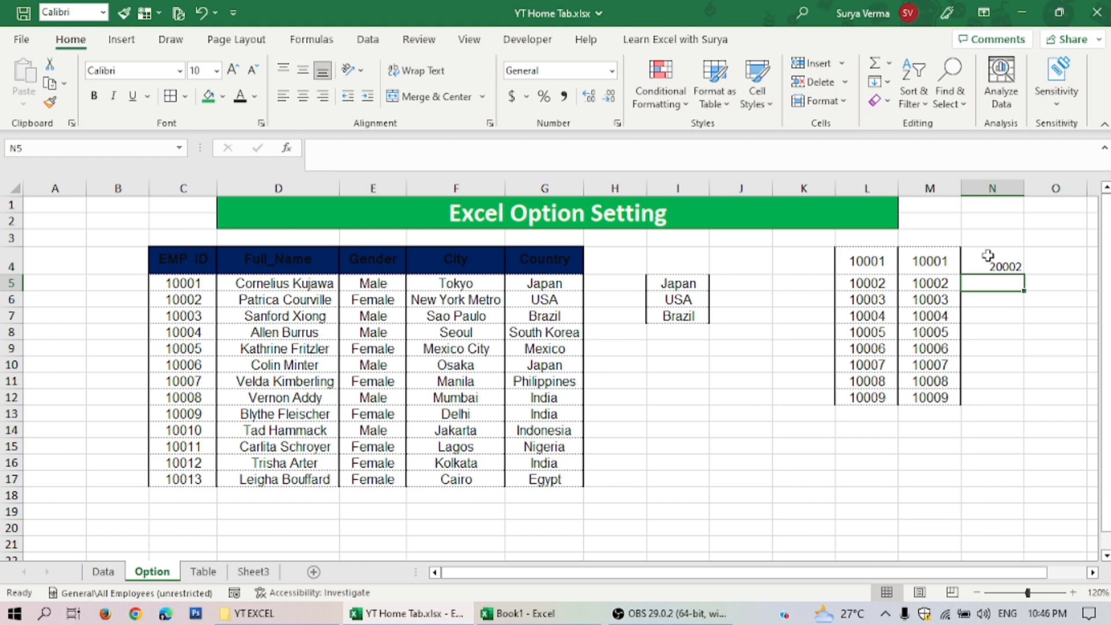
Step: Fill the sum formula from N4 down to N7
drag(987, 255, 992, 309)
key(ctrl+d)
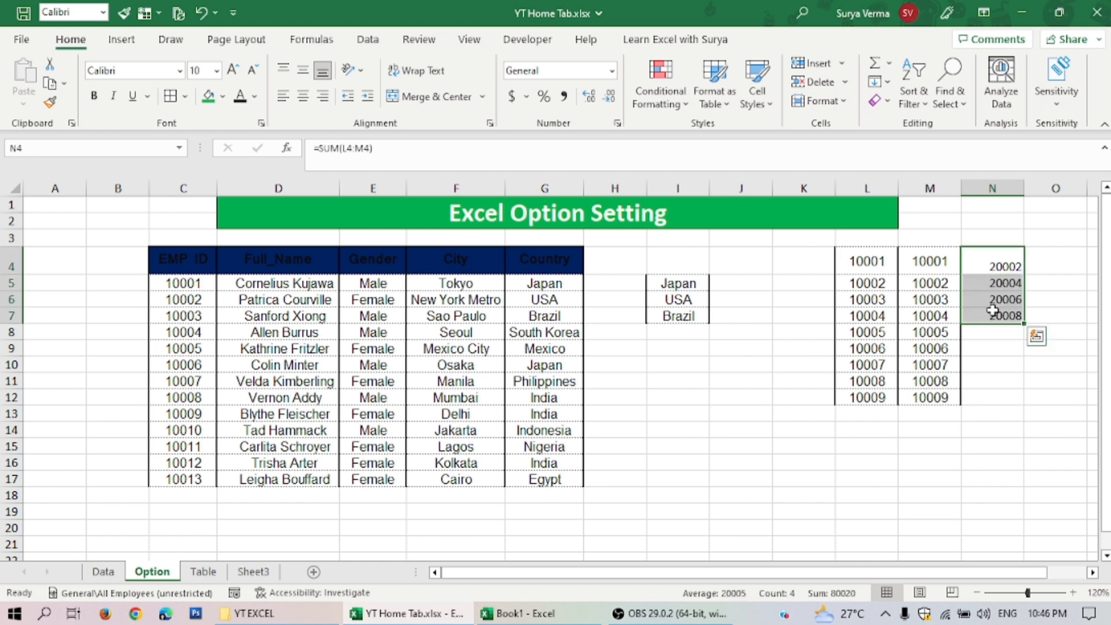
click(992, 311)
Step: Change the value in M5 to 34535 and check the sums in column N
click(936, 282)
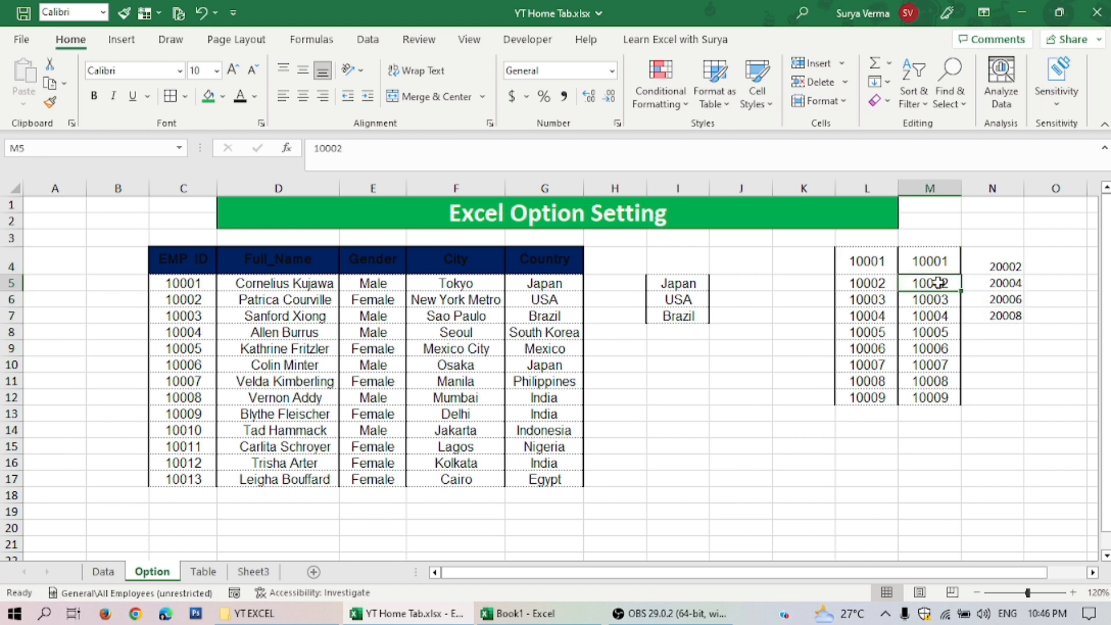
text(34535)
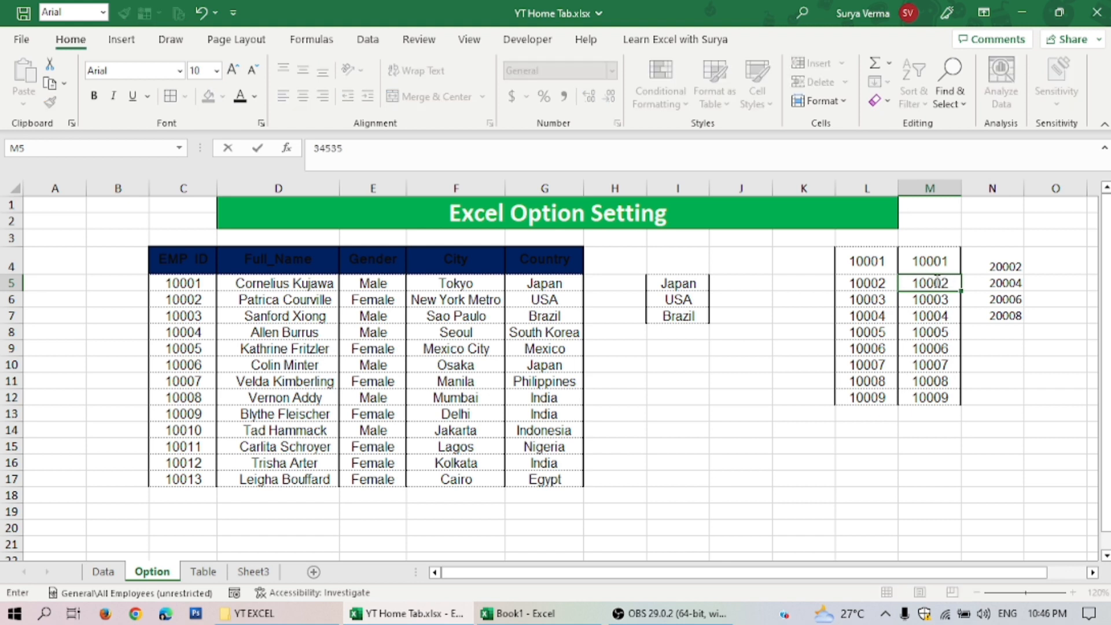
key(Return)
click(983, 266)
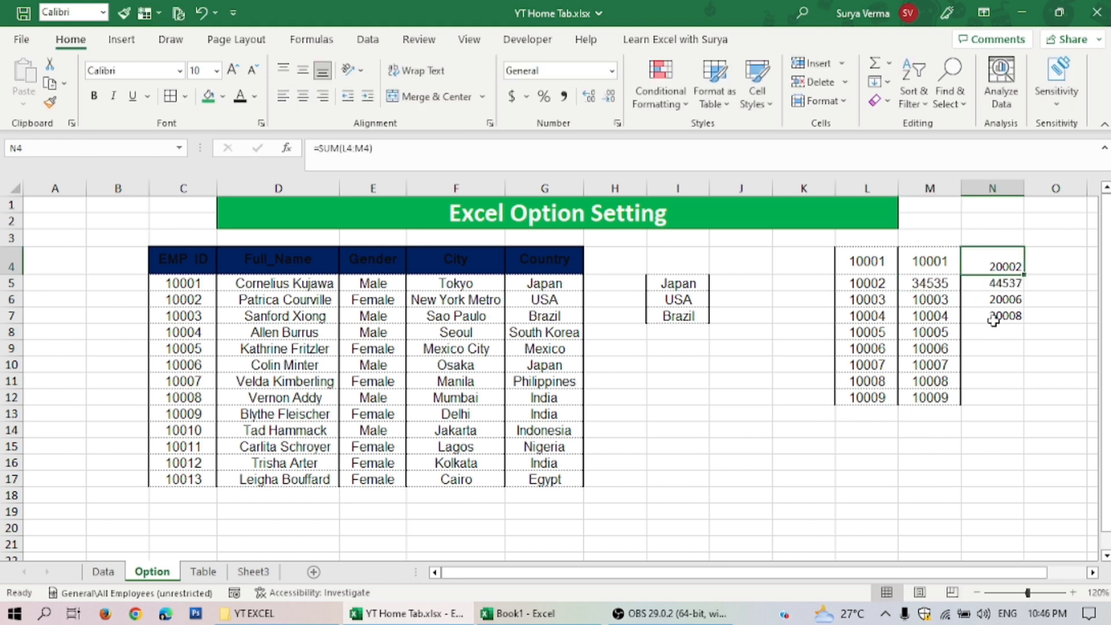
click(1010, 331)
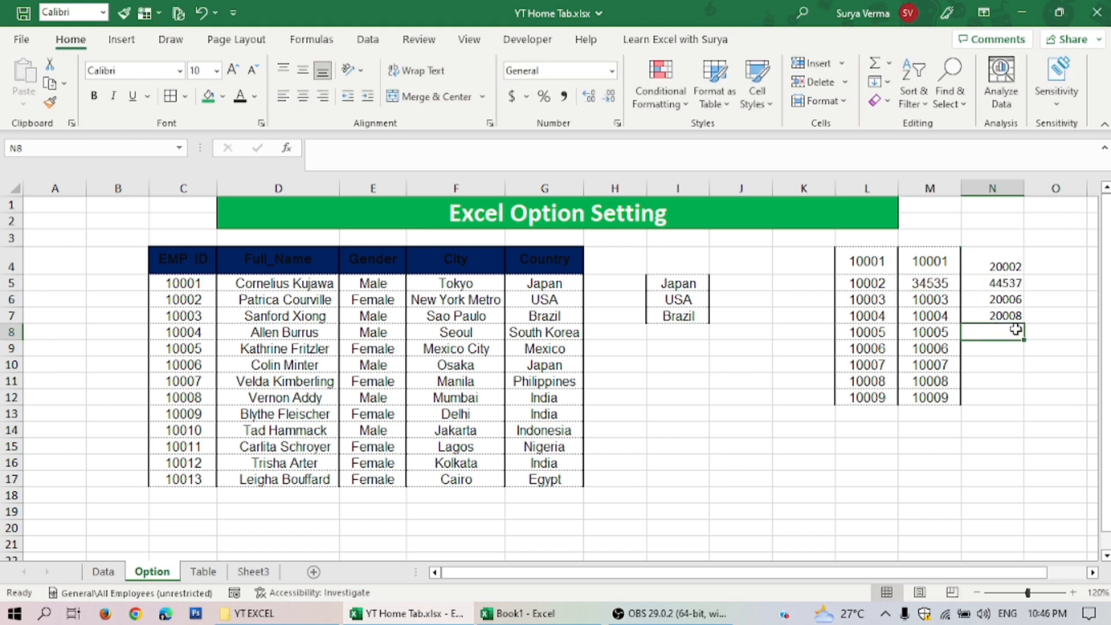
Step: Set the workbook calculation mode to Manual in the Formulas options and apply it
click(15, 40)
click(49, 576)
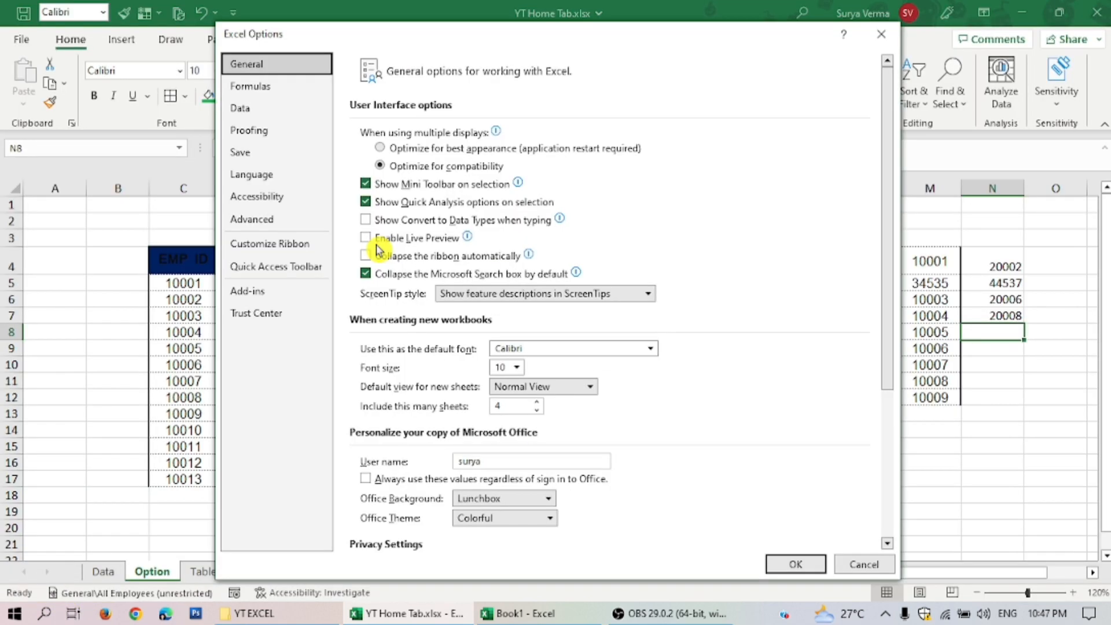
click(267, 86)
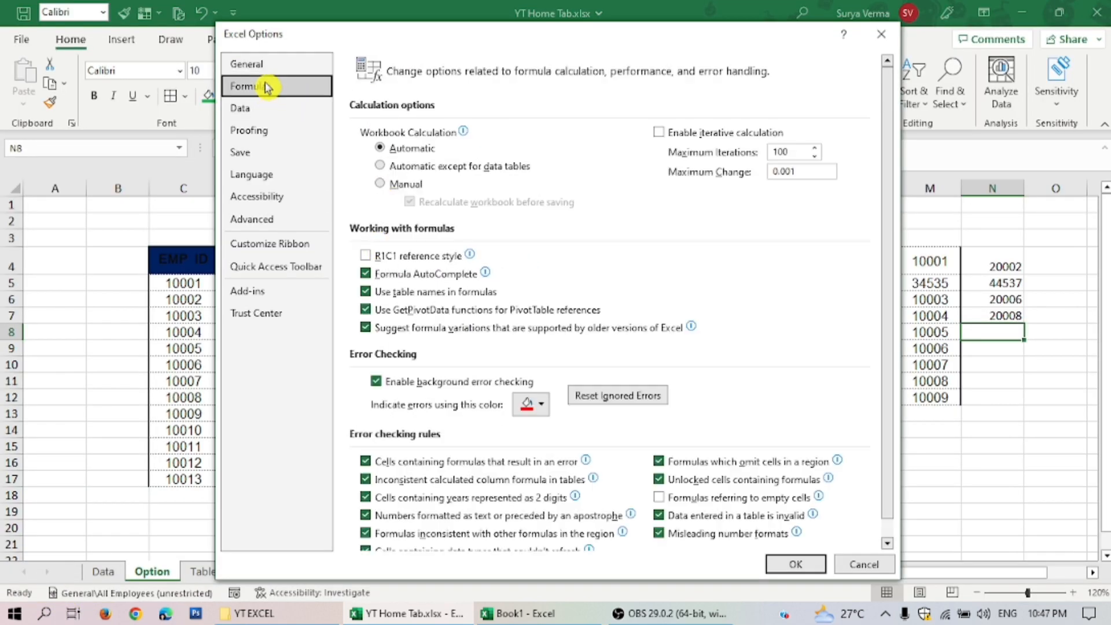
click(379, 183)
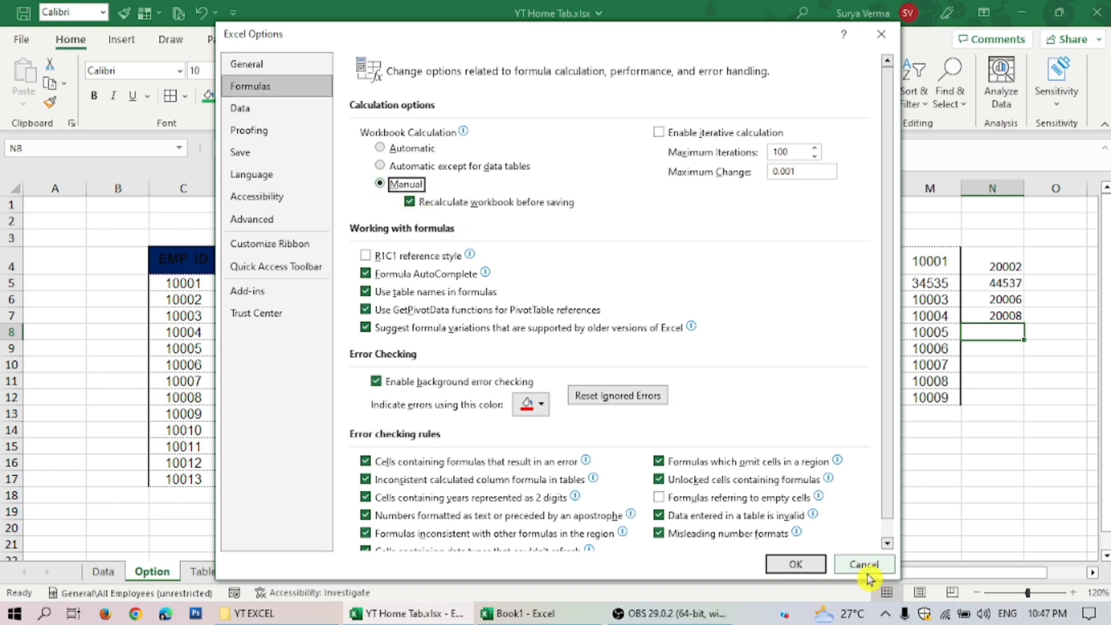
click(793, 564)
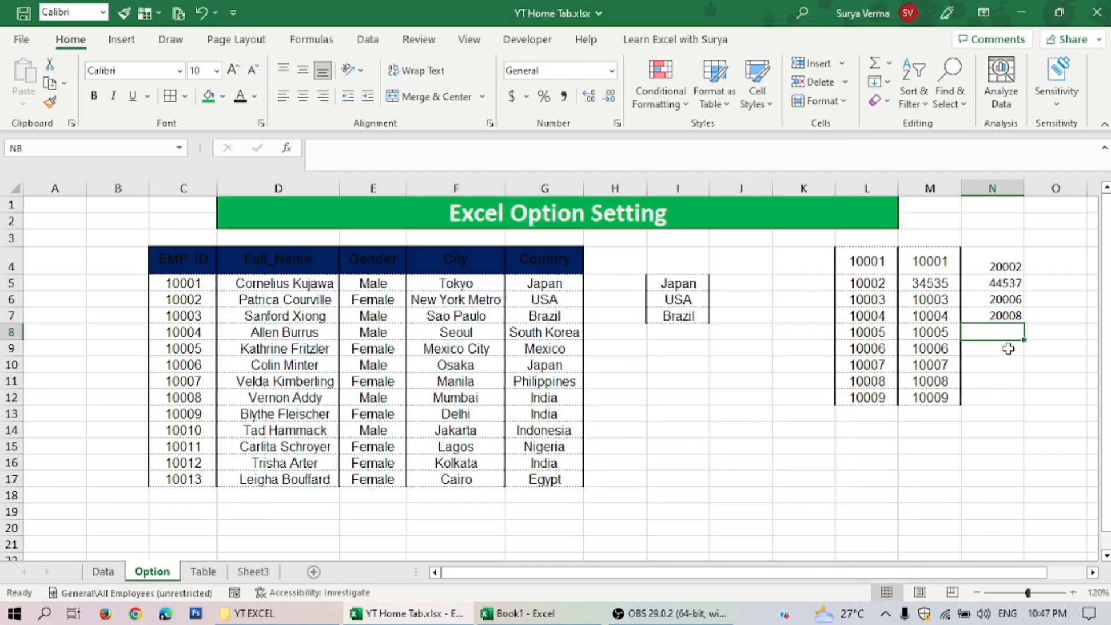
Step: Fill the sum formula down into N8 and N9, one cell at a time
key(ctrl+d)
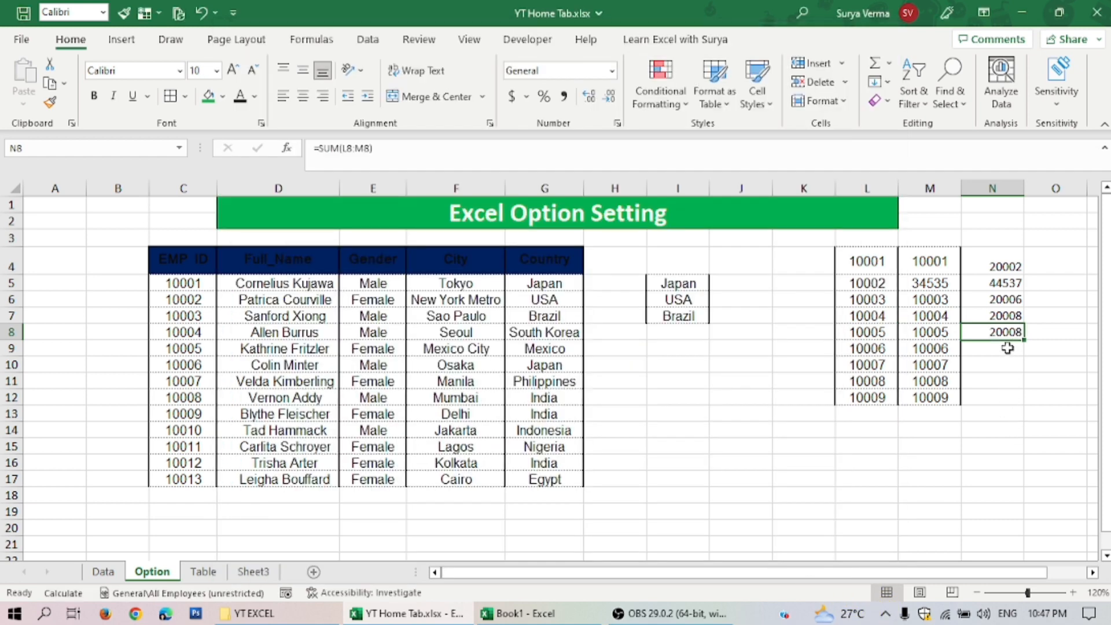
click(996, 363)
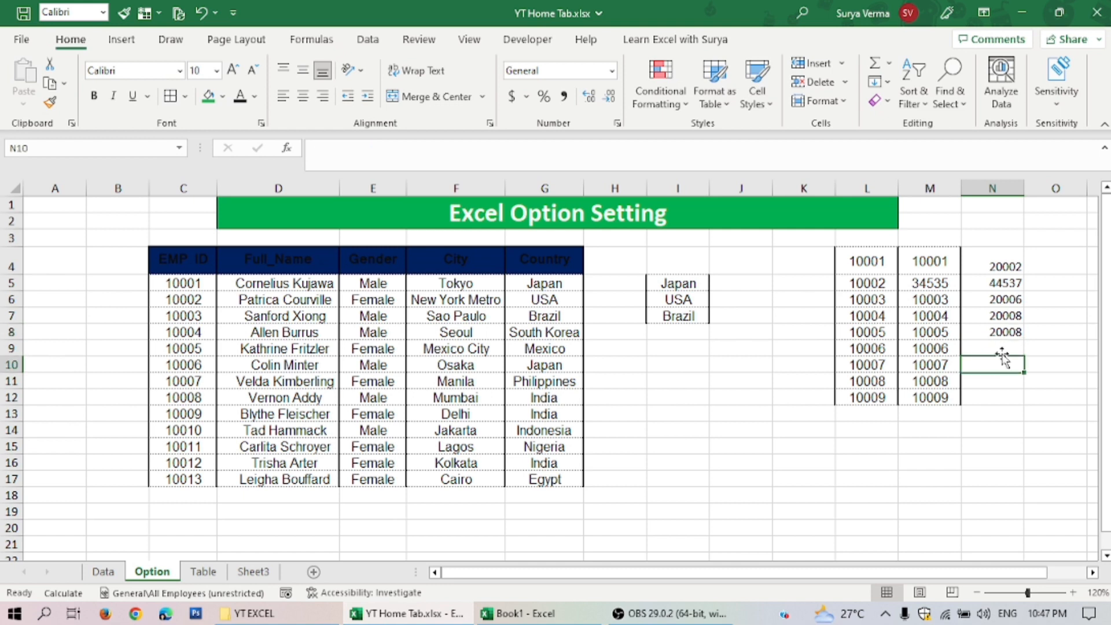
click(1002, 347)
key(ctrl+d)
click(1000, 373)
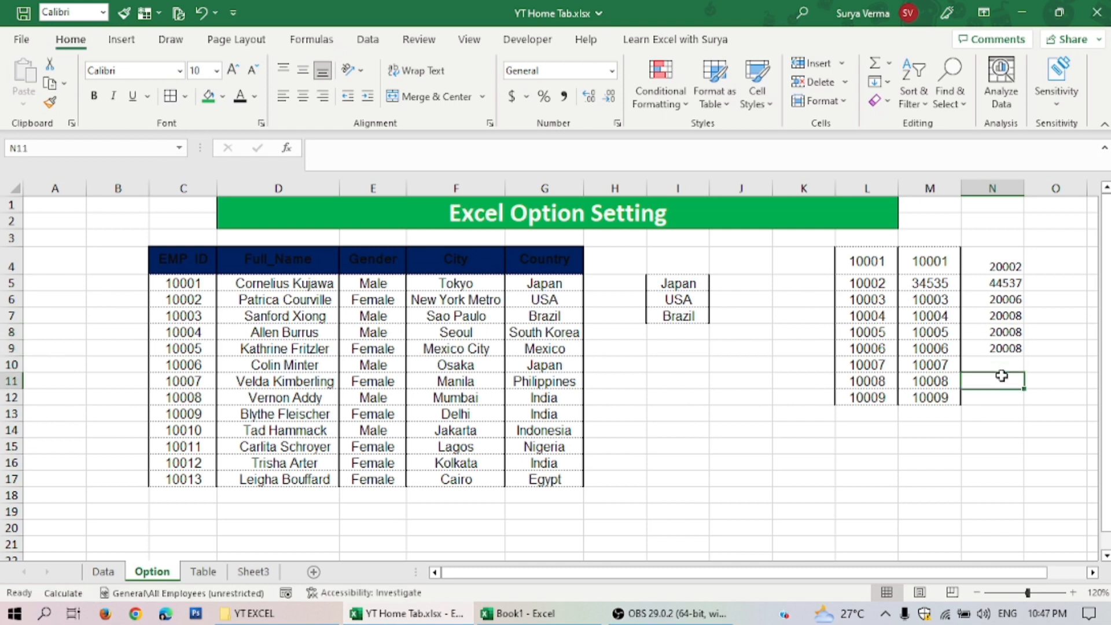
click(1001, 347)
Step: Change the value in M9 to 42342 and the value in M8 to 2424
click(938, 347)
text(42342)
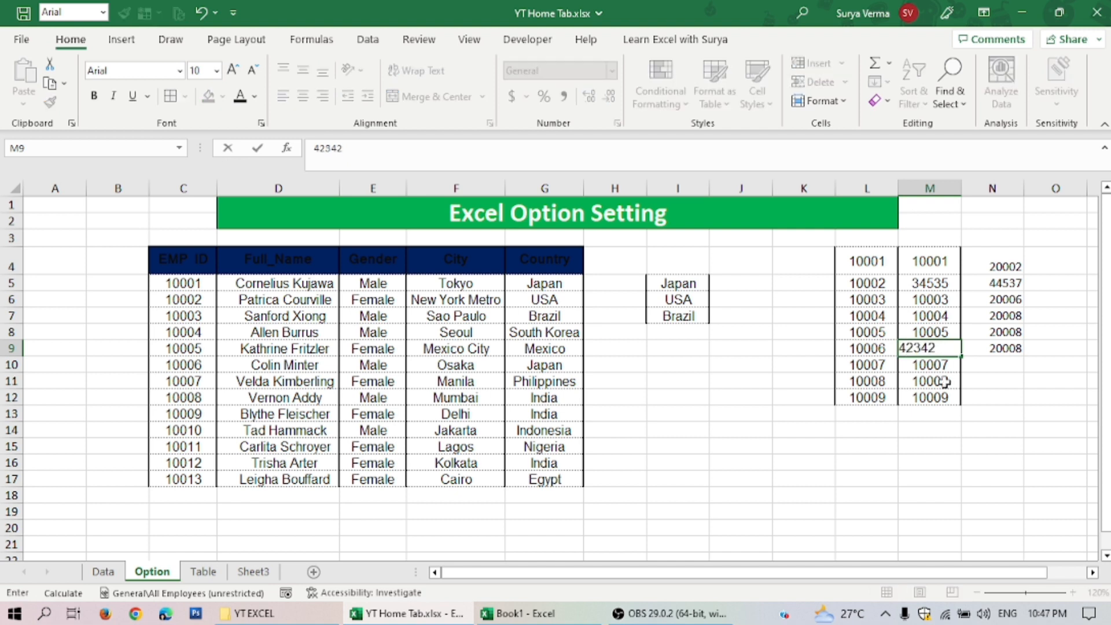
key(Return)
click(936, 331)
text(2424)
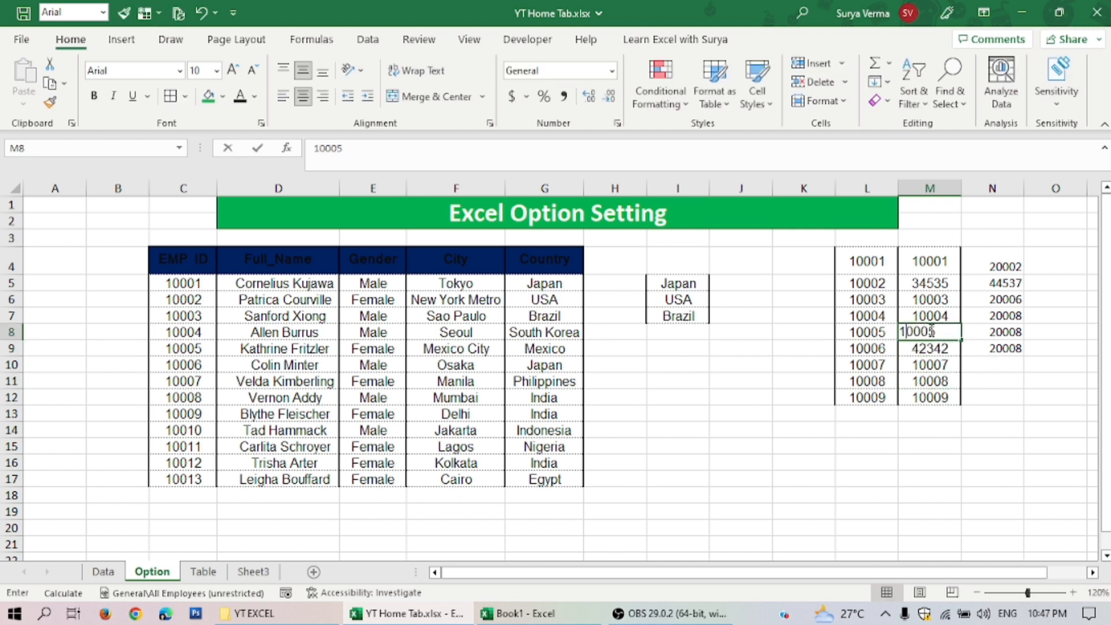
click(954, 379)
Step: Recalculate the sums in N8 and N9 by reopening and re-entering each formula unchanged
click(1007, 331)
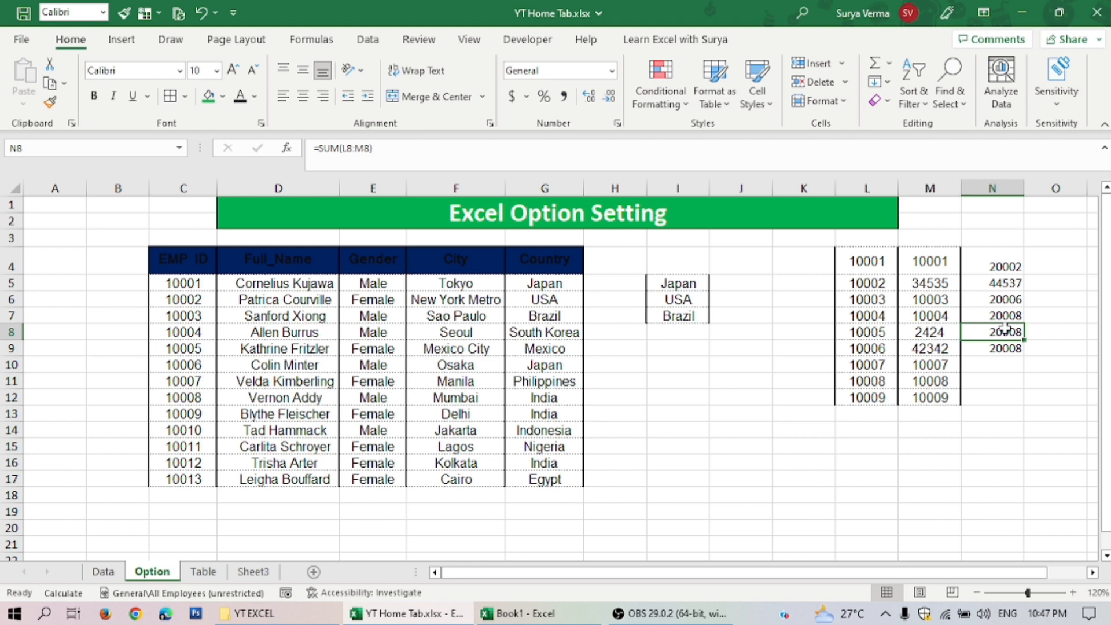
double_click(1007, 328)
key(Return)
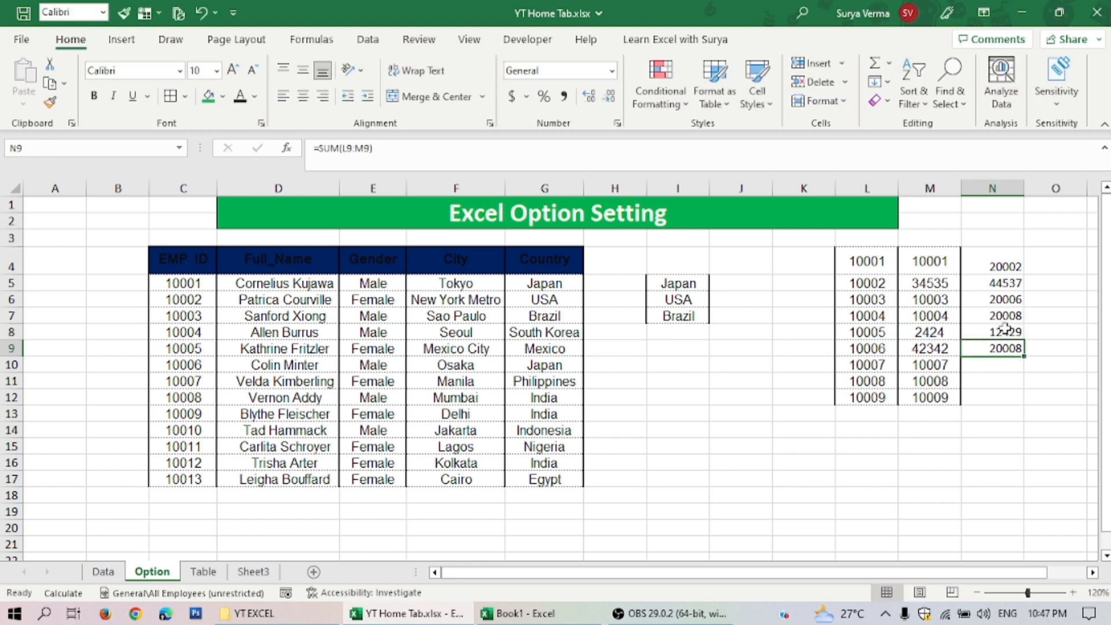
key(F2)
key(Return)
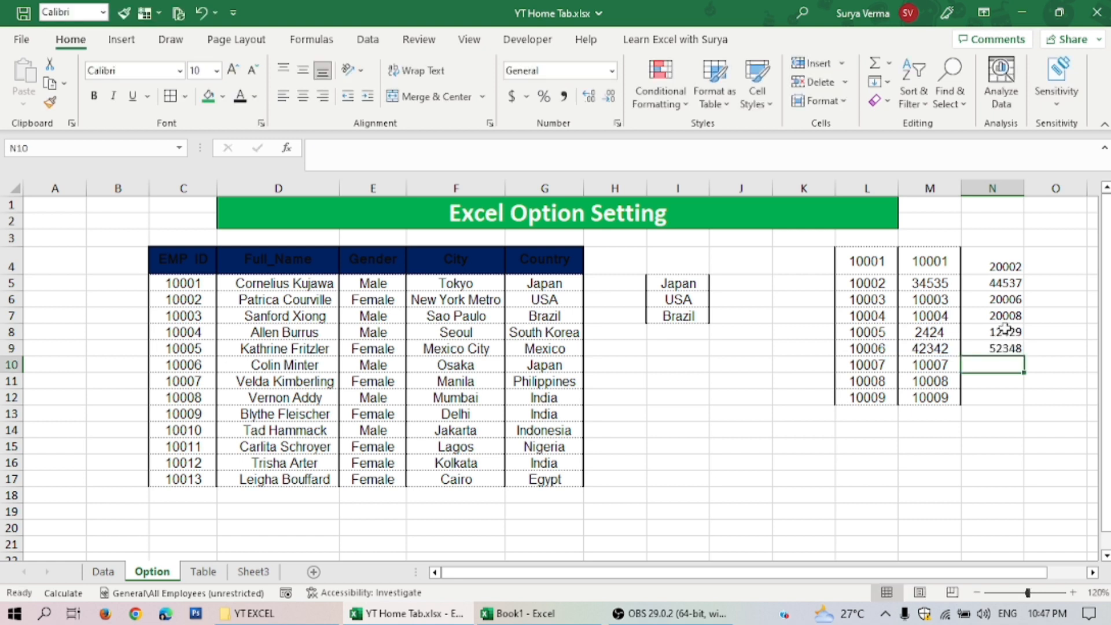
Step: Fill the sum formula down into N10 and compare its result with the values in L10 and M10
key(ctrl+d)
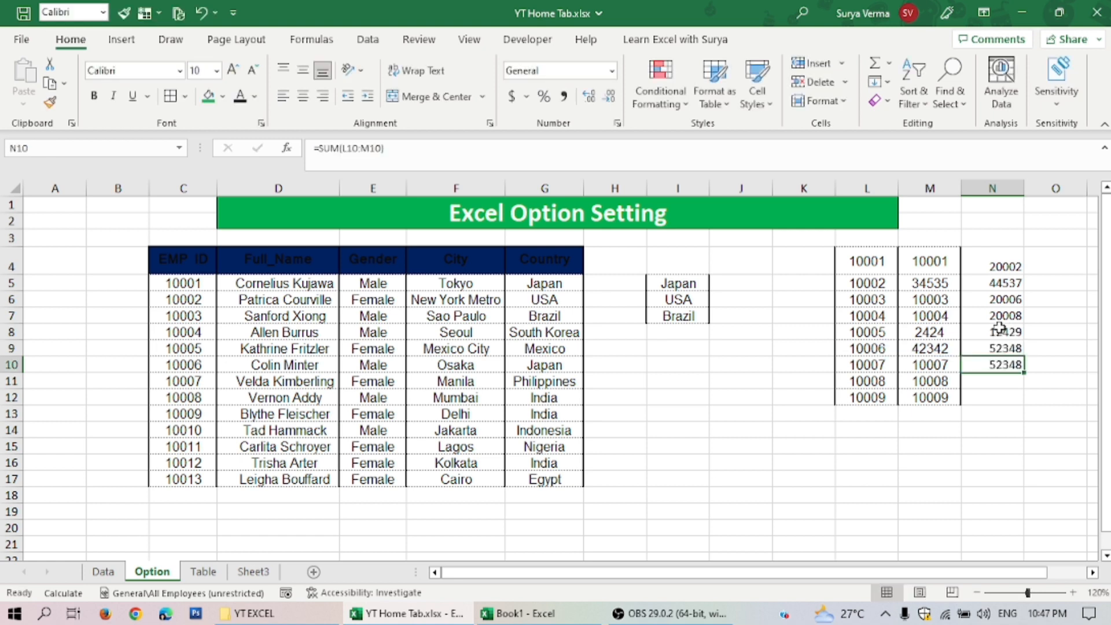
click(936, 364)
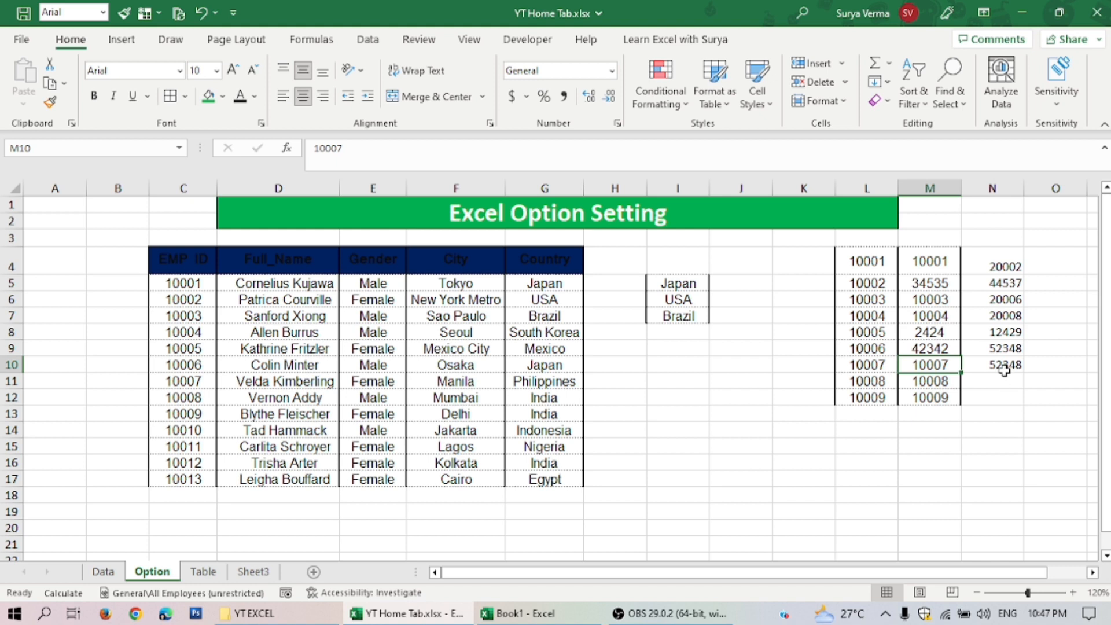
click(869, 364)
drag(869, 364, 936, 368)
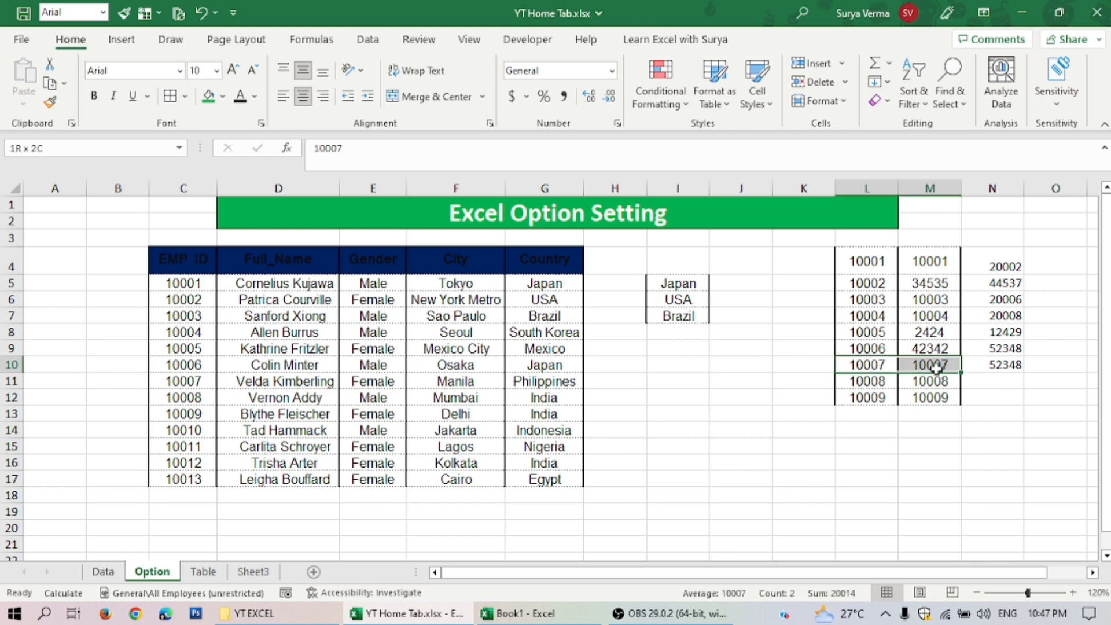
drag(936, 368, 973, 365)
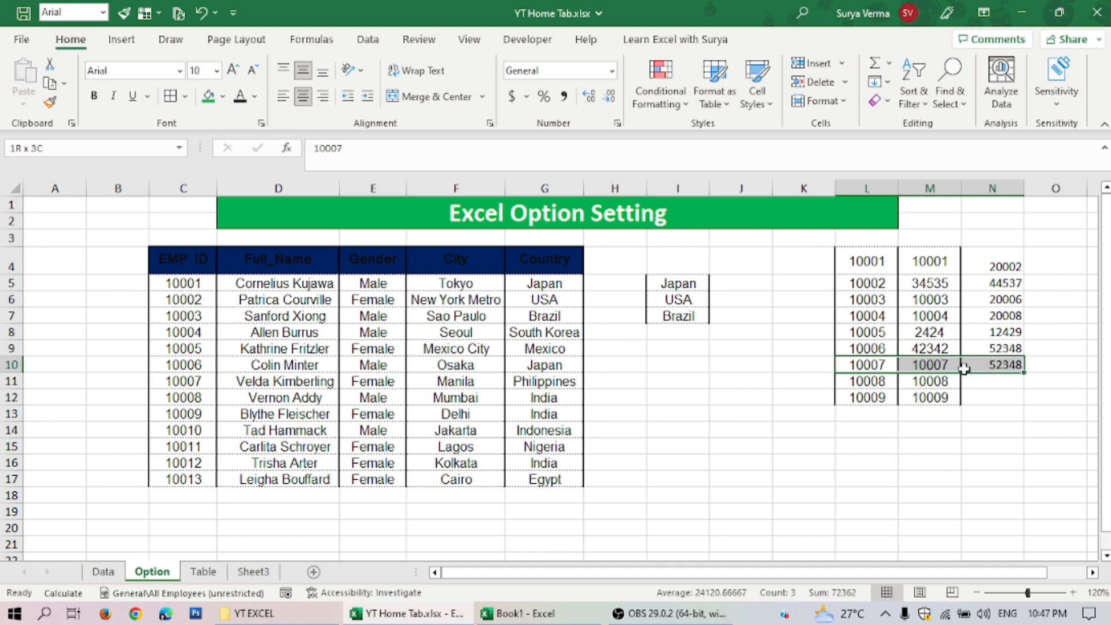
click(978, 347)
click(983, 364)
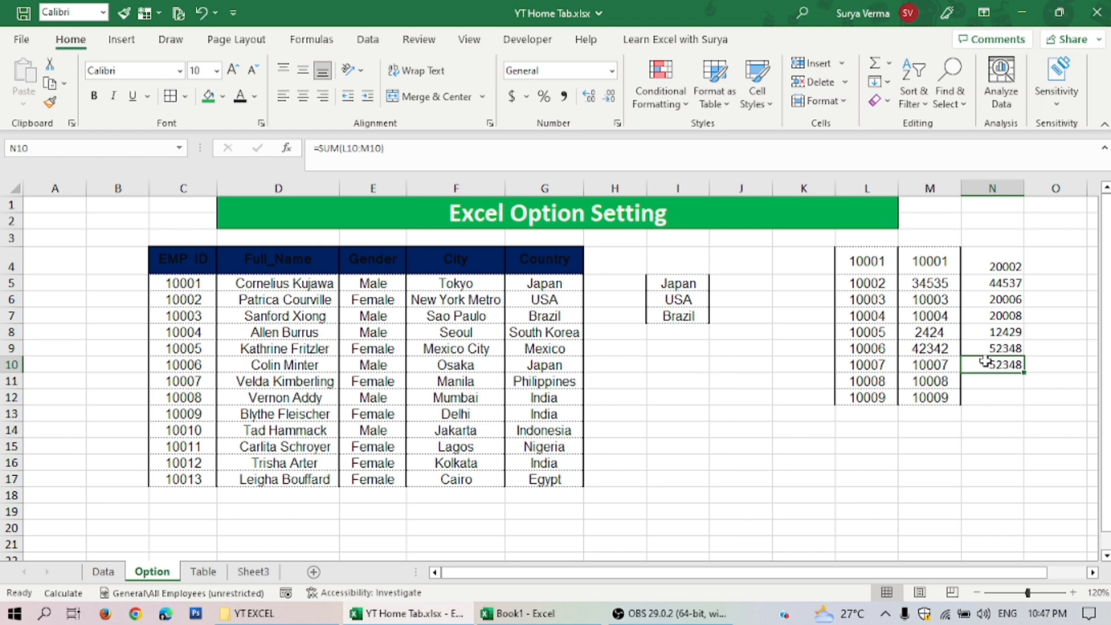
Step: Set the workbook calculation mode back to Automatic in the Formulas options, and check the sums in N4:N10
click(20, 39)
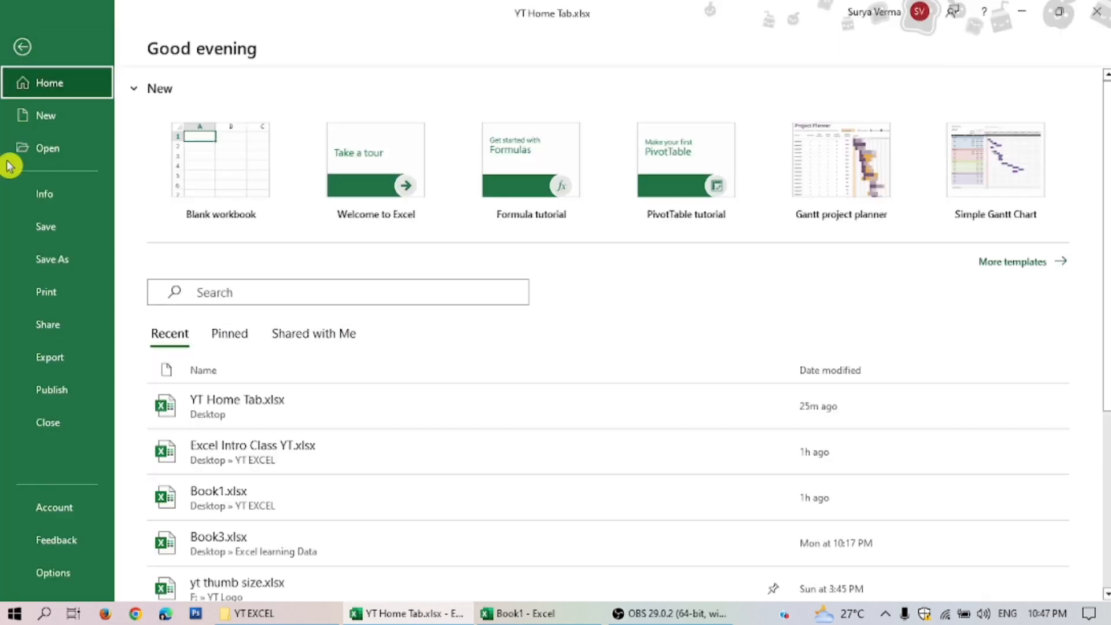
click(53, 573)
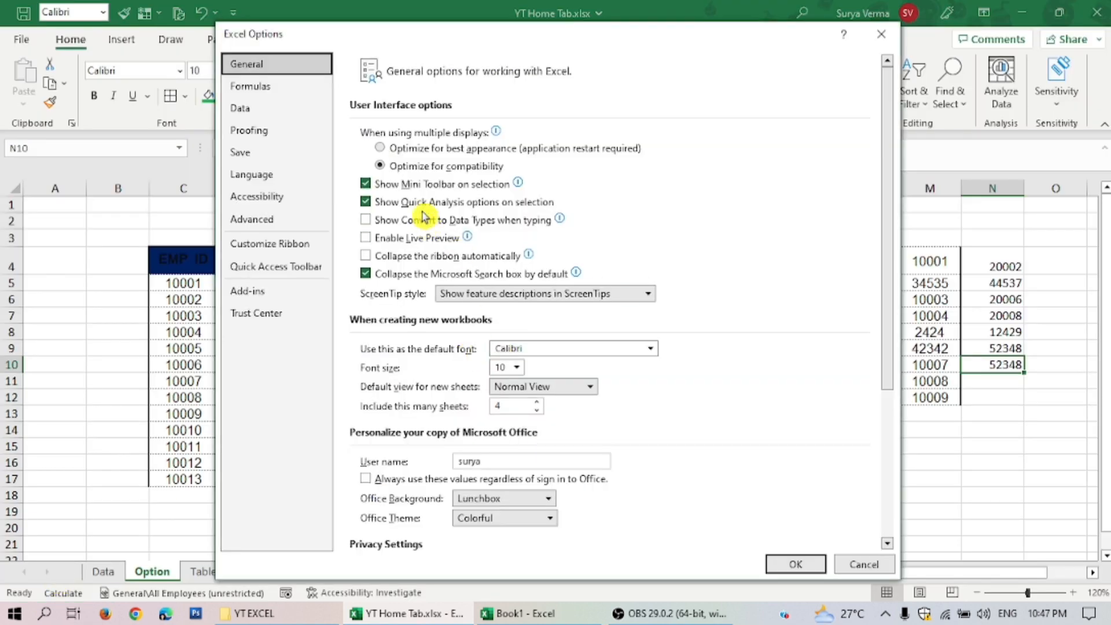
click(238, 87)
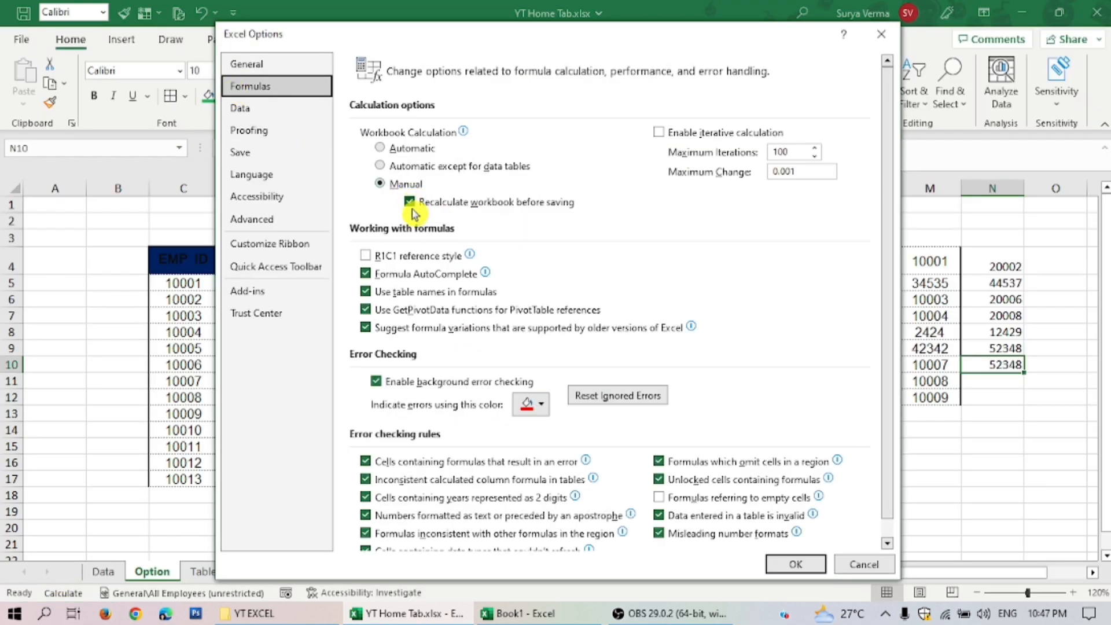
click(388, 147)
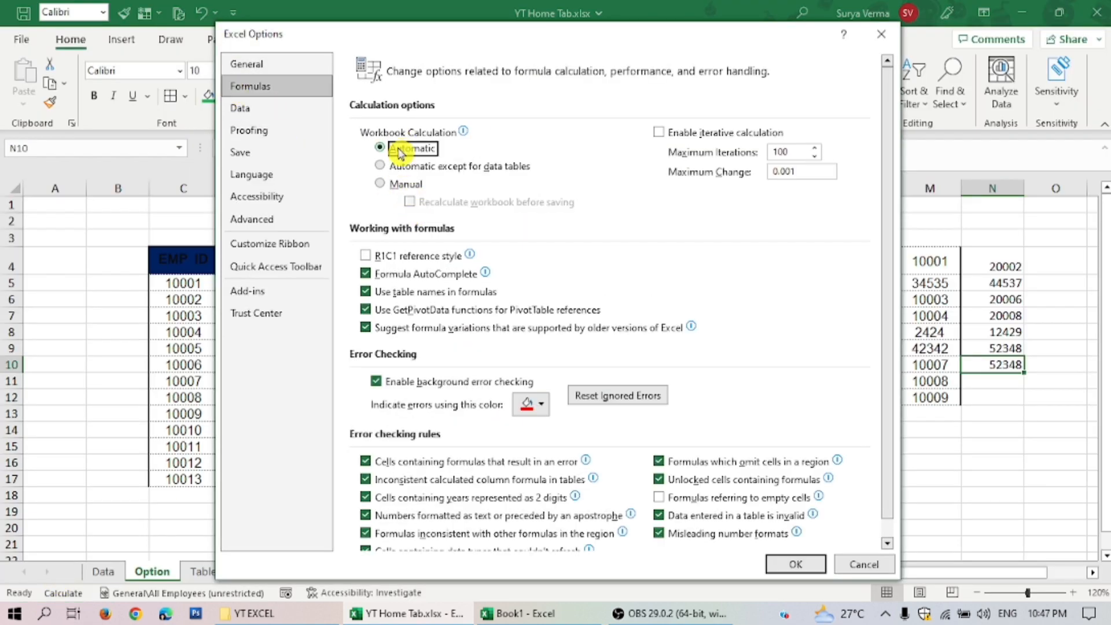
click(792, 563)
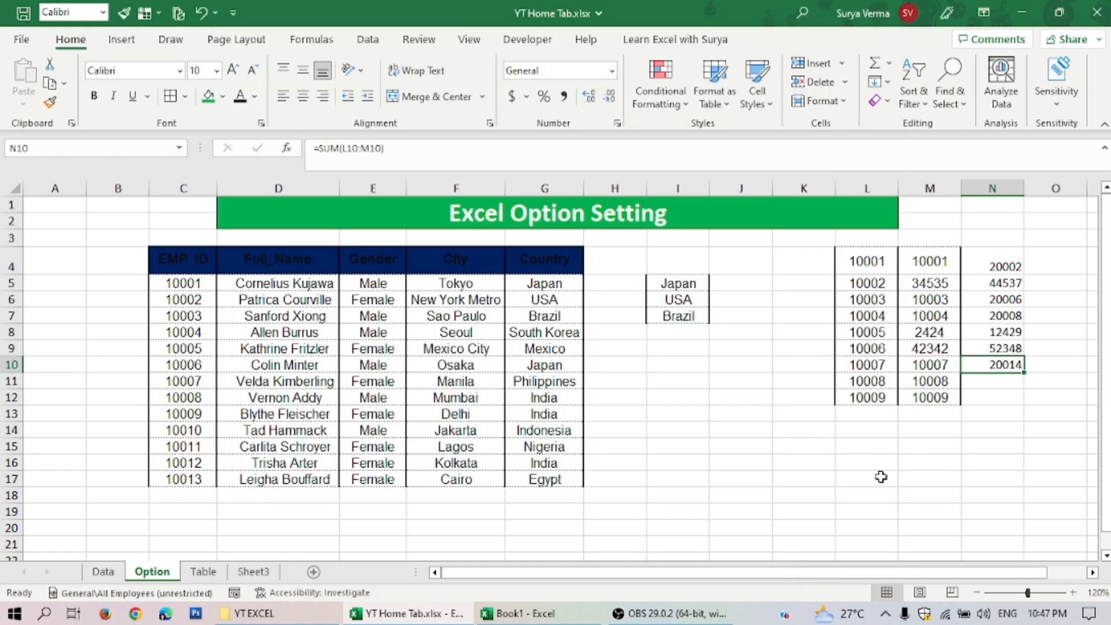
drag(991, 269, 1012, 376)
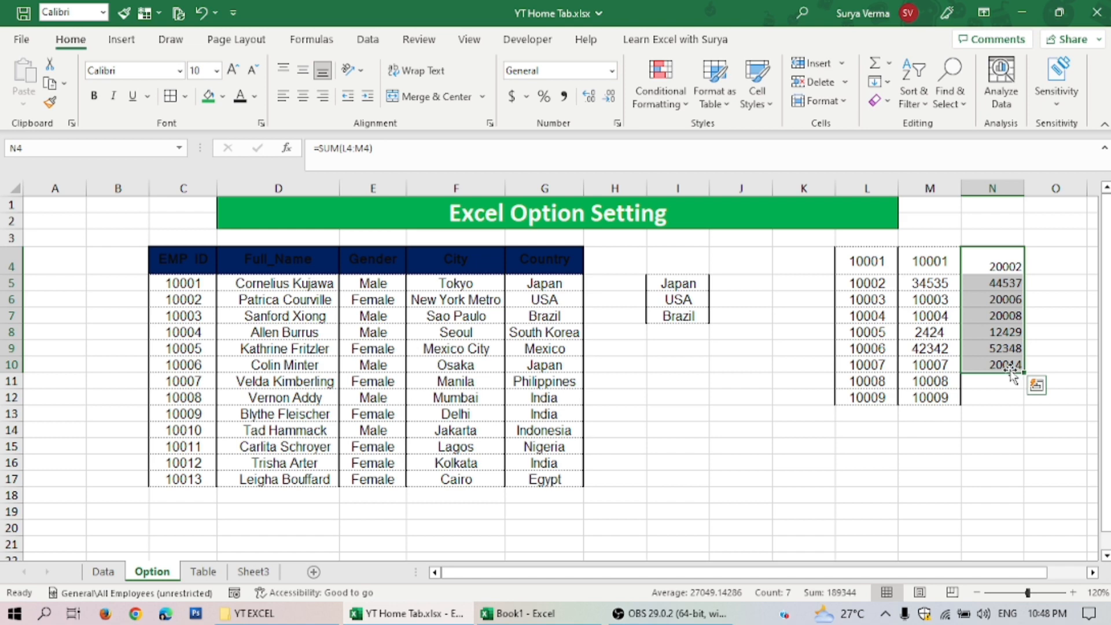
click(1035, 400)
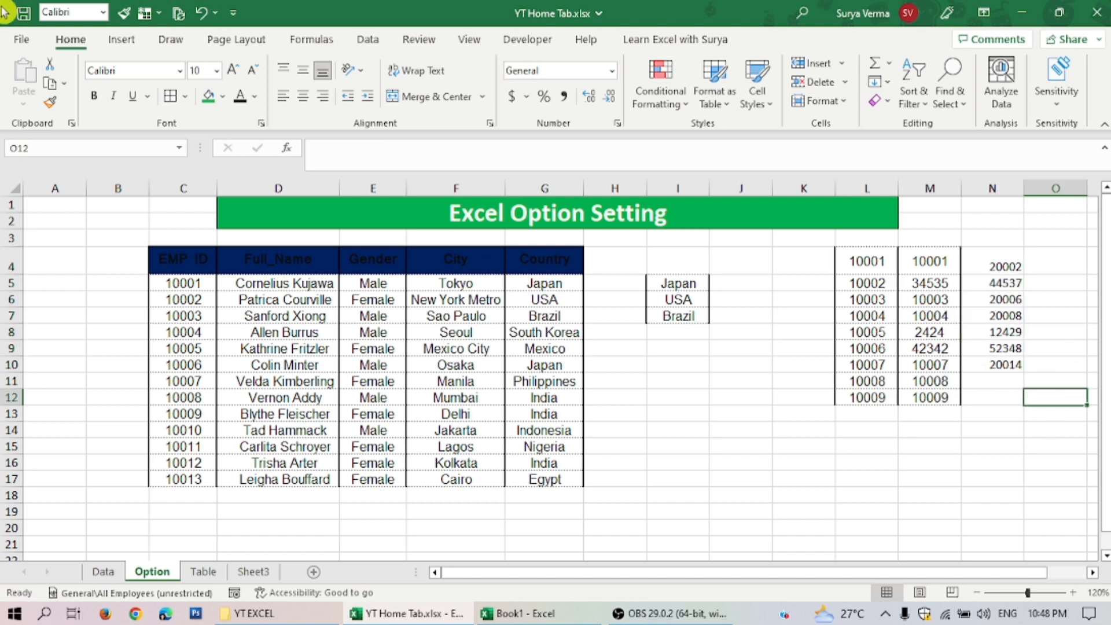
Step: Turn on the R1C1 reference style in the Formulas options and apply it to the workbook
click(23, 41)
click(64, 576)
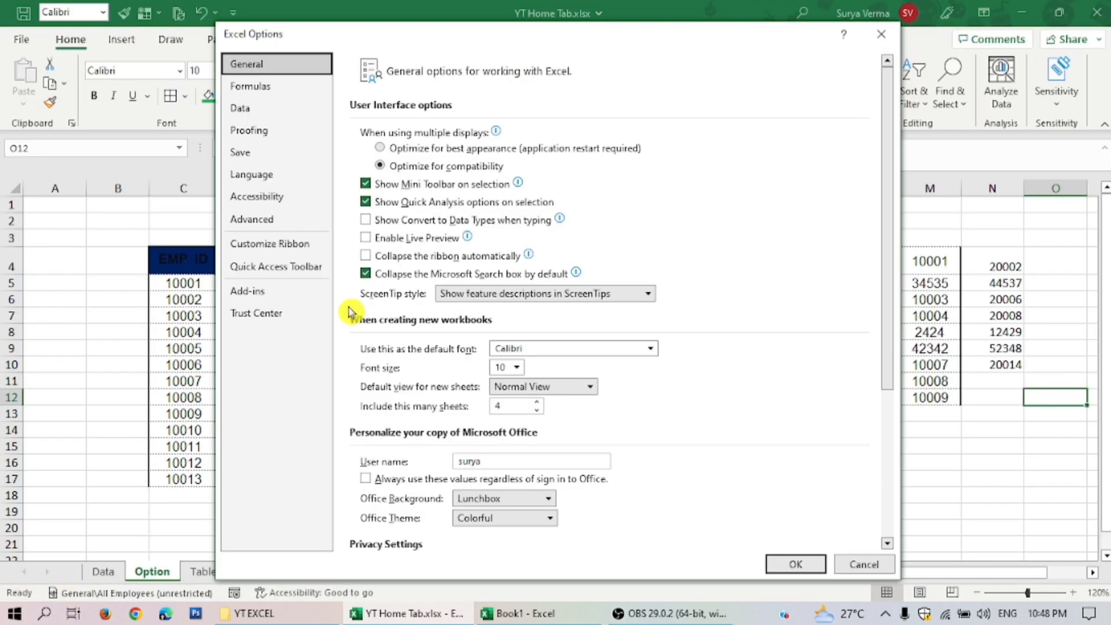
click(260, 87)
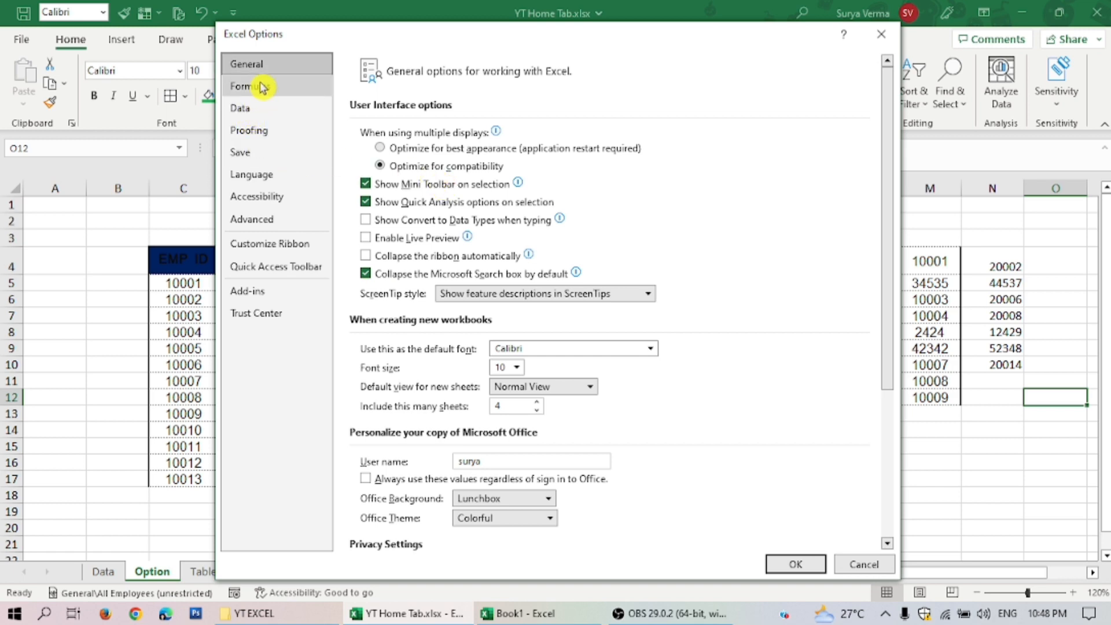
scroll(453, 391, down, 1)
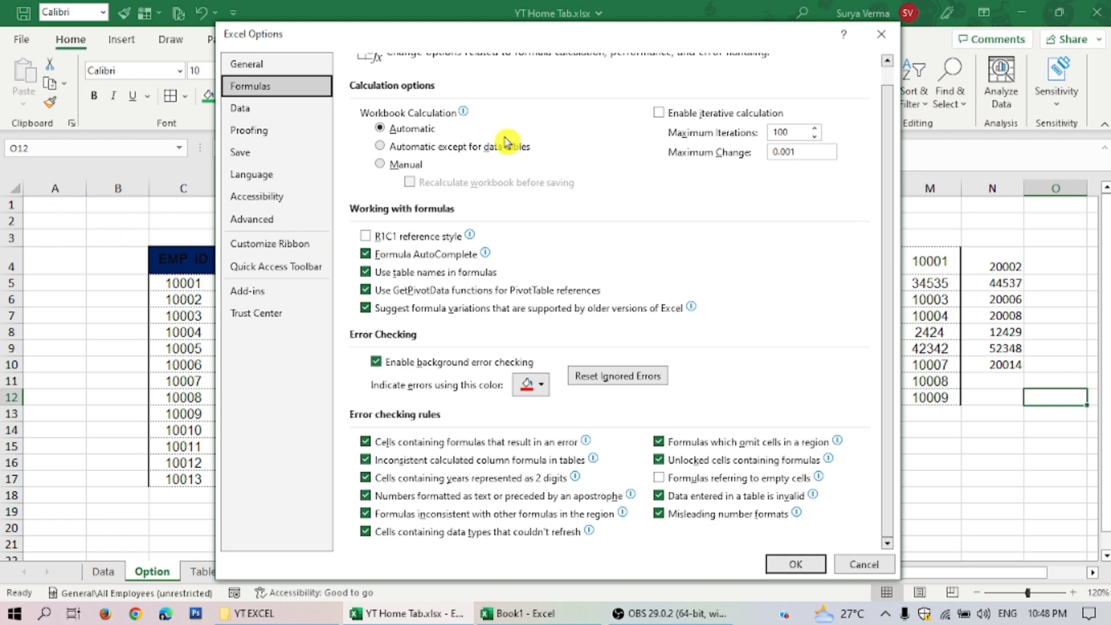
drag(582, 35, 593, 275)
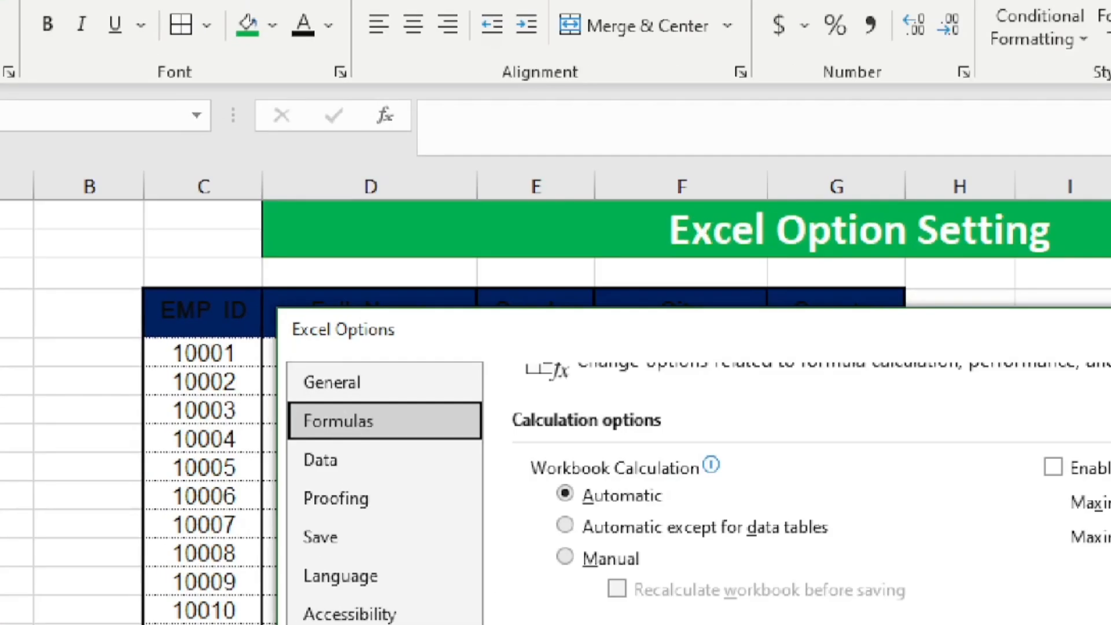
mouse_move(19, 167)
mouse_down()
mouse_move(367, 183)
mouse_move(771, 169)
mouse_up()
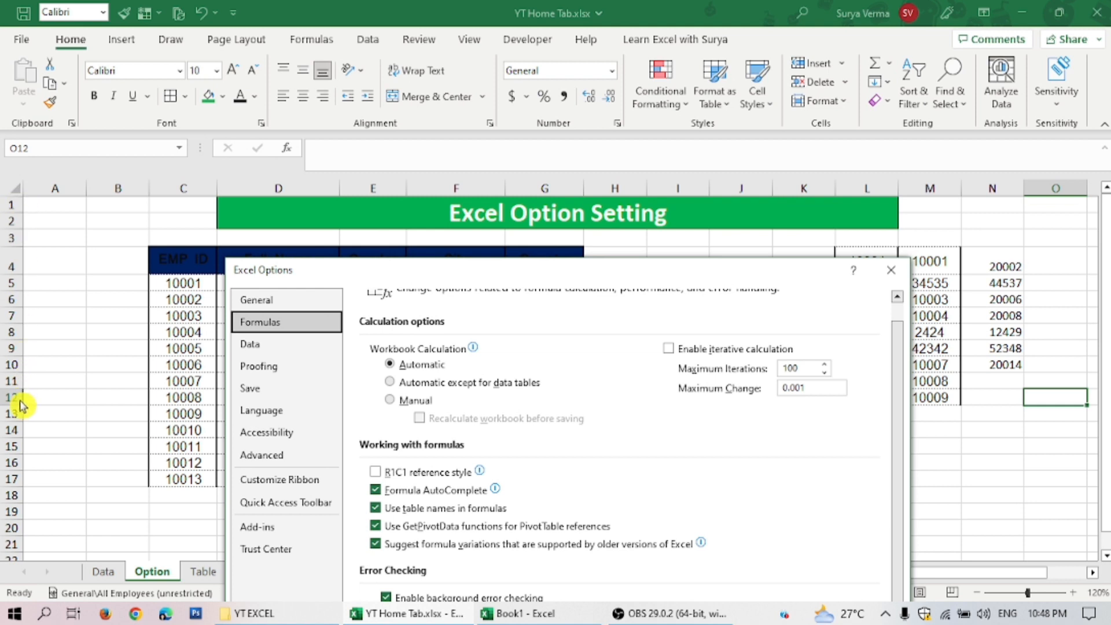
drag(409, 279, 408, 191)
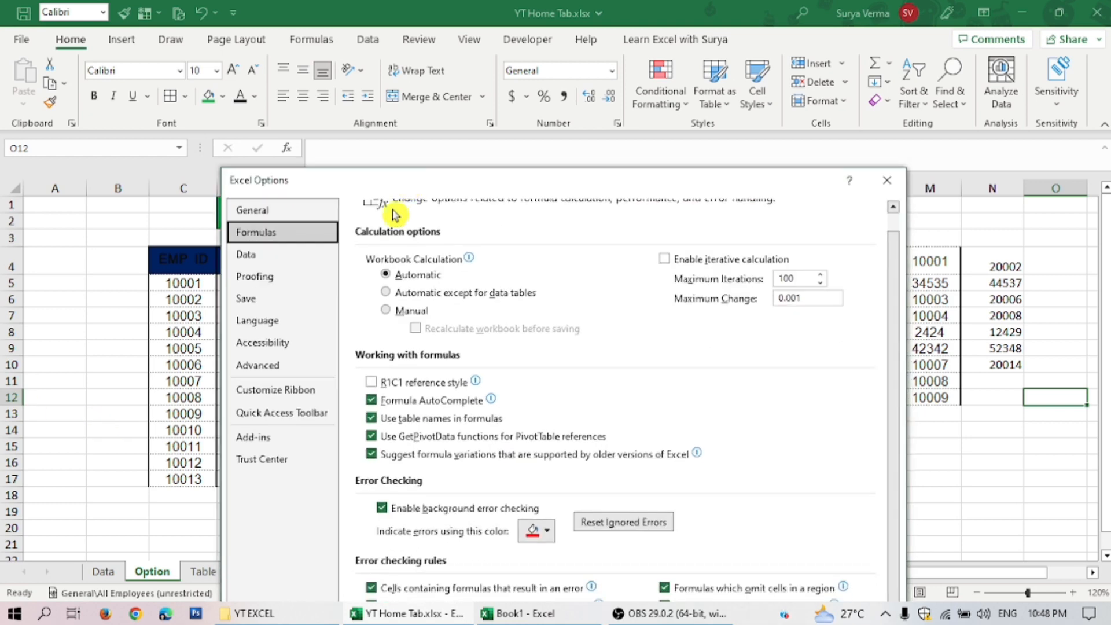
click(371, 382)
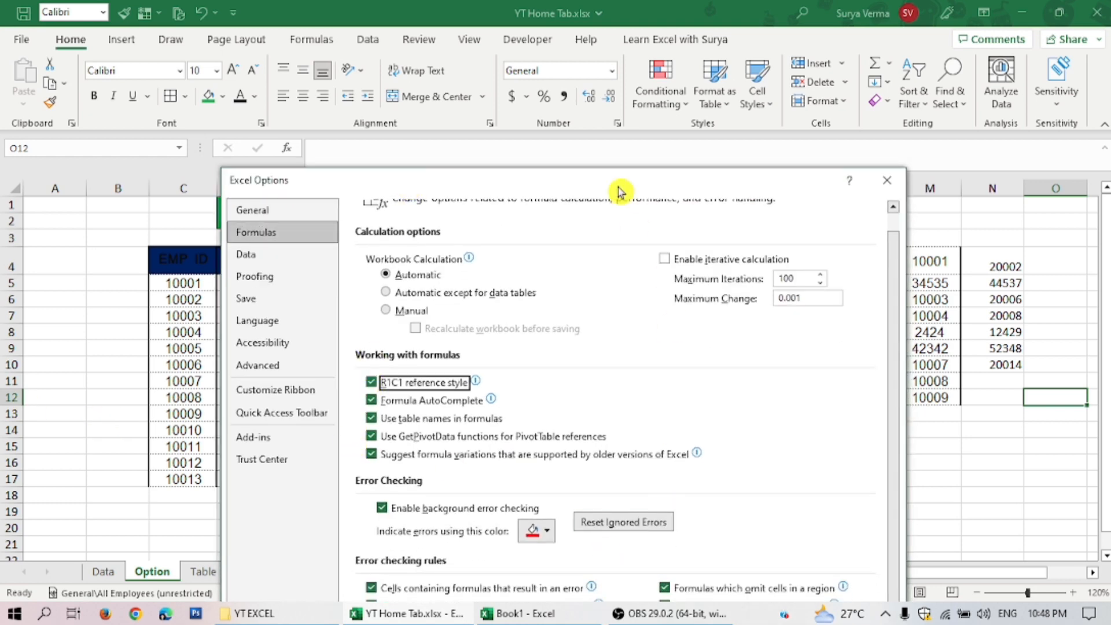
drag(619, 191, 593, 113)
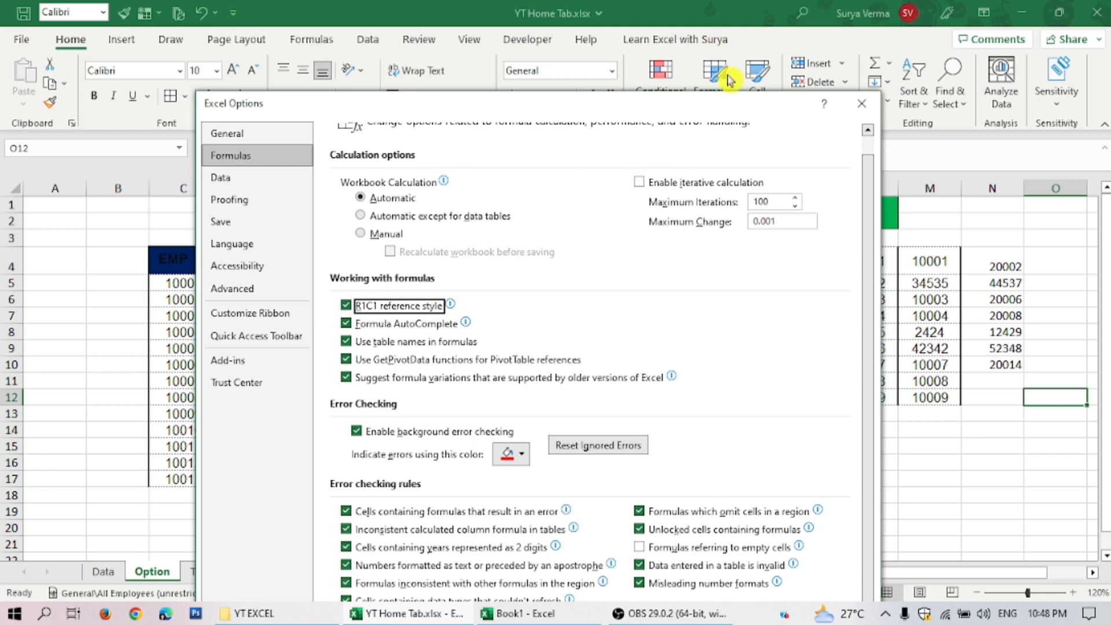
drag(729, 80, 719, 19)
click(751, 540)
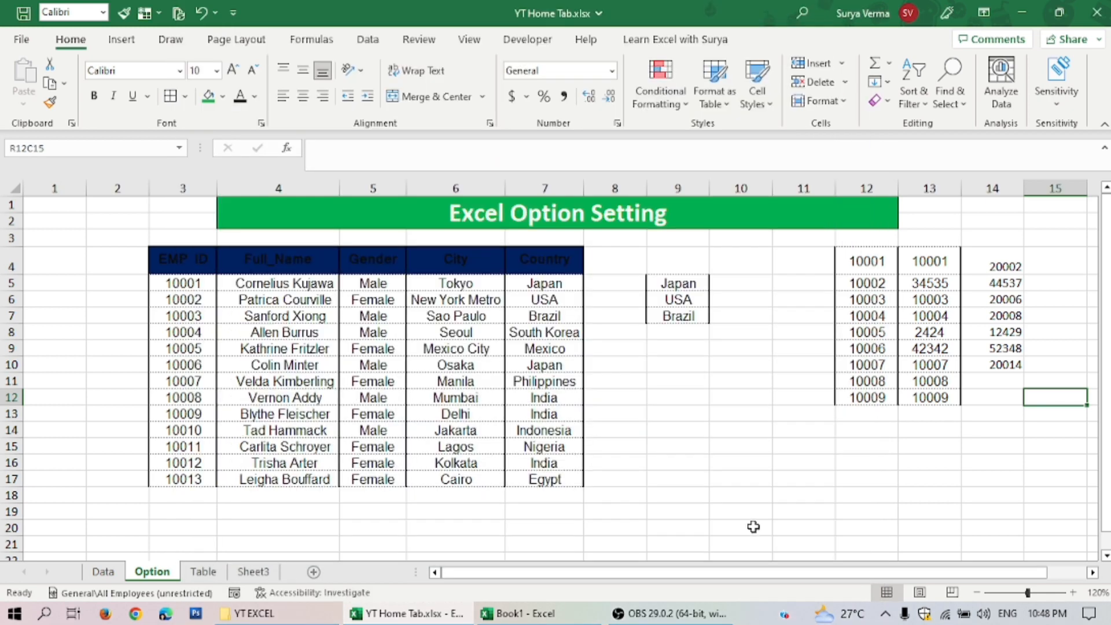
Step: Examine the R1C1-style column headings across the Option sheet, from column 2 out to its last columns
click(122, 183)
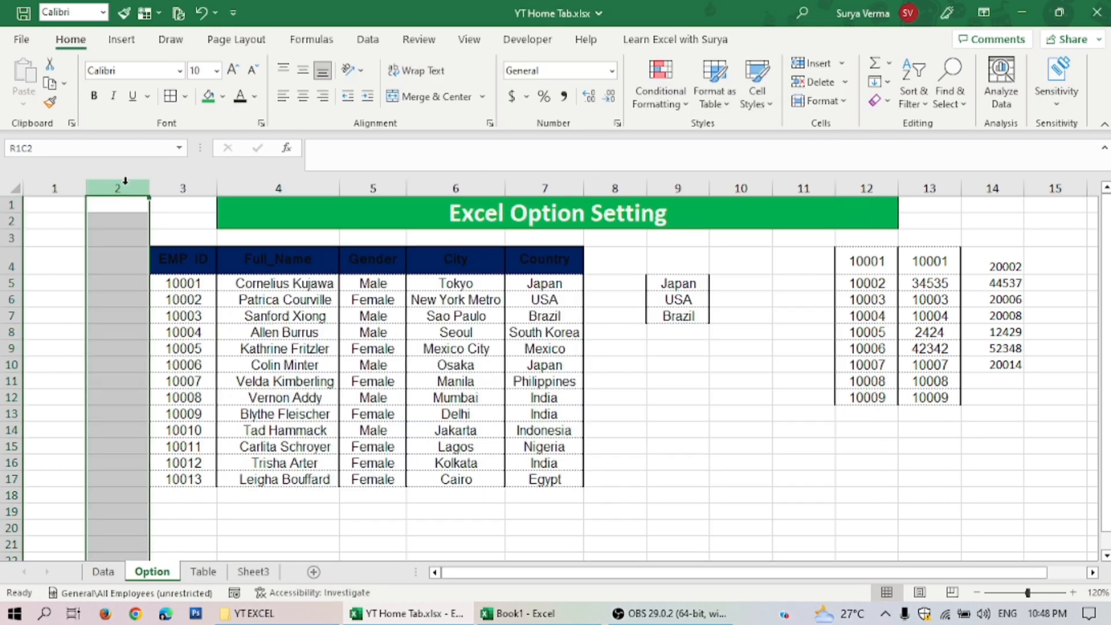
key(Right)
key(Right)
key(Right)
key(Right)
key(Right)
key(Right)
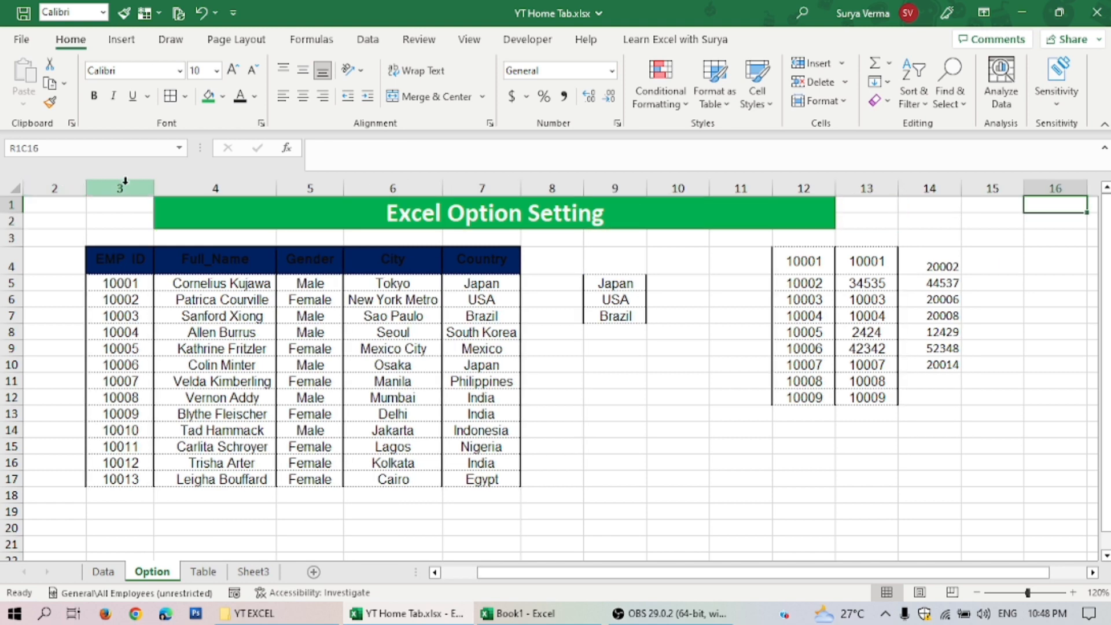
key(Right)
key(Right)
key(Right)
key(Right)
key(Right)
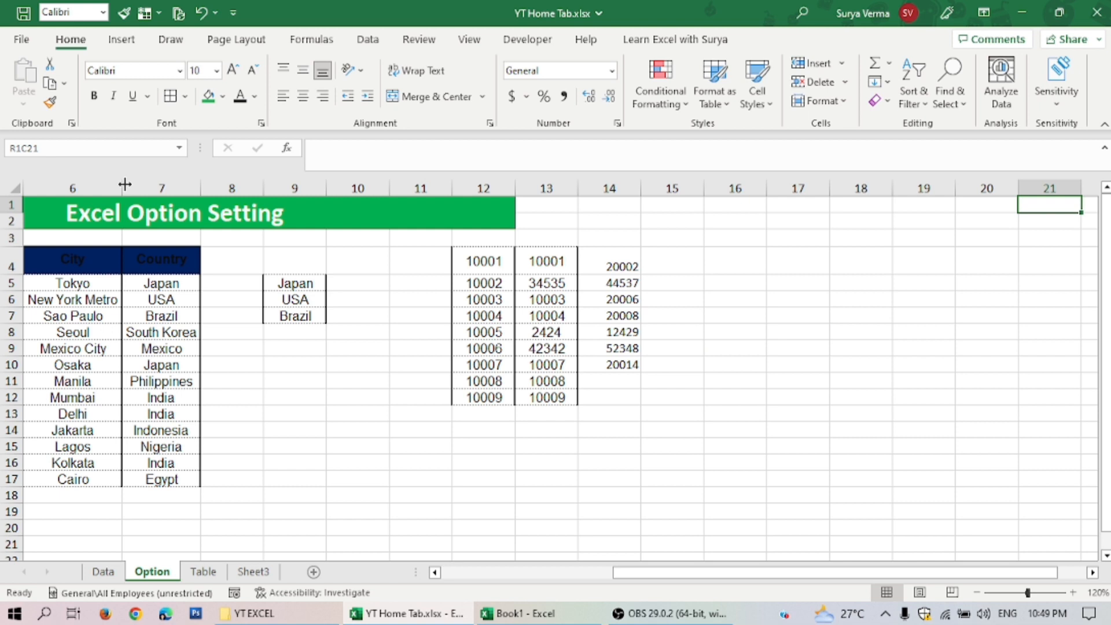
key(ctrl+Right)
key(Left)
key(Left)
key(Left)
key(Left)
key(Left)
key(Left)
key(Left)
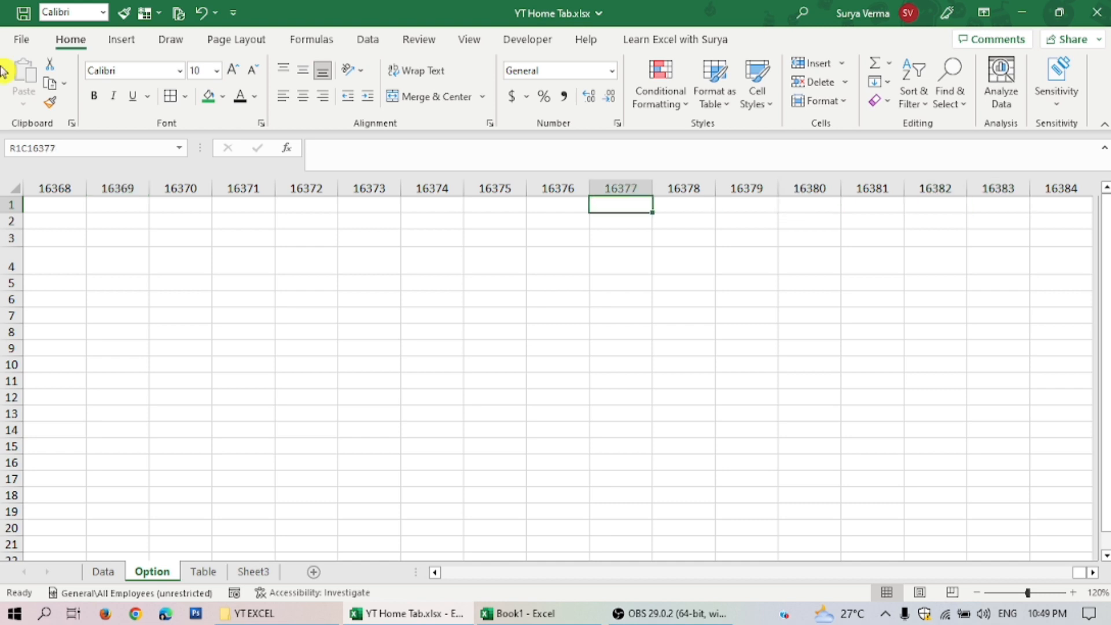
Step: Turn off the R1C1 reference style in the Formulas options and apply the change
click(21, 43)
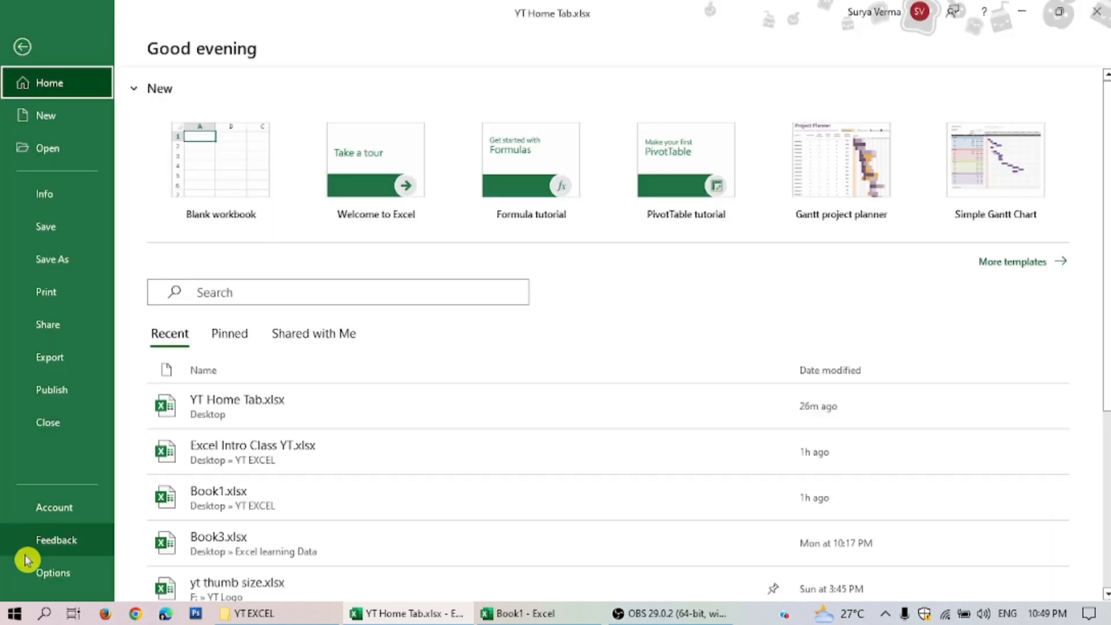
key(Escape)
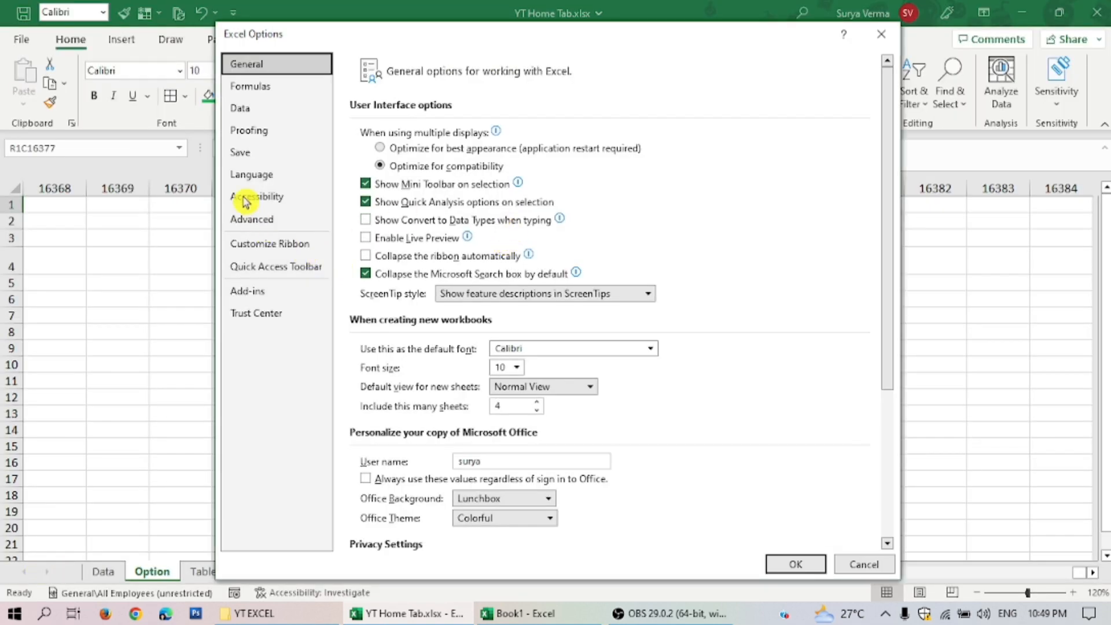
click(264, 87)
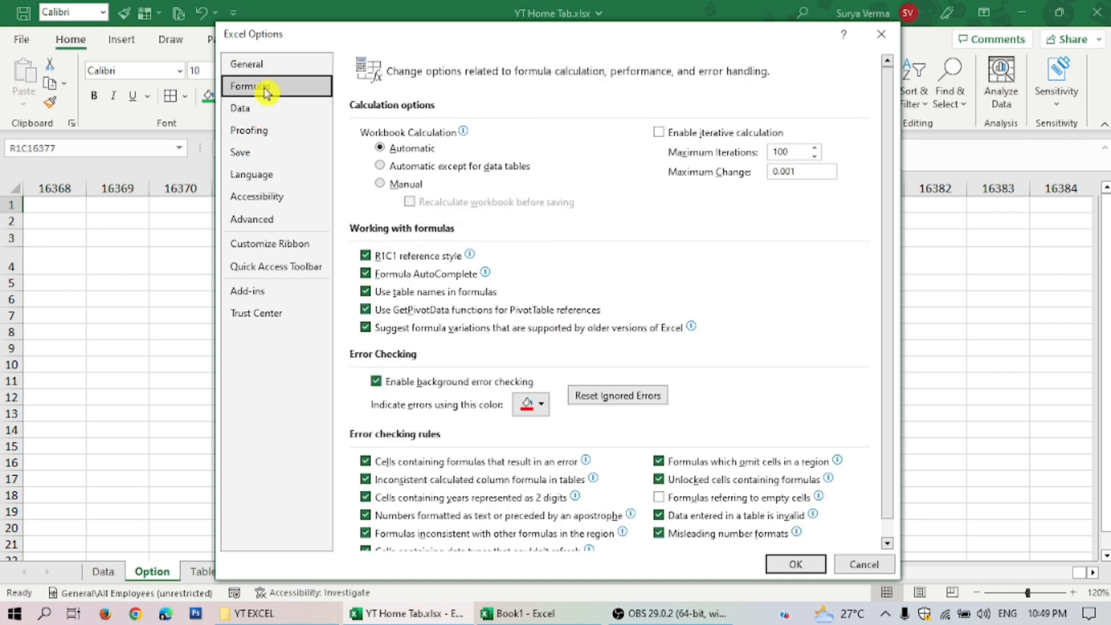
click(371, 255)
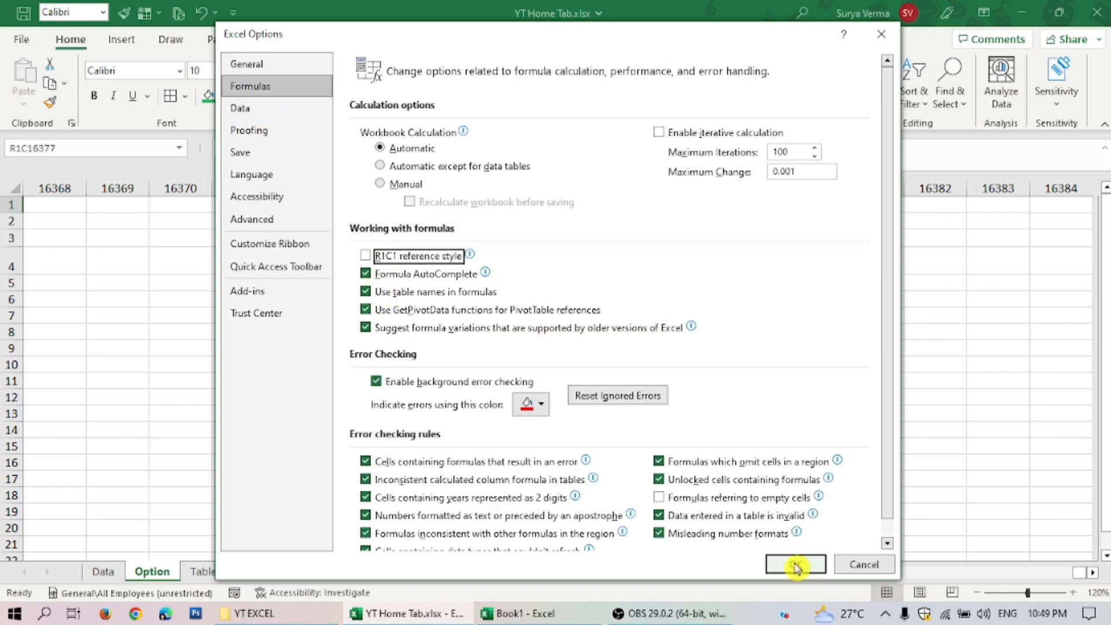
click(795, 564)
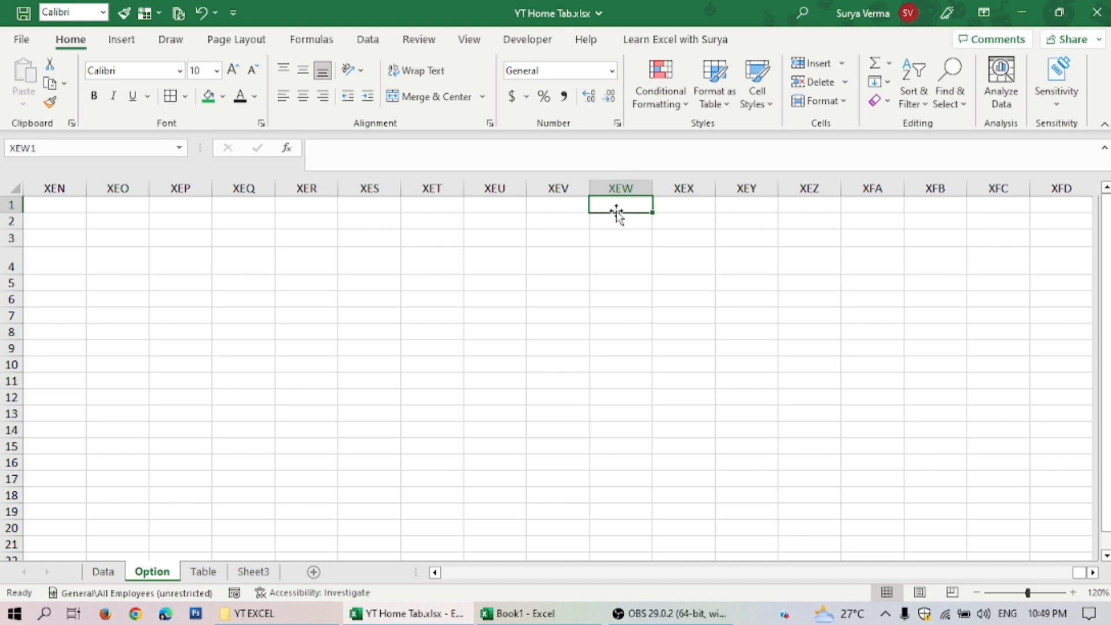
Step: Return to column A of the Option sheet and check the column headings there
key(ctrl+Left)
key(ctrl+Left)
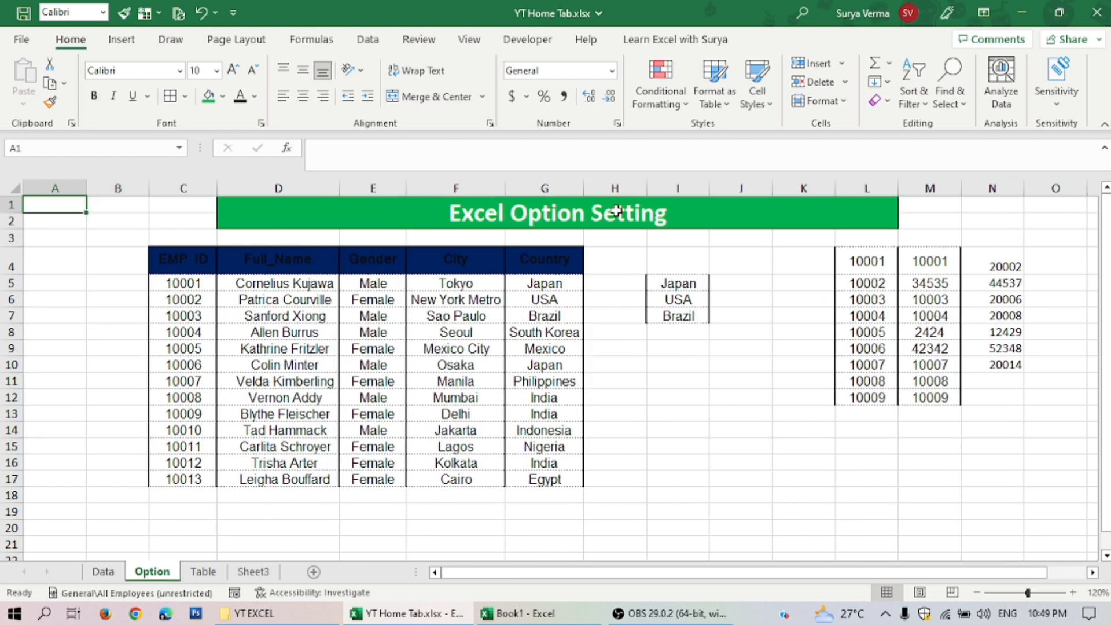
key(Down)
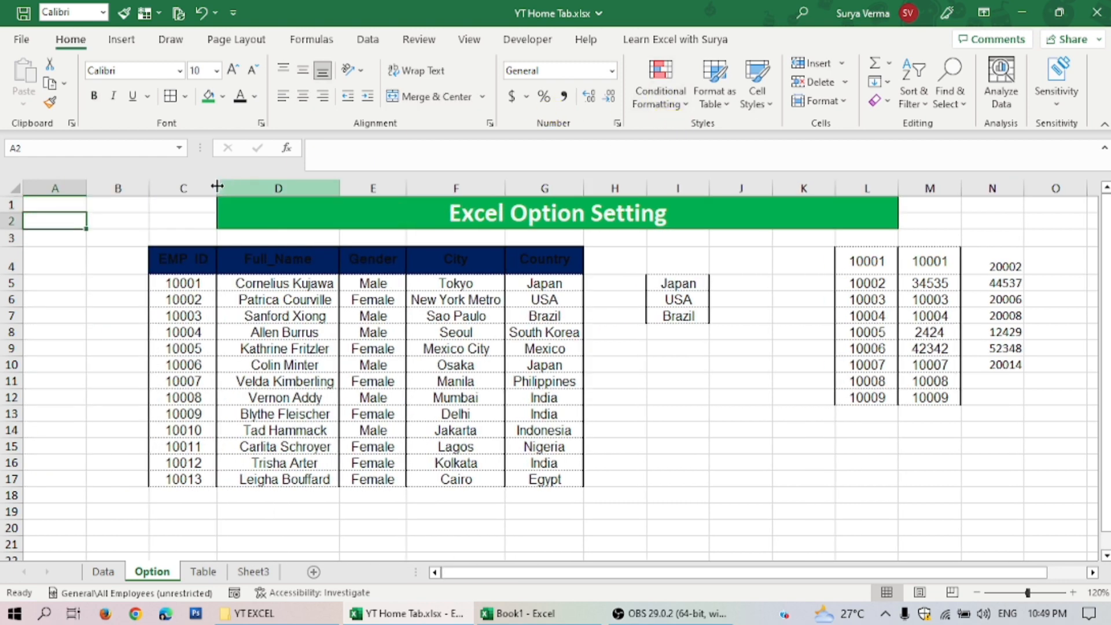
Step: Review the Formulas settings and the Data settings in Excel Options
click(23, 42)
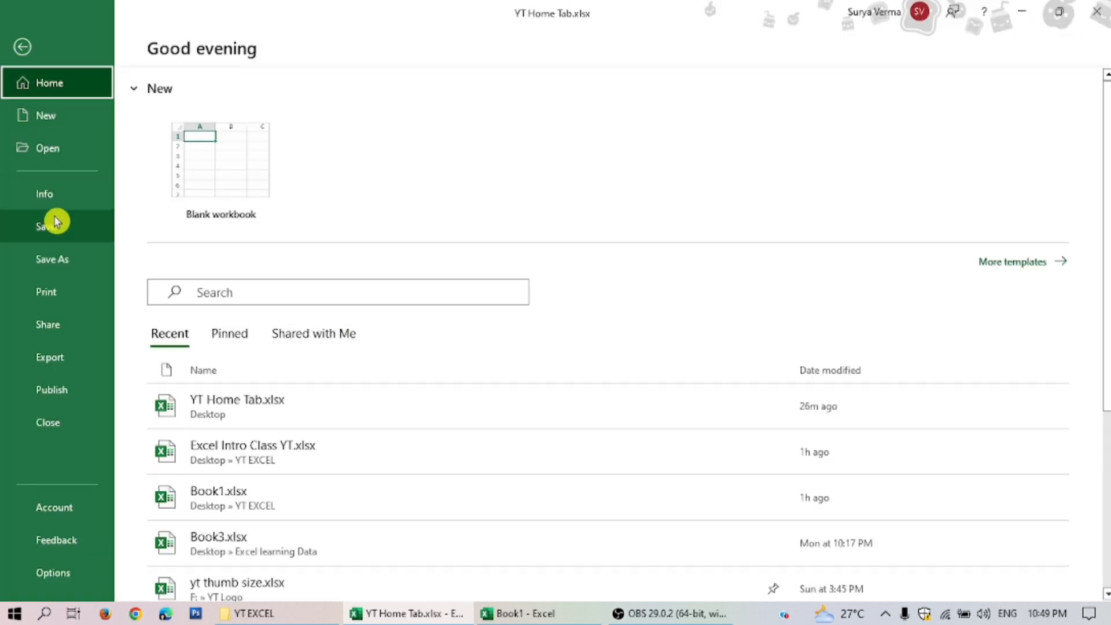
click(58, 572)
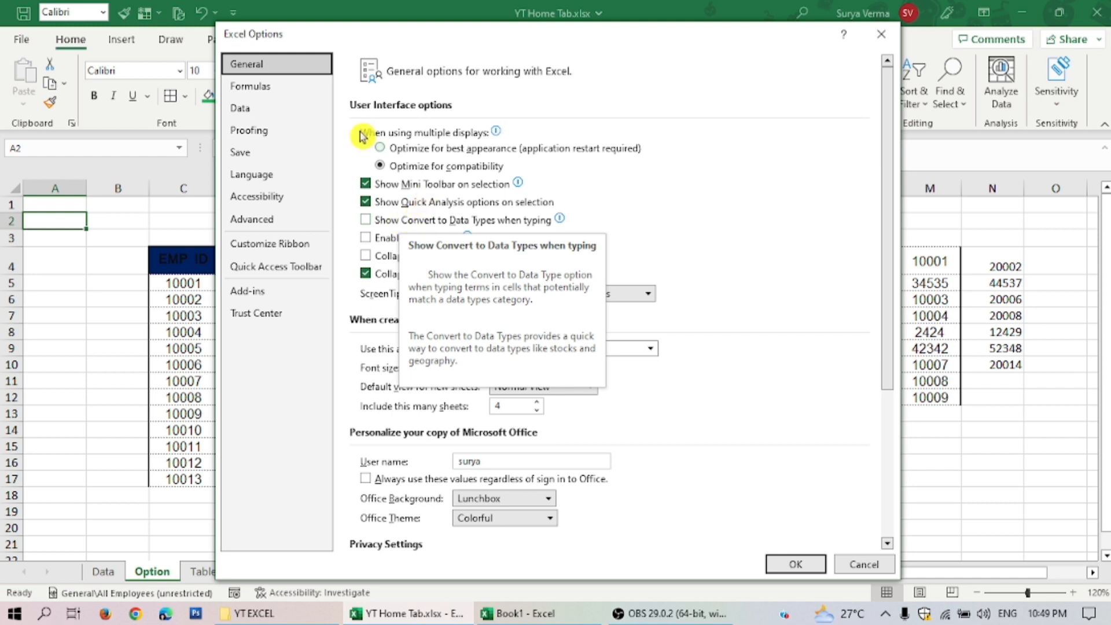
click(276, 88)
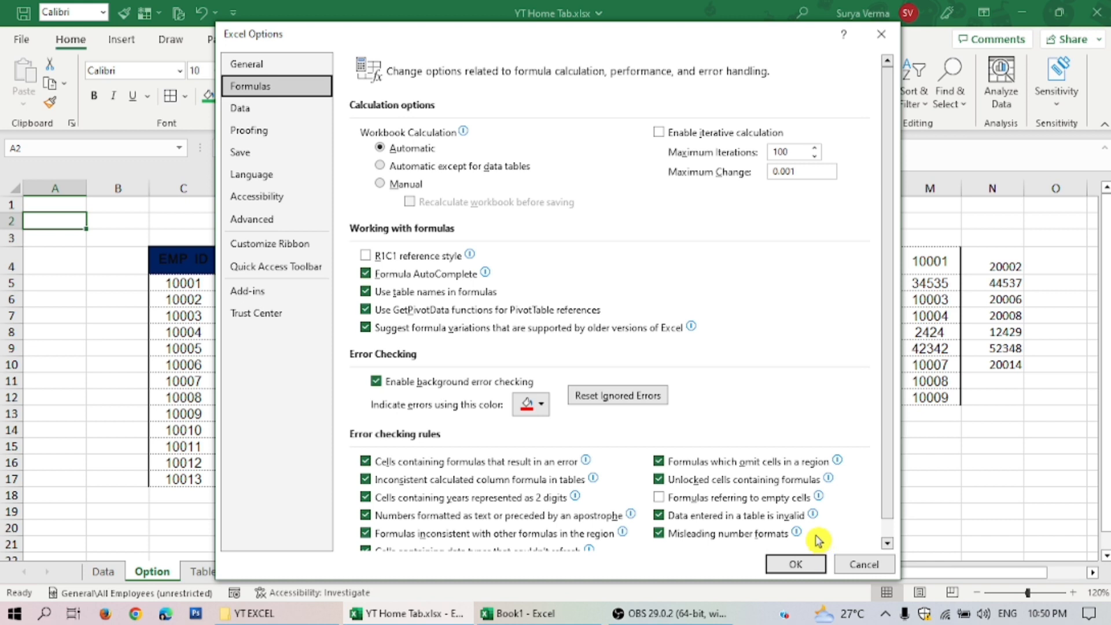
click(280, 118)
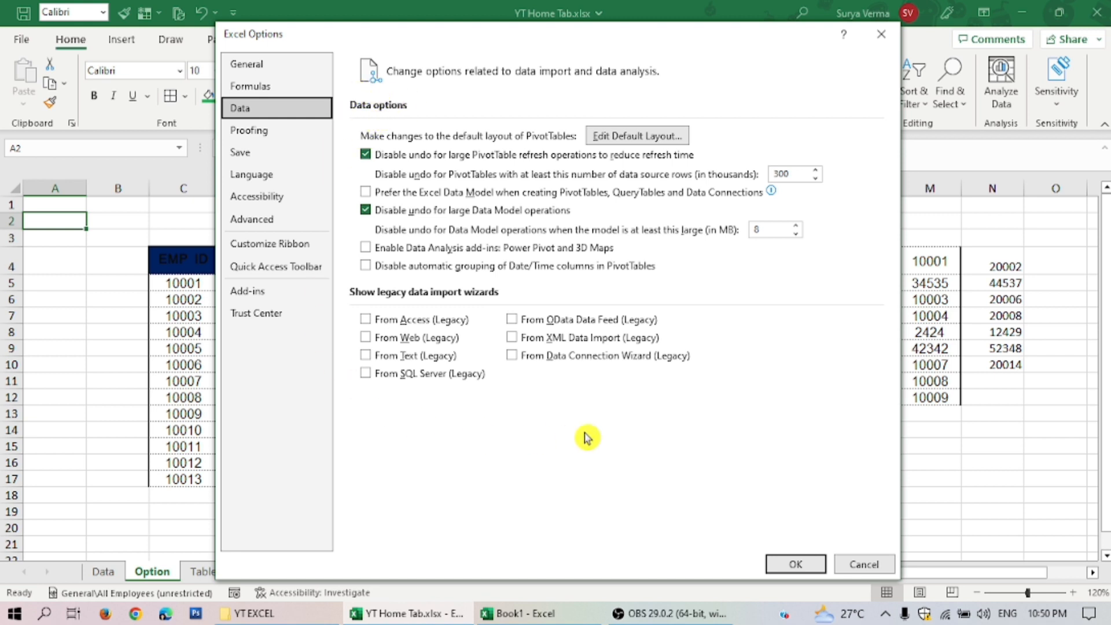
Step: Review the Proofing settings and AutoCorrect's AutoFormat As You Type rules, closing Excel Options without saving changes
click(258, 132)
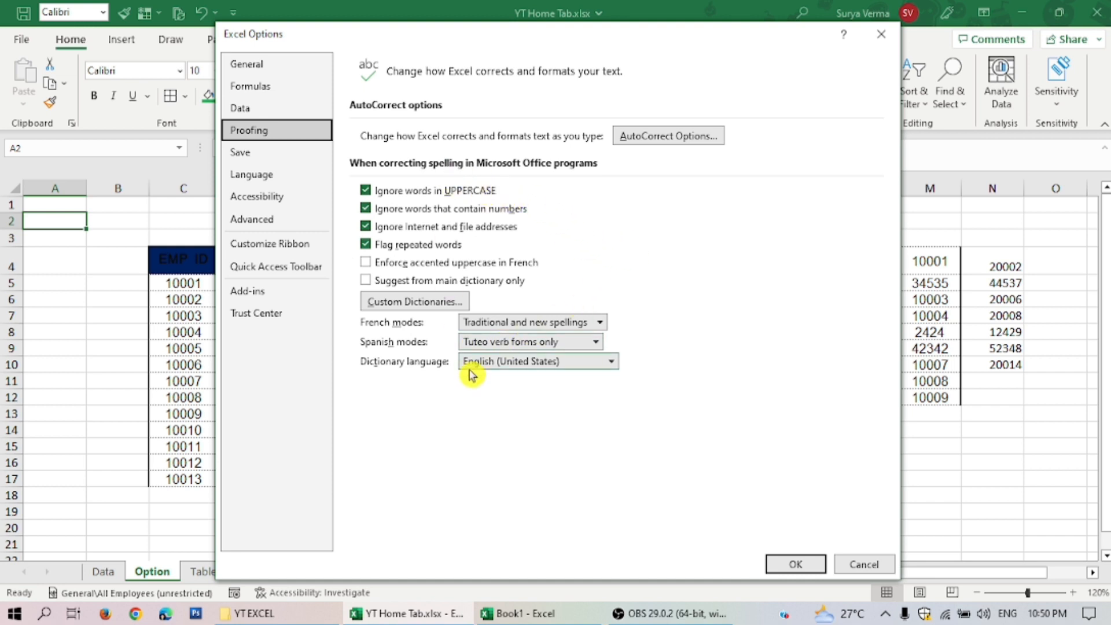
click(658, 139)
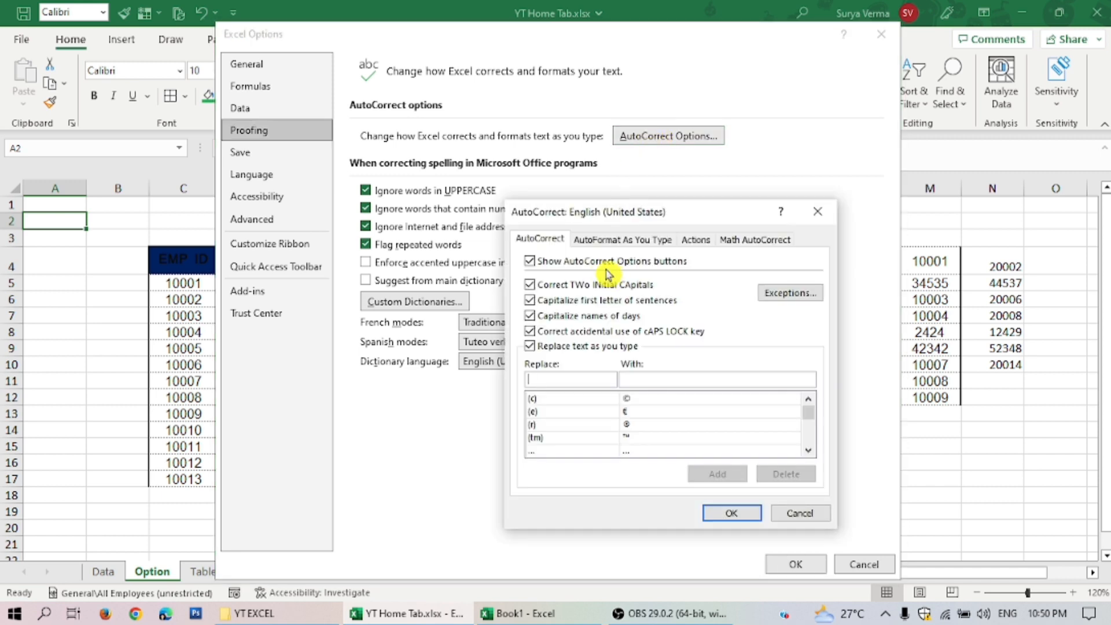
click(627, 241)
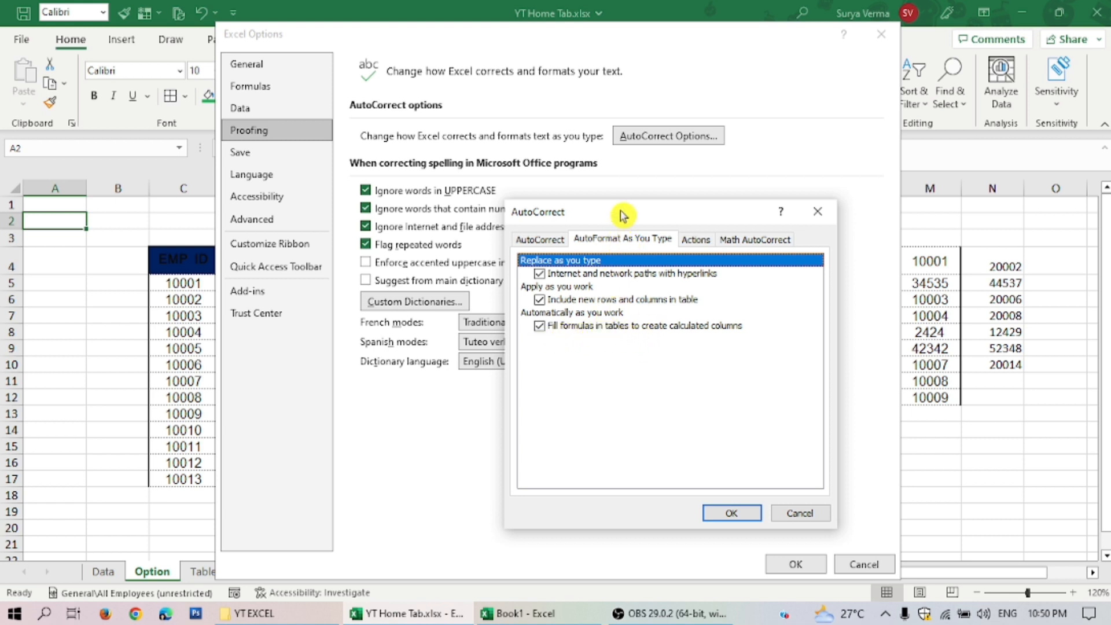
drag(622, 214, 538, 68)
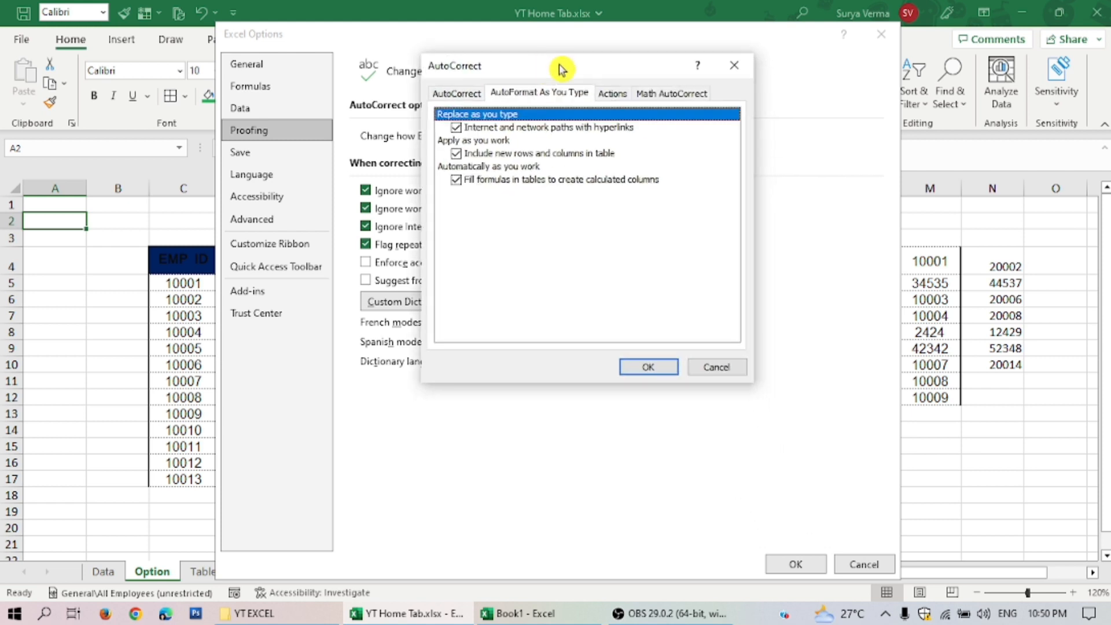
click(456, 180)
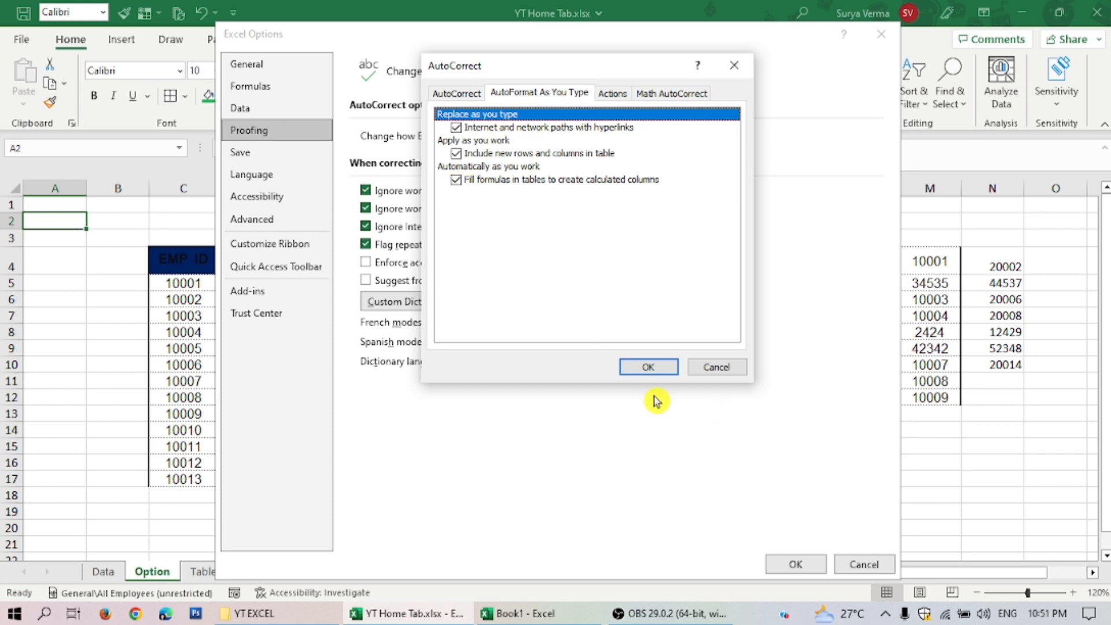
click(724, 373)
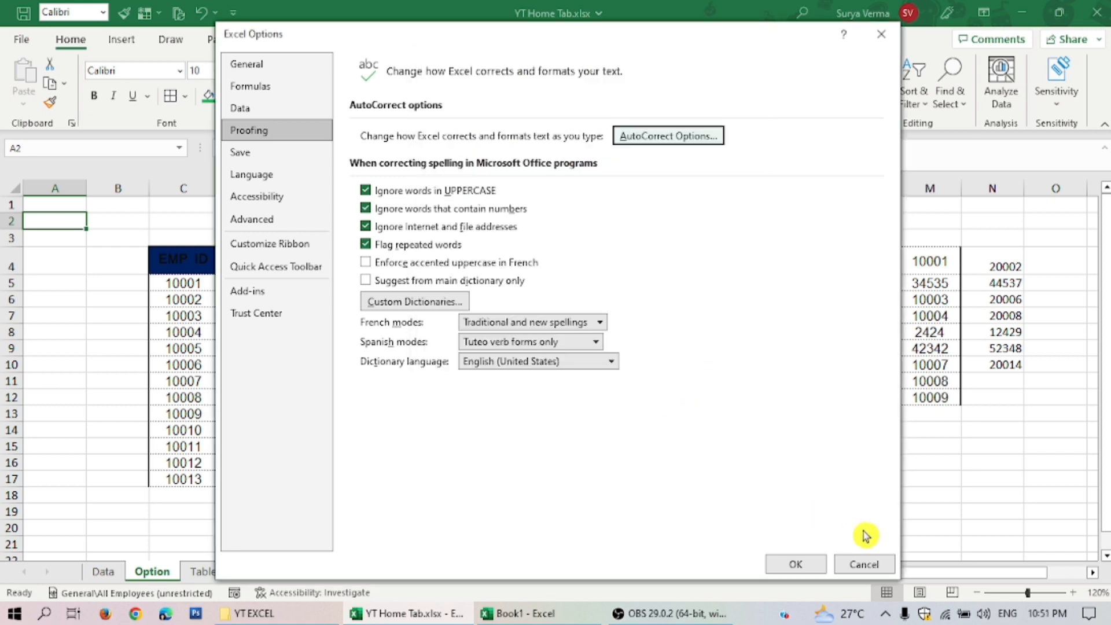
click(861, 565)
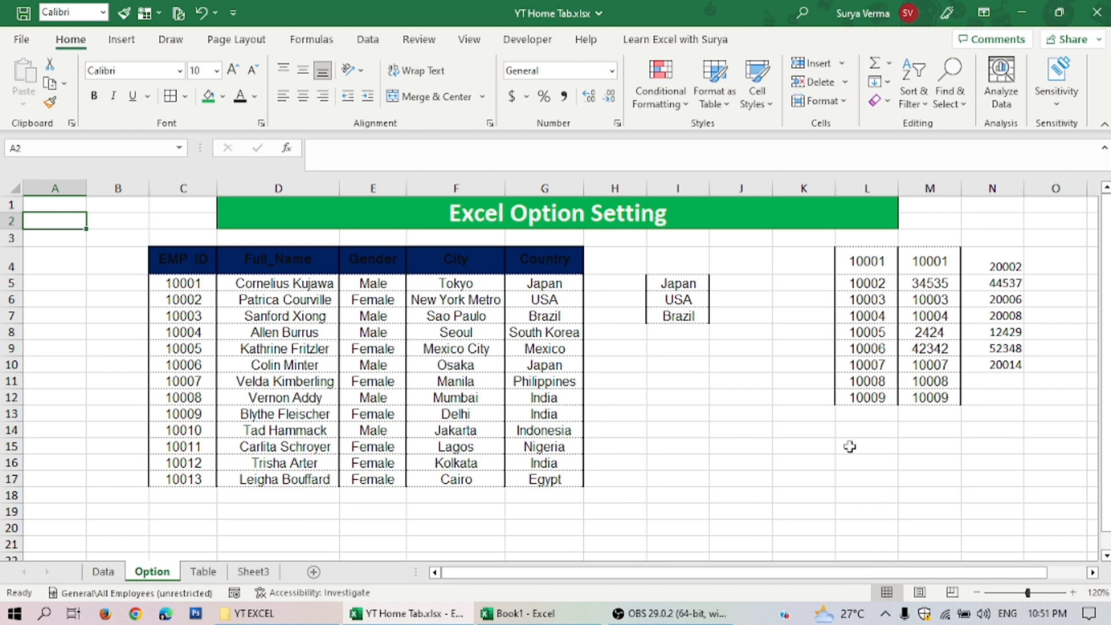
Step: On the Table sheet, enter a new employee ID in A15, directly below the table's last row
click(203, 572)
click(116, 209)
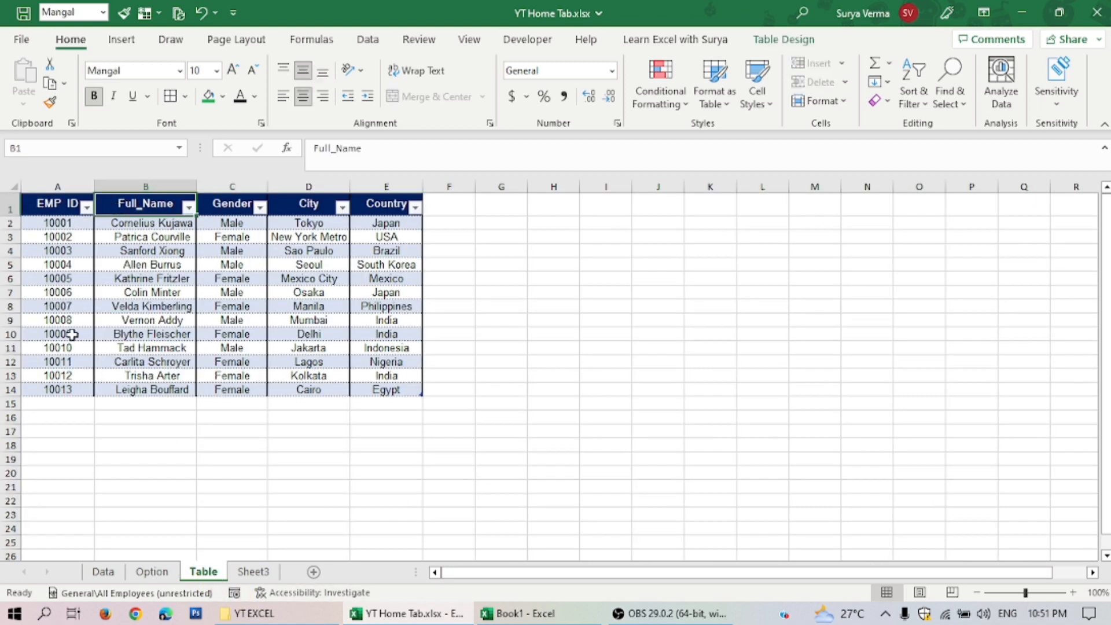
click(59, 403)
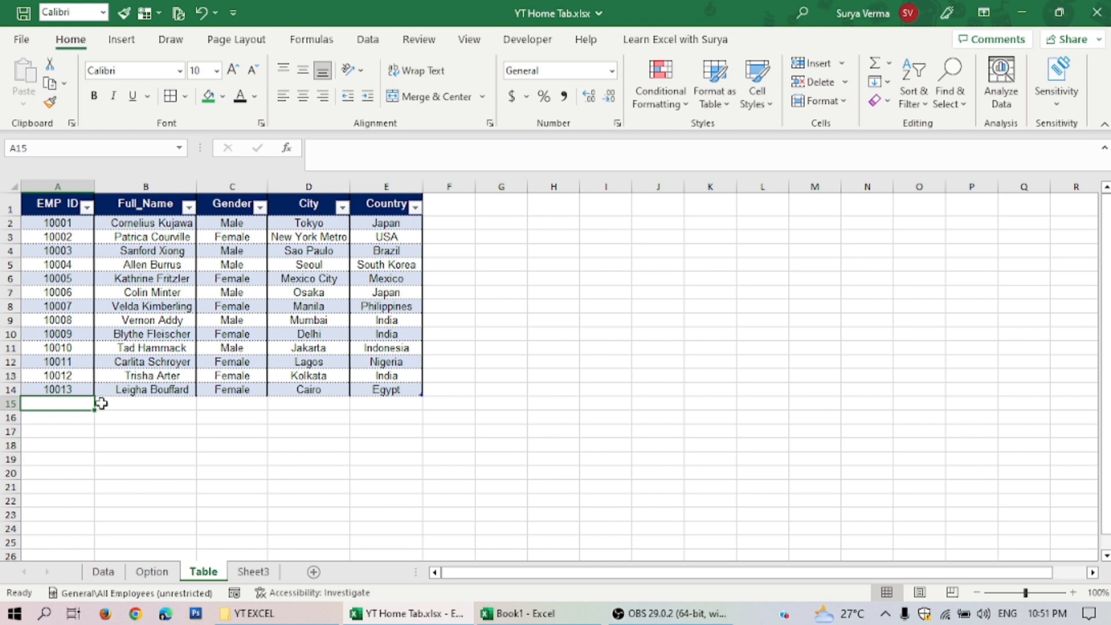
text(10003)
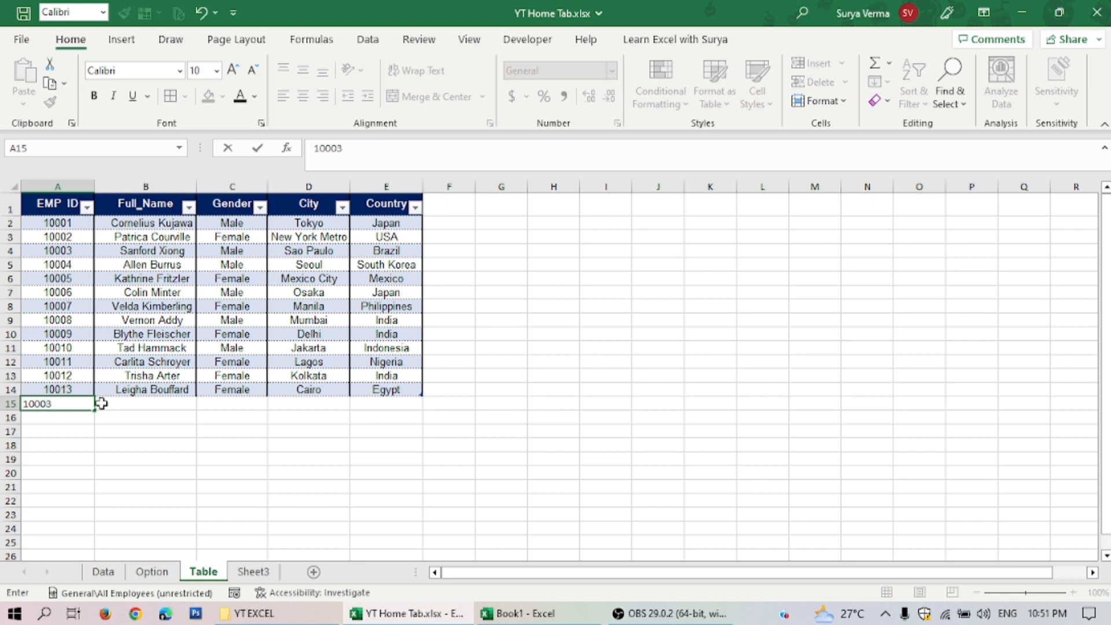
key(Return)
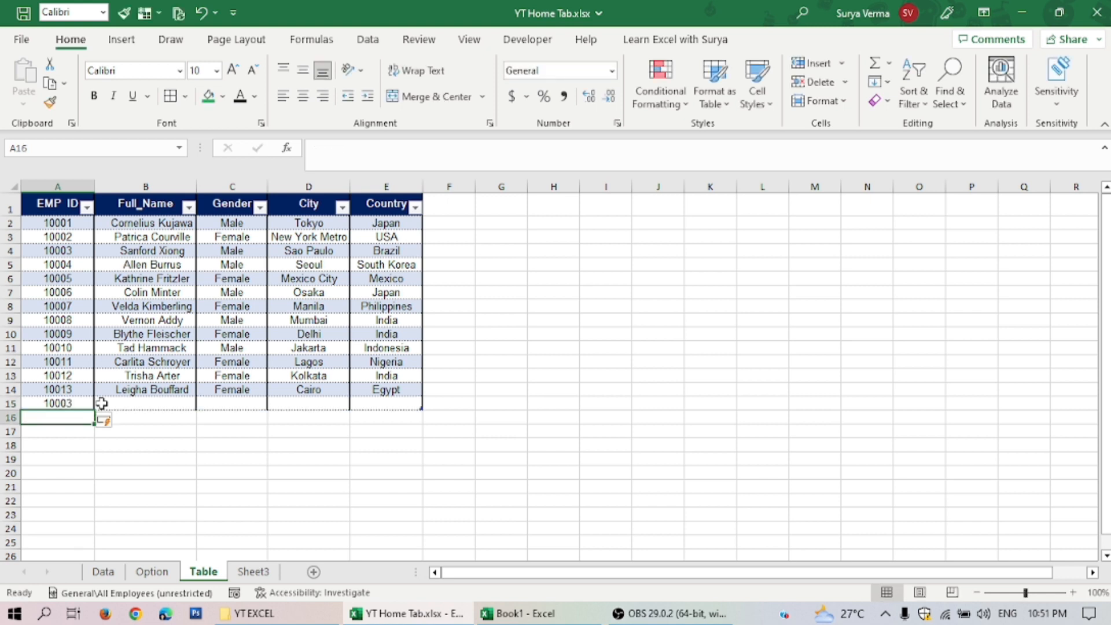
Step: Enter 2342 in A16 and 353 in A17, directly below the table's last row
text(2342)
key(Return)
text(353)
key(Return)
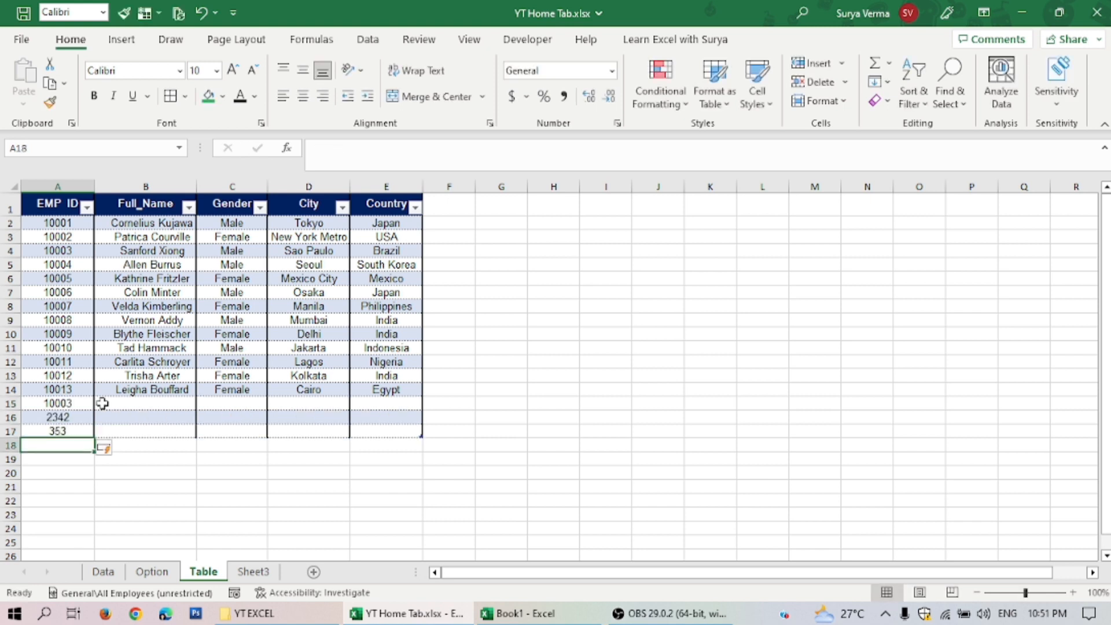
Step: Add the header rty in F1 beside the table and enter yuu in F2
click(464, 207)
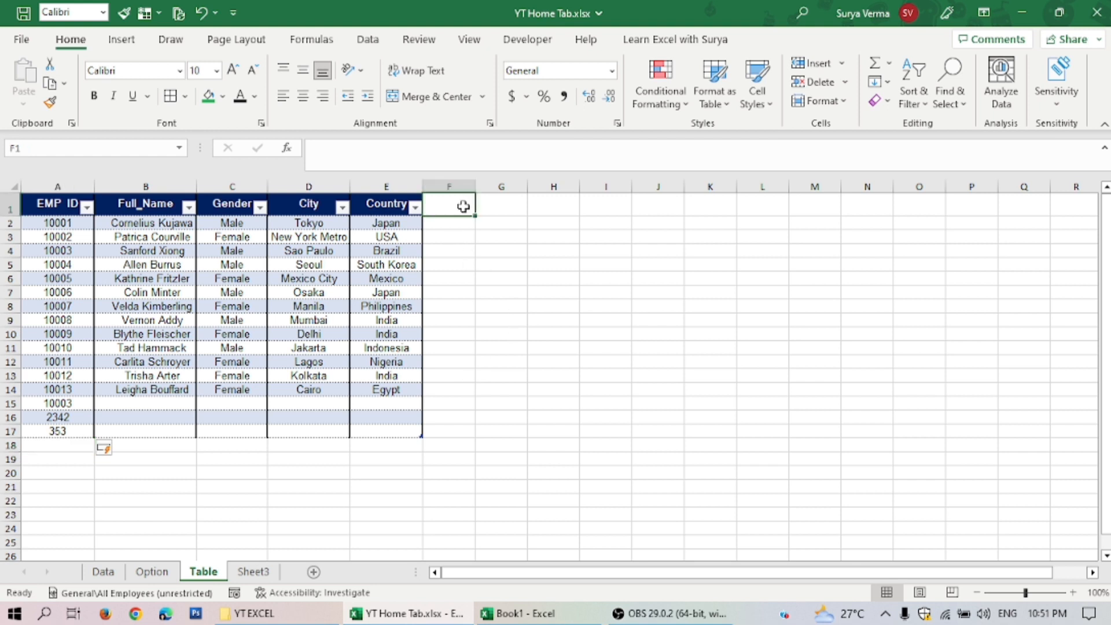
text(rty)
key(Return)
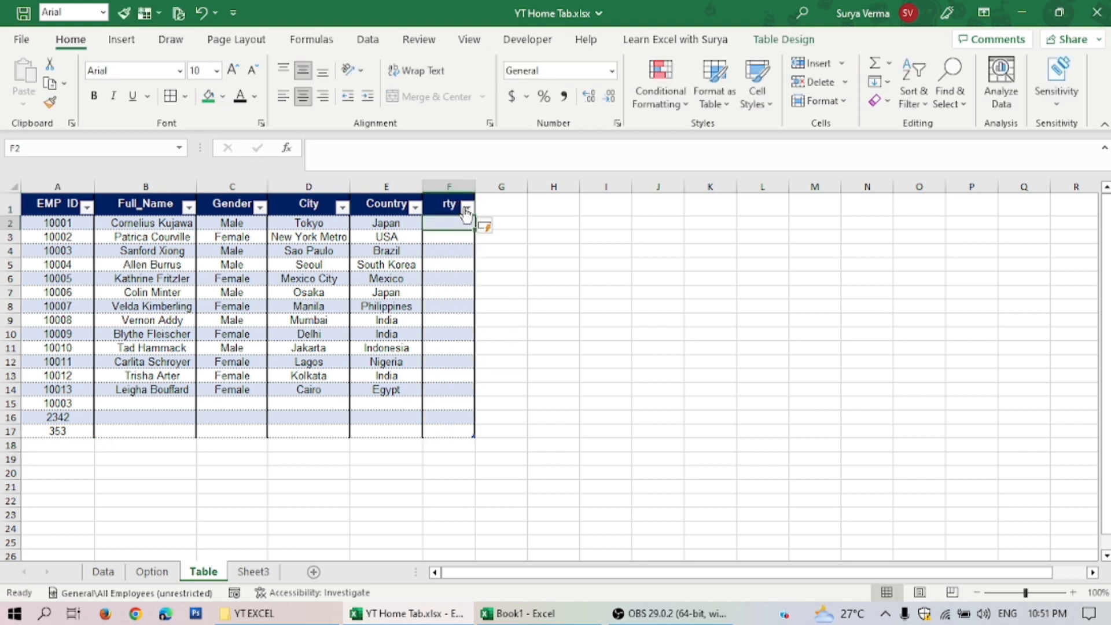
text(yuu)
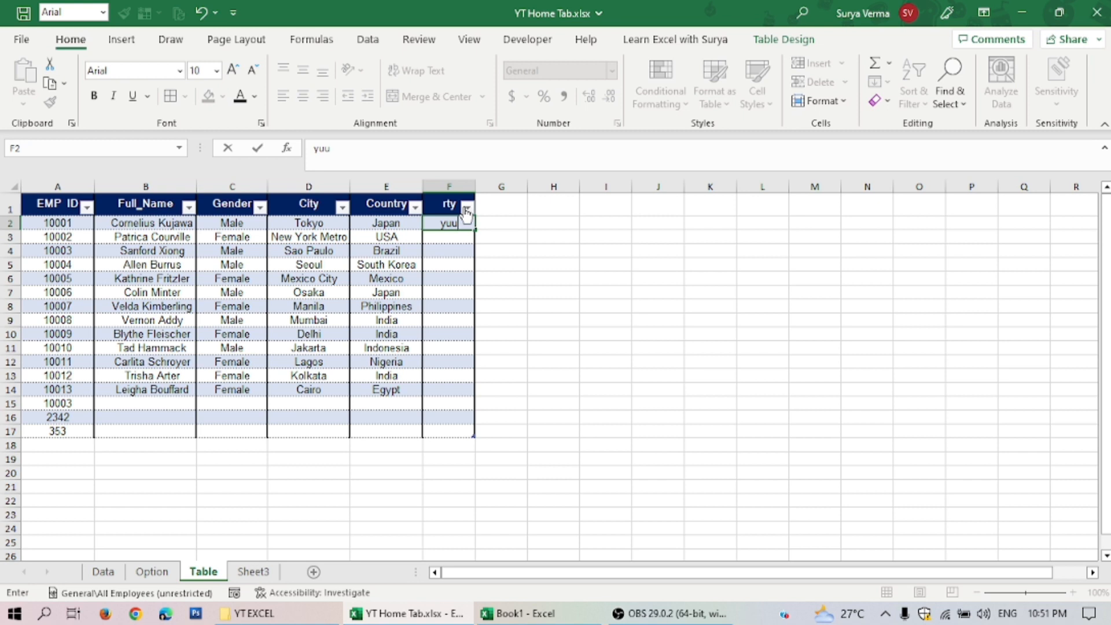
key(ctrl+Return)
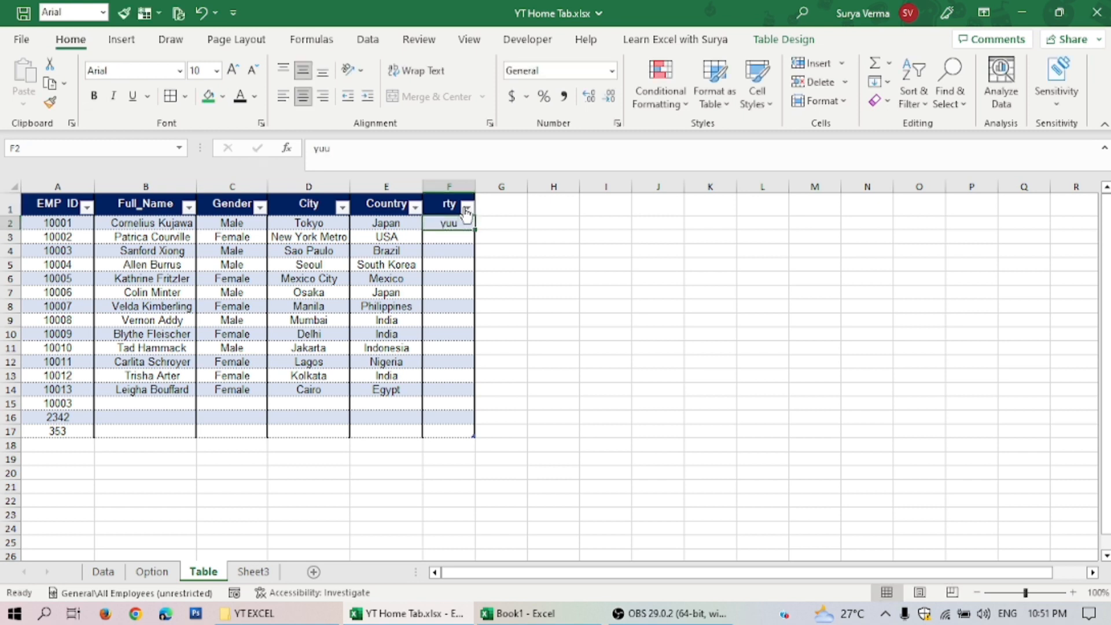
Step: Enter another rty header in G1, directly beside the table's last column
key(Up)
key(Right)
text(rty)
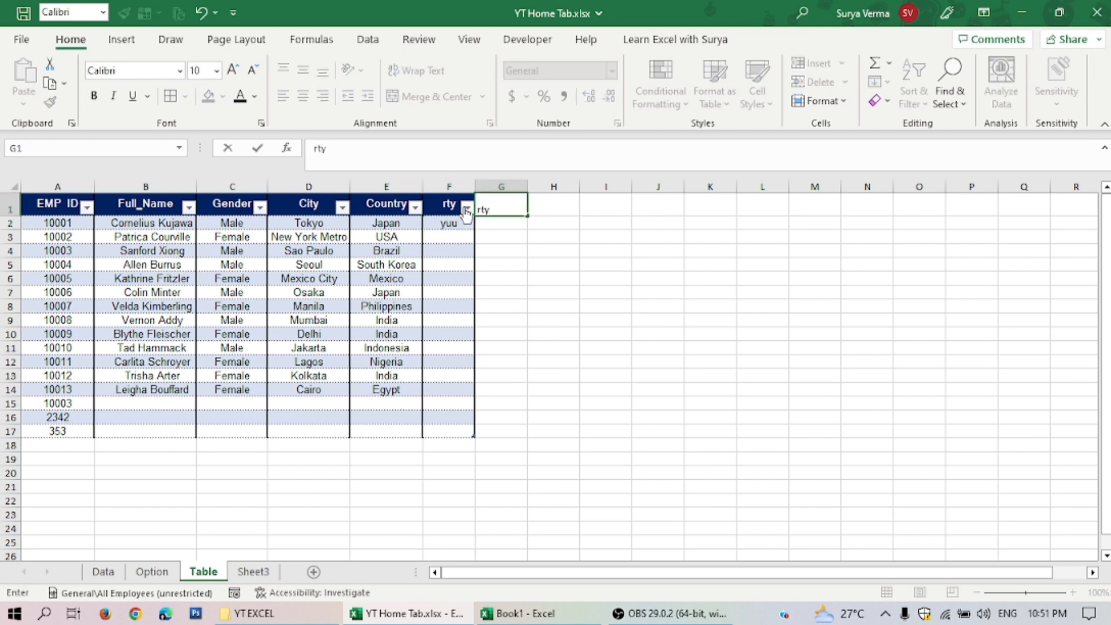
key(Return)
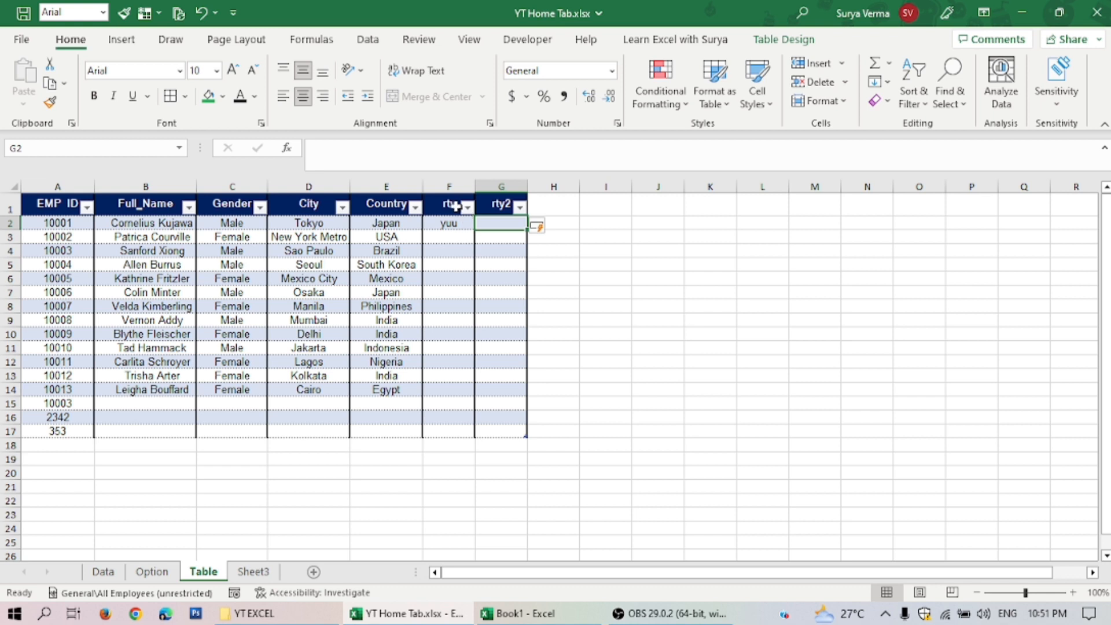
click(447, 209)
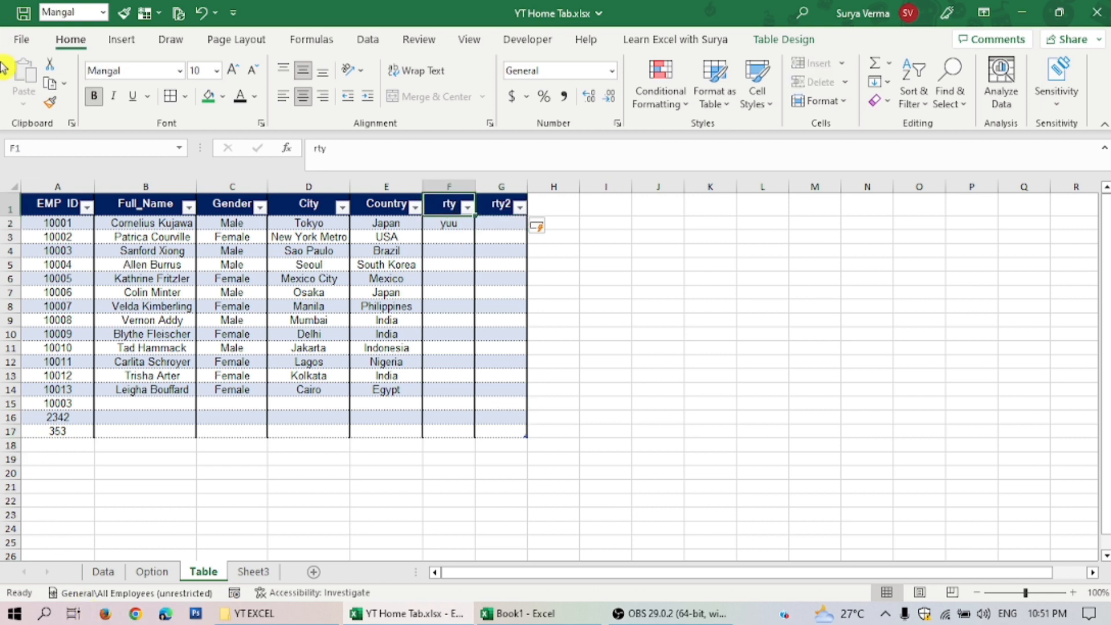
Step: Turn off "Include new rows and columns in table" in the AutoFormat As You Type proofing settings and apply the change
click(19, 41)
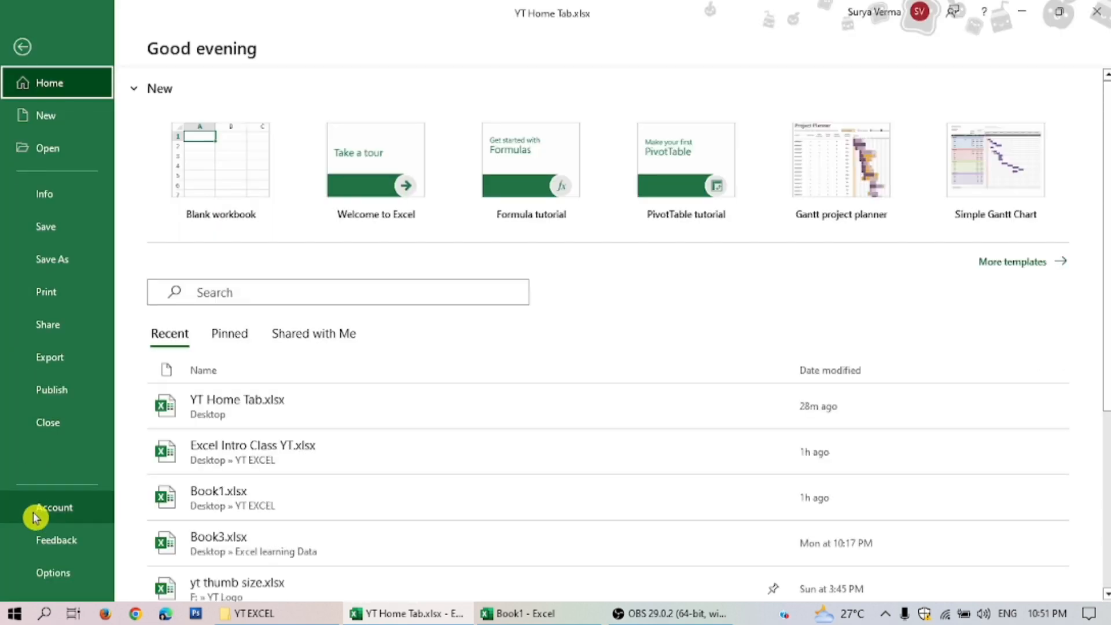
click(52, 572)
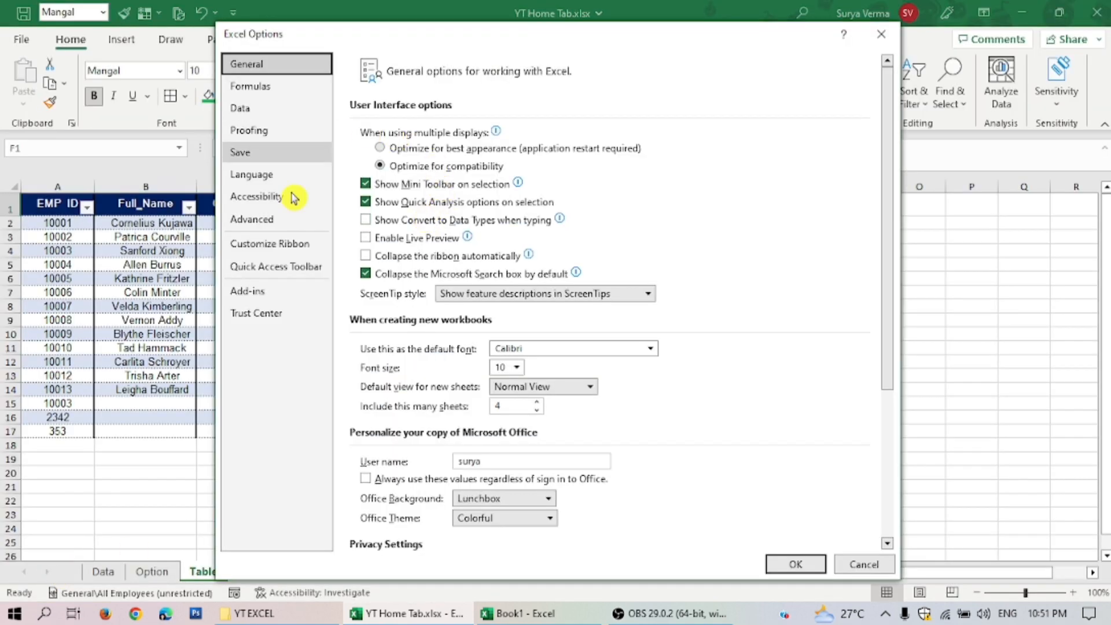
click(259, 131)
click(673, 139)
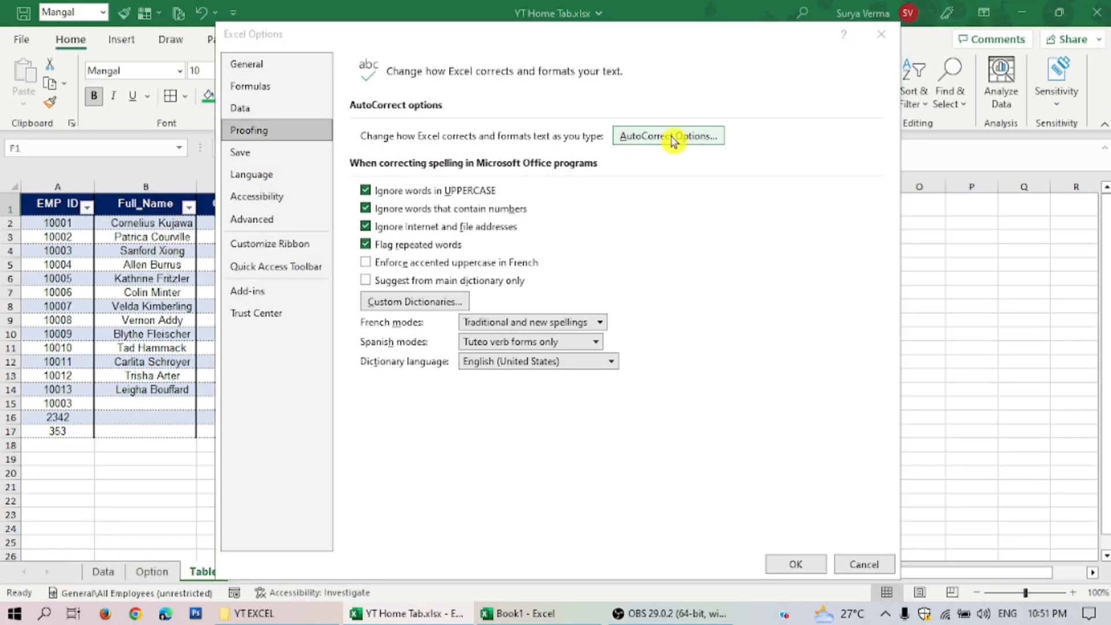
click(538, 93)
click(455, 155)
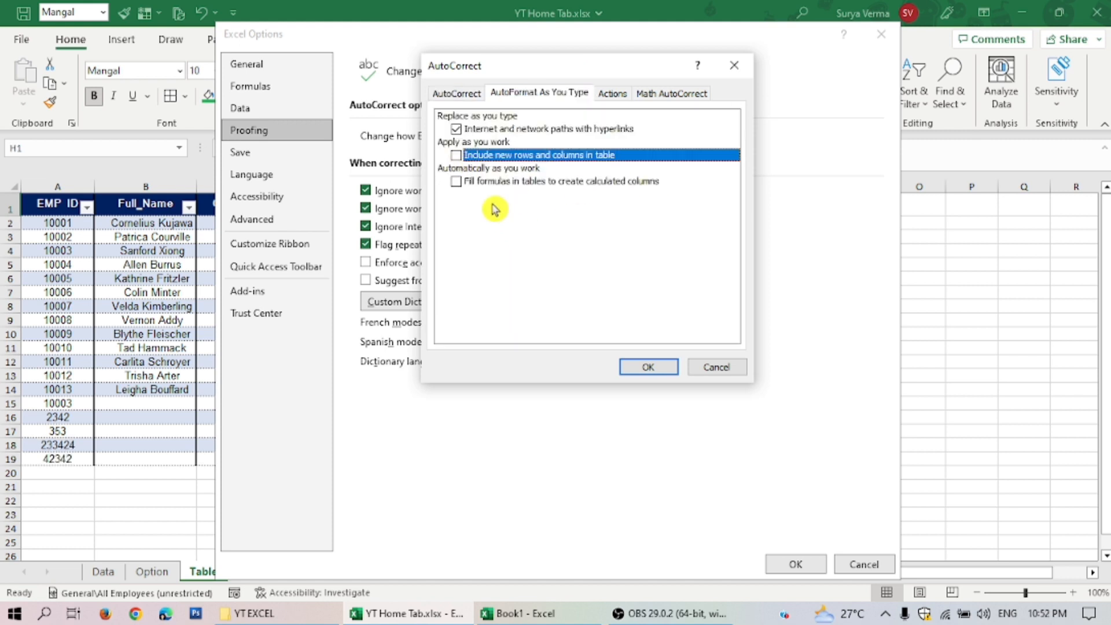
click(656, 368)
click(801, 566)
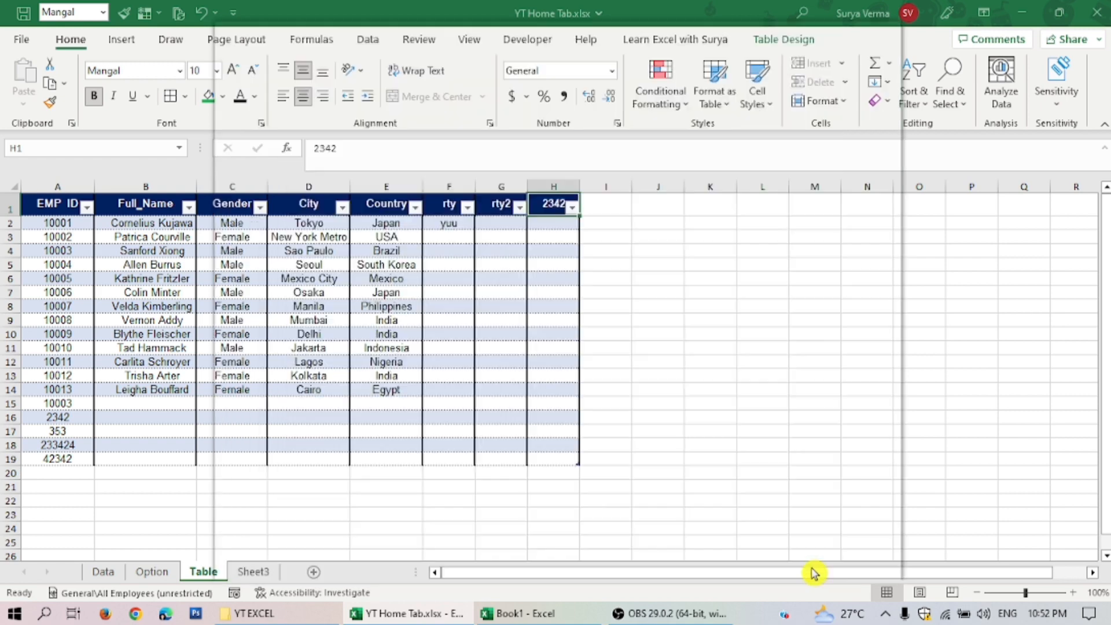
Step: Test the disabled table expansion by entering 324 in A20 below the table and 23121 in I1 beside it
click(66, 475)
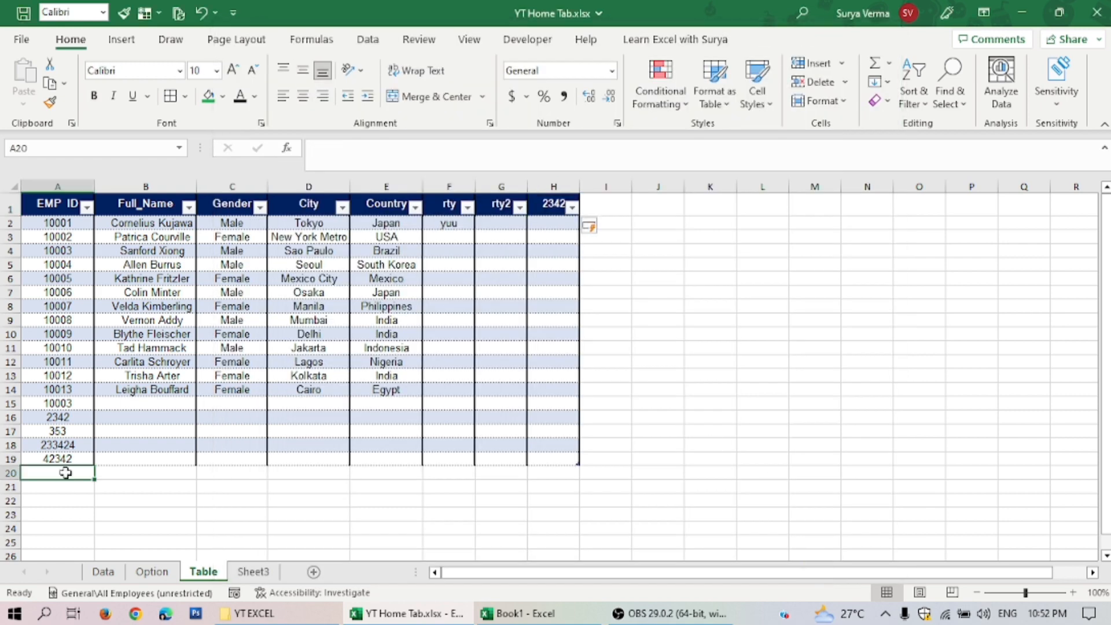
text(324)
click(164, 500)
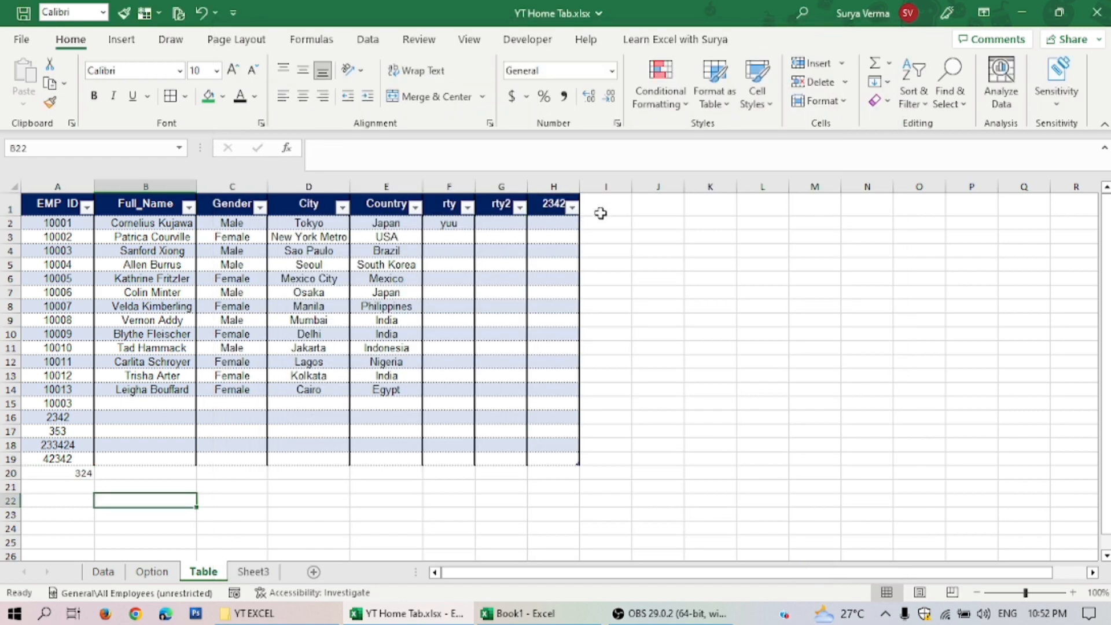
click(601, 214)
text(23131)
click(609, 251)
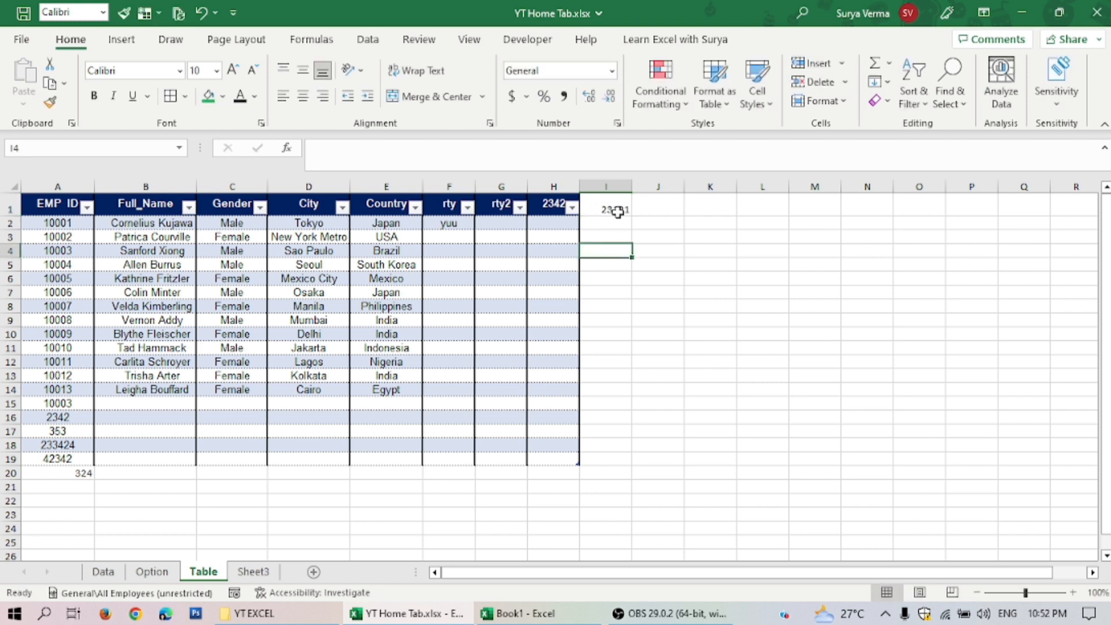
click(615, 206)
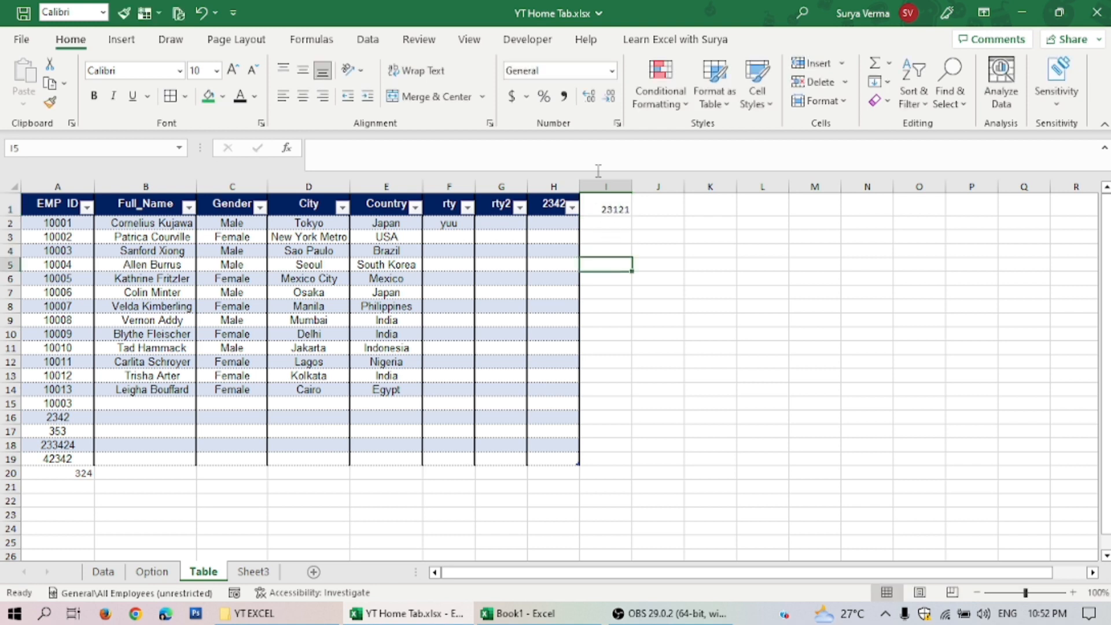
click(602, 183)
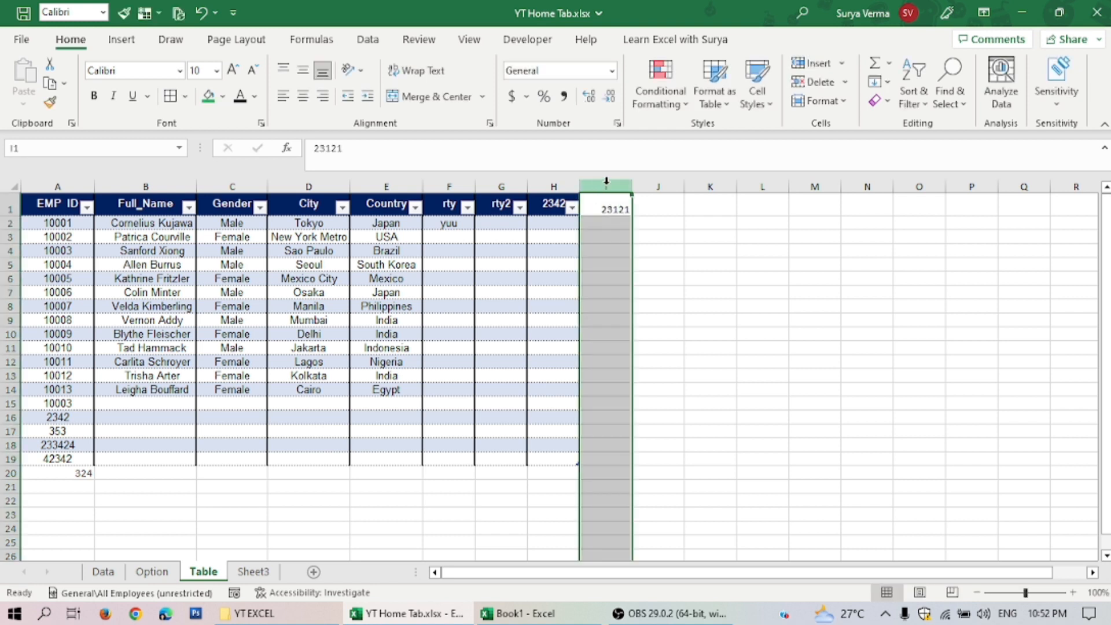
Step: Clear the entry in F2, and enter 234 in F4 and 5345 in G4
click(446, 186)
click(454, 221)
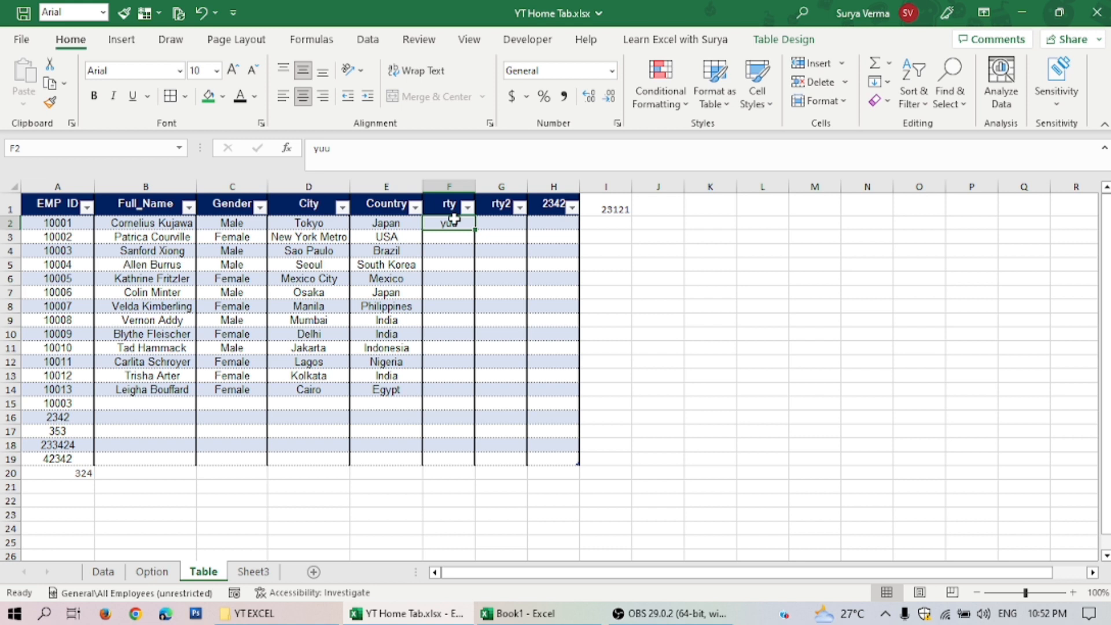
key(Delete)
drag(448, 260, 520, 261)
click(457, 250)
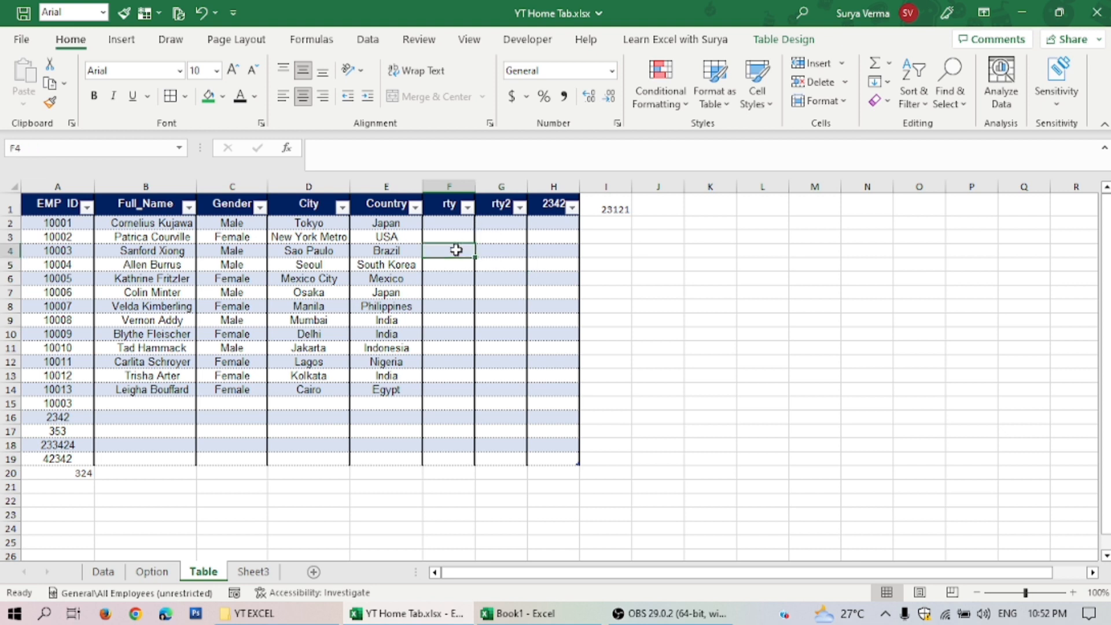
text(234)
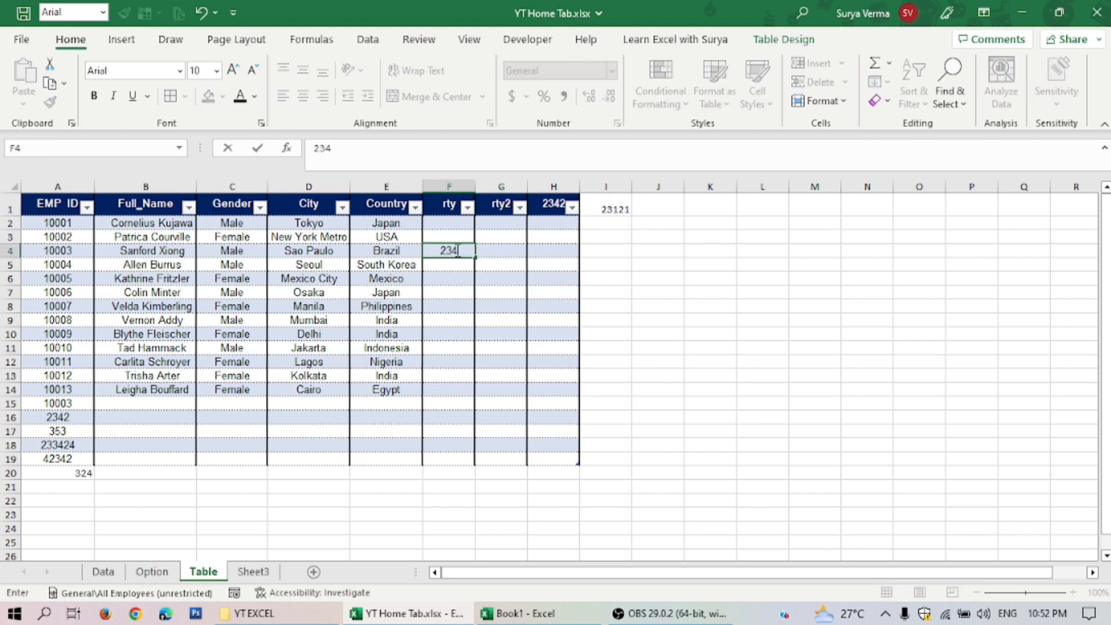
click(502, 250)
text(5345)
click(531, 252)
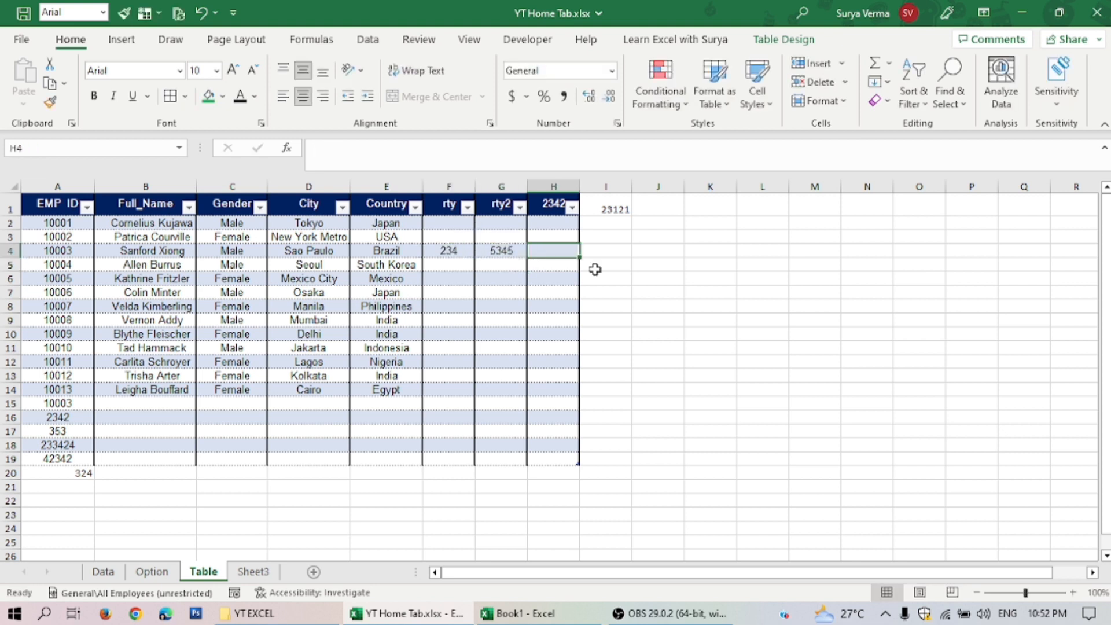
Step: Fill in the rows above with 423 in F2, 2132 in F3, 24 in G2 and 244 in G3
key(Left)
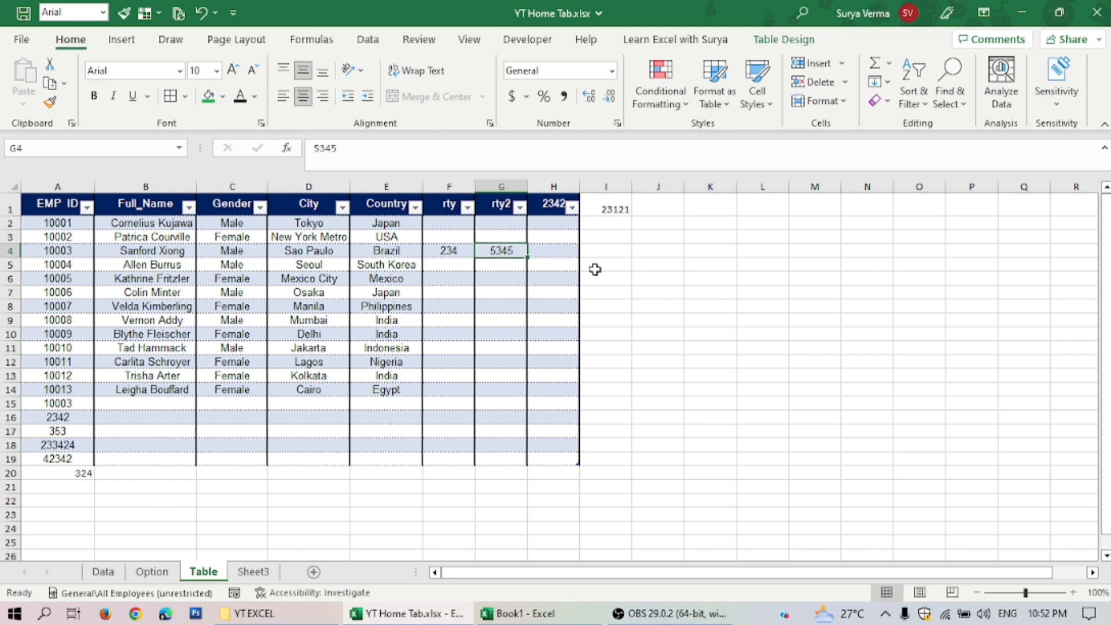
key(Up)
key(Left)
text(2132)
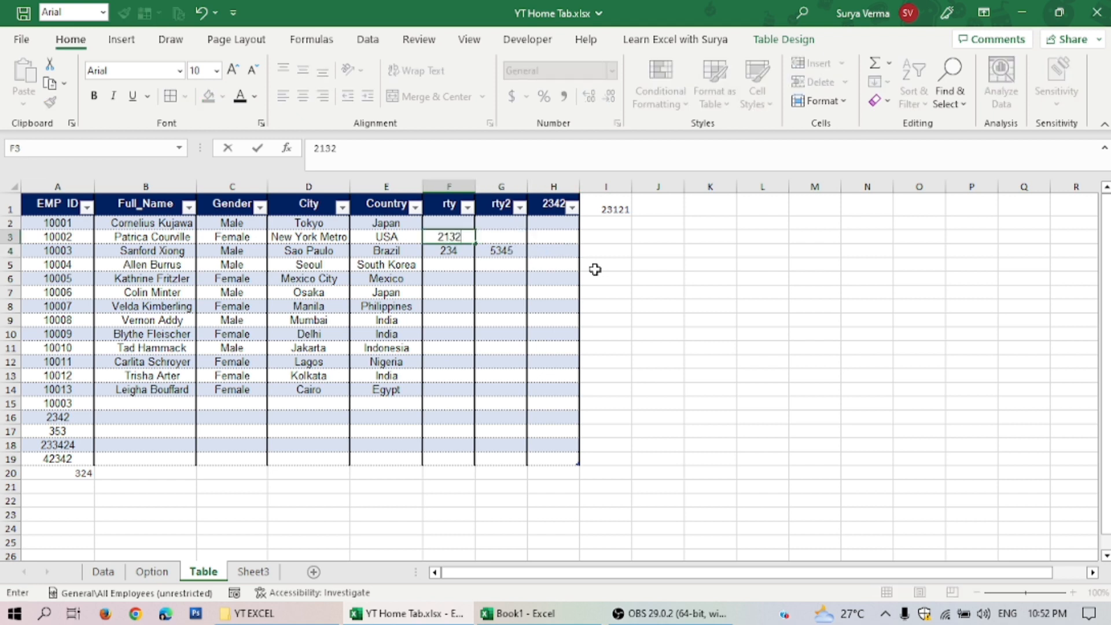
key(Up)
text(423)
key(Right)
text(24)
key(Down)
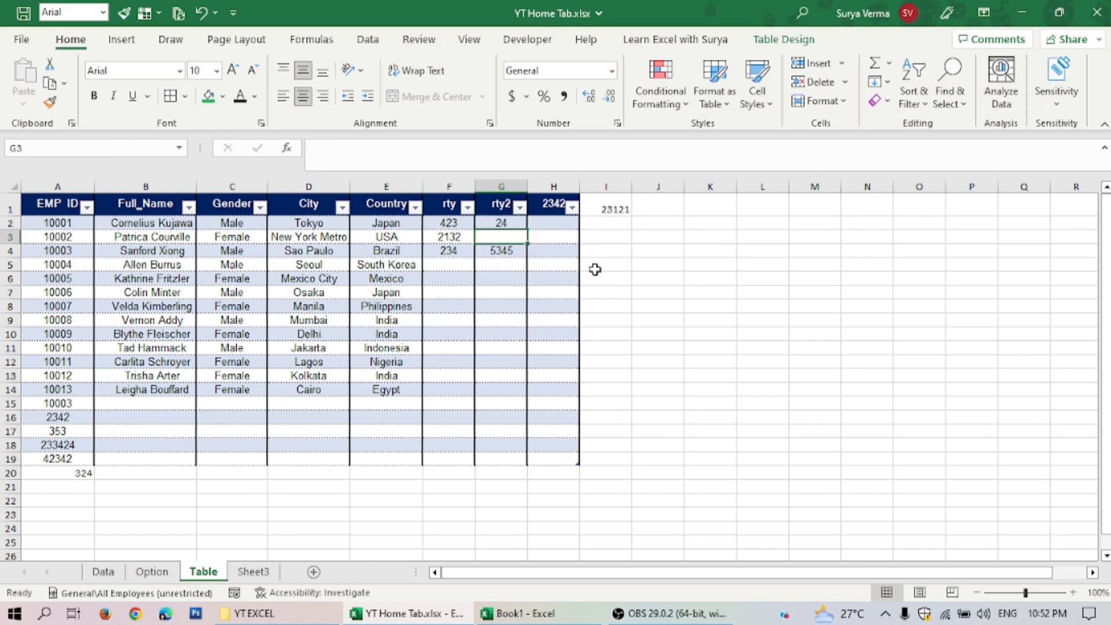
text(244)
Step: Use AutoSum in H2 to add the row's rty and rty2 values
key(Up)
key(Right)
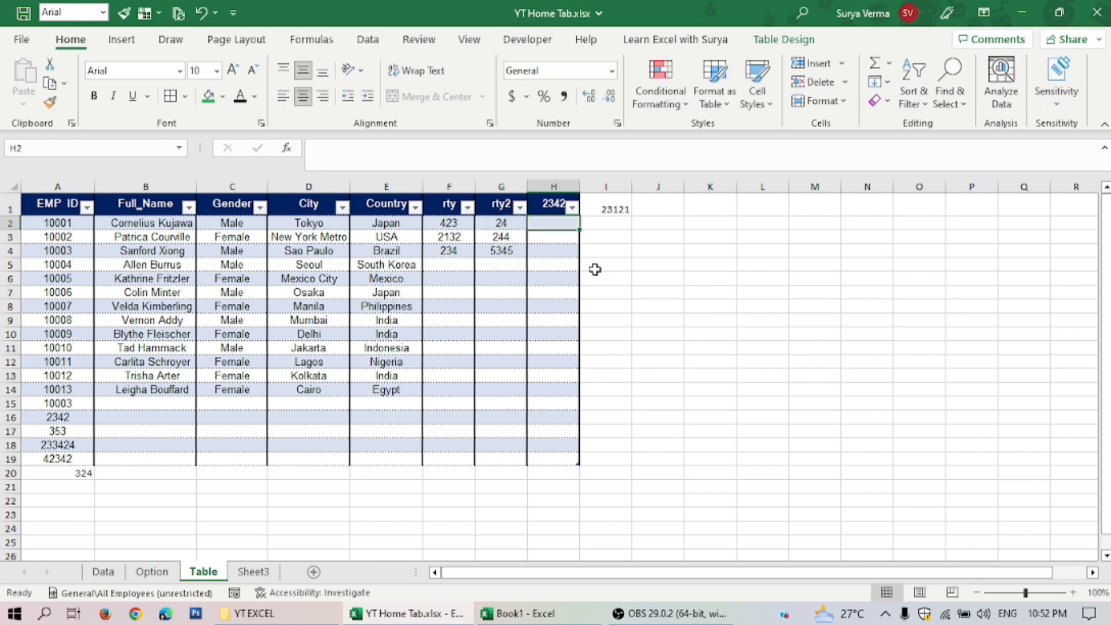
key(alt+equal)
key(Return)
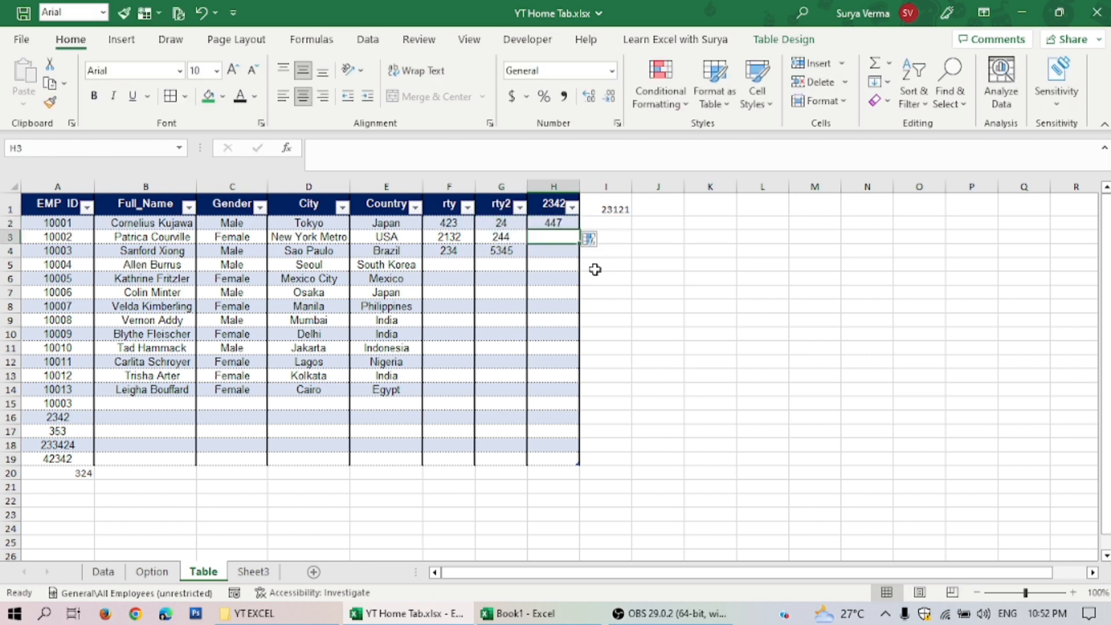
Step: Fill the H2 sum formula down through H19, the table's last row
key(Up)
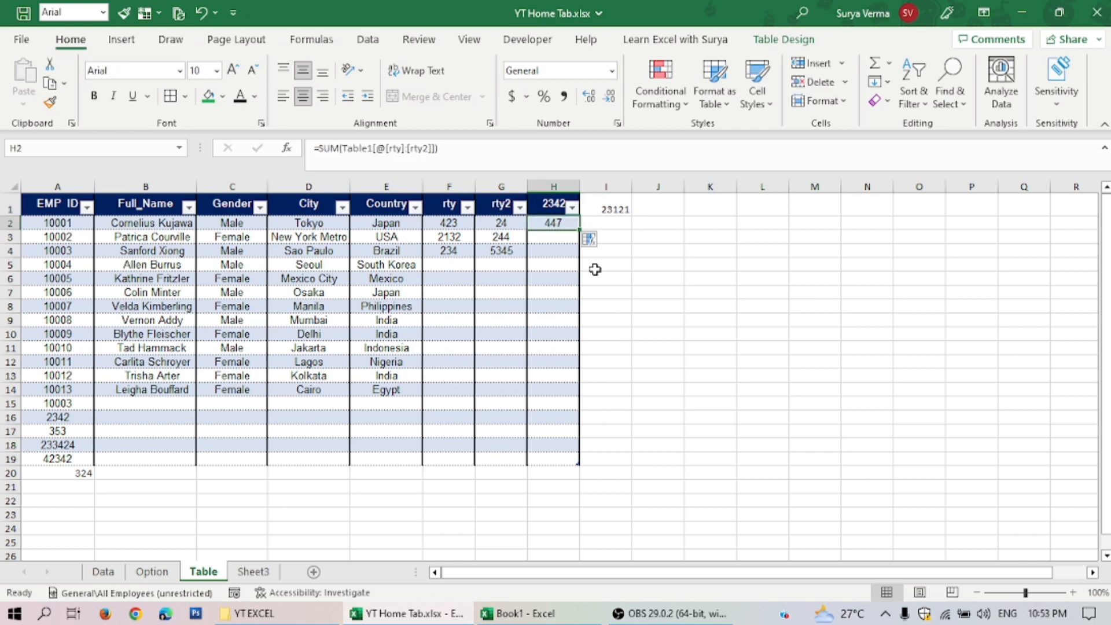
key(ctrl+shift+Down)
key(ctrl+d)
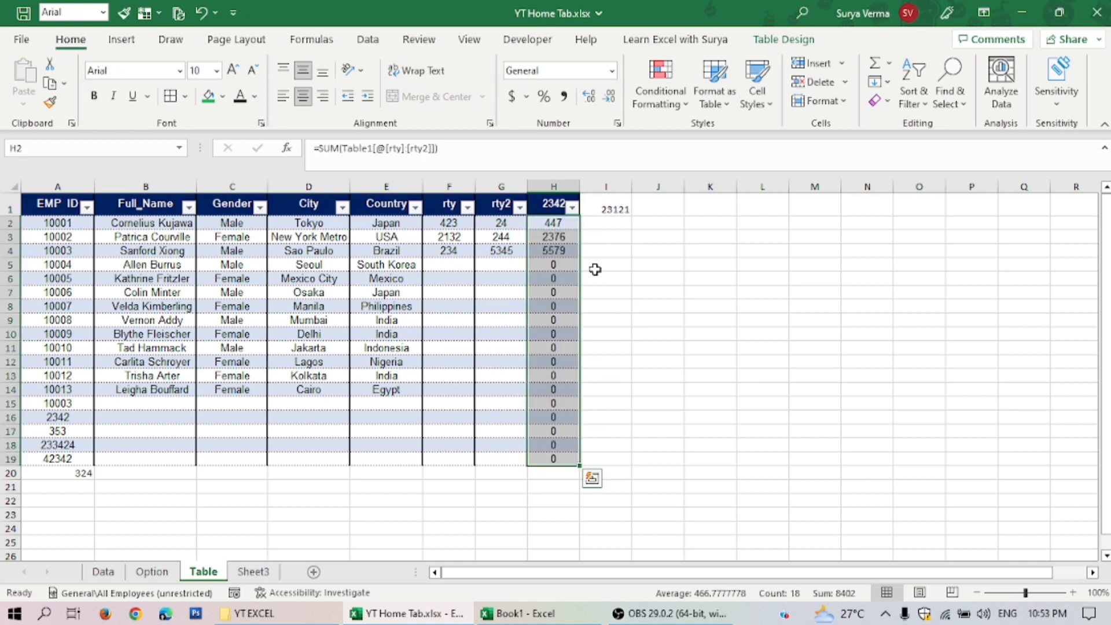
Step: Examine the filled sum formulas from the top to the bottom of column H
key(Up)
key(Down)
key(Down)
key(Down)
key(Down)
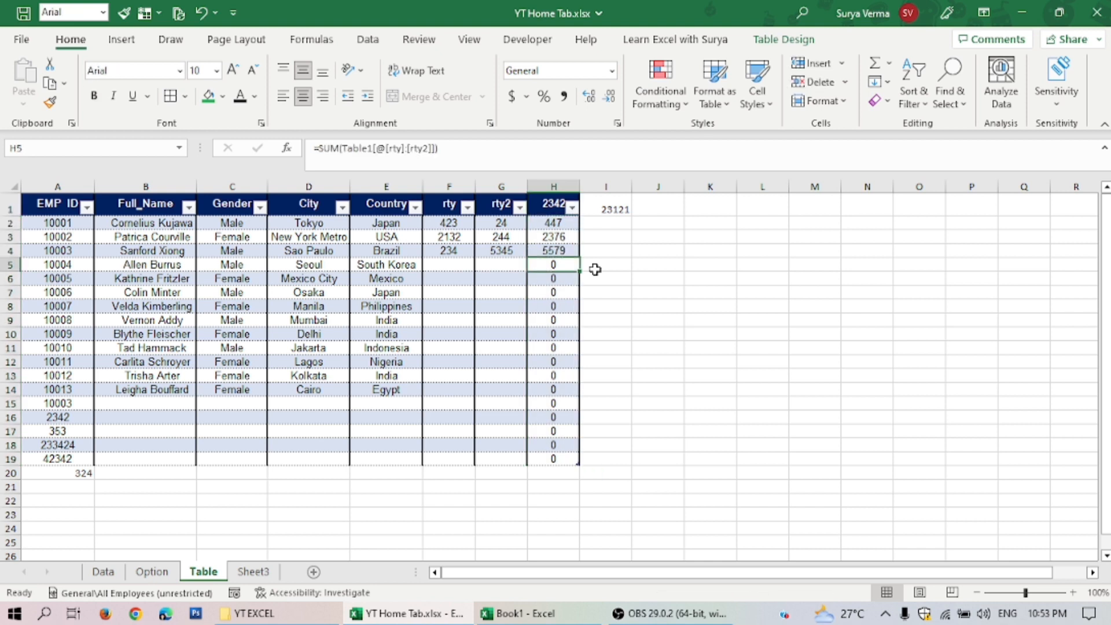
key(ctrl+Down)
key(Up)
key(ctrl+Up)
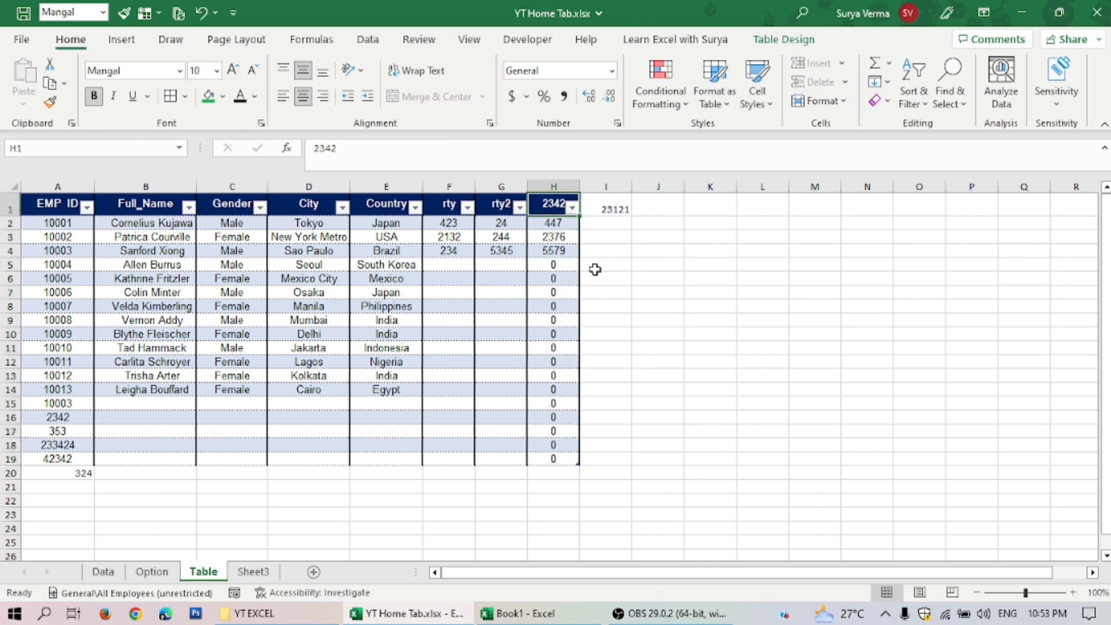
key(Down)
key(Down)
key(Up)
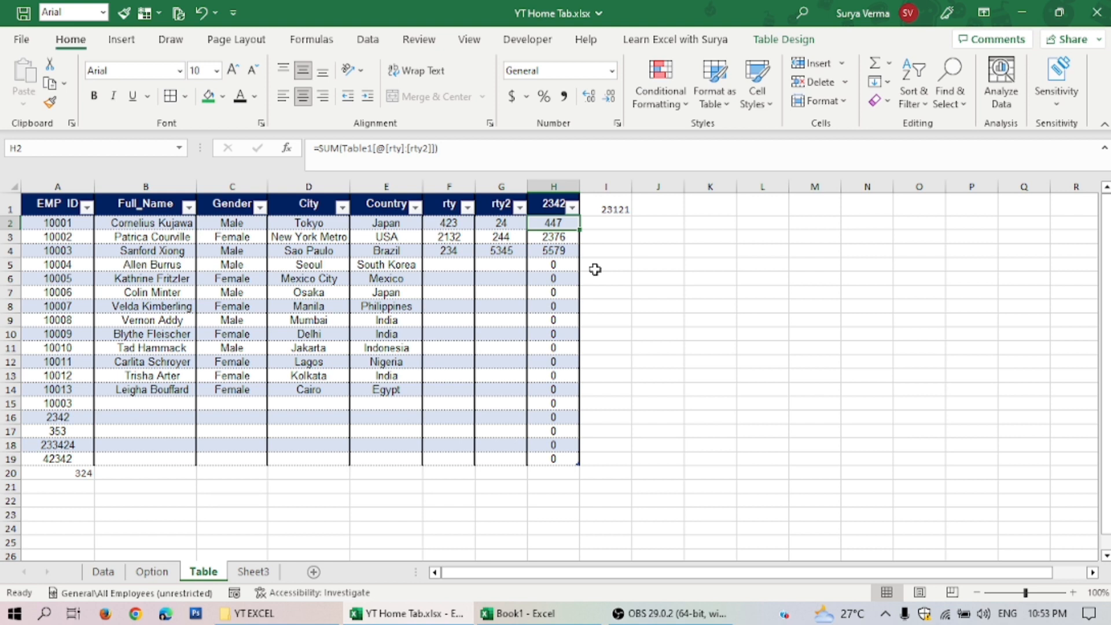
Step: Clear the sum formulas from H2 to H19 and return to H2
key(ctrl+shift+Down)
key(Delete)
key(Up)
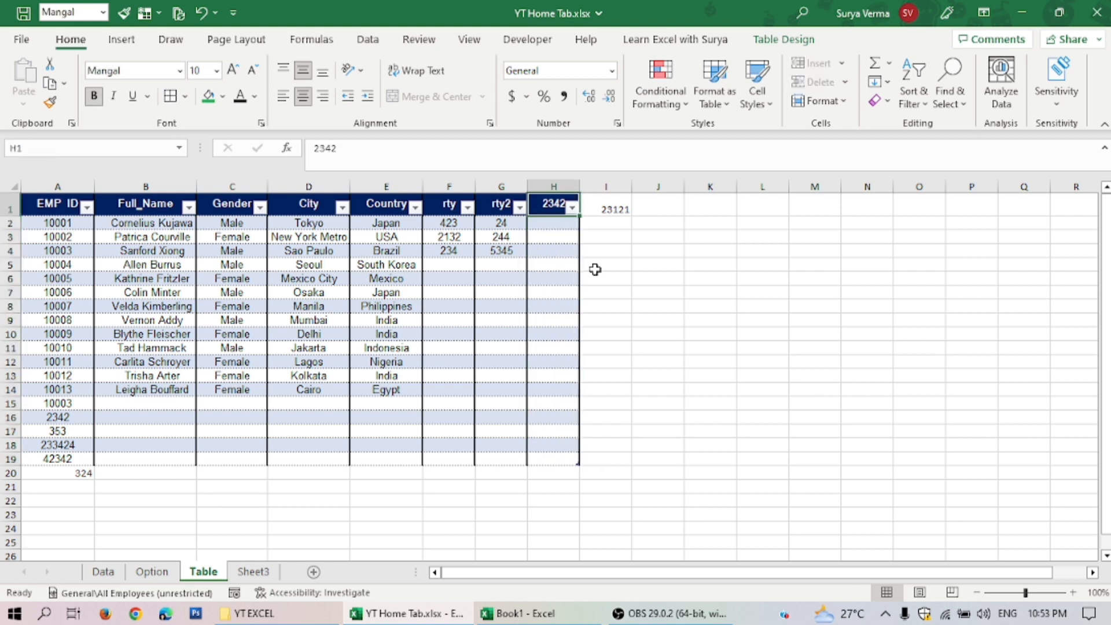
key(Down)
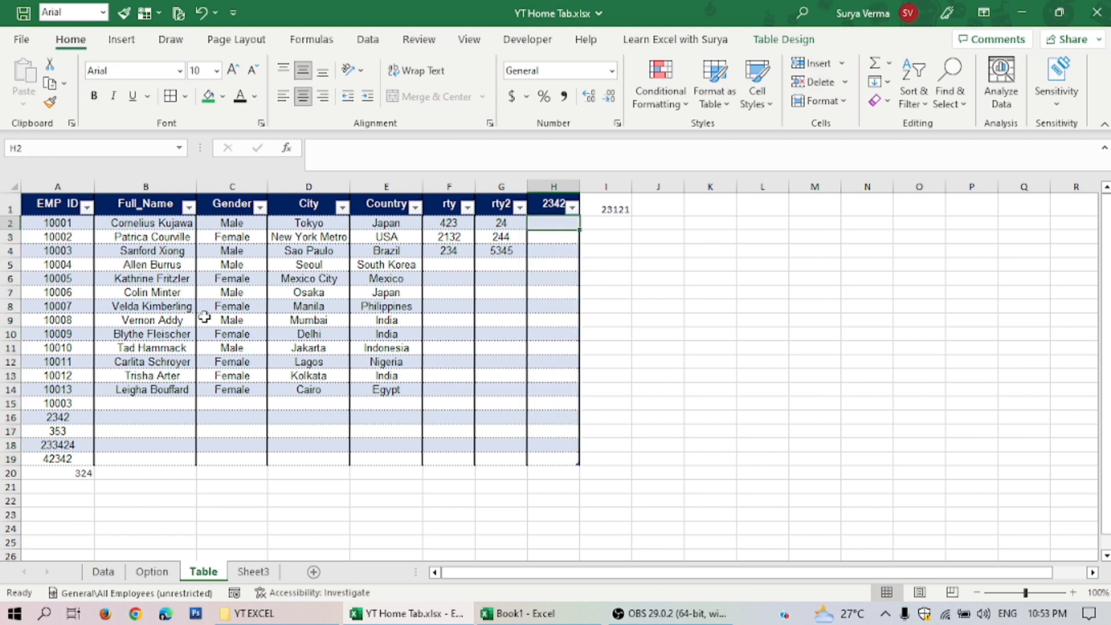
Step: Enable filling formulas in tables to create calculated columns in the AutoFormat As You Type options
click(18, 40)
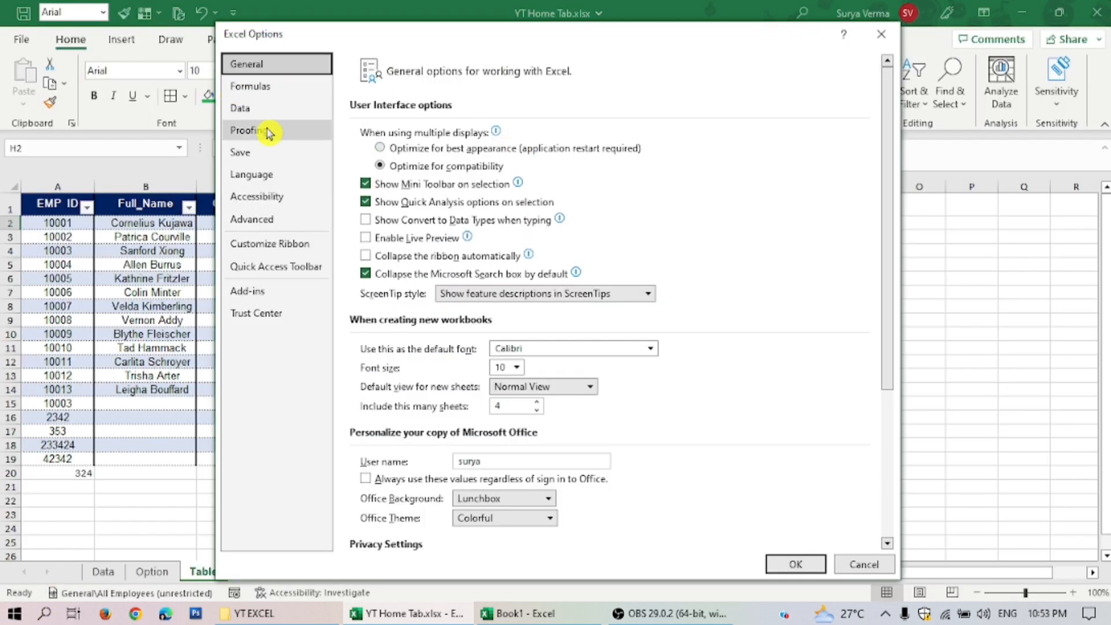
click(268, 132)
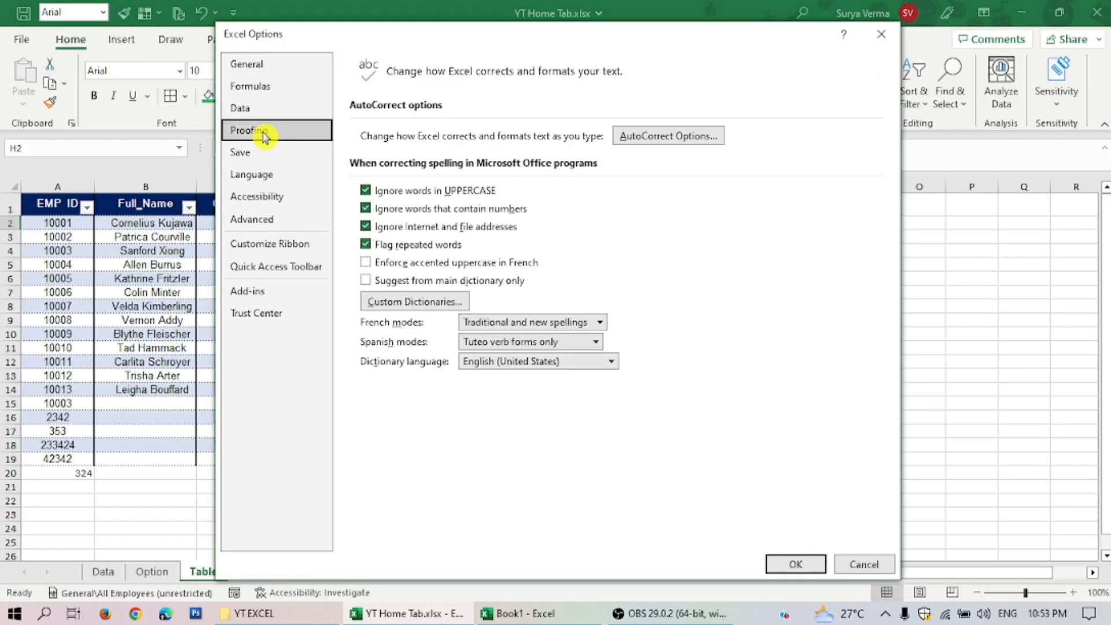
click(680, 139)
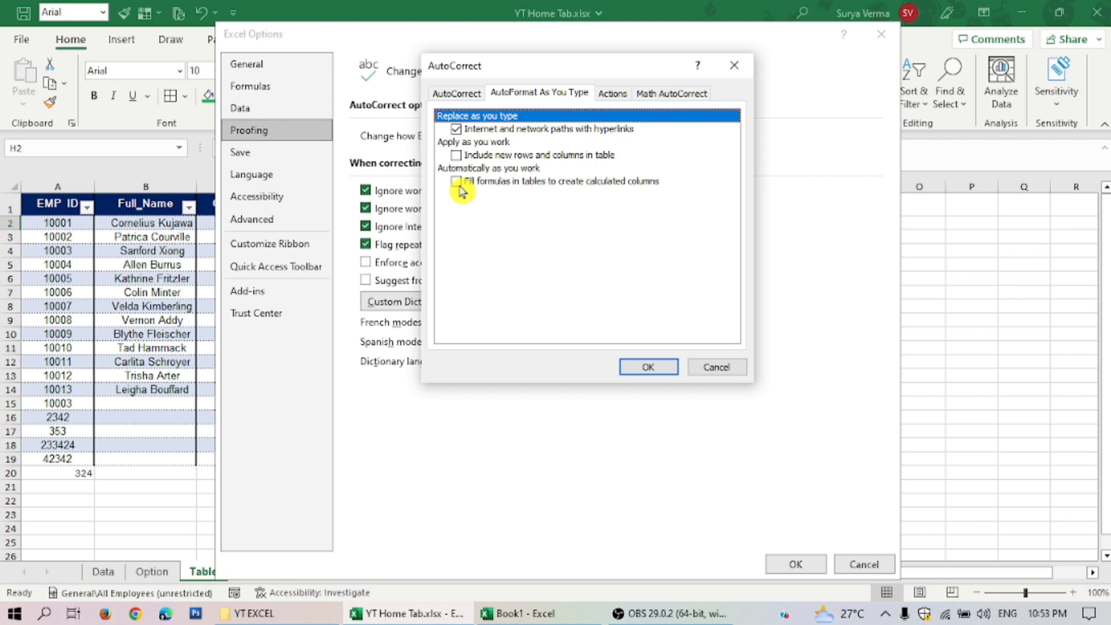
click(455, 182)
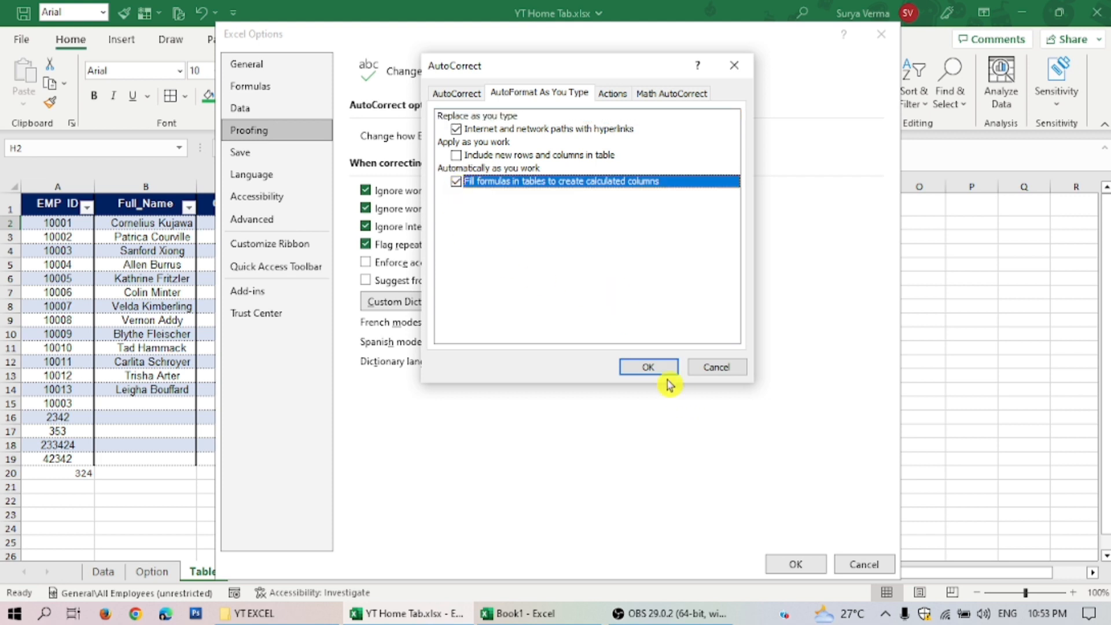
click(652, 366)
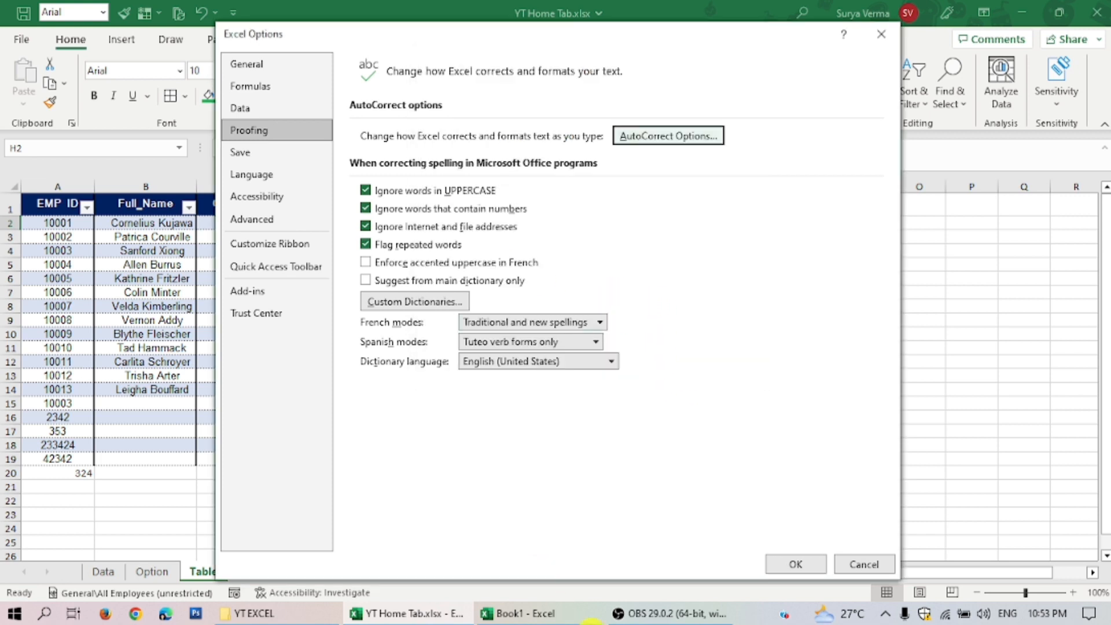
click(773, 564)
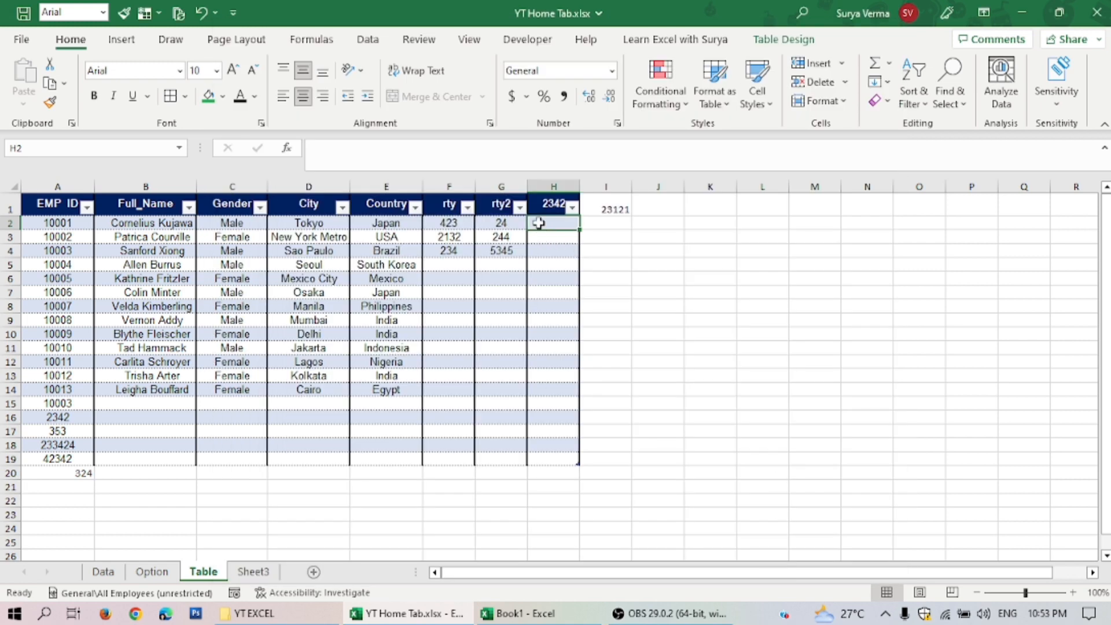
Step: Enter =SUM(Table1[@[rty]:[rty2]]) in H2 to add the row's rty and rty2 values
text(=SUM(Table1[@[rty]:[rty2]]))
key(Return)
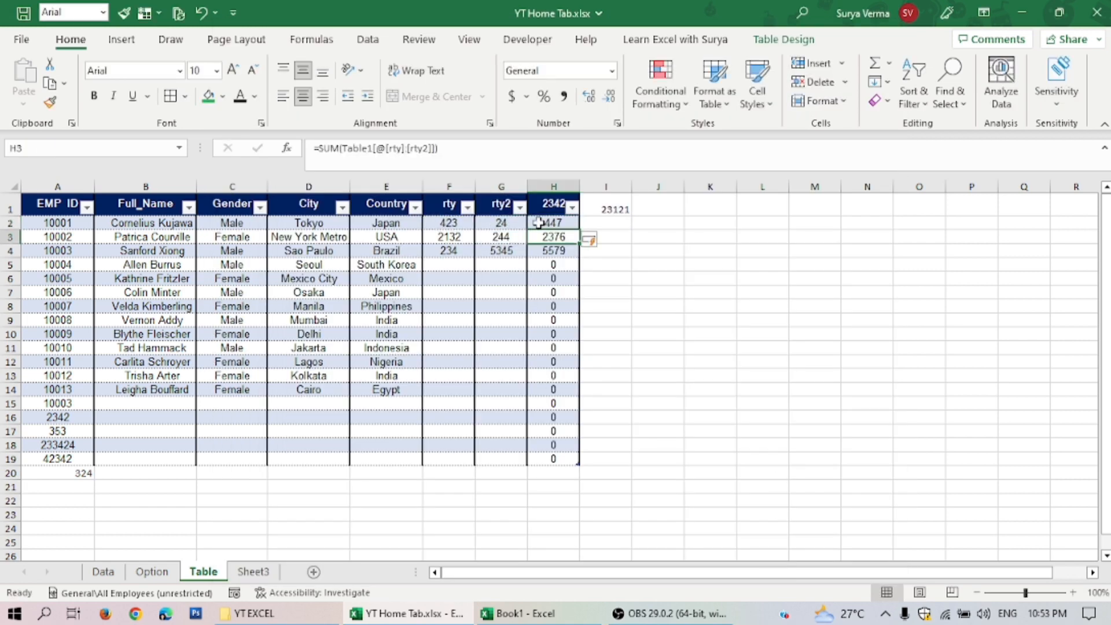
Step: Examine the calculated column's formulas from H2 down to H19, including the row without rty values at H5
drag(538, 267, 566, 455)
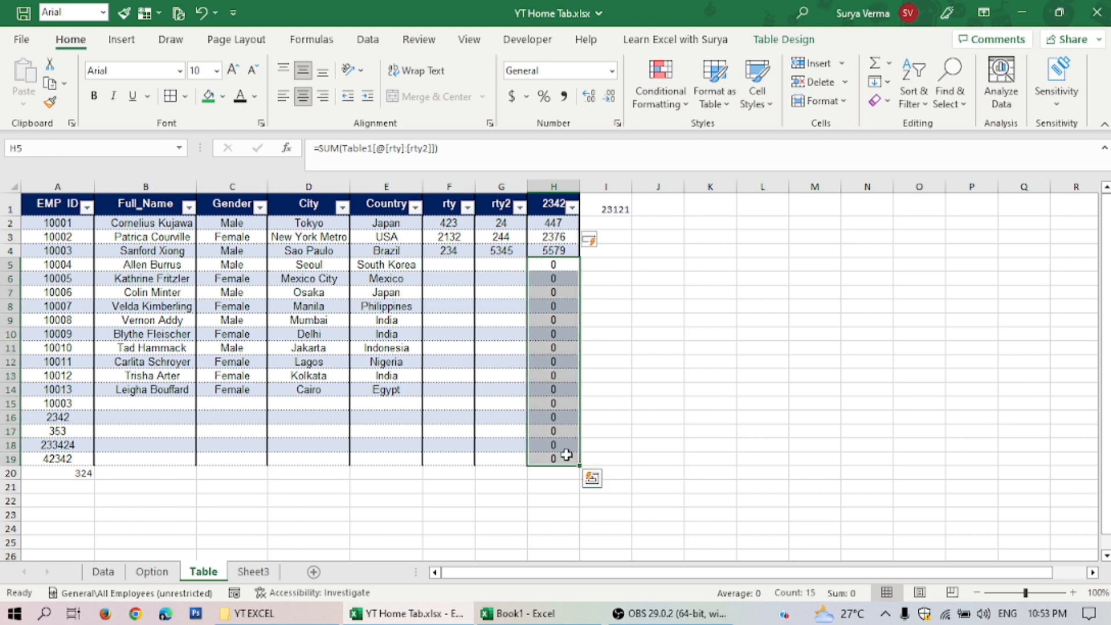
click(565, 455)
drag(548, 223, 563, 459)
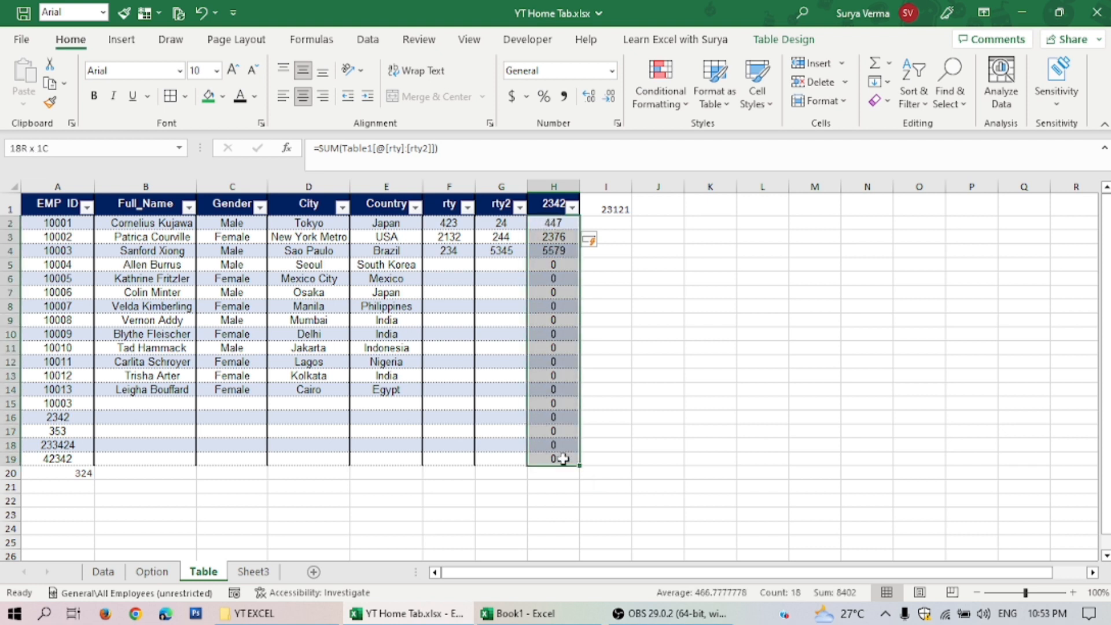
click(562, 459)
drag(558, 223, 565, 452)
click(564, 224)
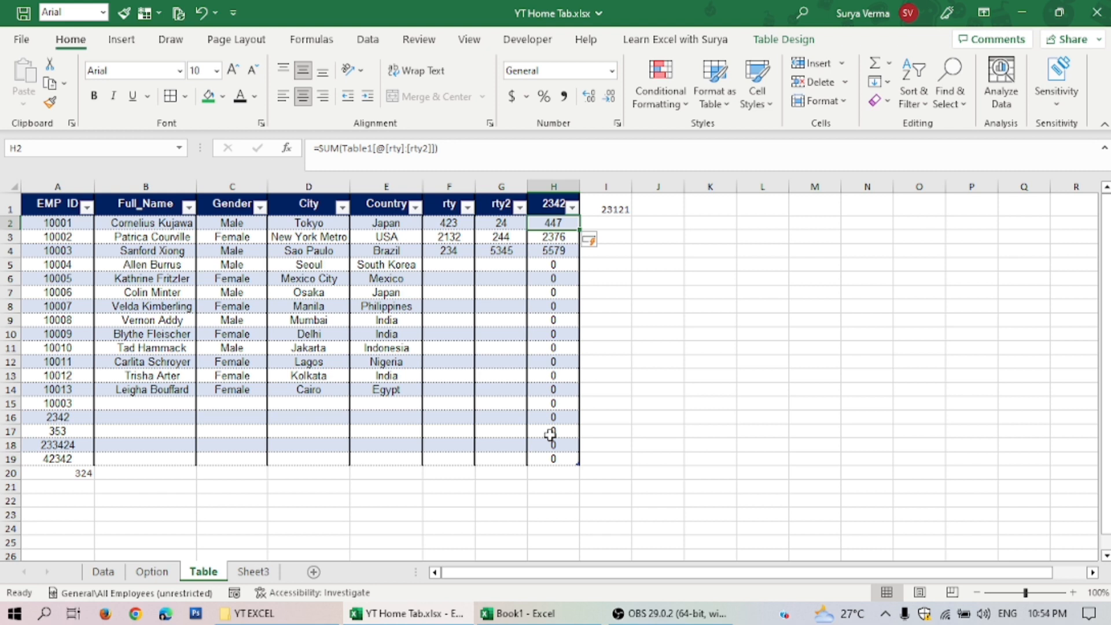
click(550, 266)
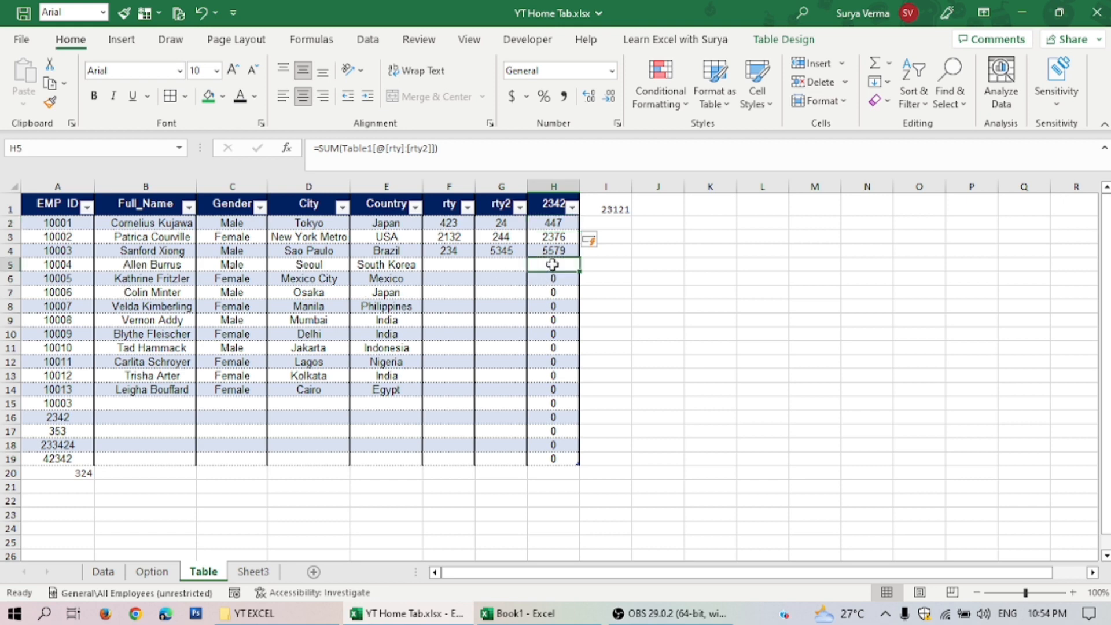
click(562, 213)
click(561, 225)
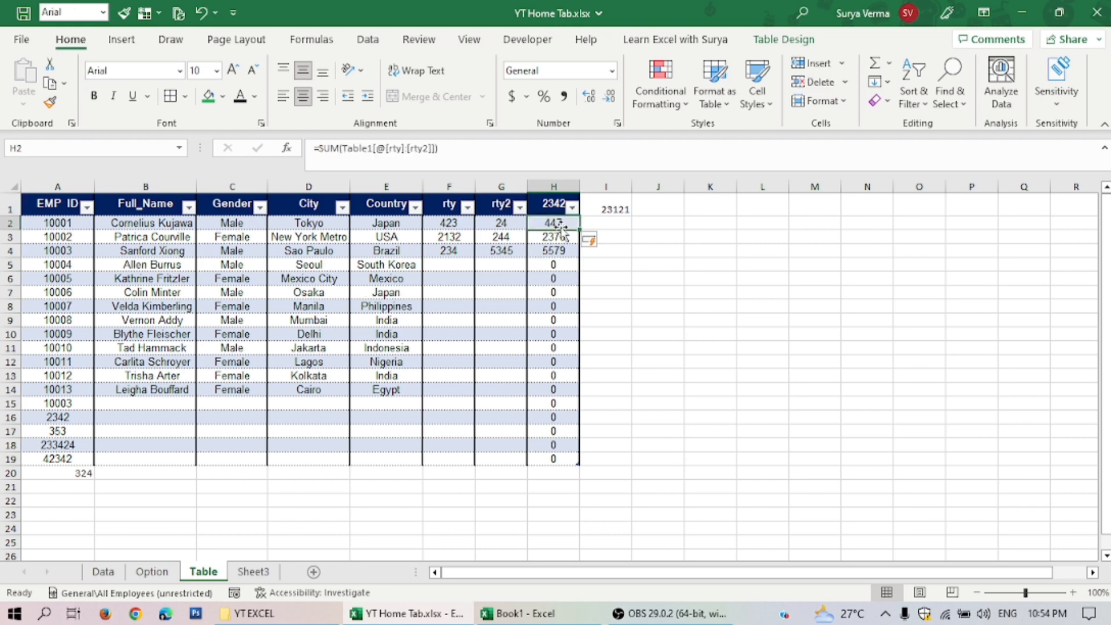
Step: Enable including new rows and columns in tables in the AutoFormat As You Type options
click(17, 40)
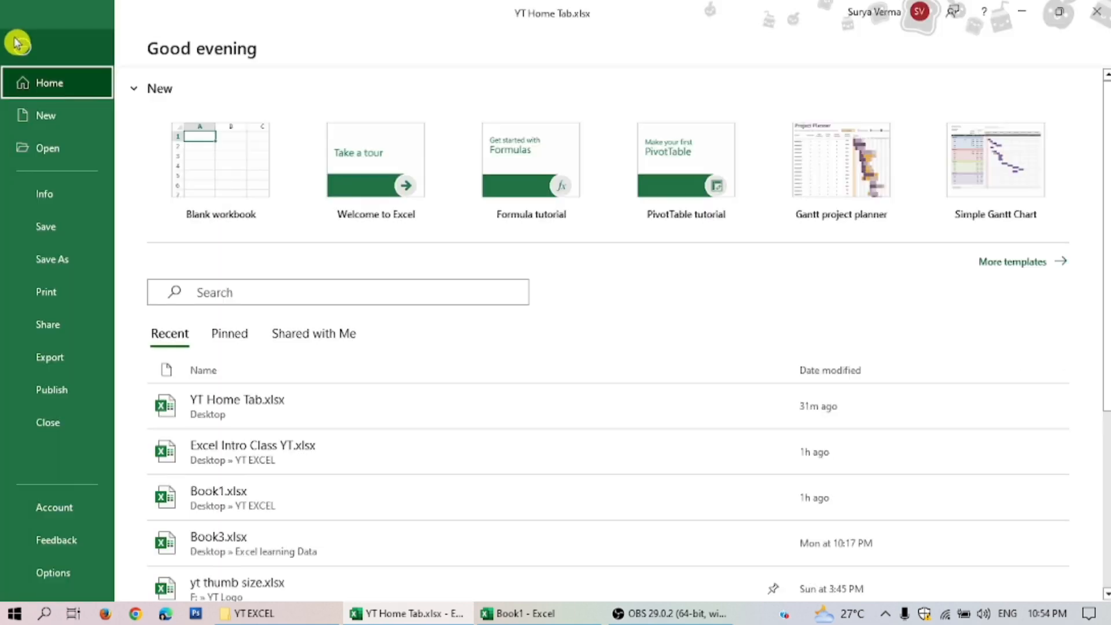
click(88, 572)
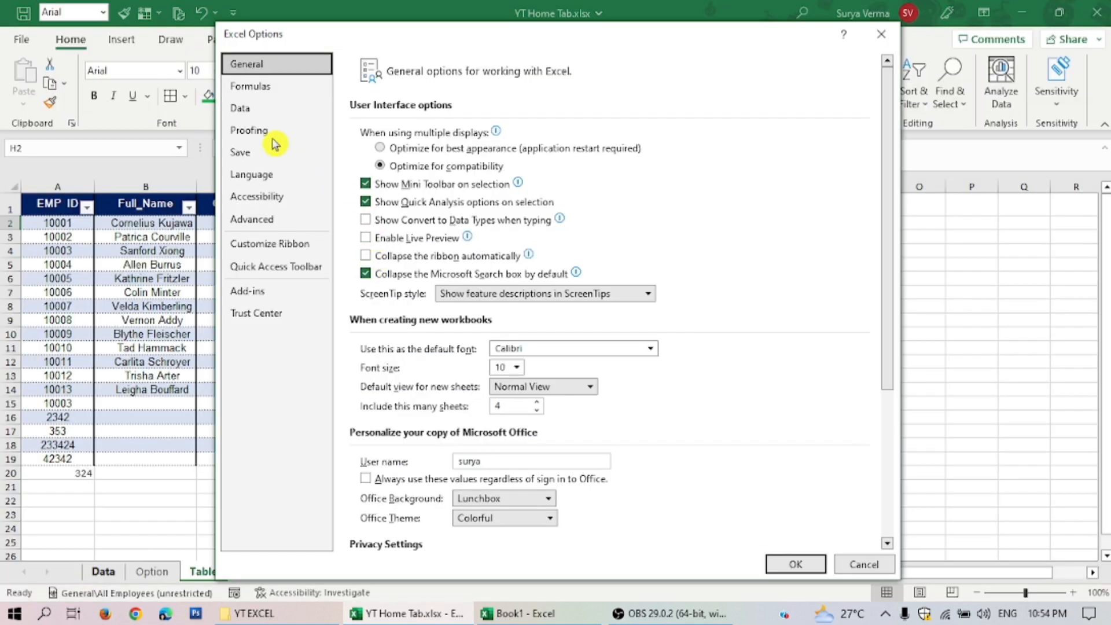
click(263, 131)
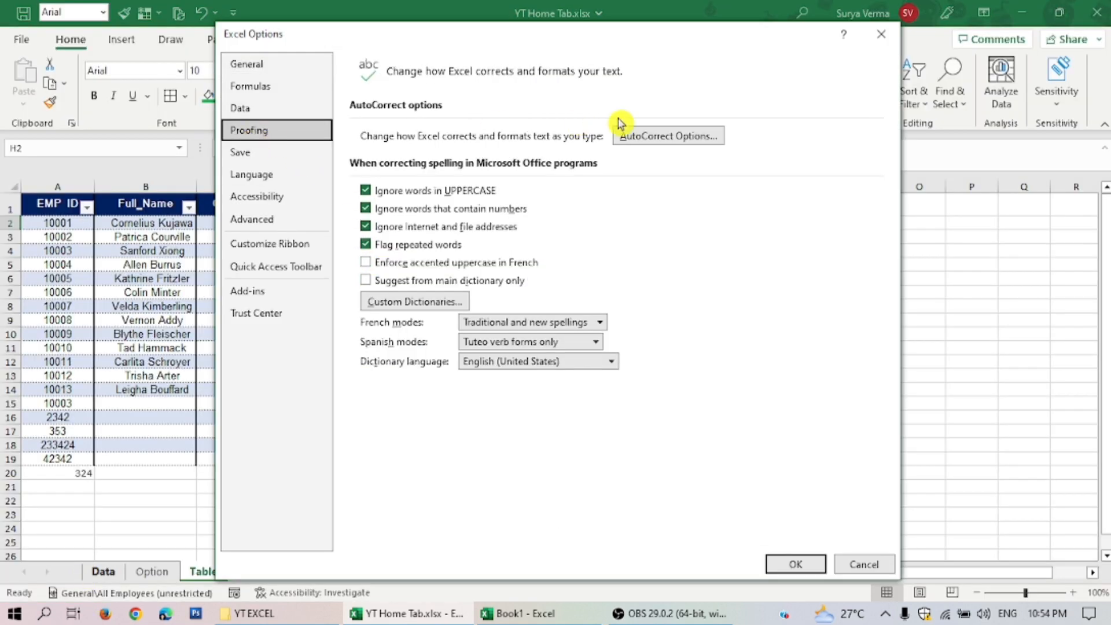
click(671, 143)
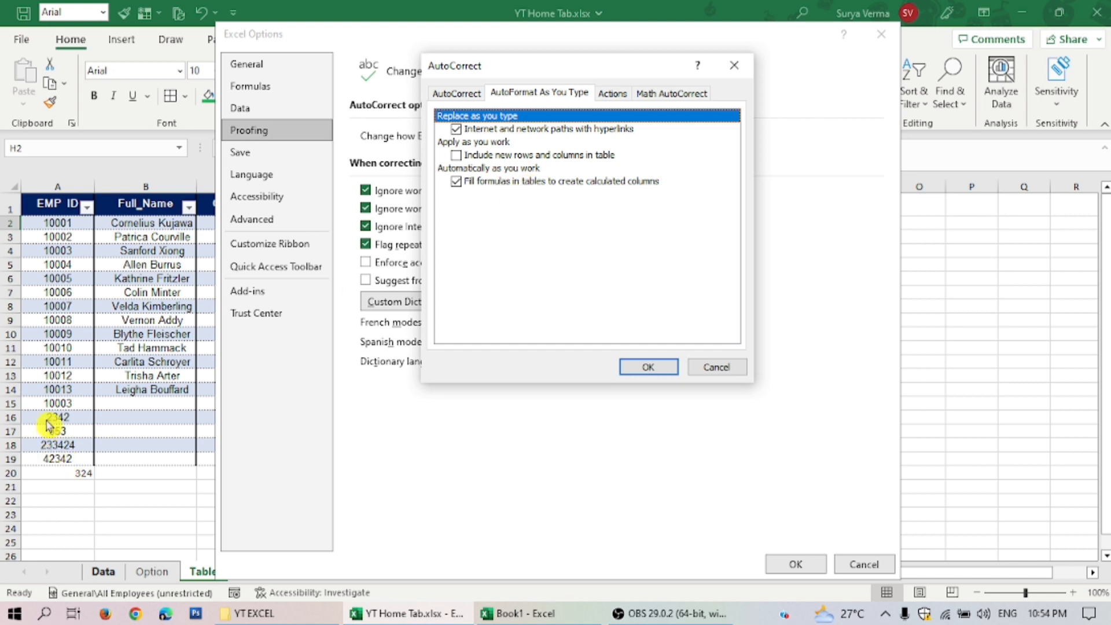
click(456, 156)
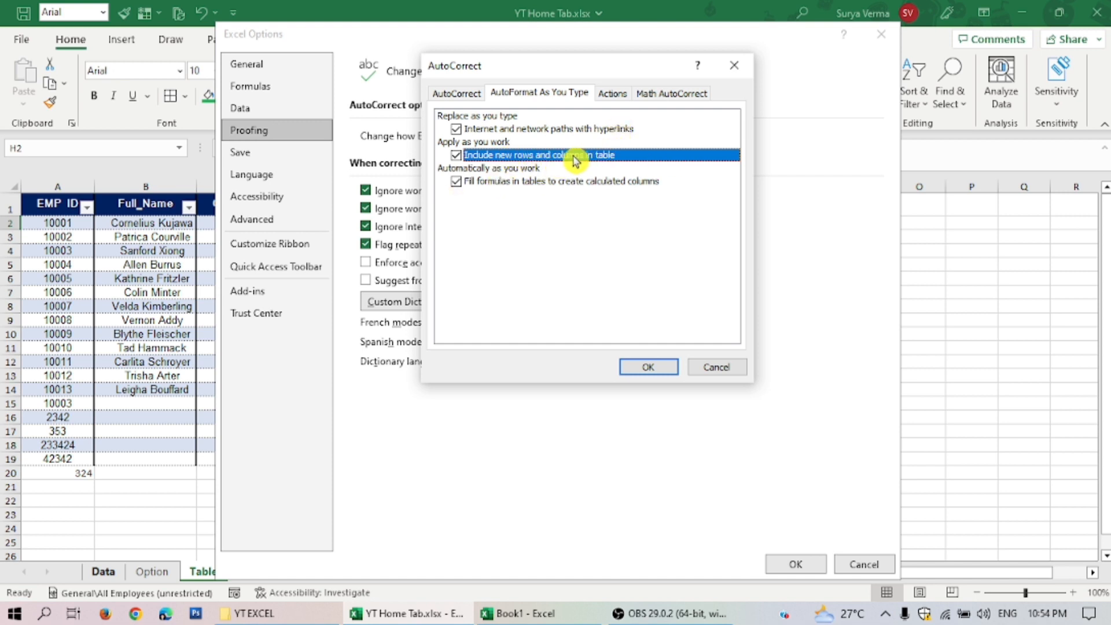
click(652, 369)
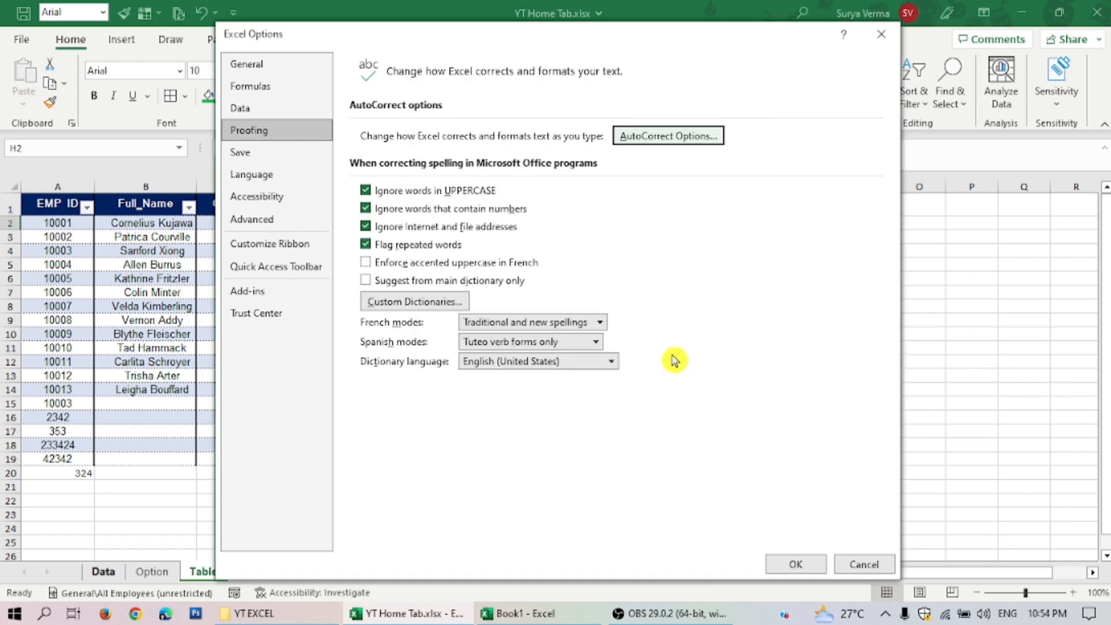
click(790, 564)
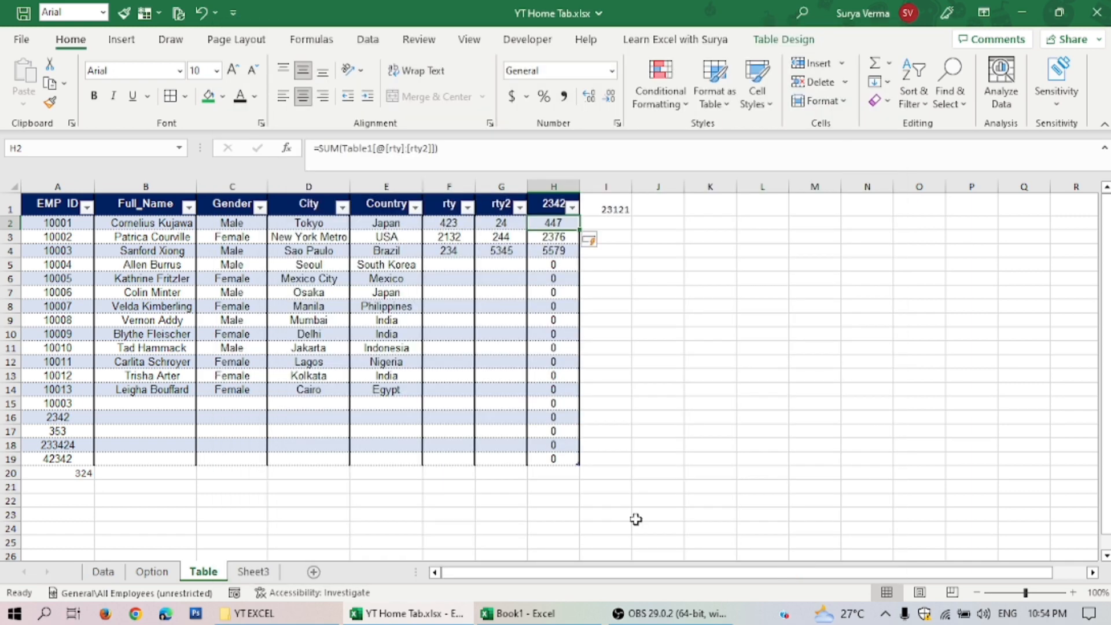
Step: Extend the table with a new row by entering 242 in A20 and a new column by entering 2132 in I1
click(43, 472)
text(242)
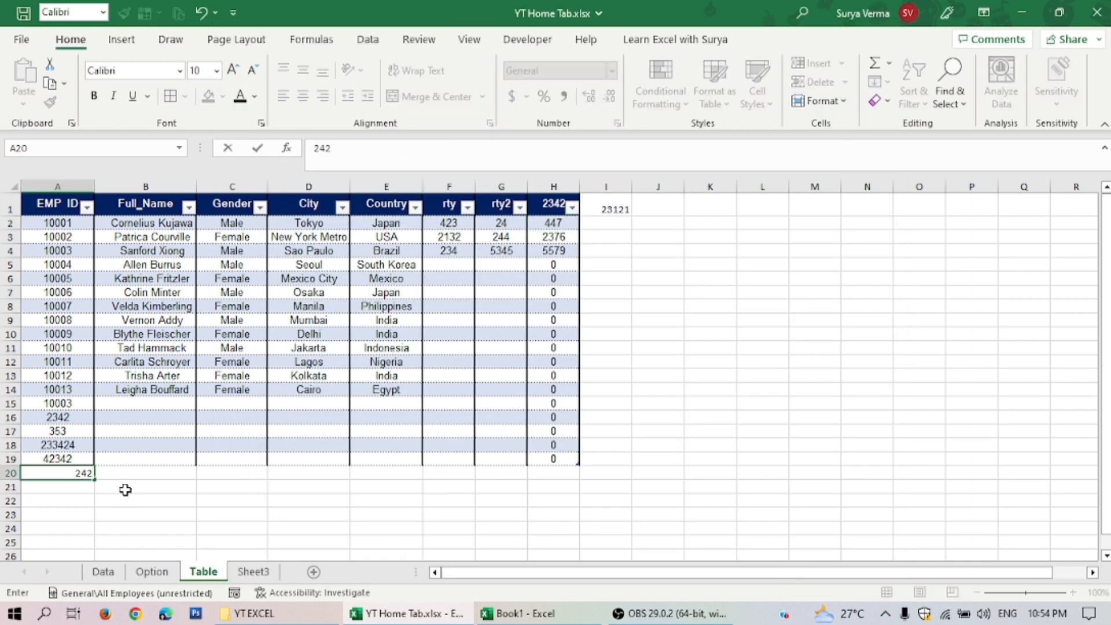
key(Return)
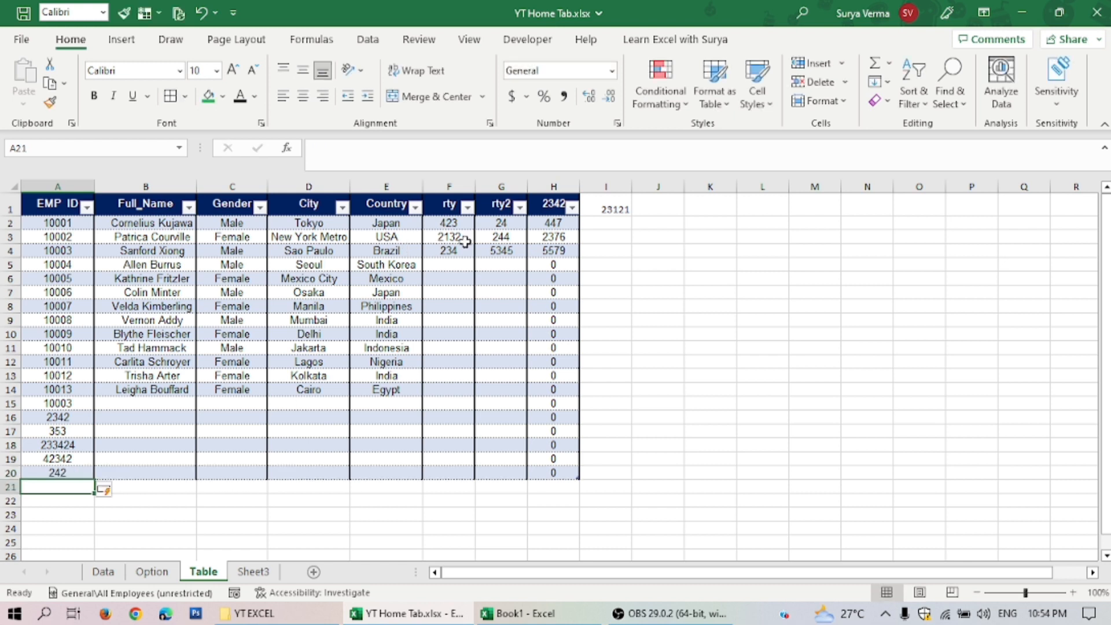
click(604, 208)
text(2132)
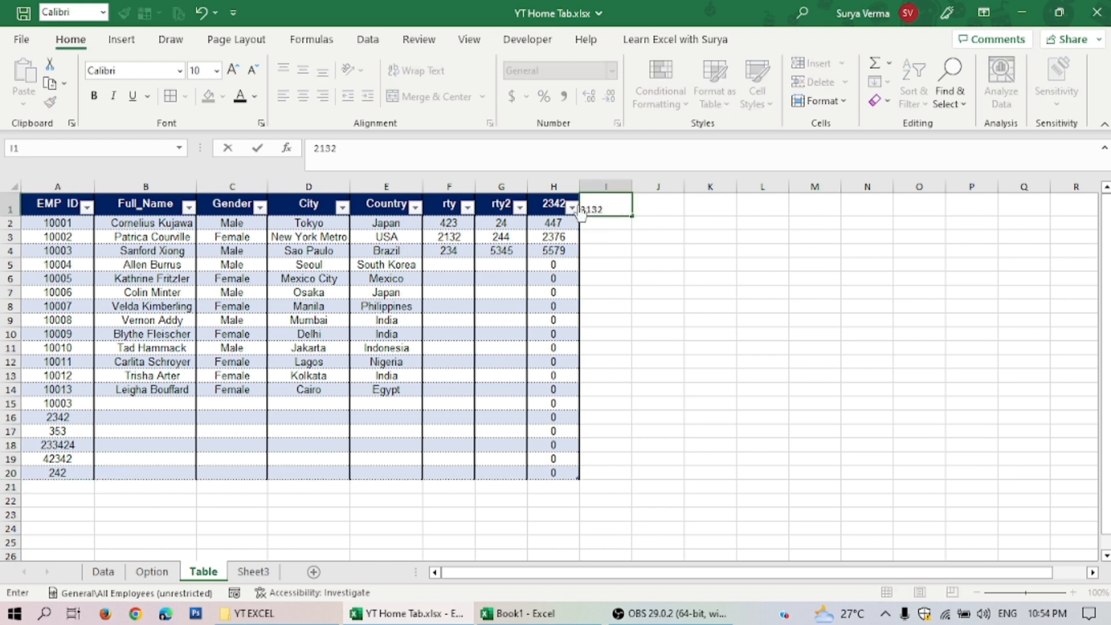
key(Return)
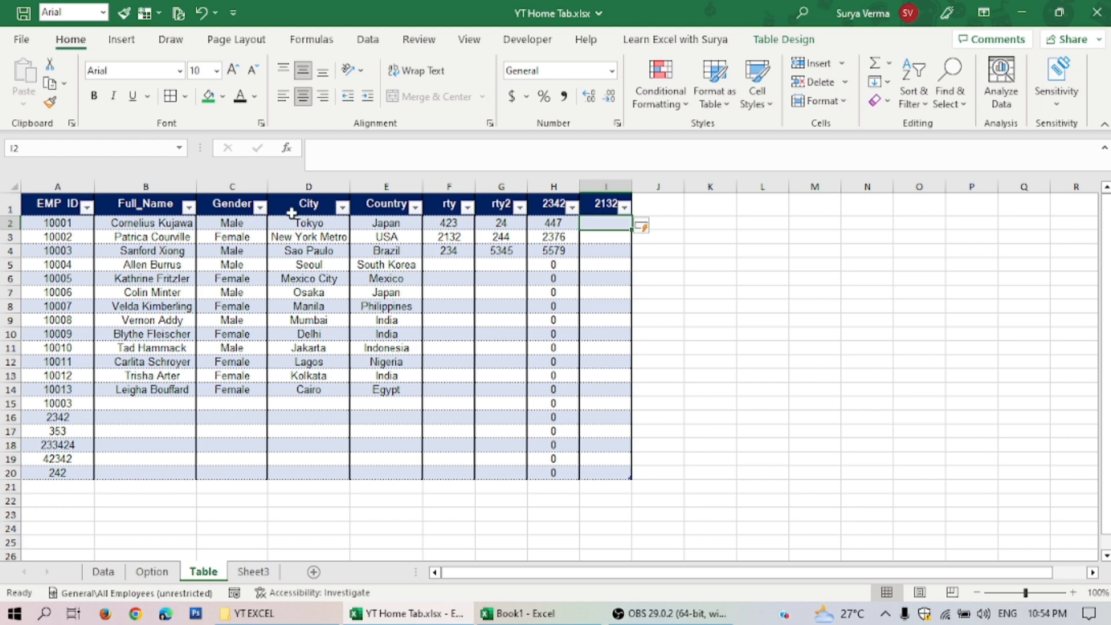
Step: Examine the Save settings in Excel Options, including the AutoRecover interval, file locations and cache settings
click(21, 42)
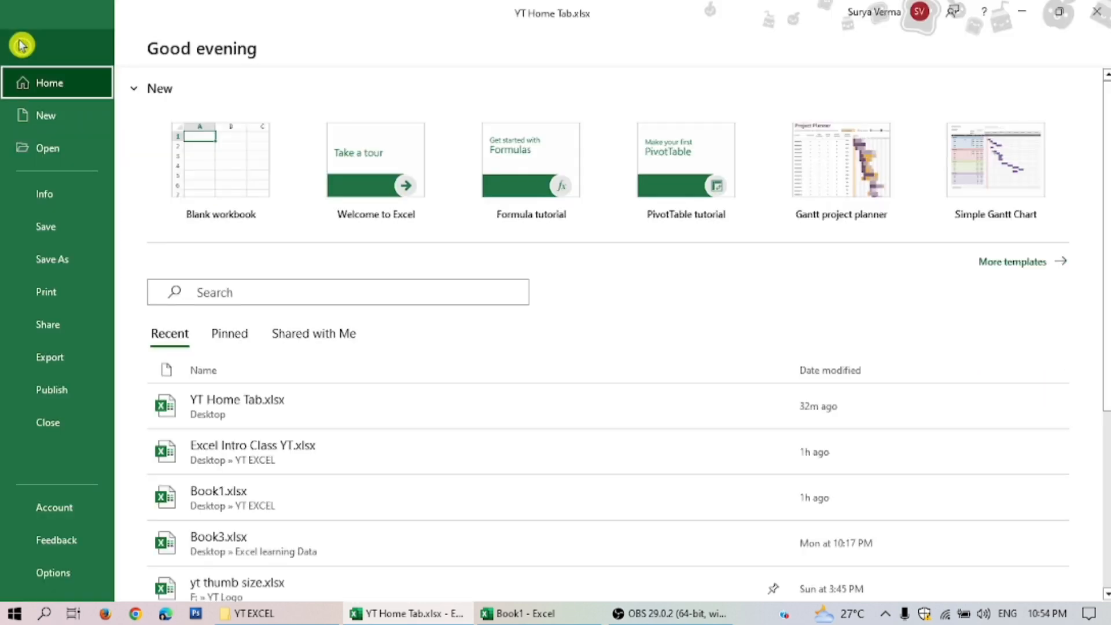
click(58, 571)
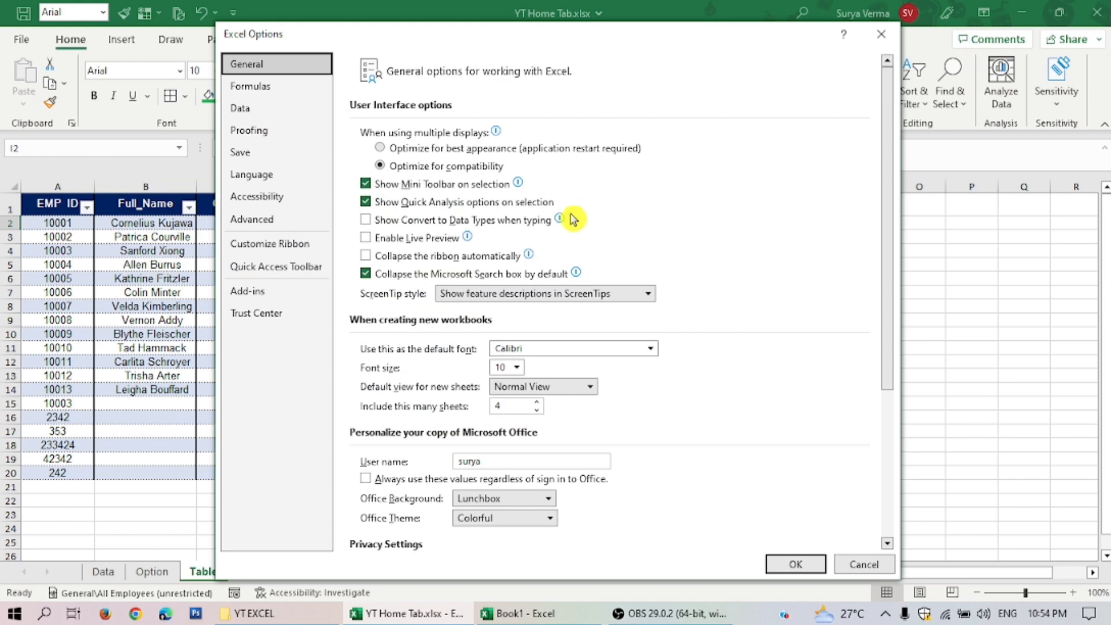
click(249, 131)
click(248, 152)
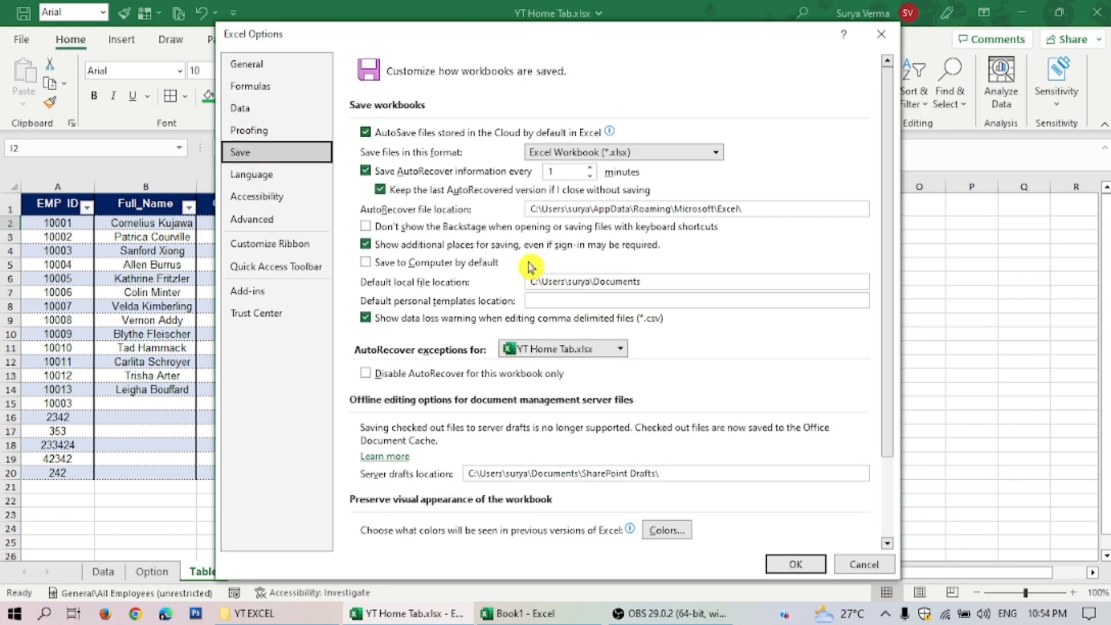
scroll(527, 267, down, 3)
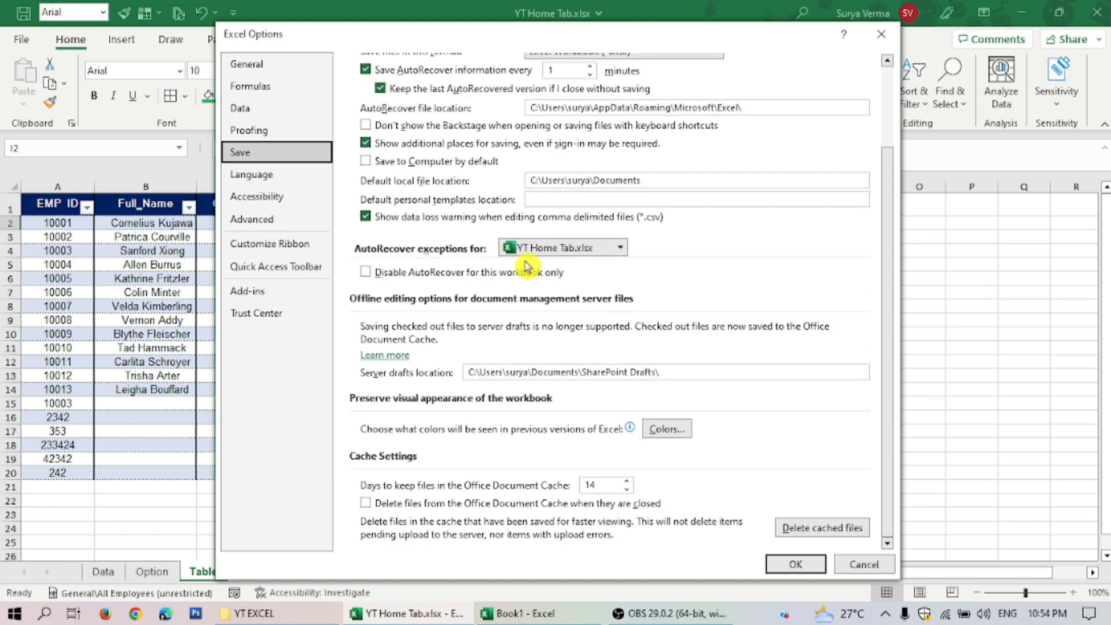
scroll(528, 266, up, 3)
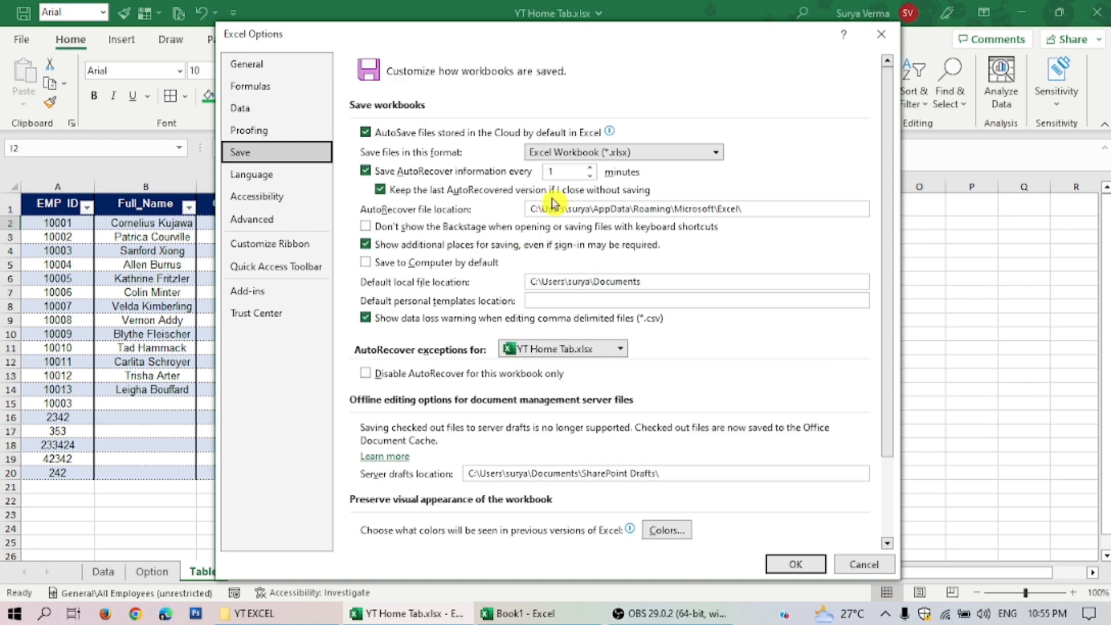
double_click(560, 172)
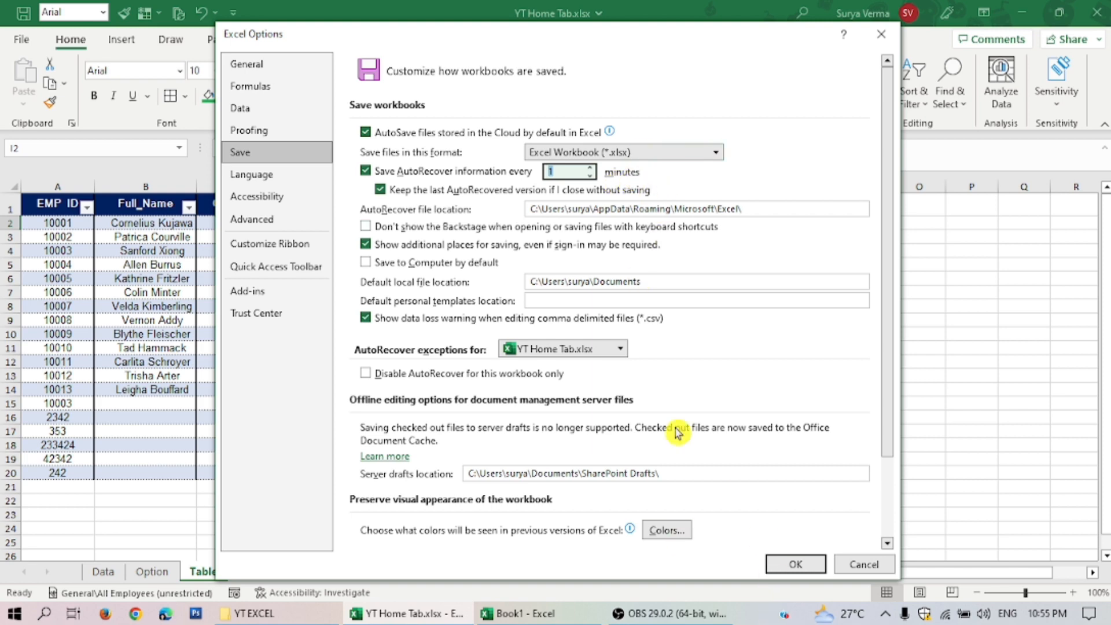
scroll(671, 427, down, 3)
scroll(571, 368, up, 2)
scroll(571, 368, up, 1)
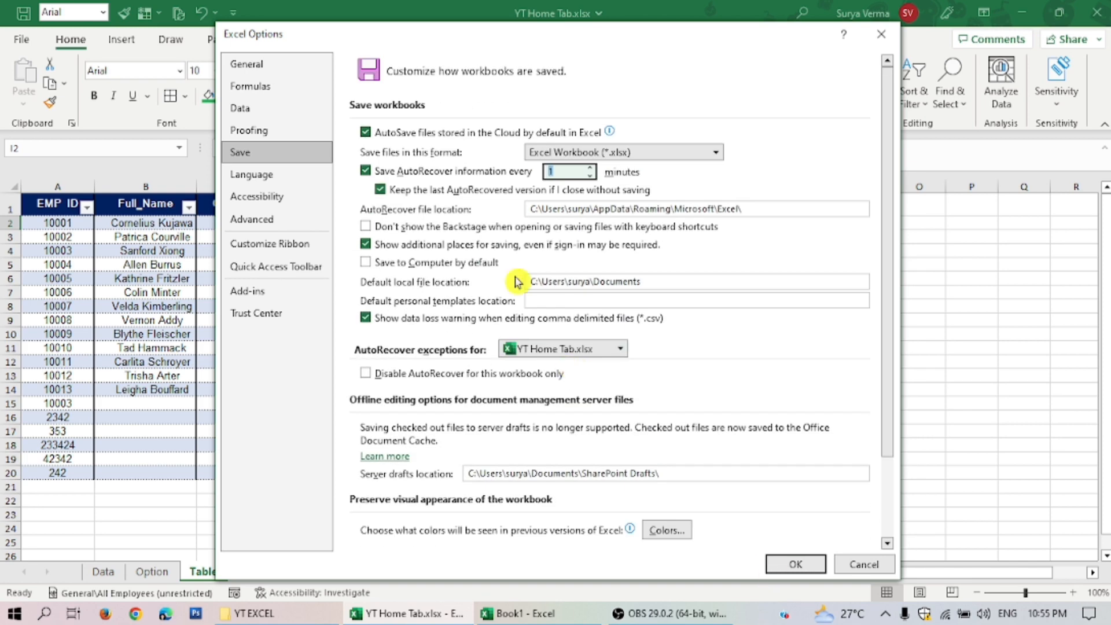
Step: Examine the Language settings in Excel Options, including the list of display languages available to install, and cancel without installing one
click(263, 177)
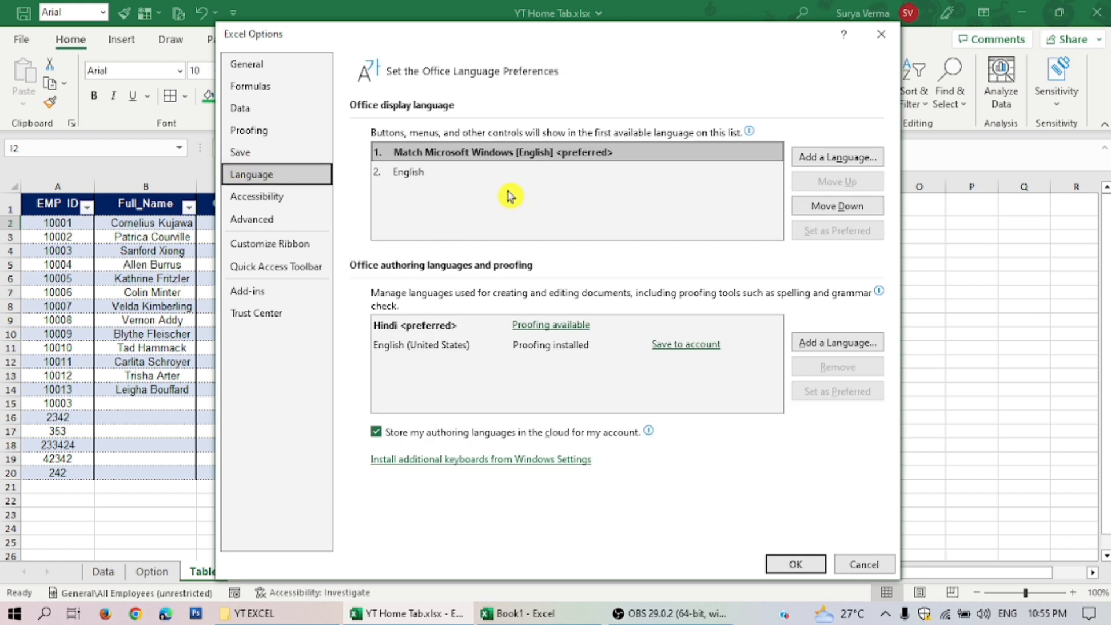
click(405, 176)
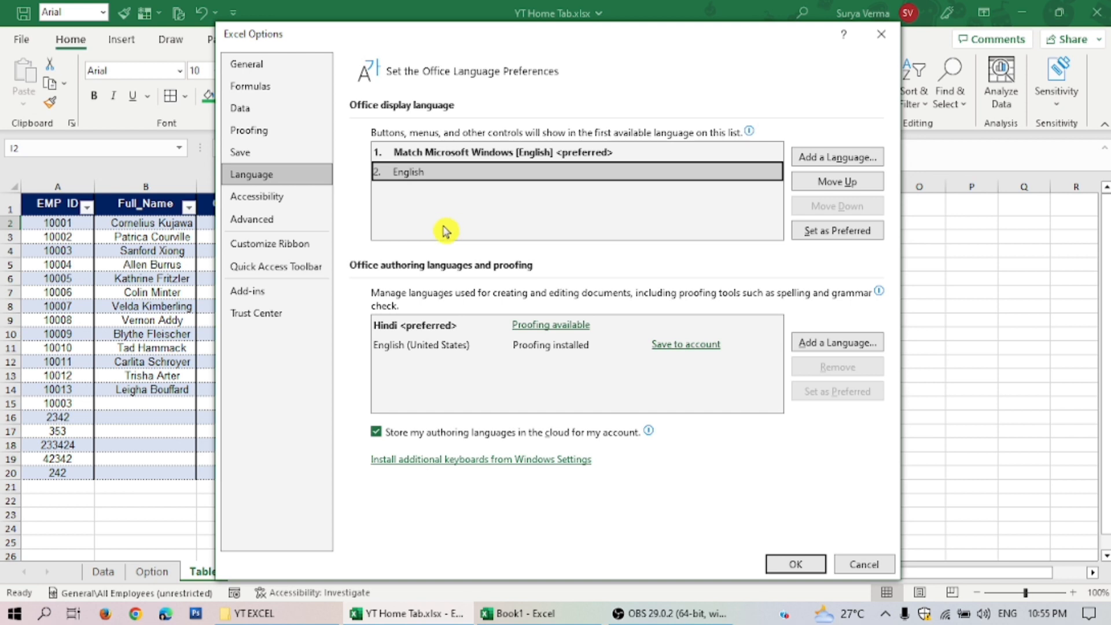
click(826, 159)
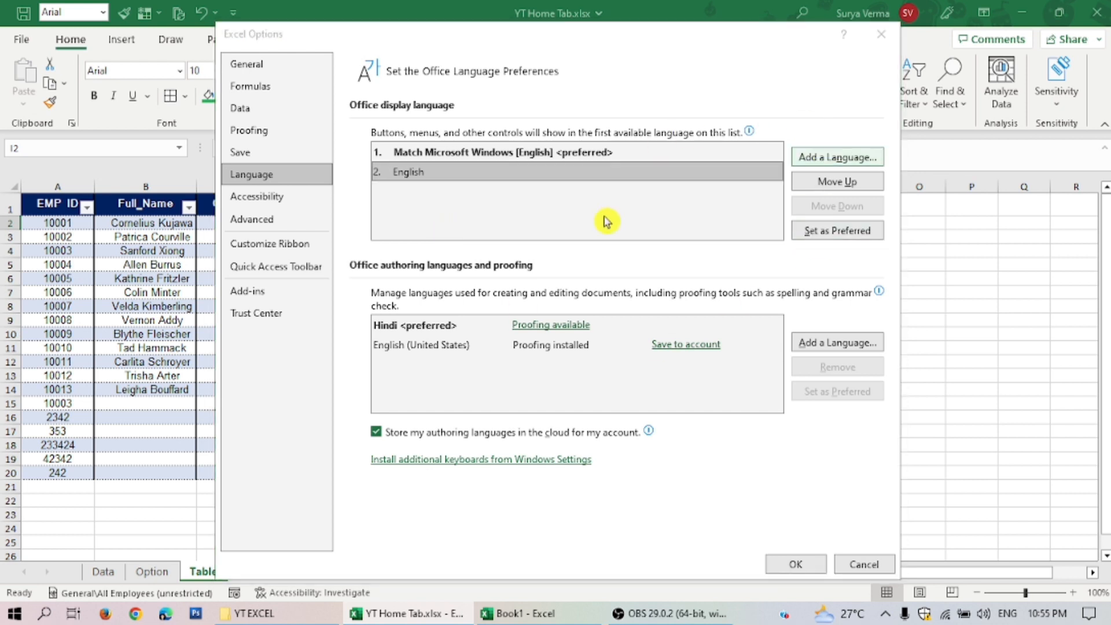
scroll(528, 268, down, 20)
scroll(531, 267, up, 15)
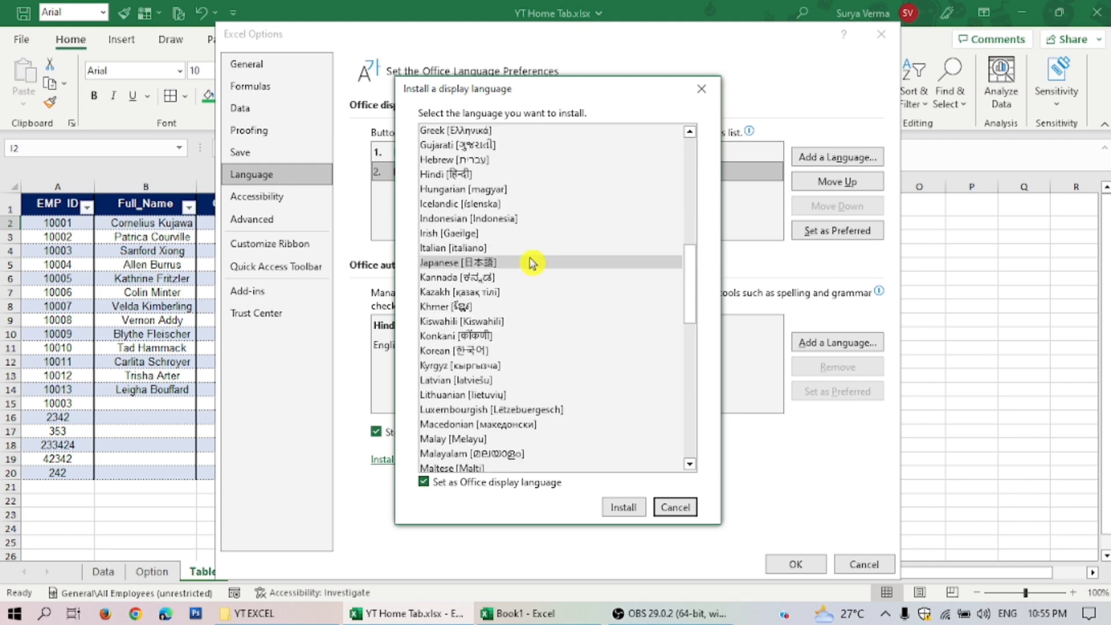
scroll(531, 258, down, 6)
scroll(531, 258, down, 3)
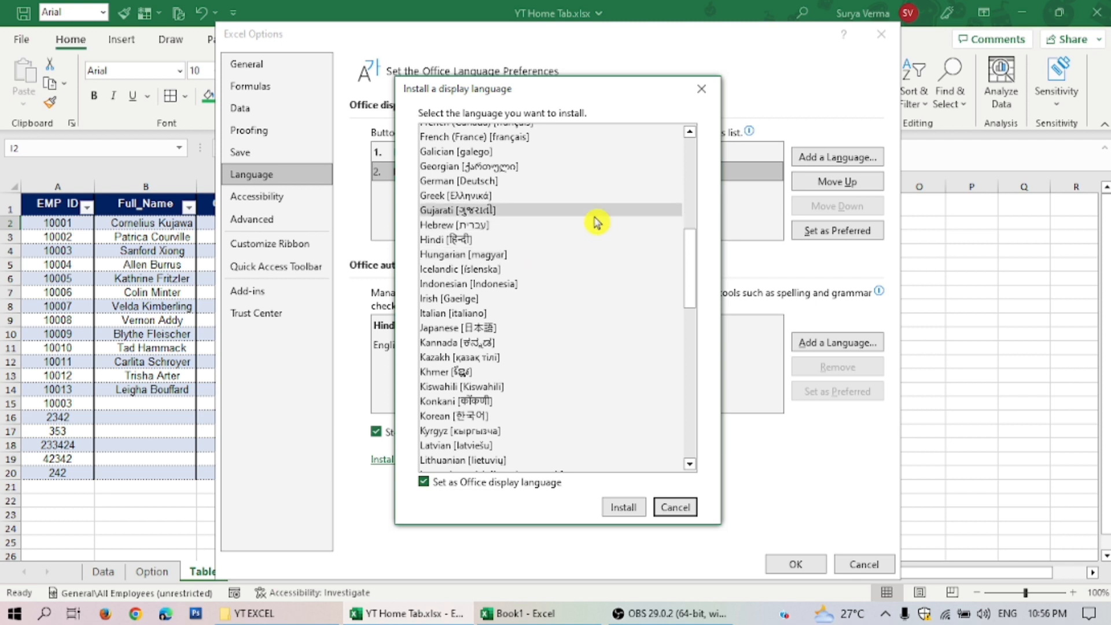
click(668, 510)
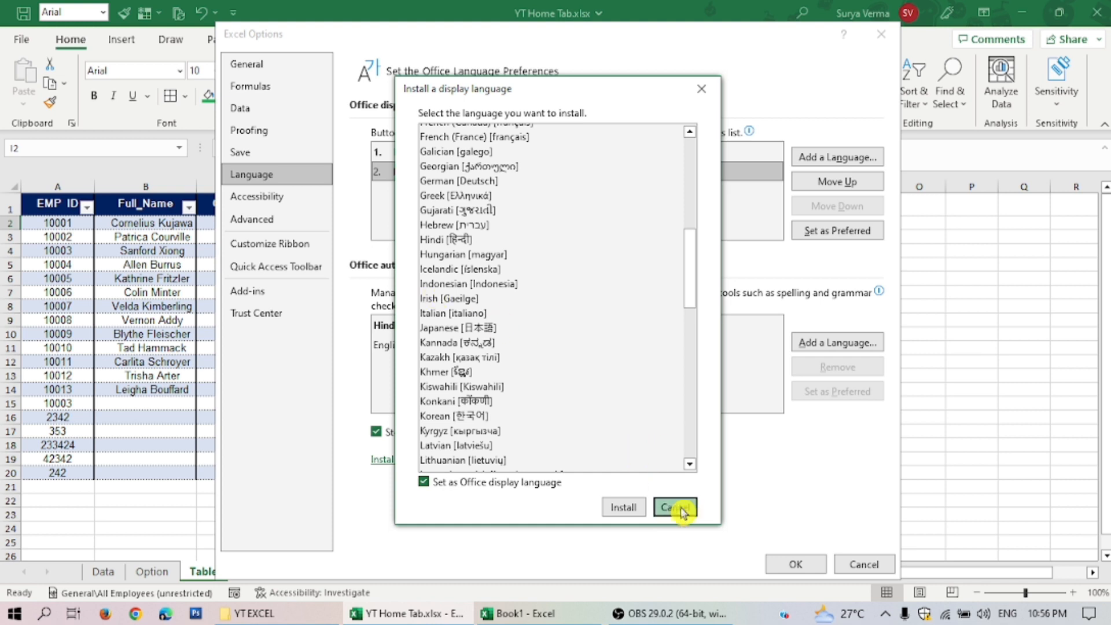
click(682, 508)
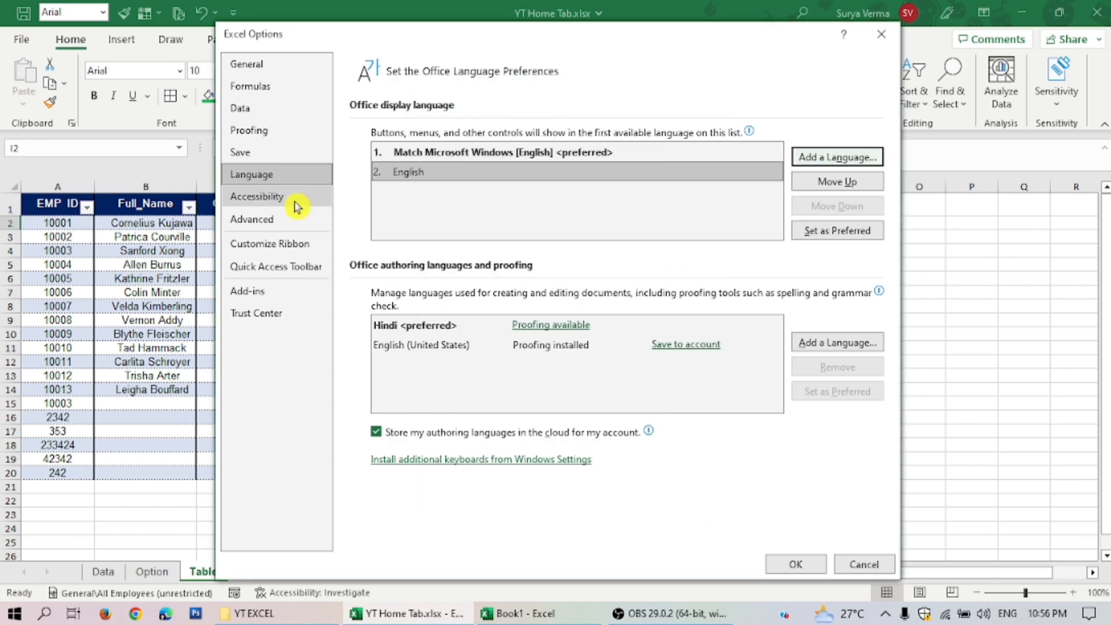
Step: Examine the Accessibility settings and the editing options on the Advanced page of Excel Options
click(255, 198)
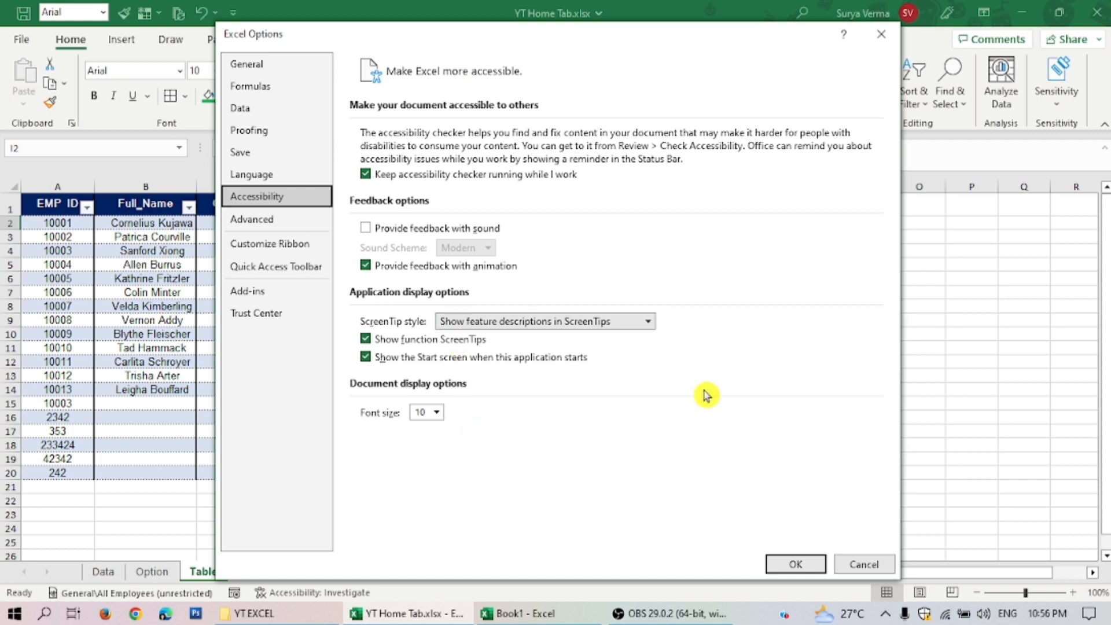
click(278, 222)
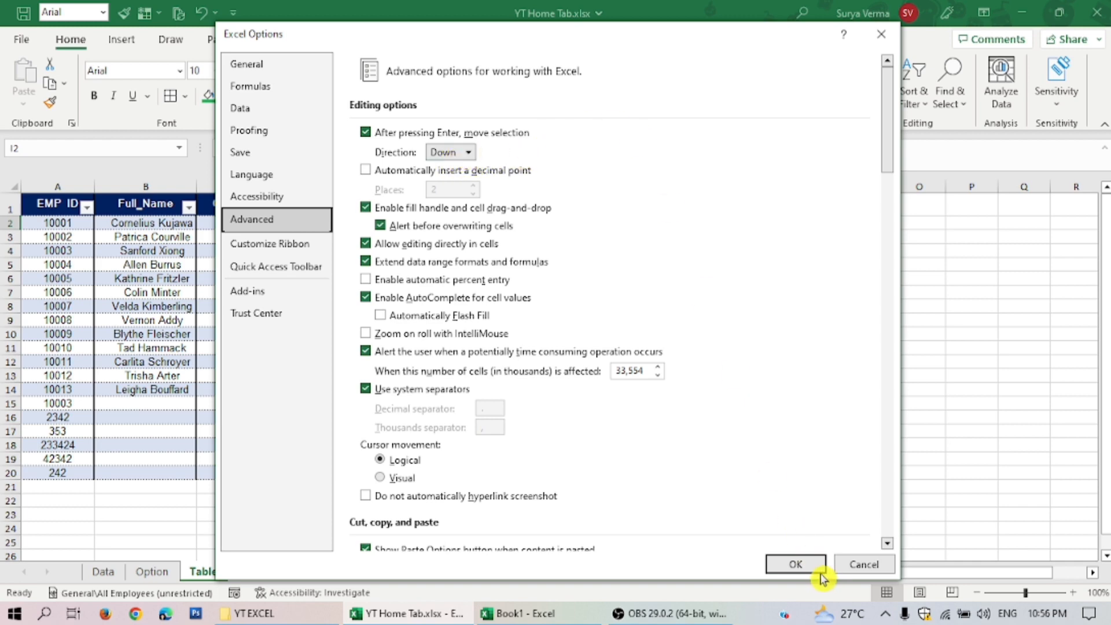
Step: Enter 45 in both N3 and N4 to test which way the selection moves after each entry
click(870, 235)
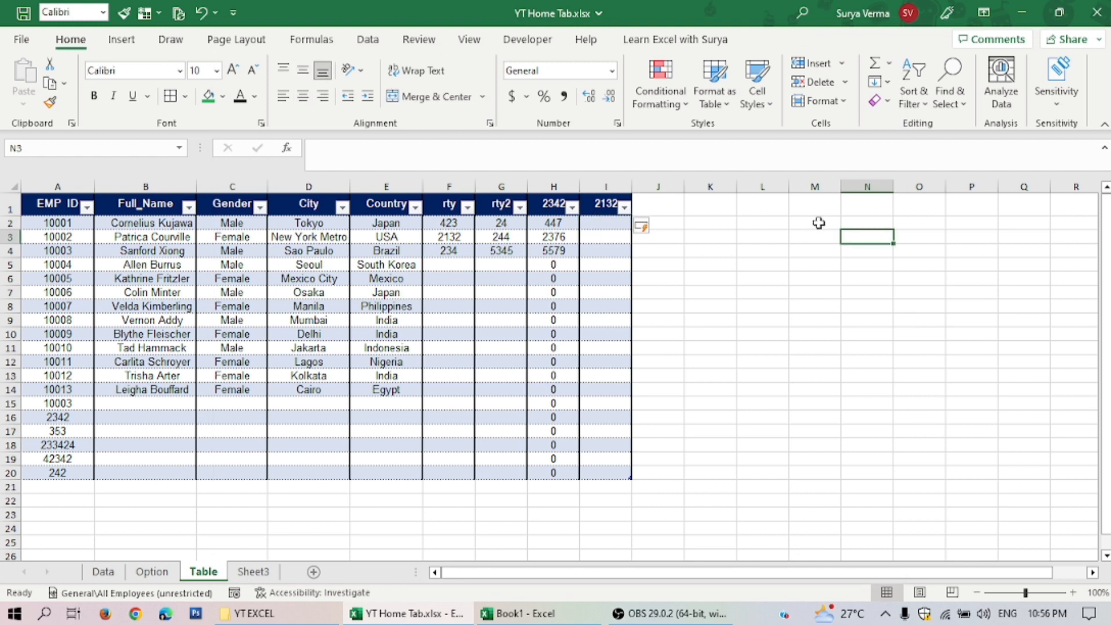
text(45)
key(Return)
text(45)
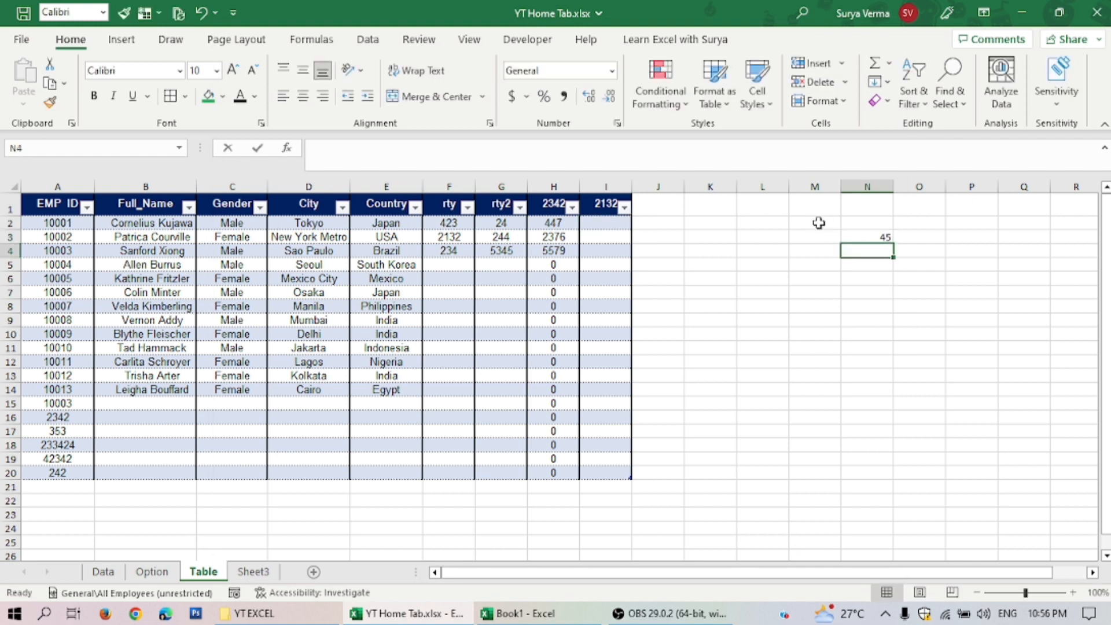
key(Return)
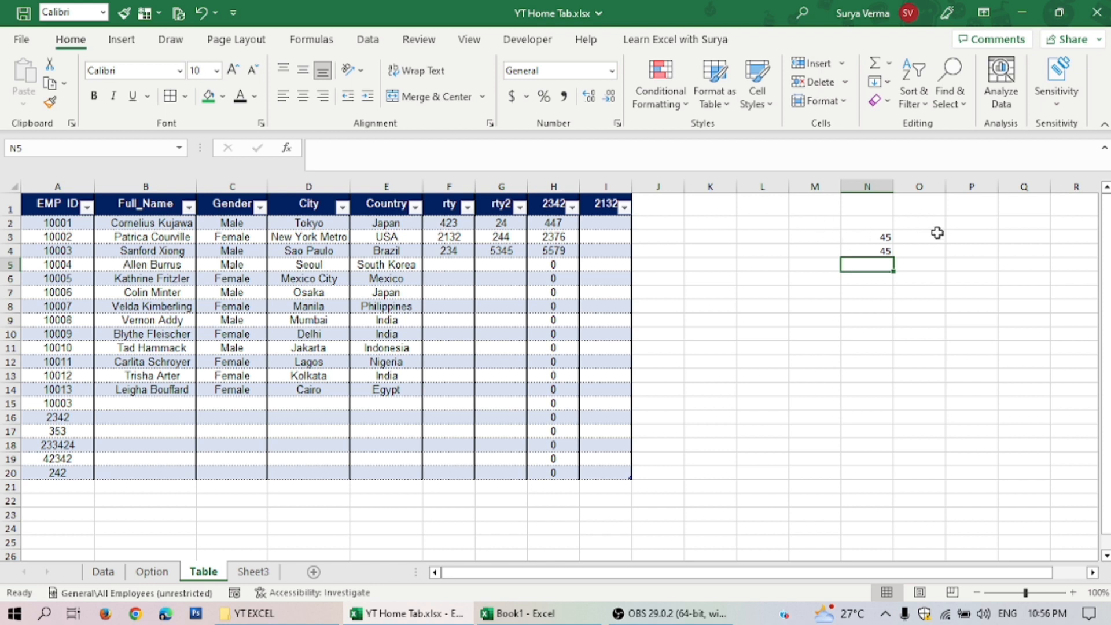
drag(886, 237, 885, 250)
click(883, 238)
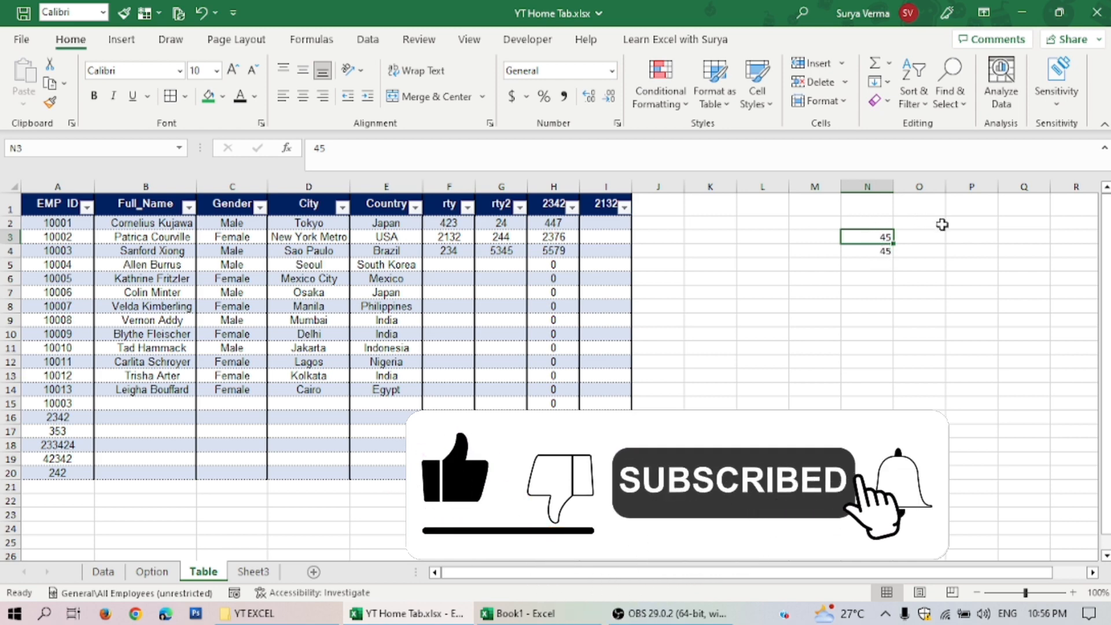
Step: Set the direction in which the selection moves after Enter to Up in the Advanced options
click(21, 39)
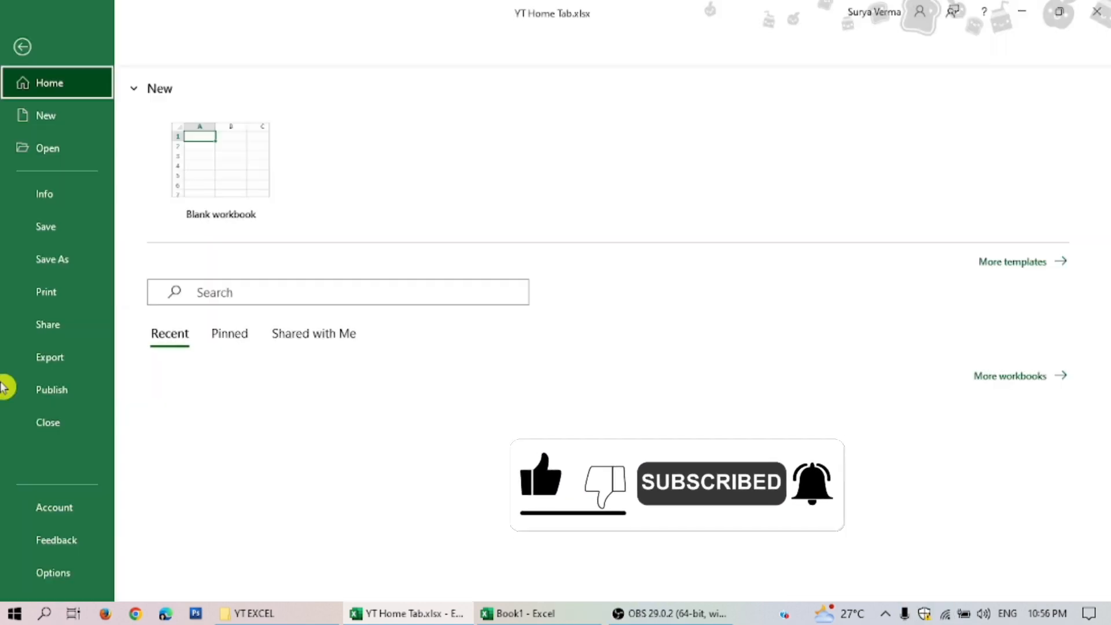
click(47, 579)
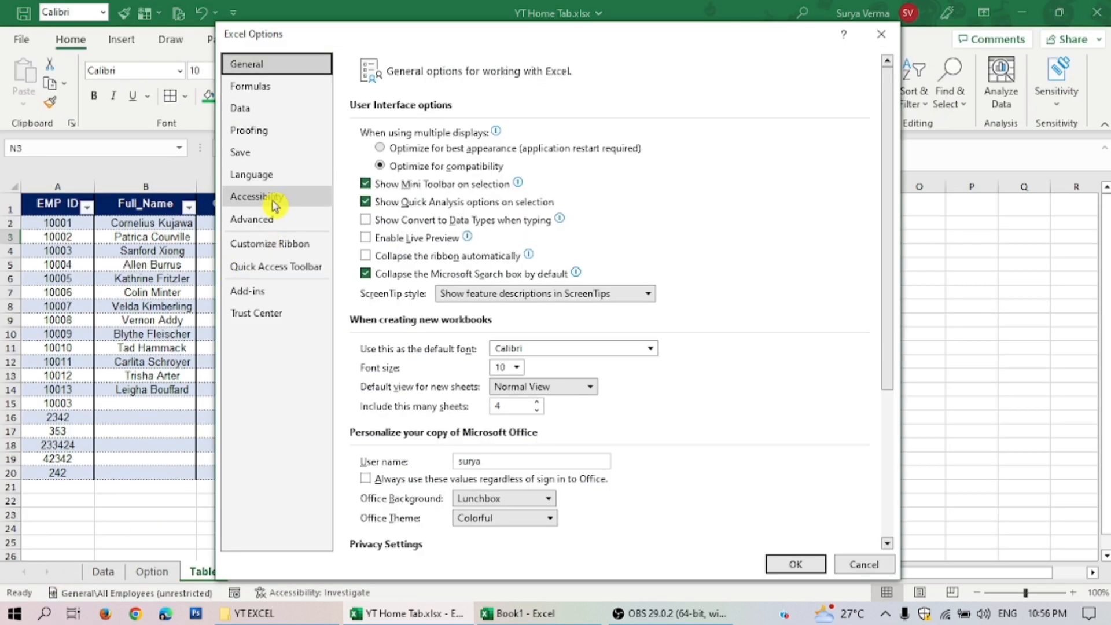
click(256, 222)
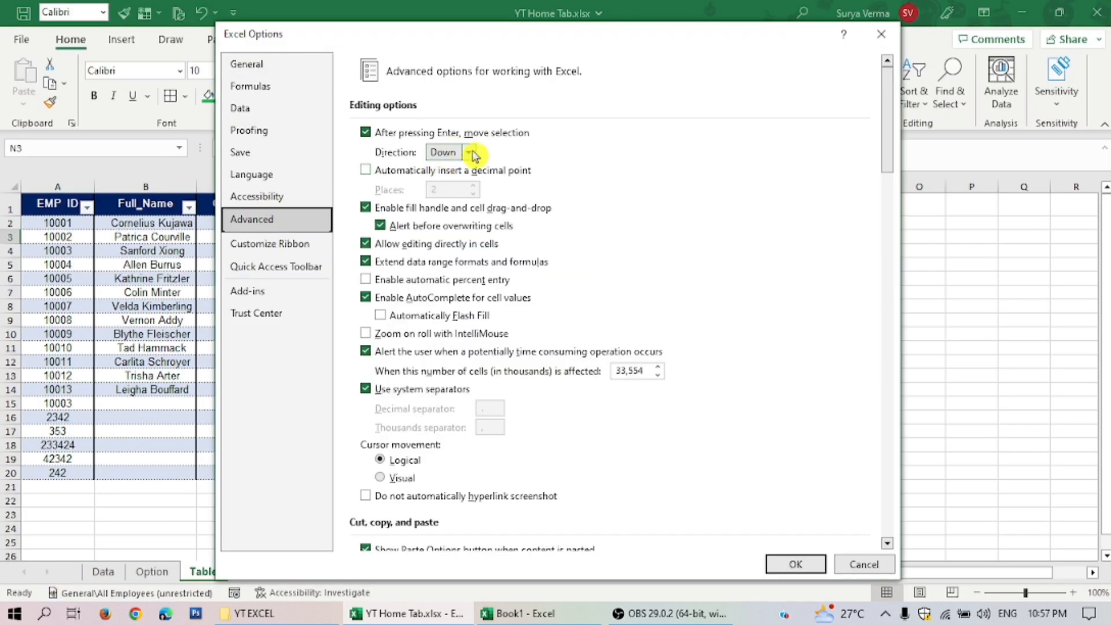
click(469, 154)
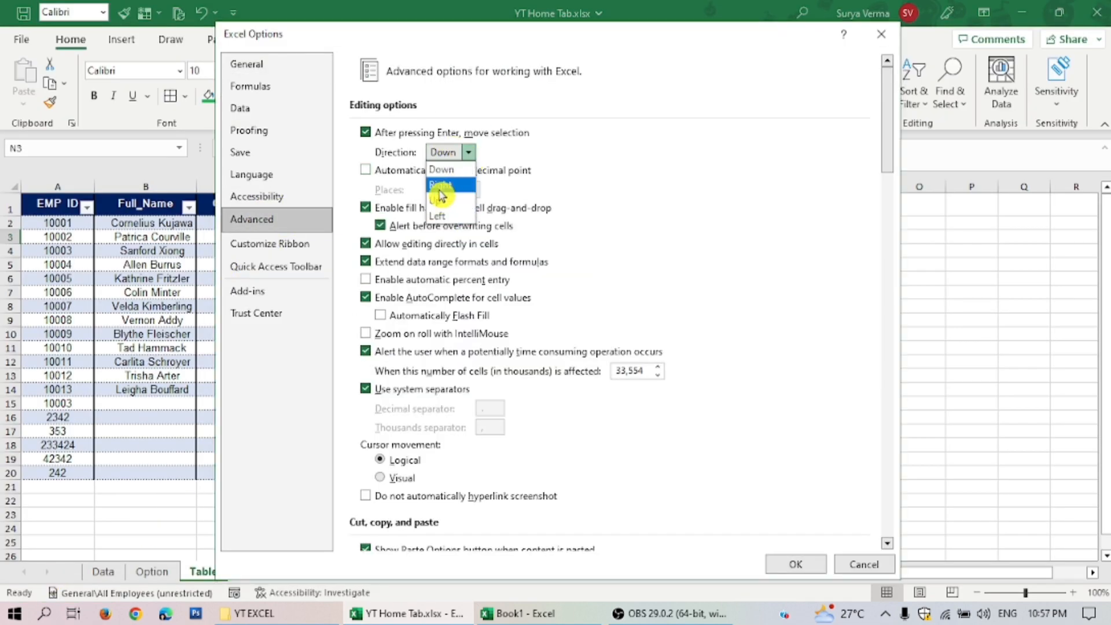
click(440, 203)
click(804, 565)
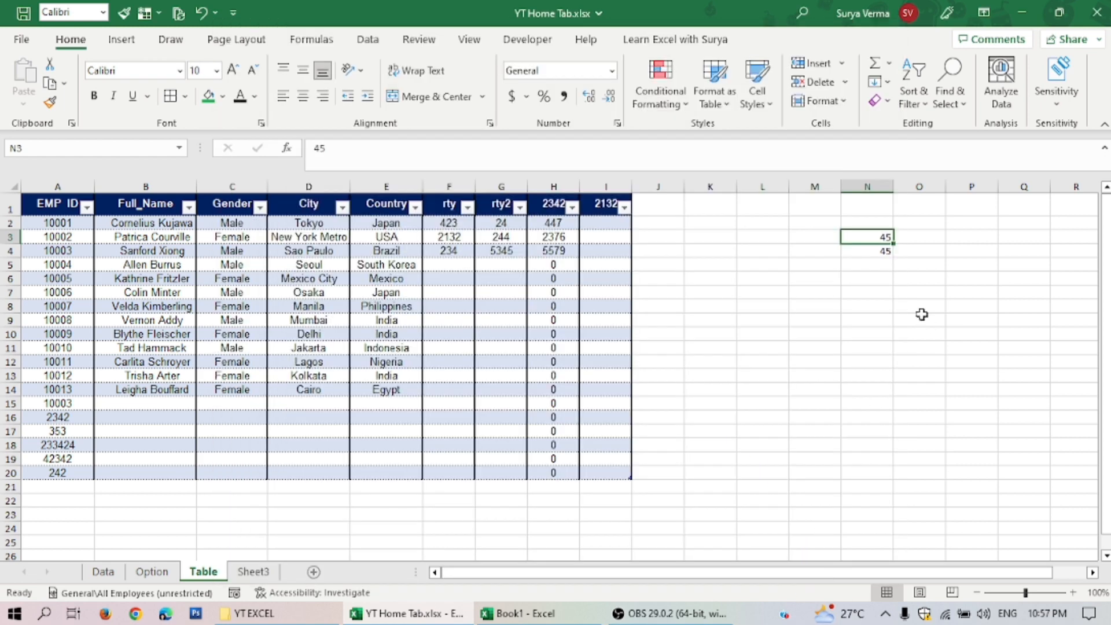
Step: Enter 45 in N5, 745 in N4 and 54 in N3, working upward through the column
click(878, 266)
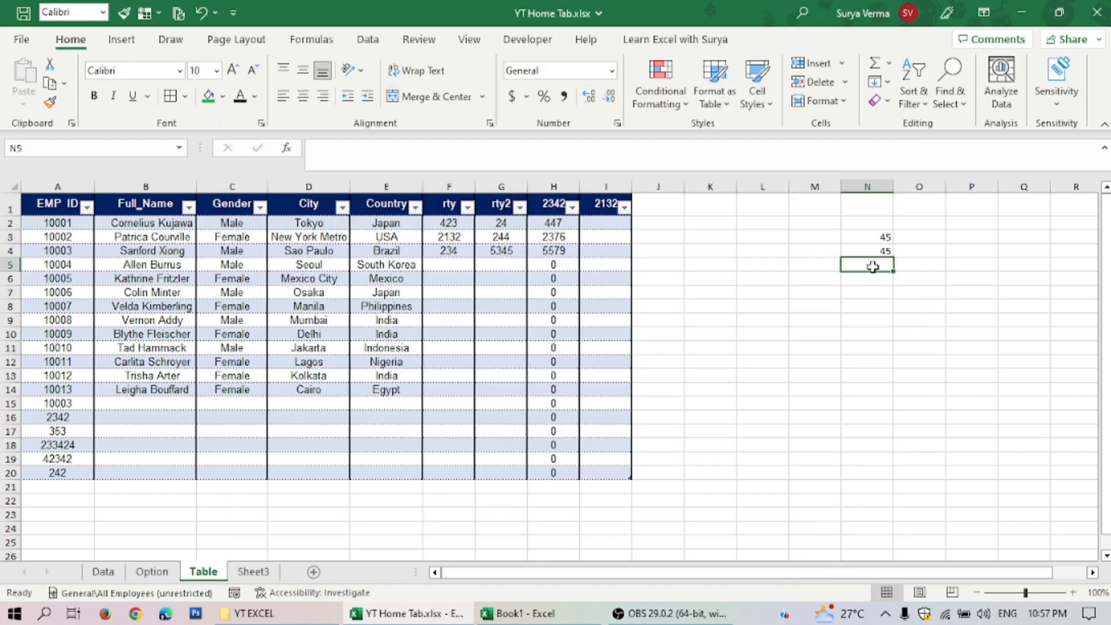
text(45)
key(Return)
text(745)
key(Return)
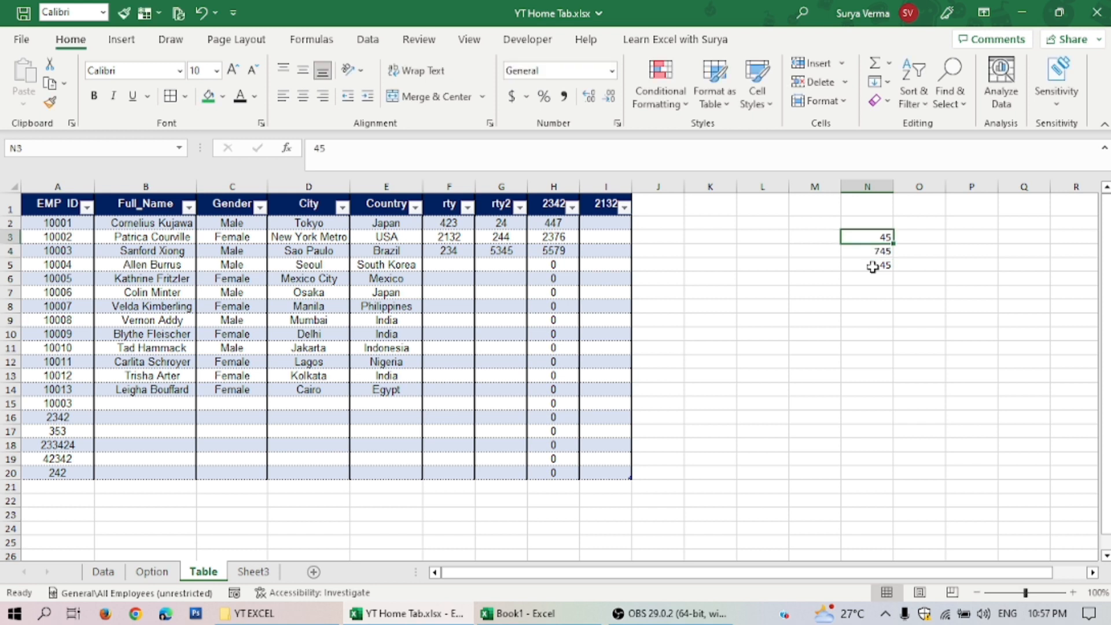
text(54)
key(Return)
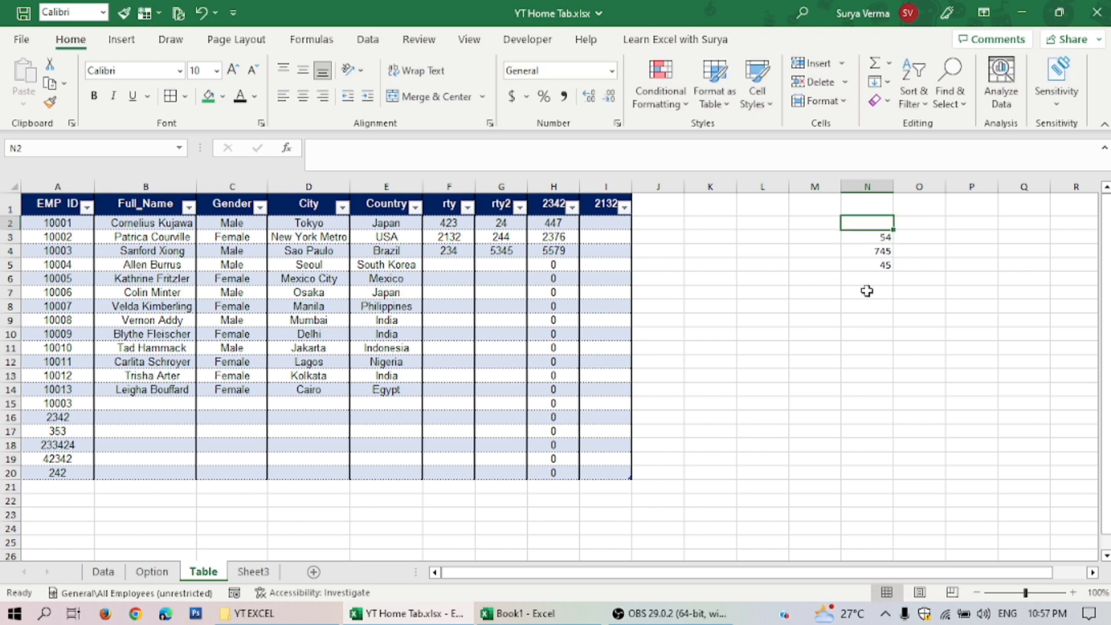
drag(877, 233, 877, 265)
click(877, 265)
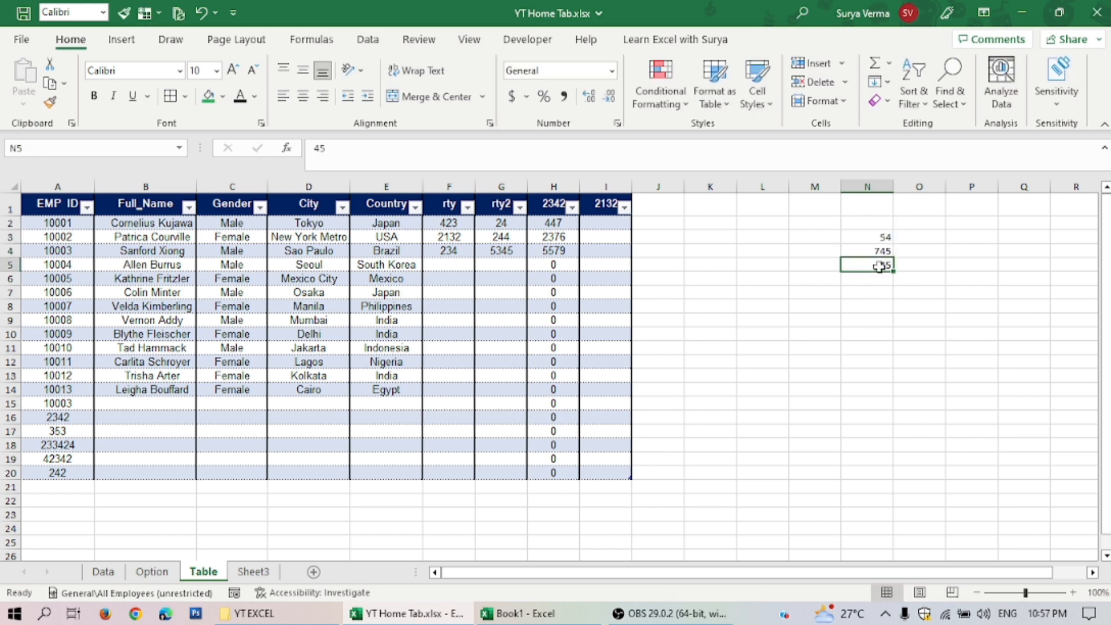
Step: Set the direction in which the selection moves after Enter to Down in the Advanced options
click(21, 41)
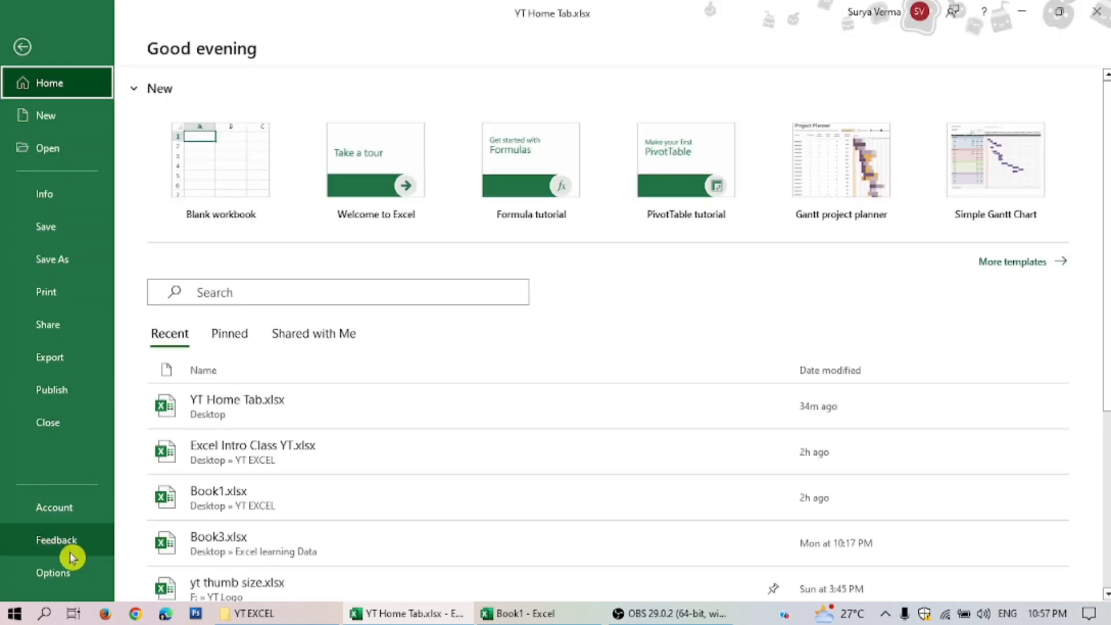
click(57, 573)
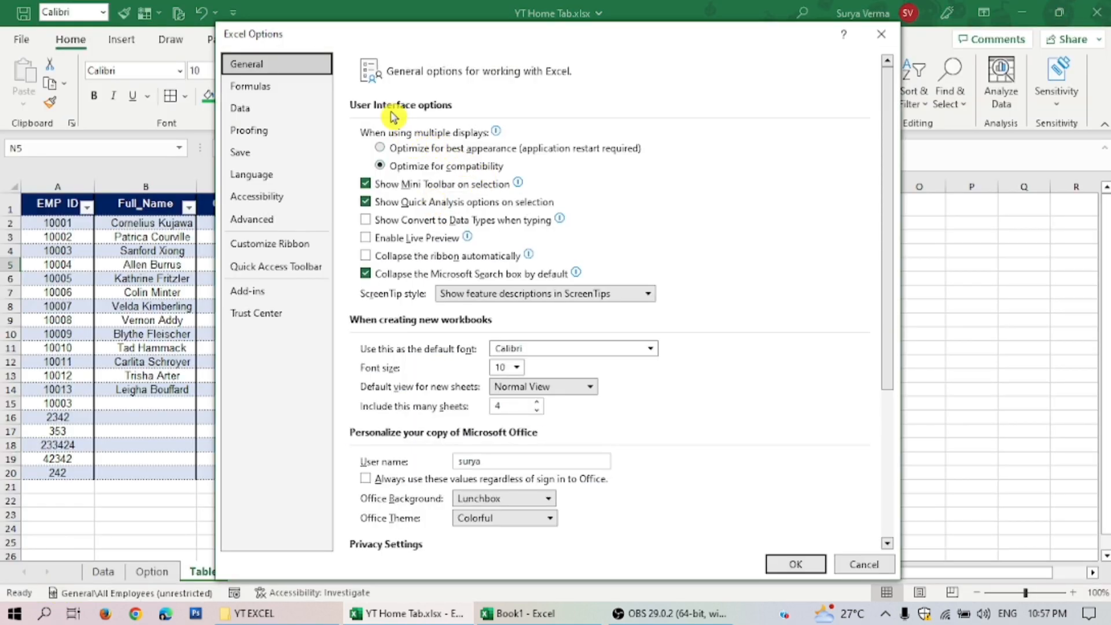
click(264, 223)
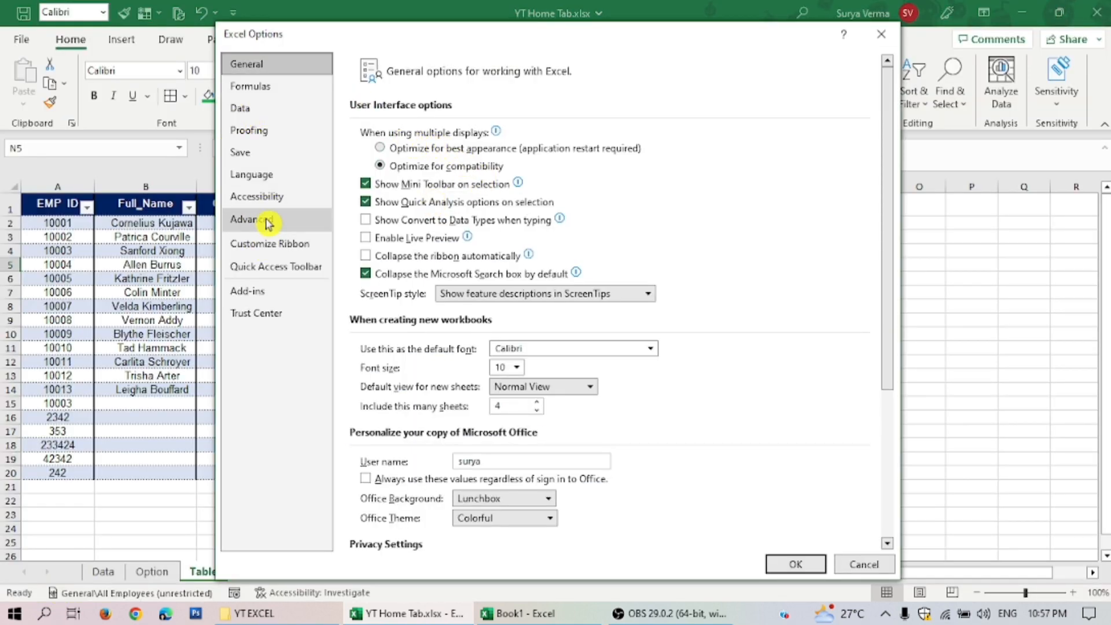
click(448, 157)
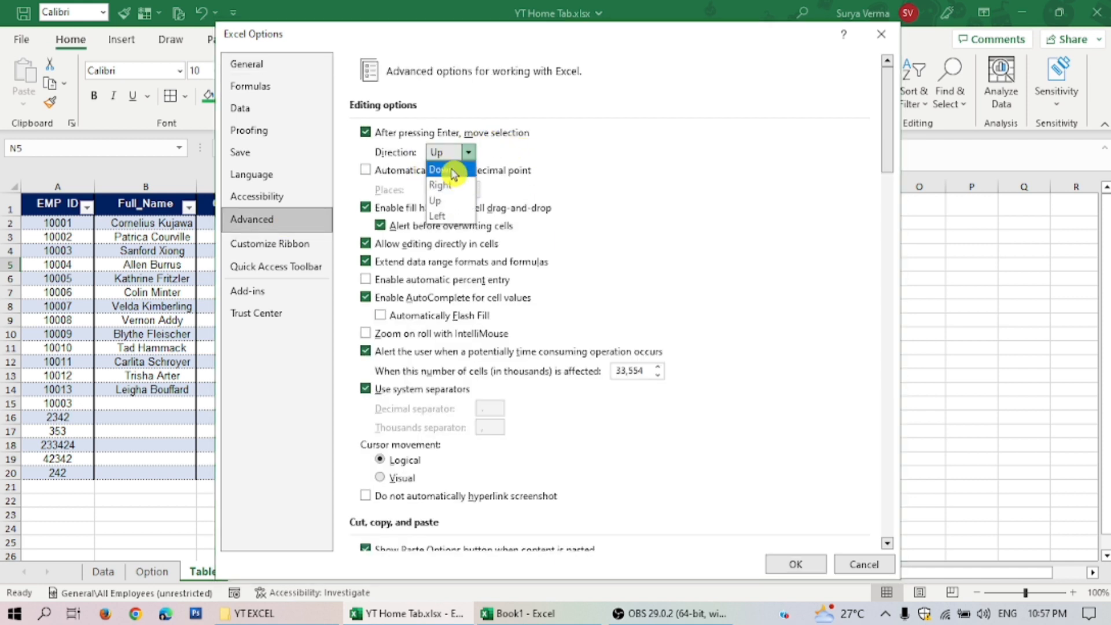
click(451, 165)
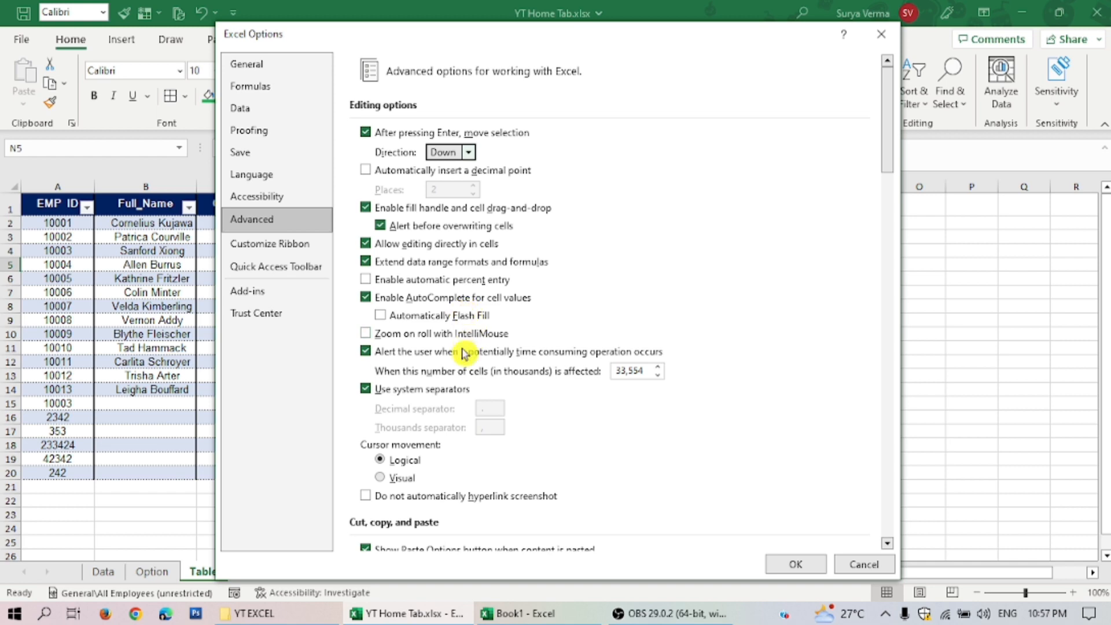
Step: Examine the Advanced options from cut, copy and paste through image quality, print and chart to the Display settings
scroll(459, 353, down, 3)
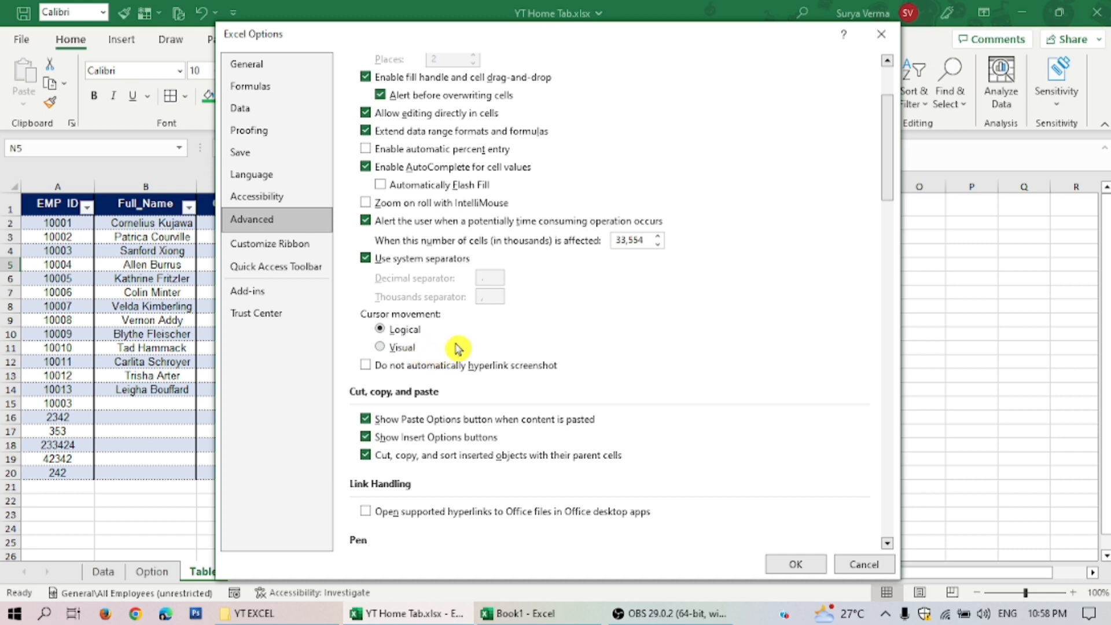
scroll(471, 451, down, 1)
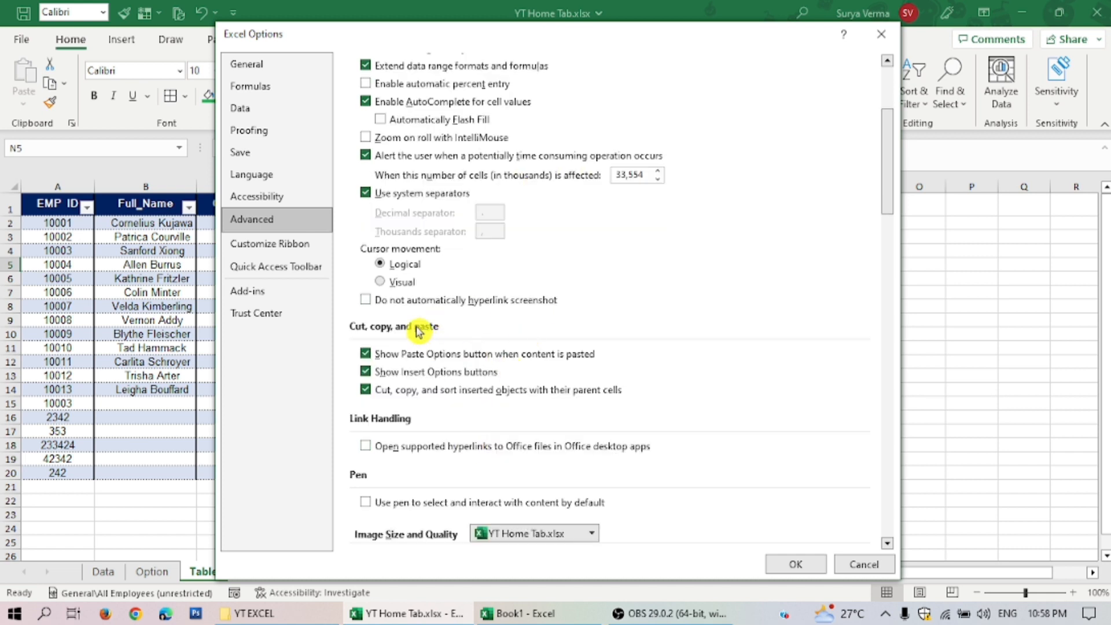
scroll(424, 347, down, 1)
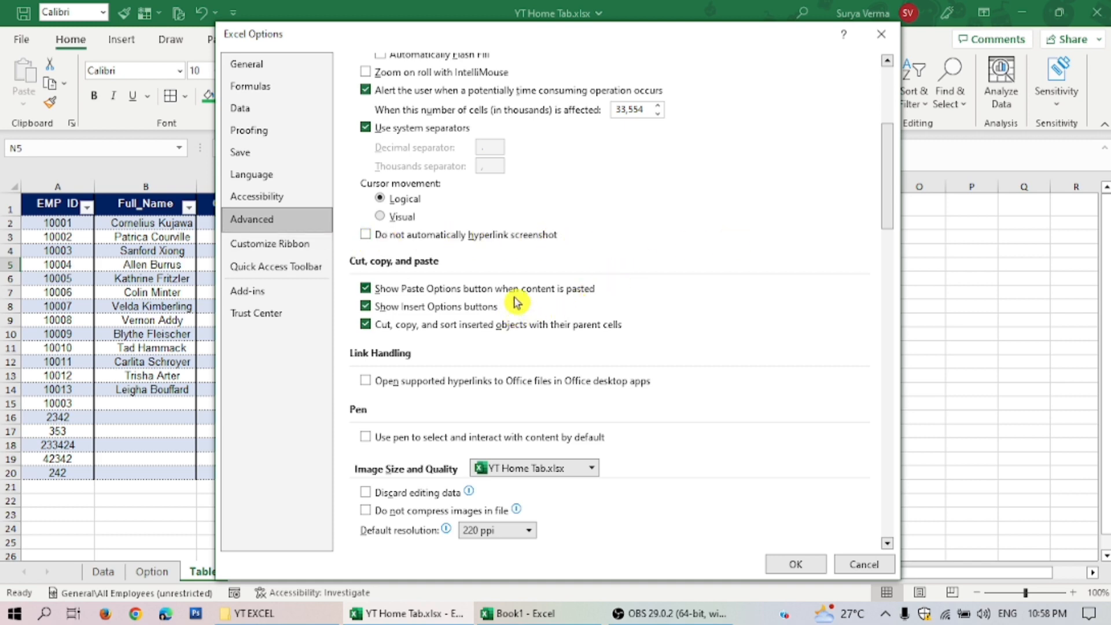
scroll(510, 313, down, 1)
scroll(510, 312, down, 2)
scroll(507, 312, down, 1)
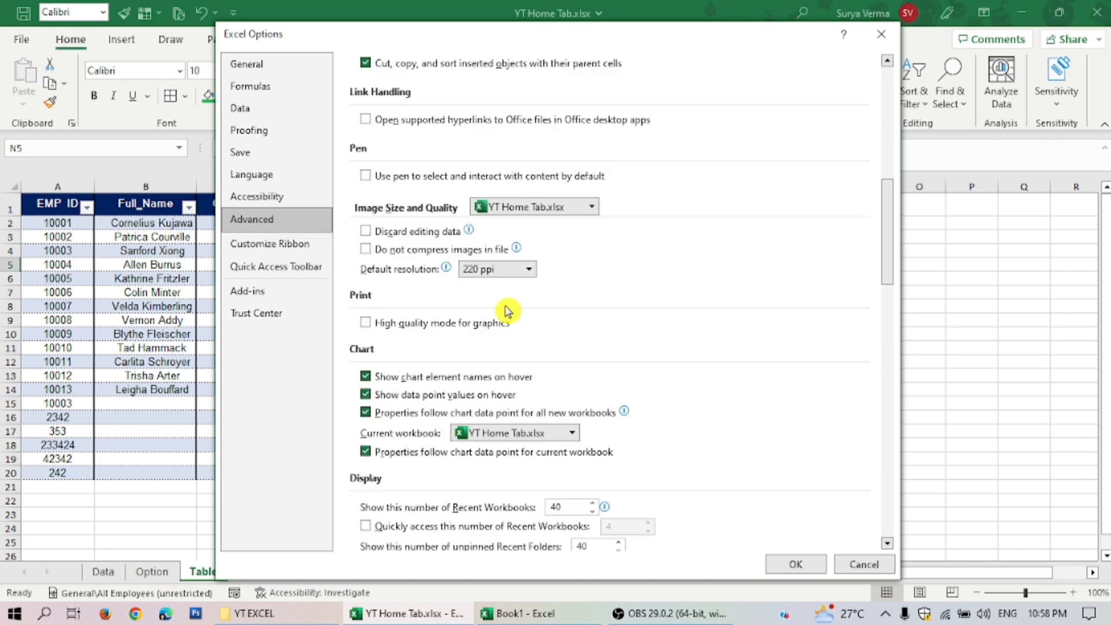
scroll(503, 311, down, 1)
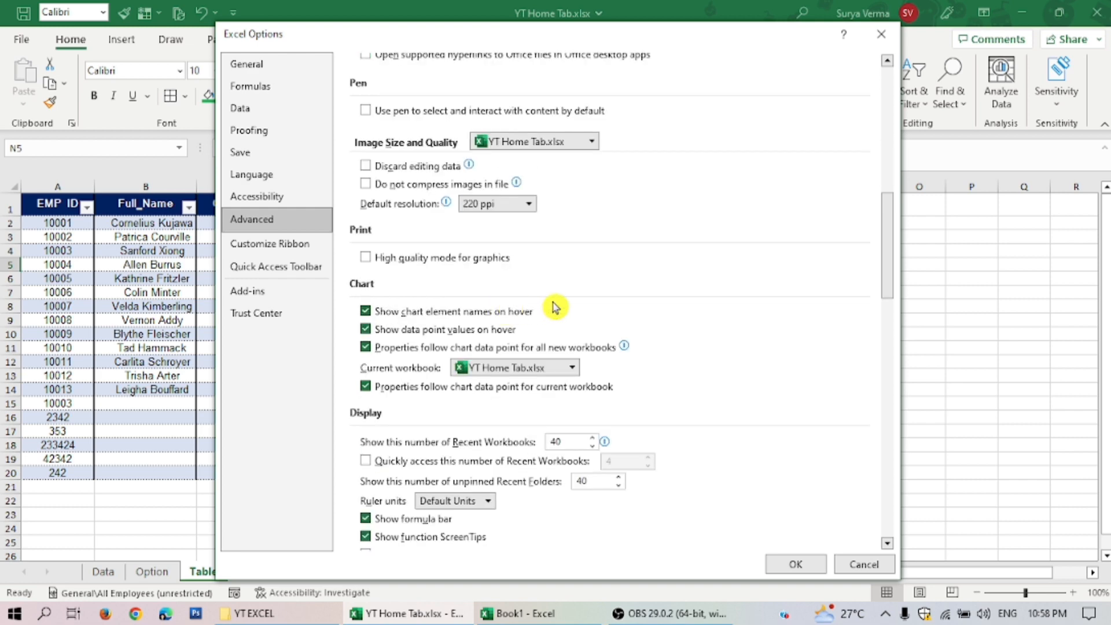
scroll(588, 312, down, 2)
scroll(589, 312, down, 1)
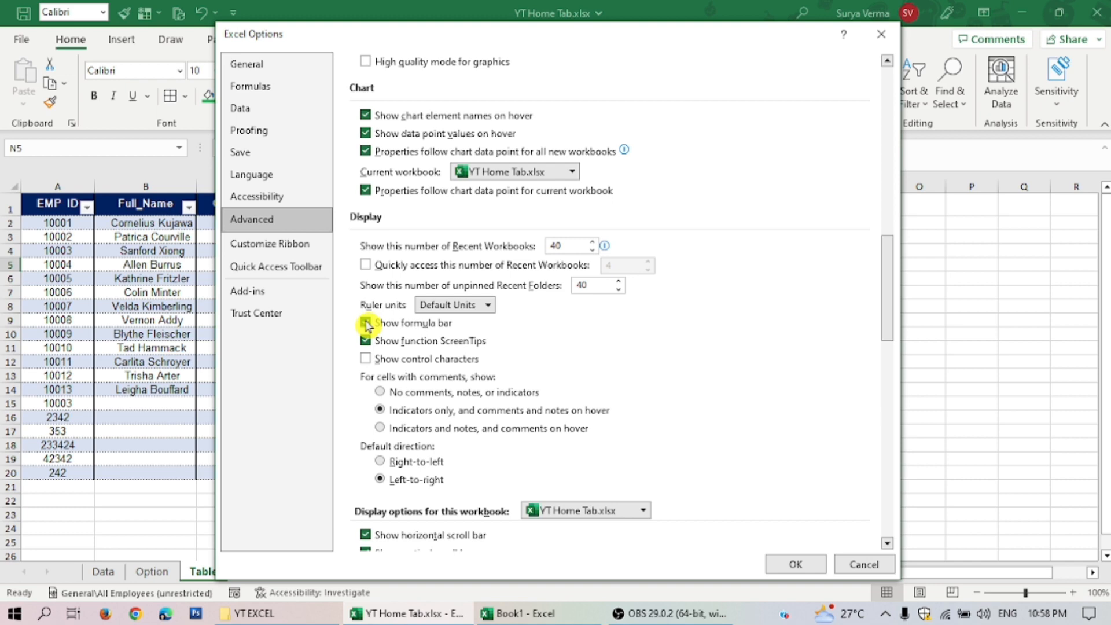
Step: Move the Excel Options dialog clear of the formula bar to examine the bar alongside its display option
drag(385, 23, 412, 206)
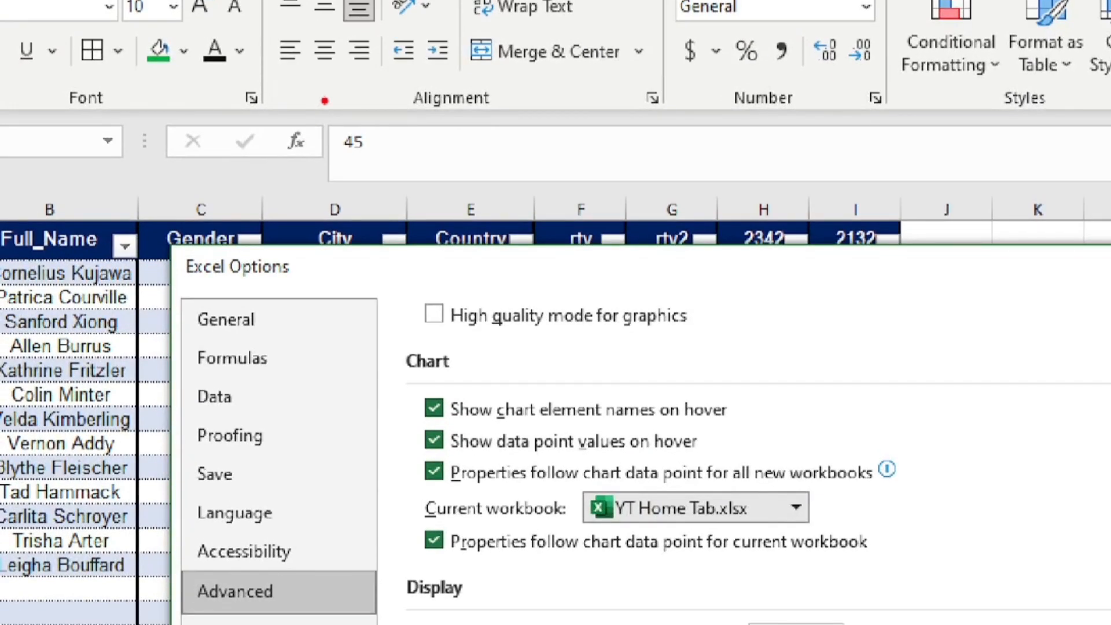
mouse_move(331, 92)
mouse_down()
mouse_move(277, 212)
mouse_move(538, 186)
mouse_up()
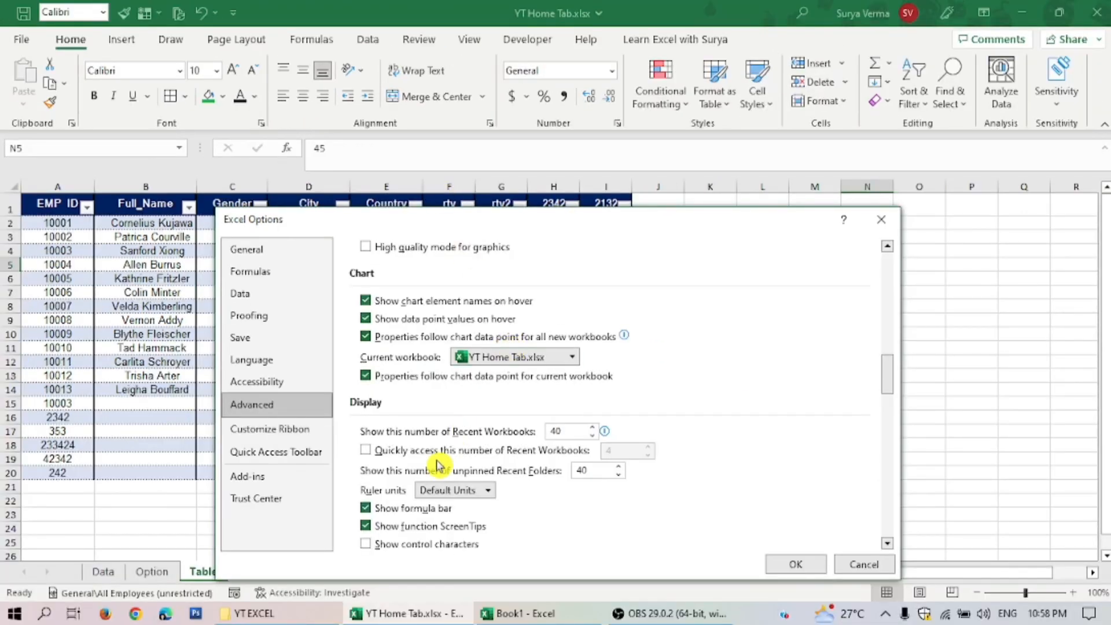
Step: Turn off the formula bar display in the Advanced options and apply the change
scroll(399, 477, down, 2)
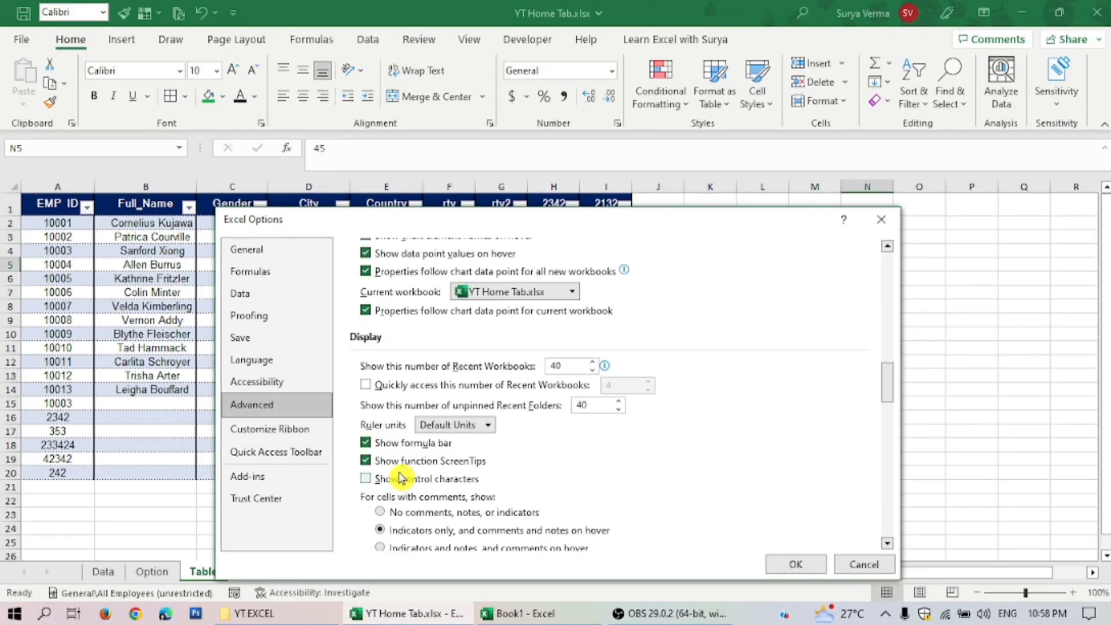
click(371, 442)
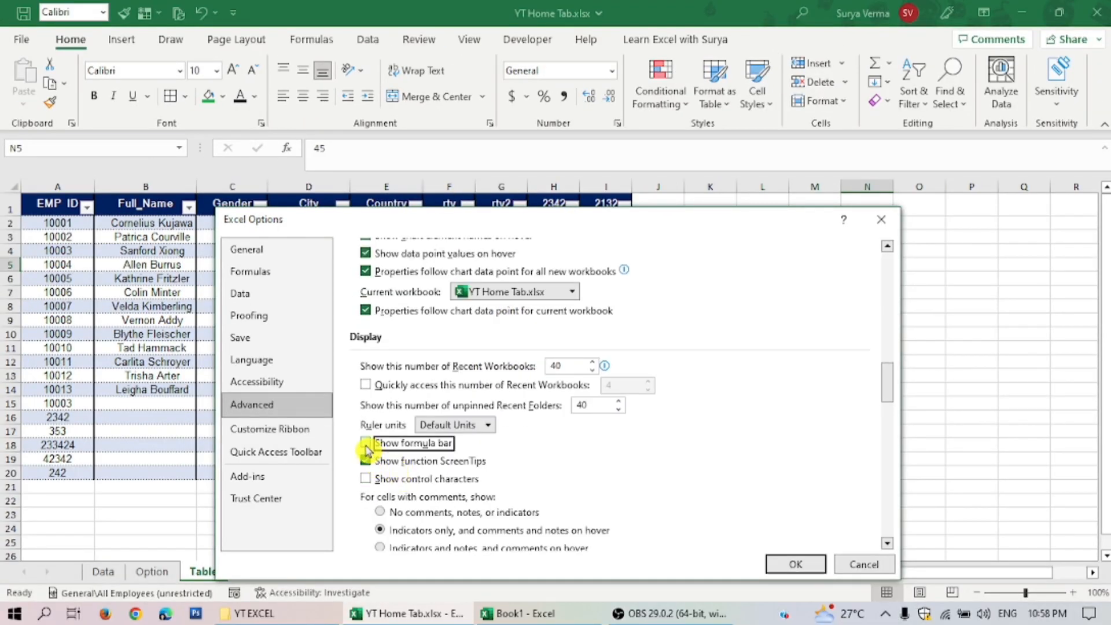
click(787, 563)
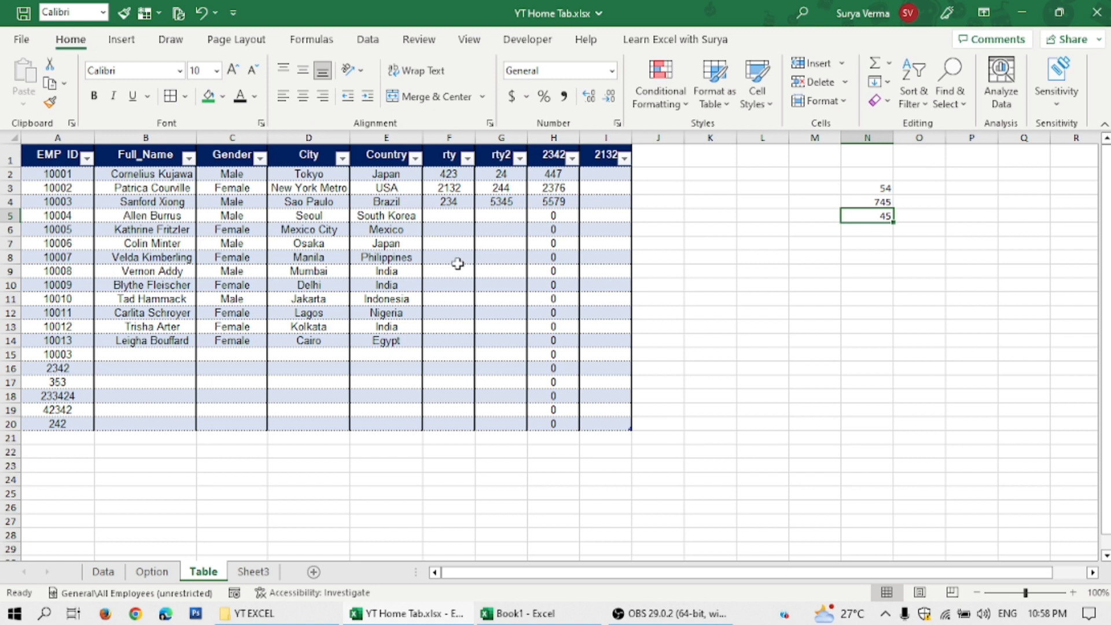
Step: Reopen Excel Options and turn the formula bar display back on in the Advanced display settings
click(22, 40)
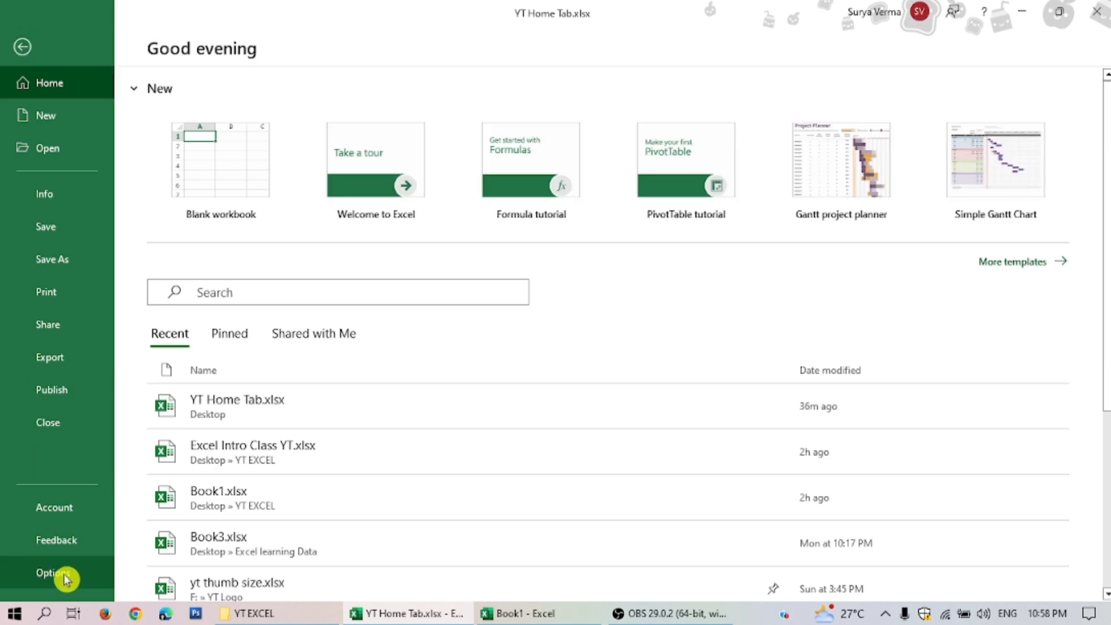
key(Escape)
click(245, 223)
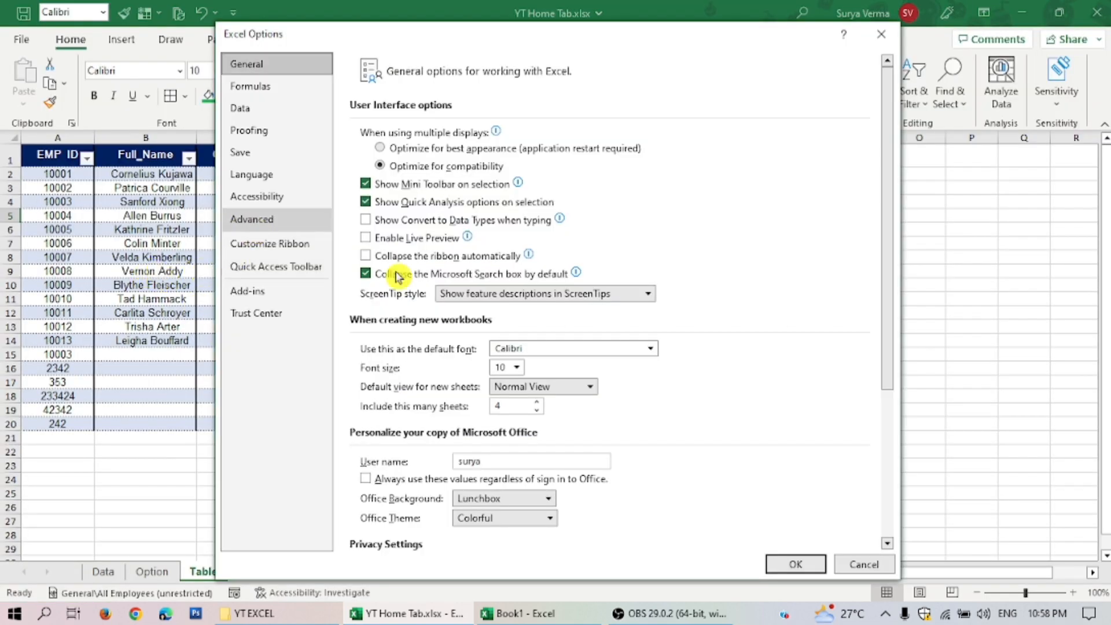
scroll(471, 373, down, 8)
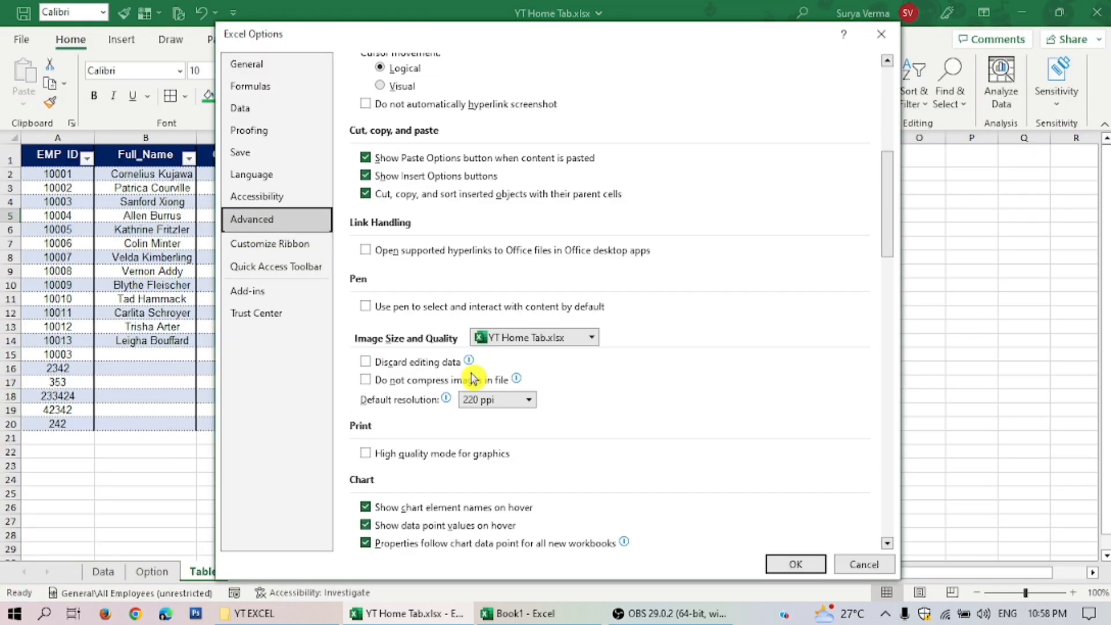
scroll(472, 377, down, 1)
scroll(473, 377, down, 1)
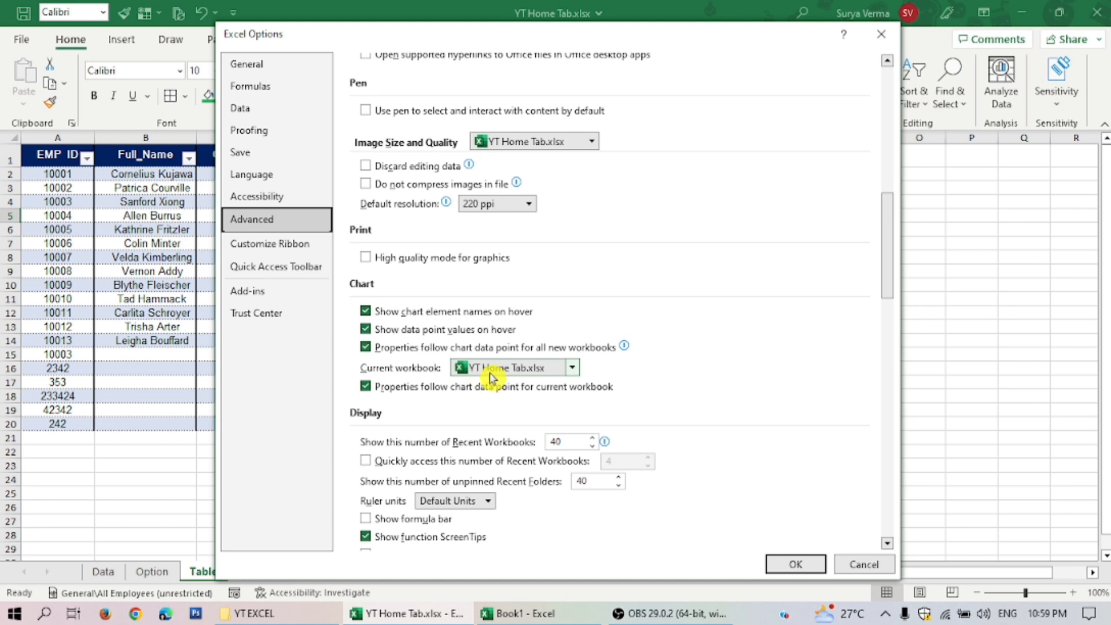
scroll(496, 324, down, 2)
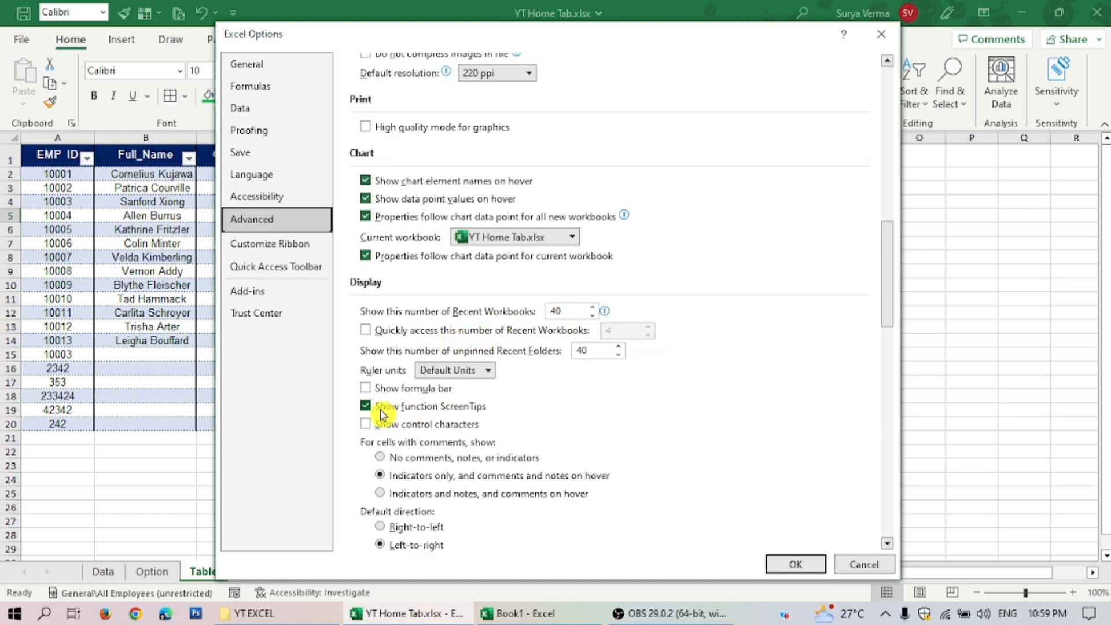
click(366, 389)
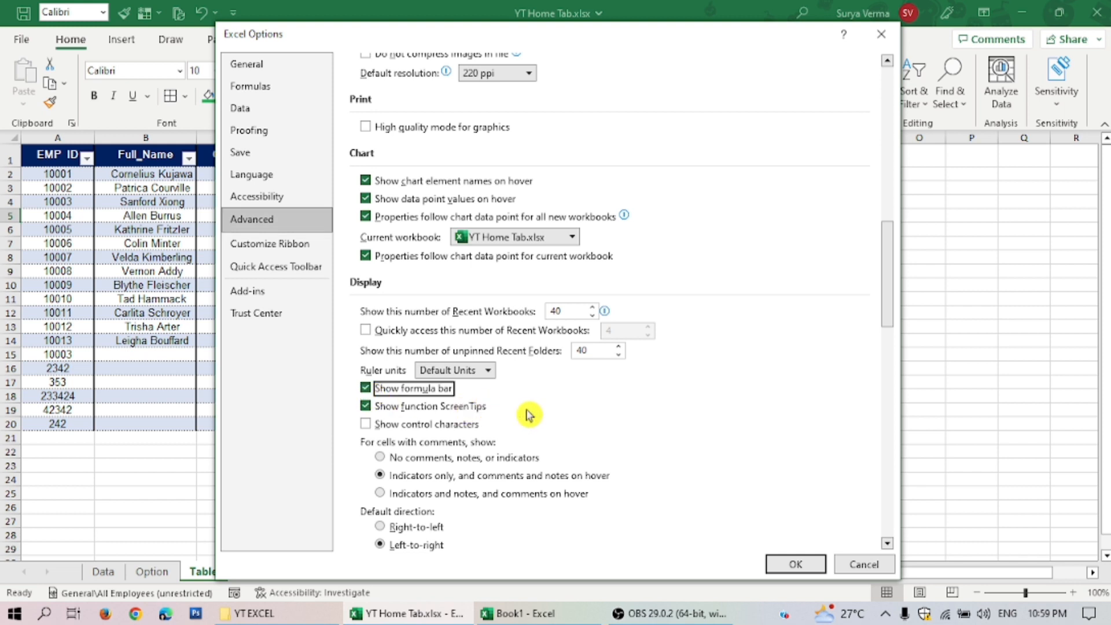
Step: Hide the horizontal scroll bar, vertical scroll bar and sheet tabs for the YT Home Tab.xlsx workbook and apply the options
scroll(533, 411, down, 3)
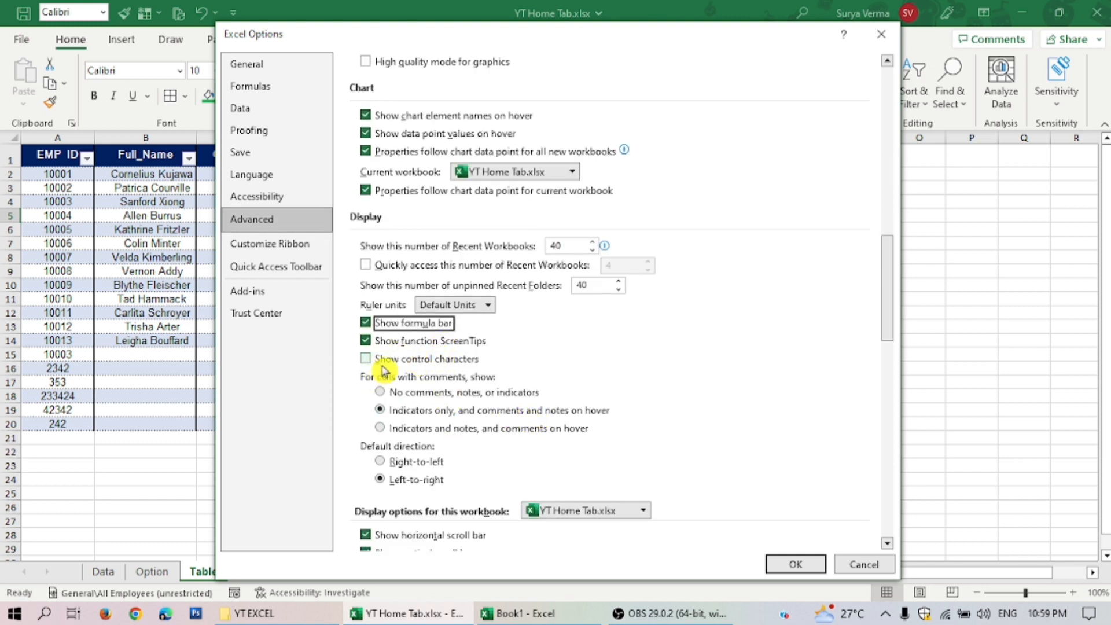
scroll(509, 412, down, 6)
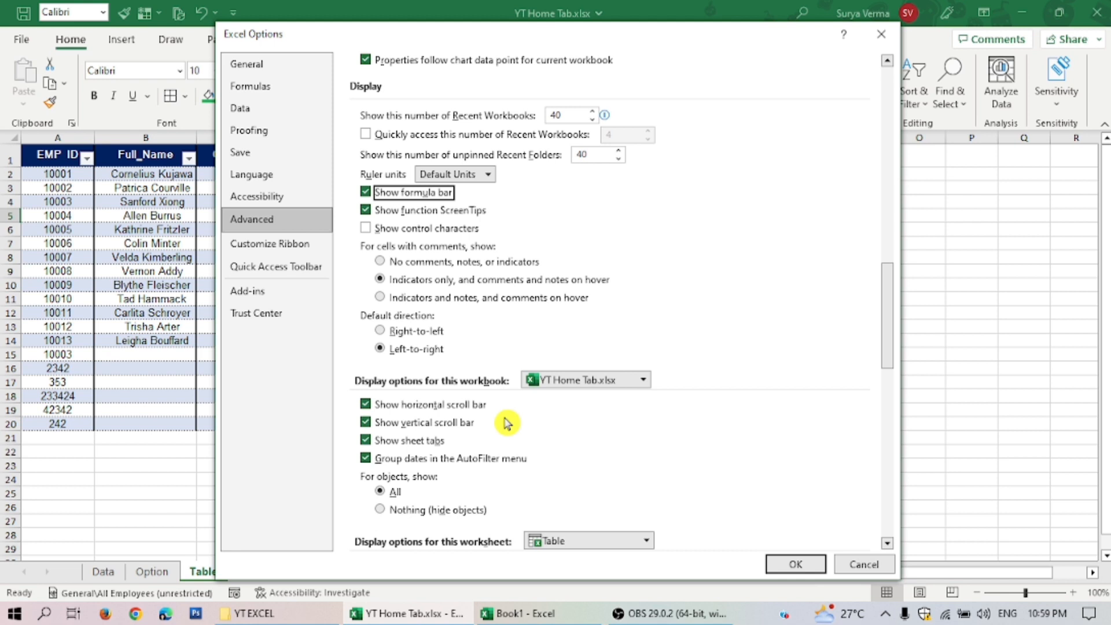
scroll(682, 401, down, 2)
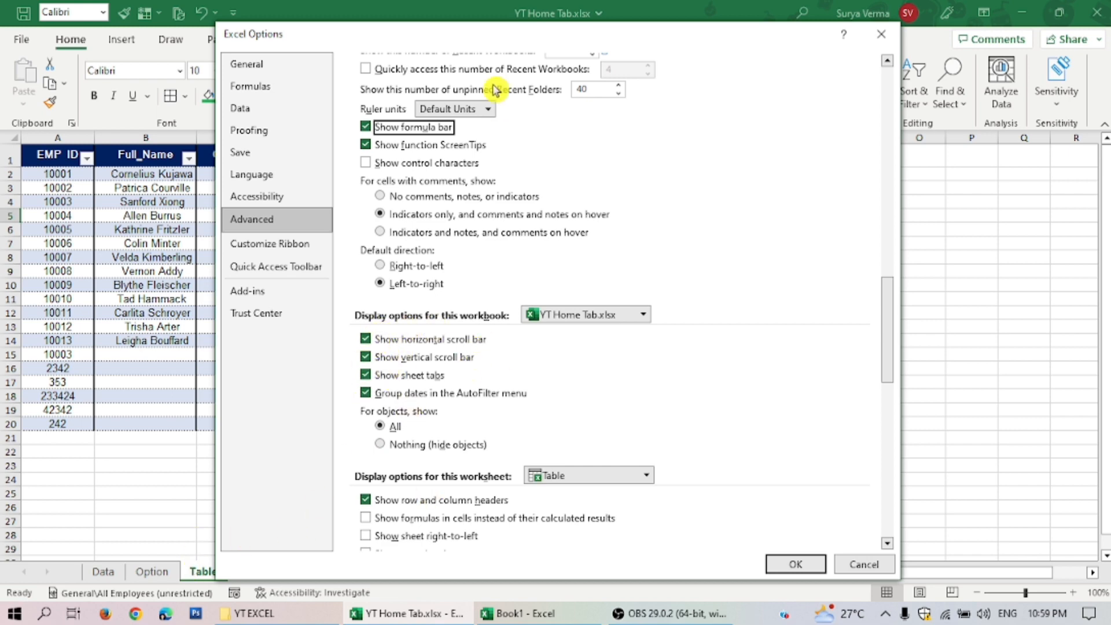
mouse_move(495, 44)
mouse_down()
mouse_move(498, 129)
mouse_move(488, 56)
mouse_up()
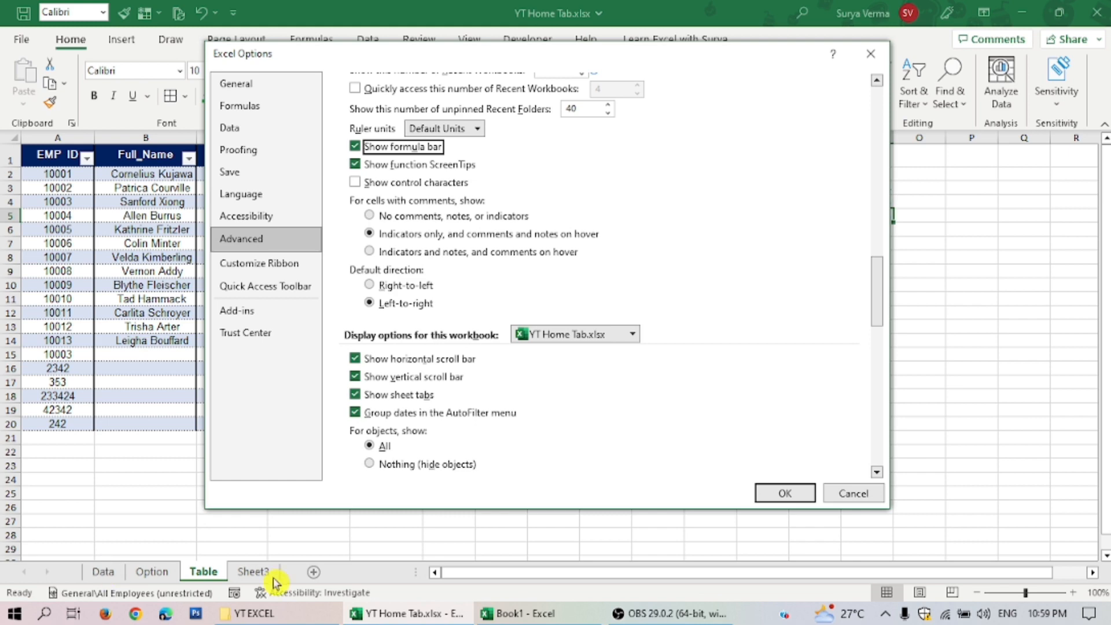
click(356, 360)
click(355, 377)
click(355, 394)
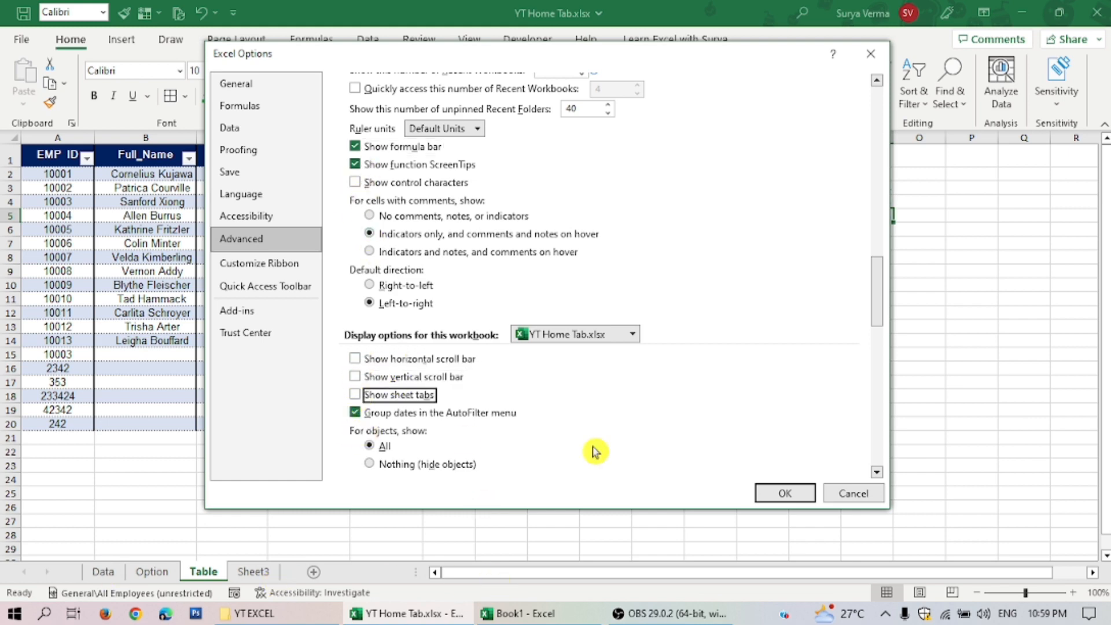
click(772, 494)
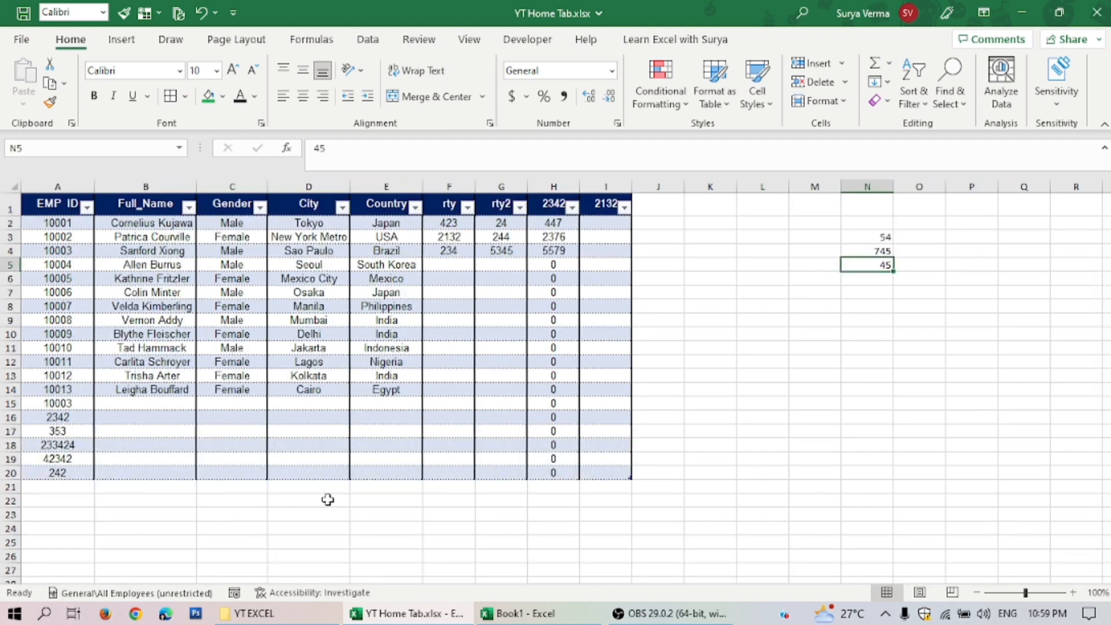
Step: Browse the workbook's sheets without their tabs, return to the Table sheet and look over its data range B1:I20
click(267, 527)
click(309, 318)
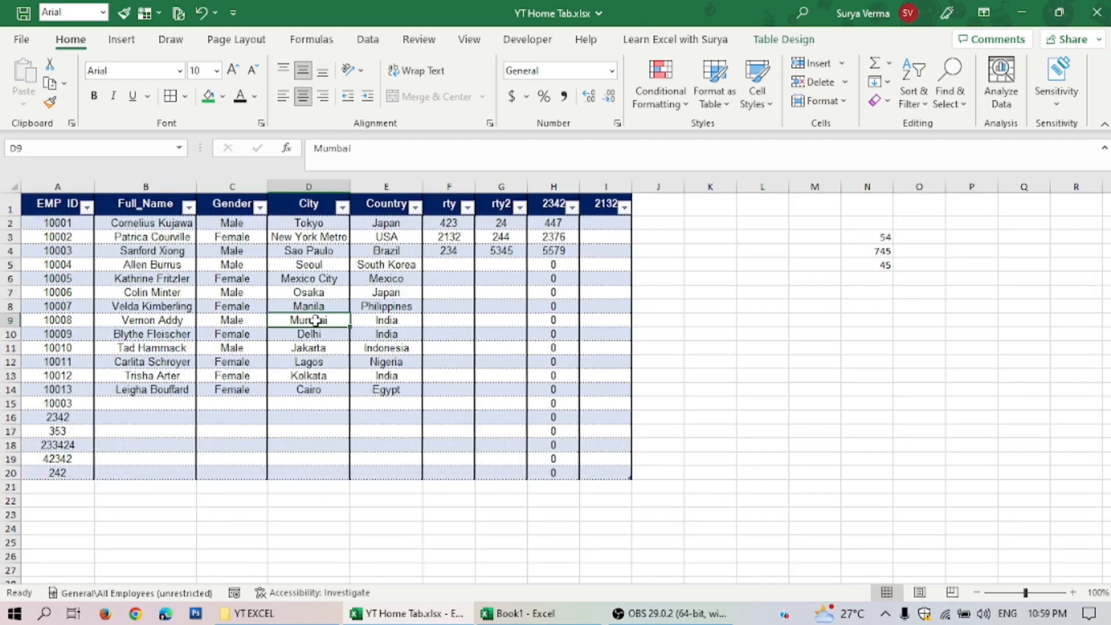
key(ctrl+Page_Up)
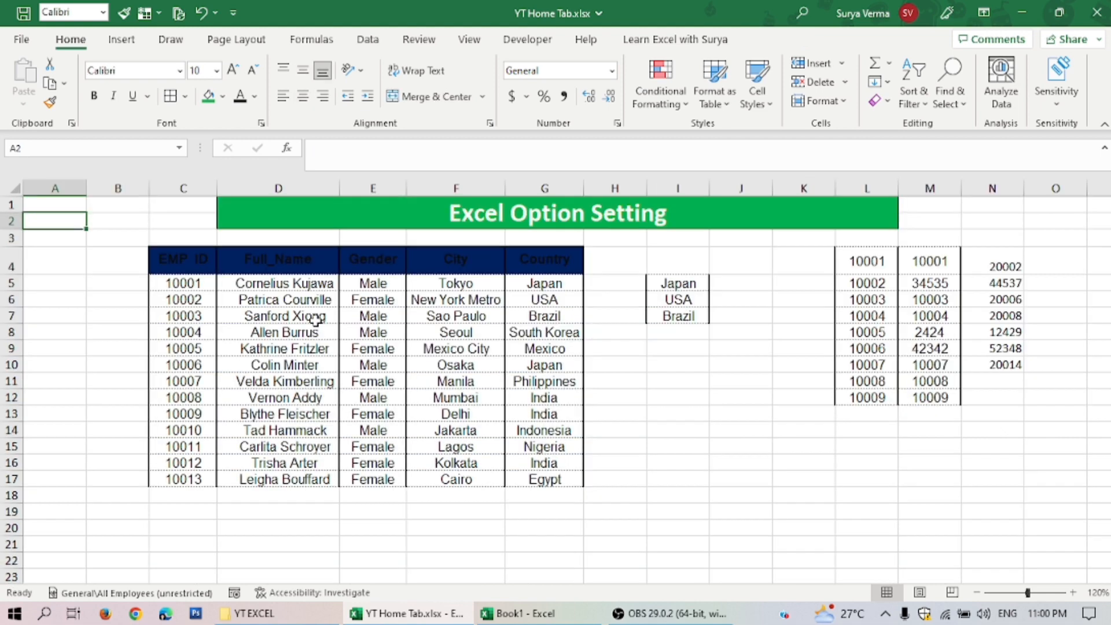
key(ctrl+Page_Up)
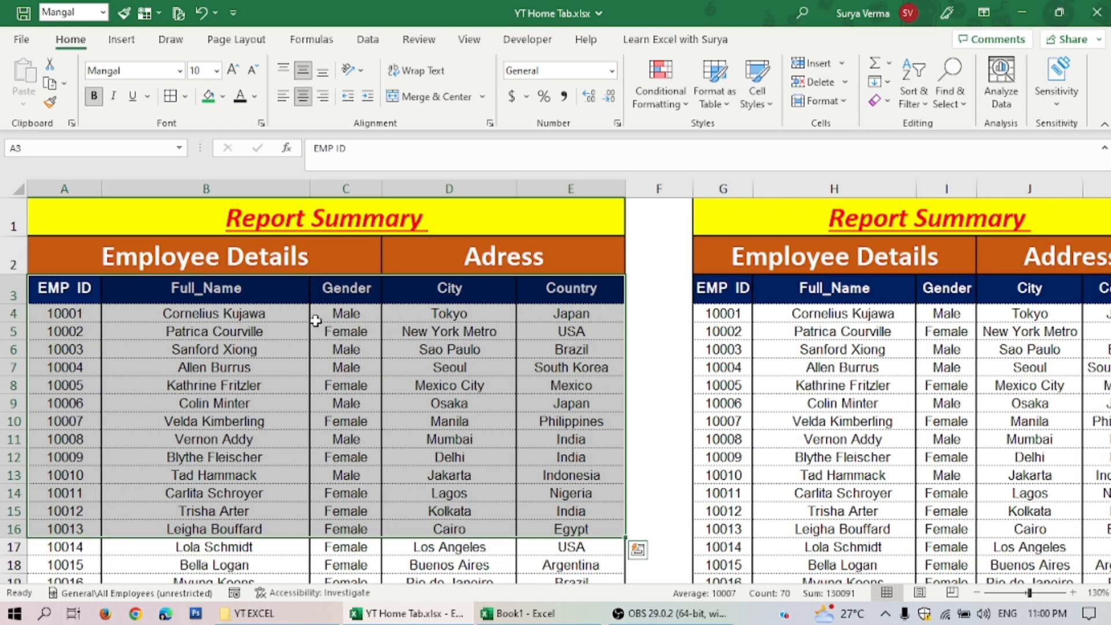
key(ctrl+Page_Down)
key(ctrl+Page_Down)
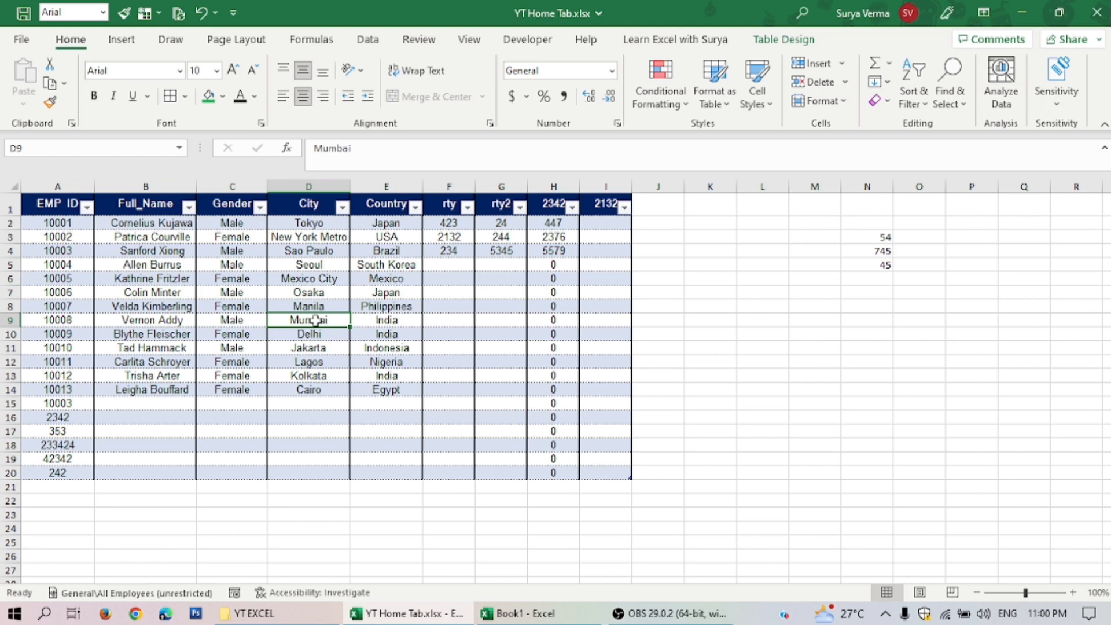
key(ctrl+Page_Down)
key(ctrl+Page_Up)
drag(127, 202, 602, 473)
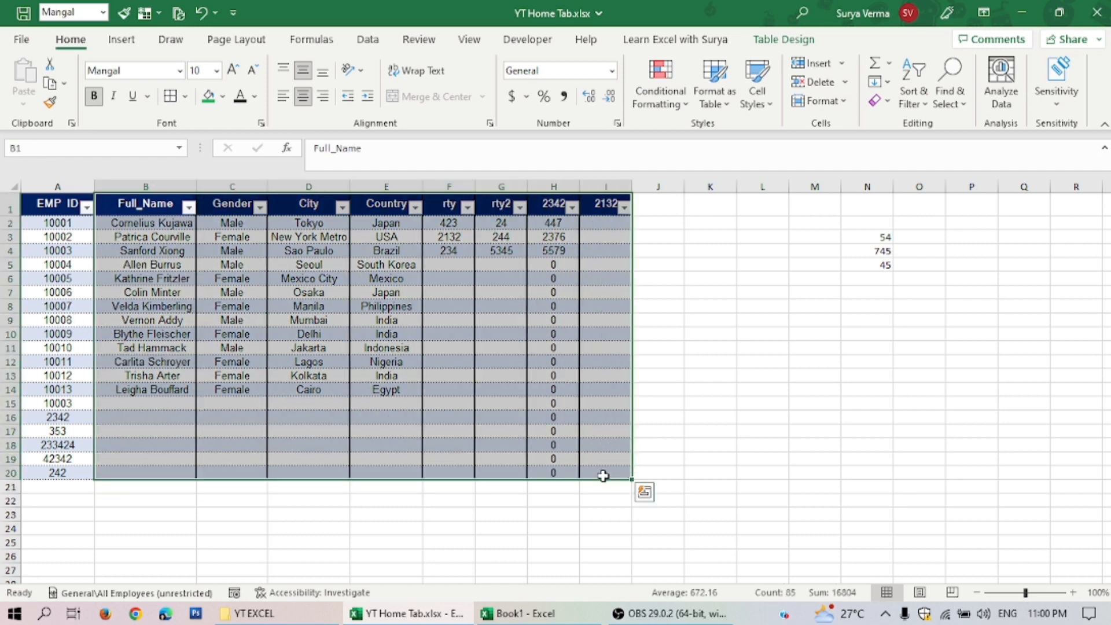
click(603, 471)
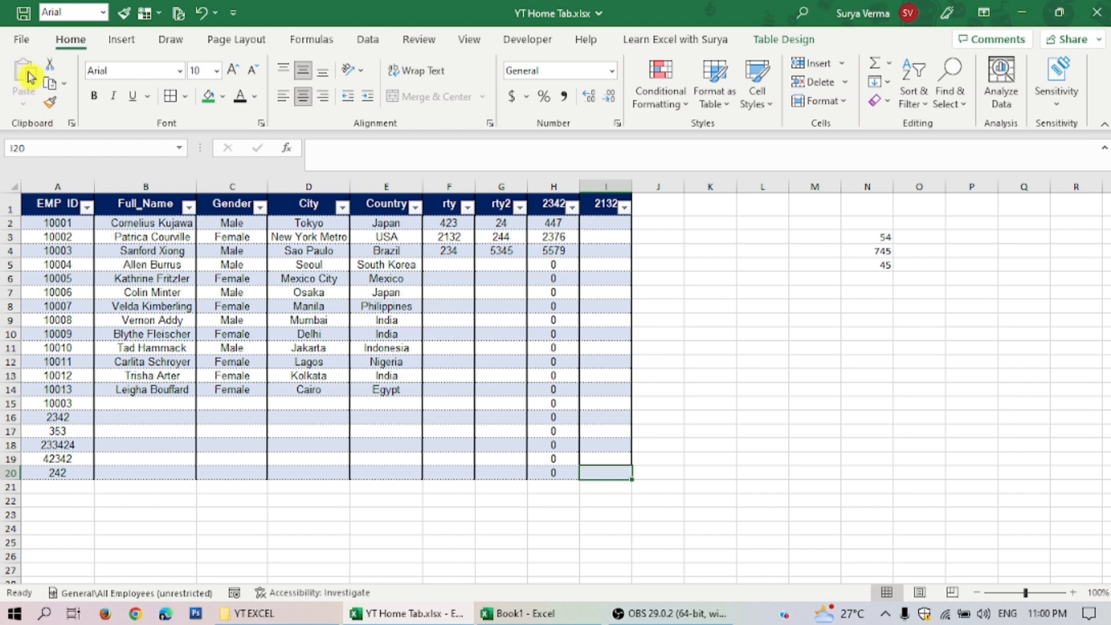
Step: Reopen Excel Options and examine the Advanced settings from image quality through to Lotus compatibility
click(23, 39)
click(45, 572)
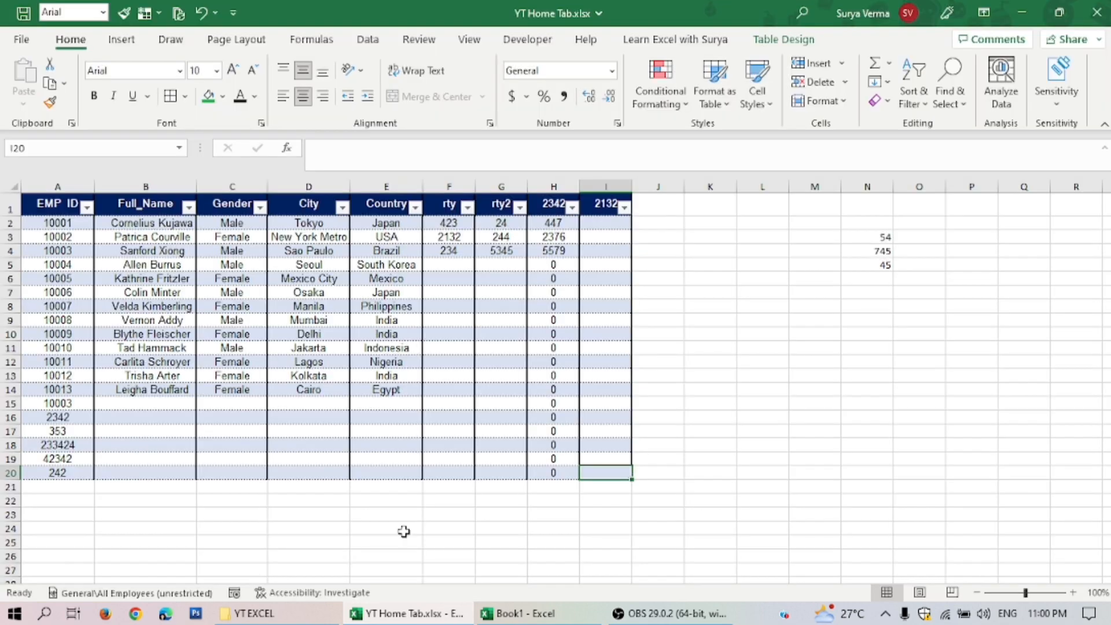
click(252, 218)
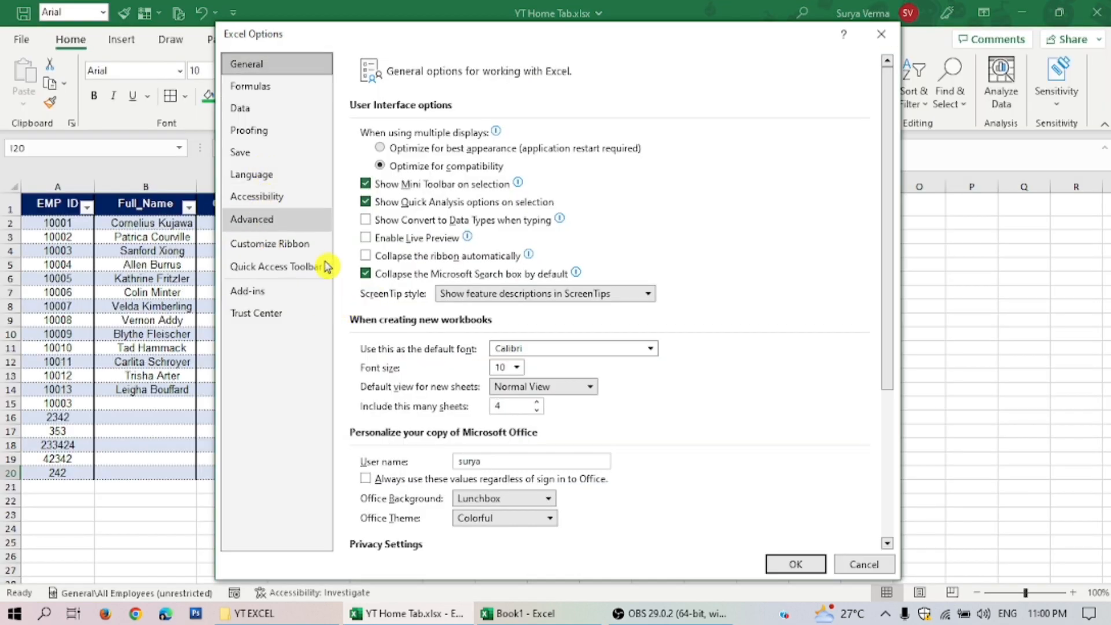
scroll(456, 356, down, 15)
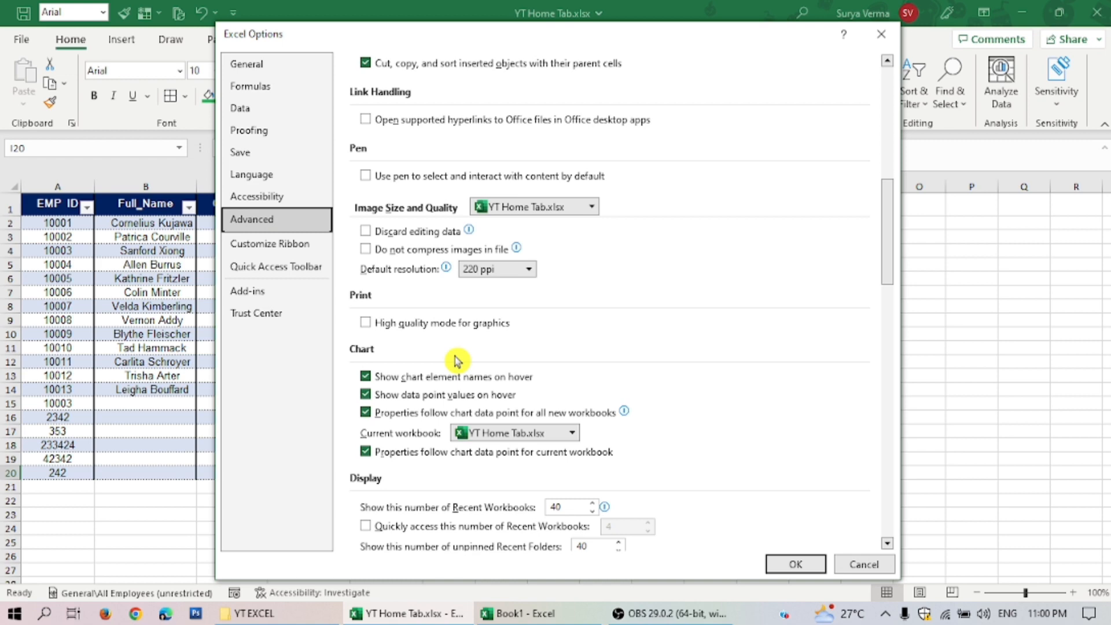
scroll(455, 359, down, 20)
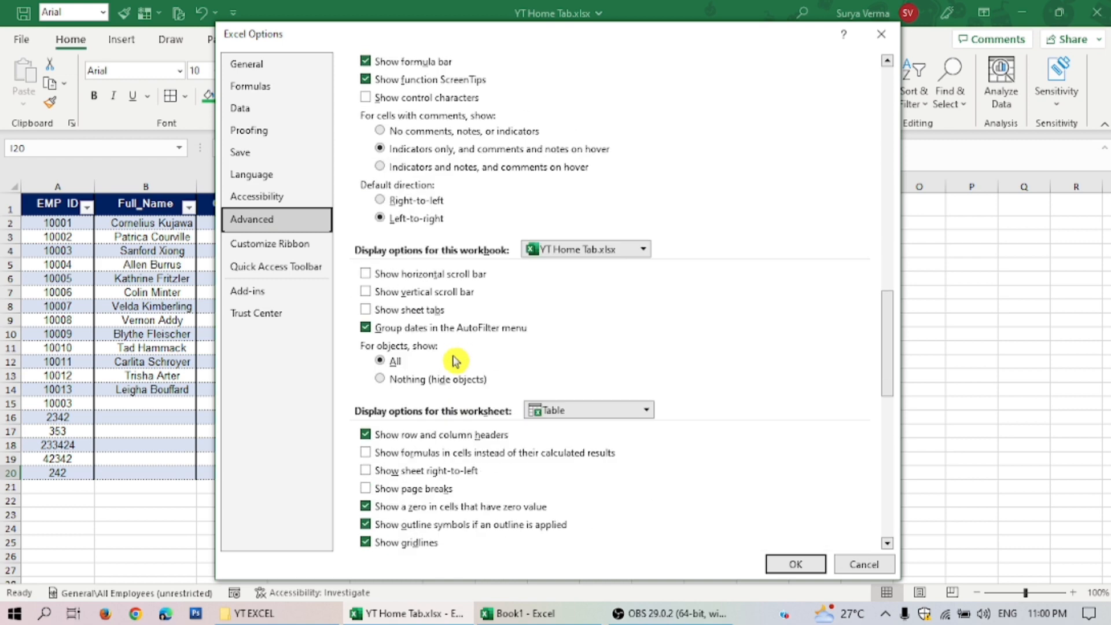
scroll(456, 359, down, 2)
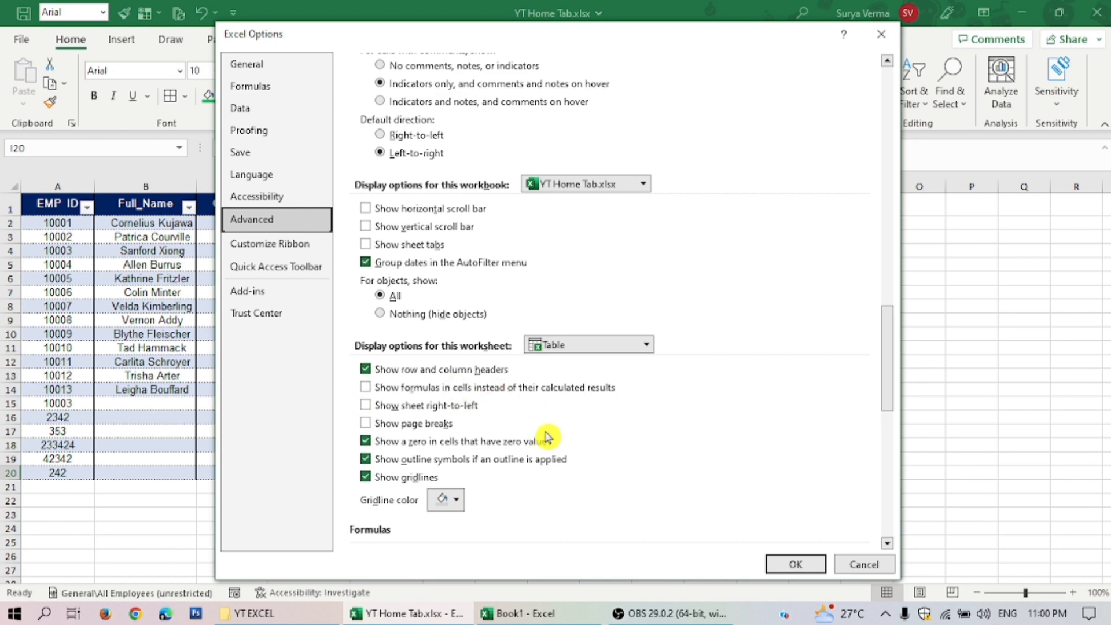
scroll(547, 438, down, 12)
scroll(546, 438, down, 4)
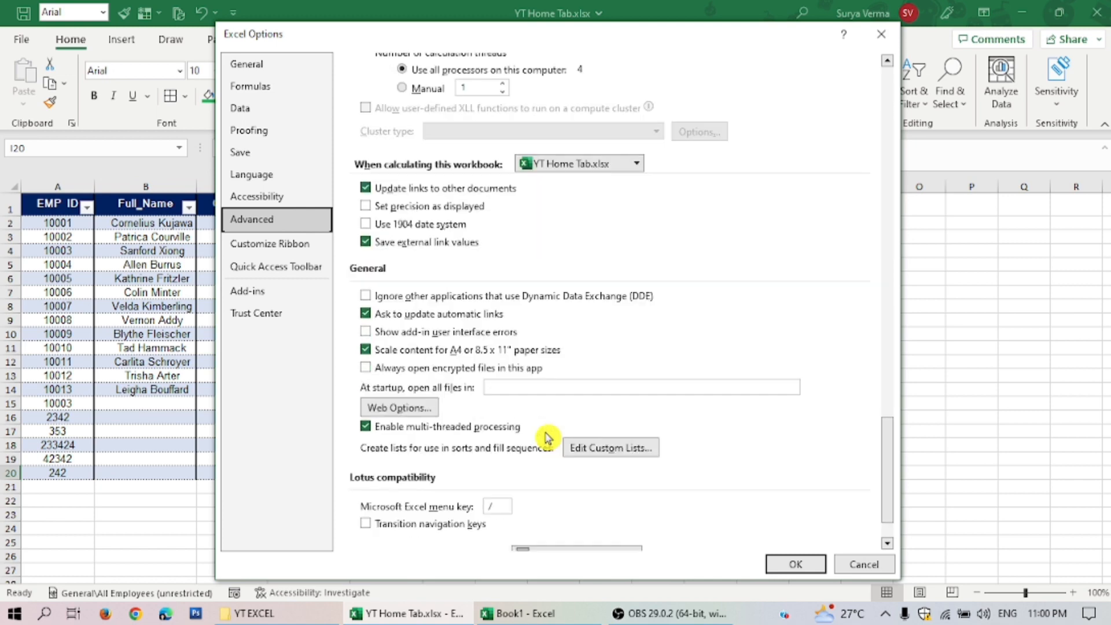
scroll(547, 438, down, 2)
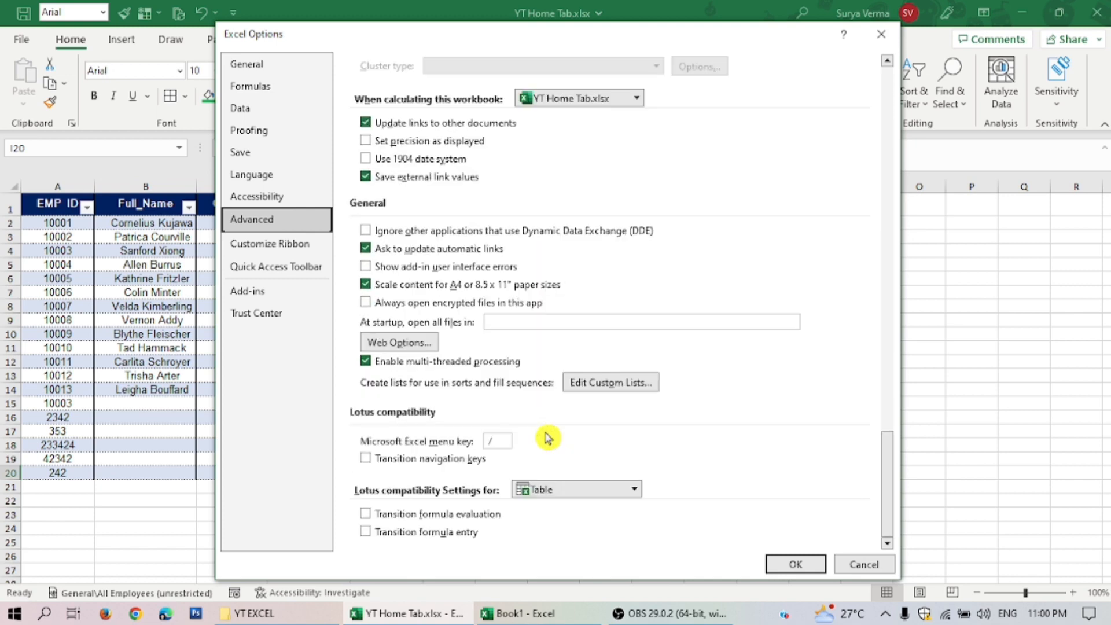
Step: Show the horizontal scroll bar, vertical scroll bar and sheet tabs again for this workbook and apply the options
scroll(546, 438, up, 10)
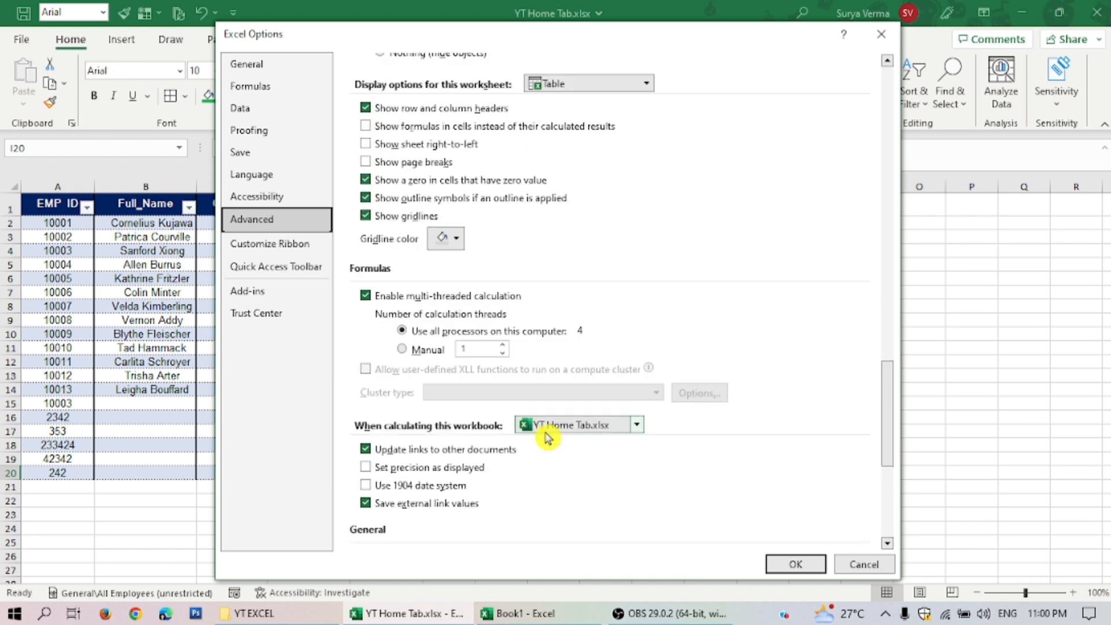
scroll(477, 191, up, 8)
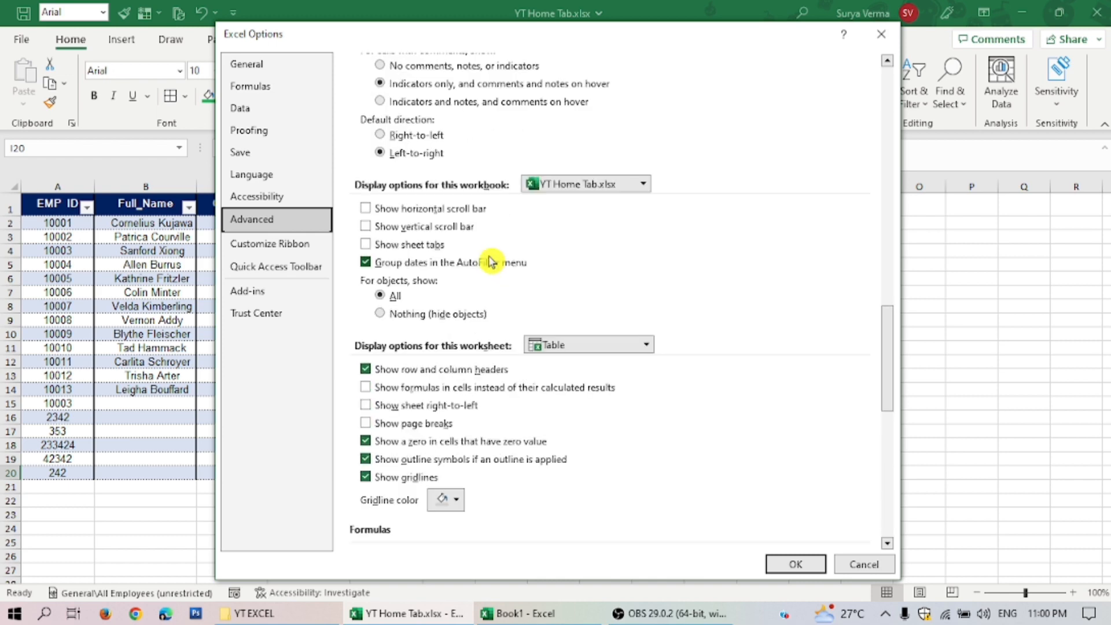
click(456, 209)
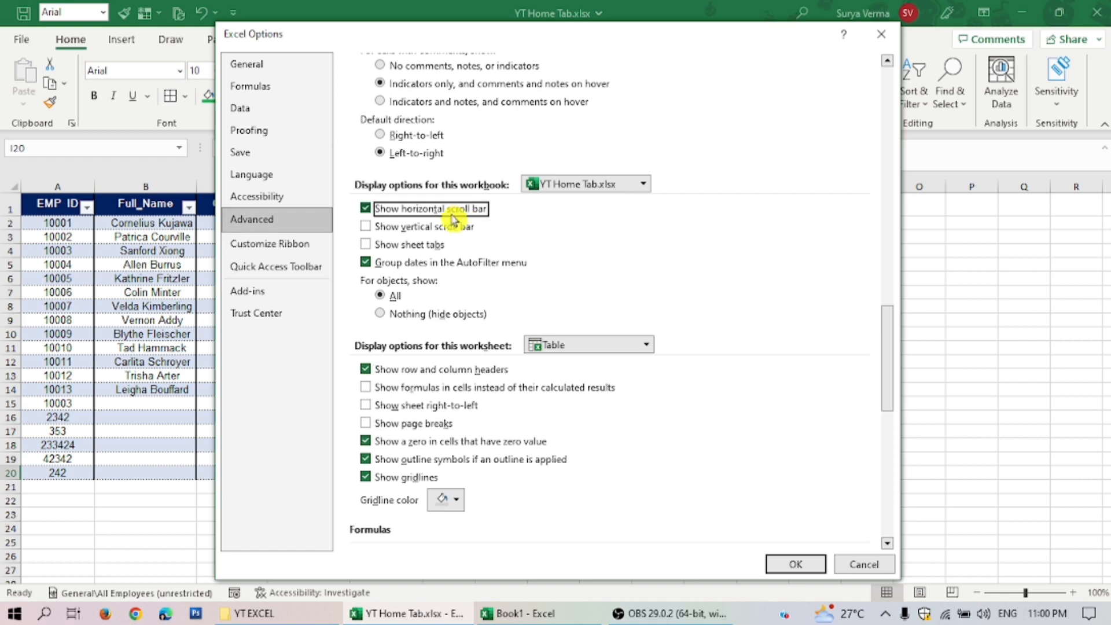
click(447, 227)
click(409, 245)
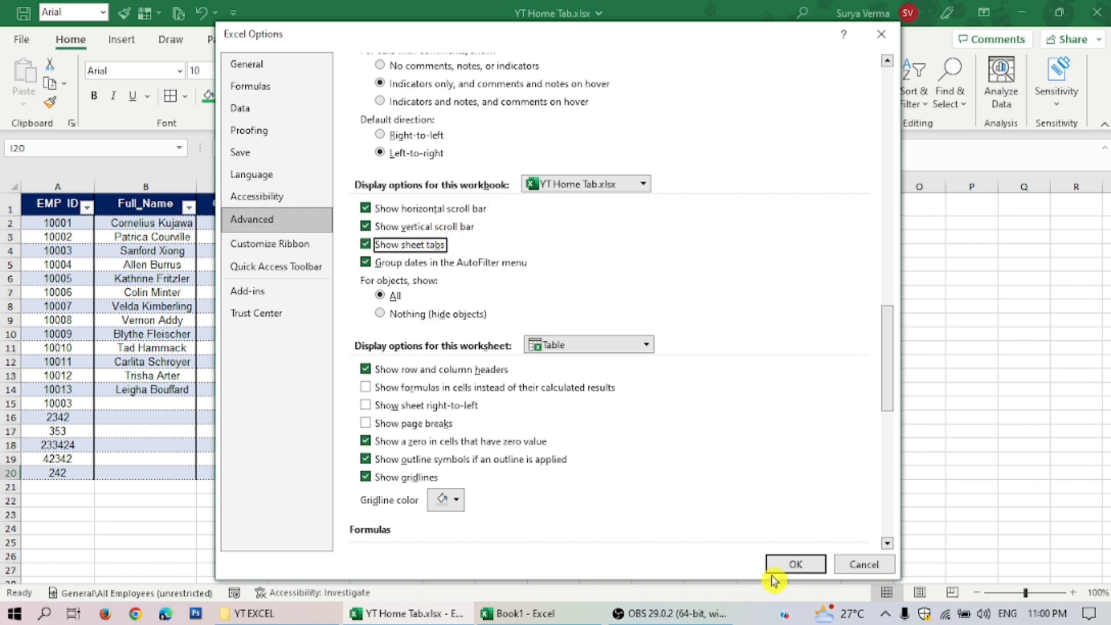
click(784, 563)
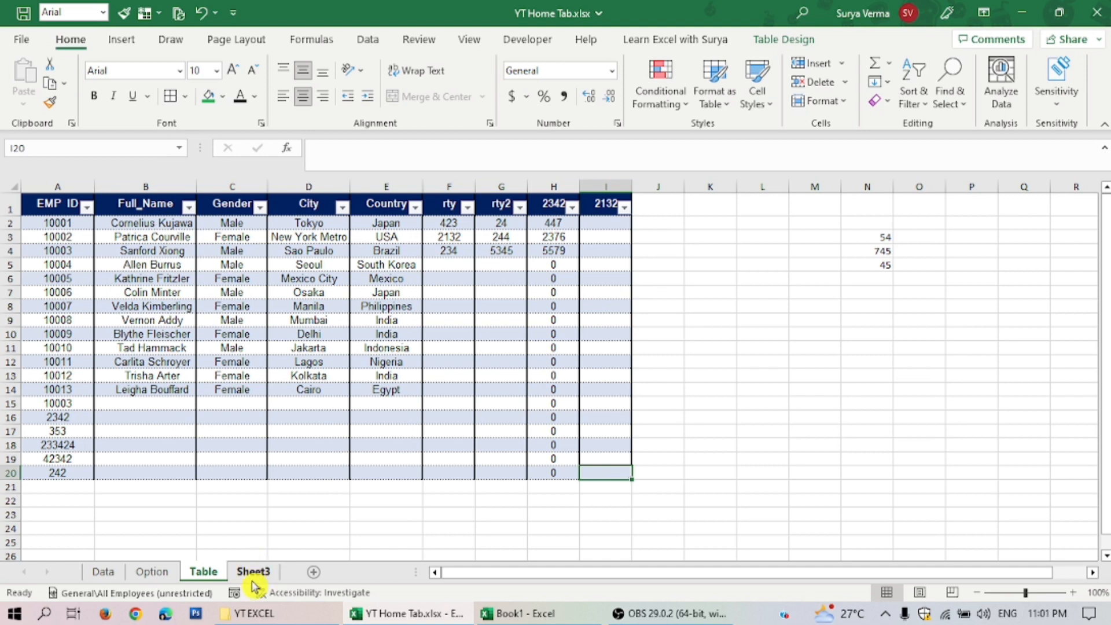
Step: Hide Sheet3 in the YT Home Tab.xlsx workbook and select cell D16 on the Table sheet
click(263, 573)
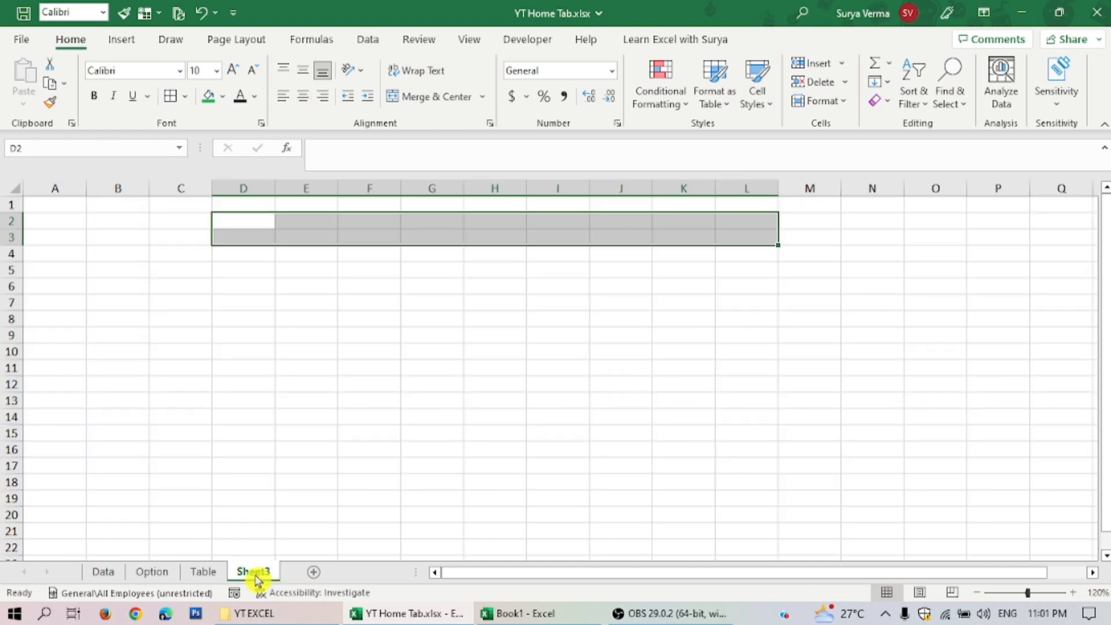
click(276, 257)
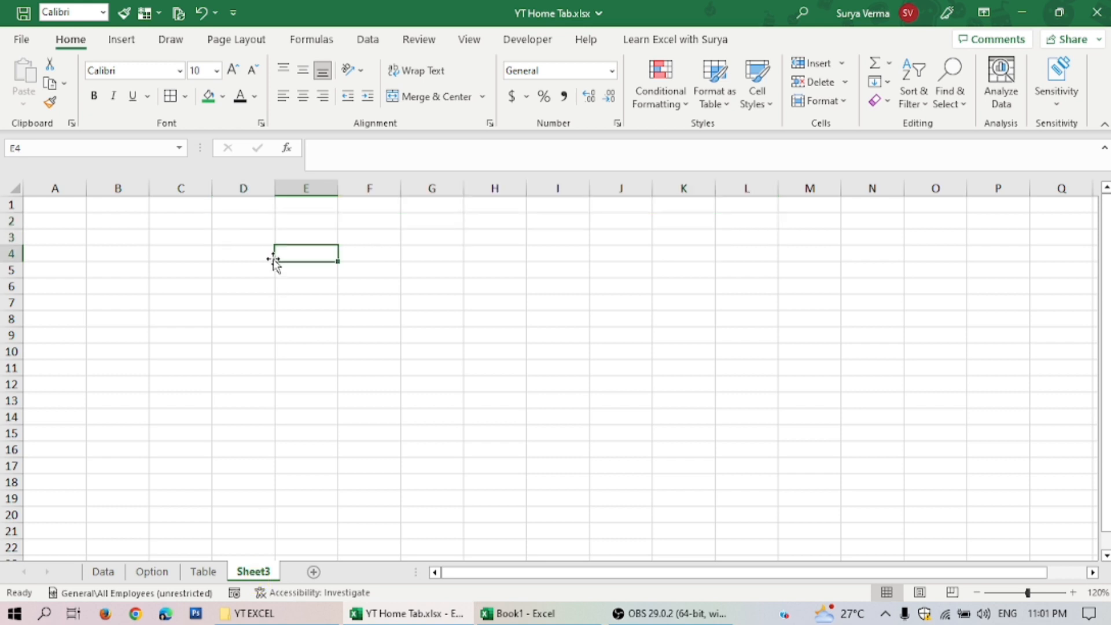
right_click(258, 573)
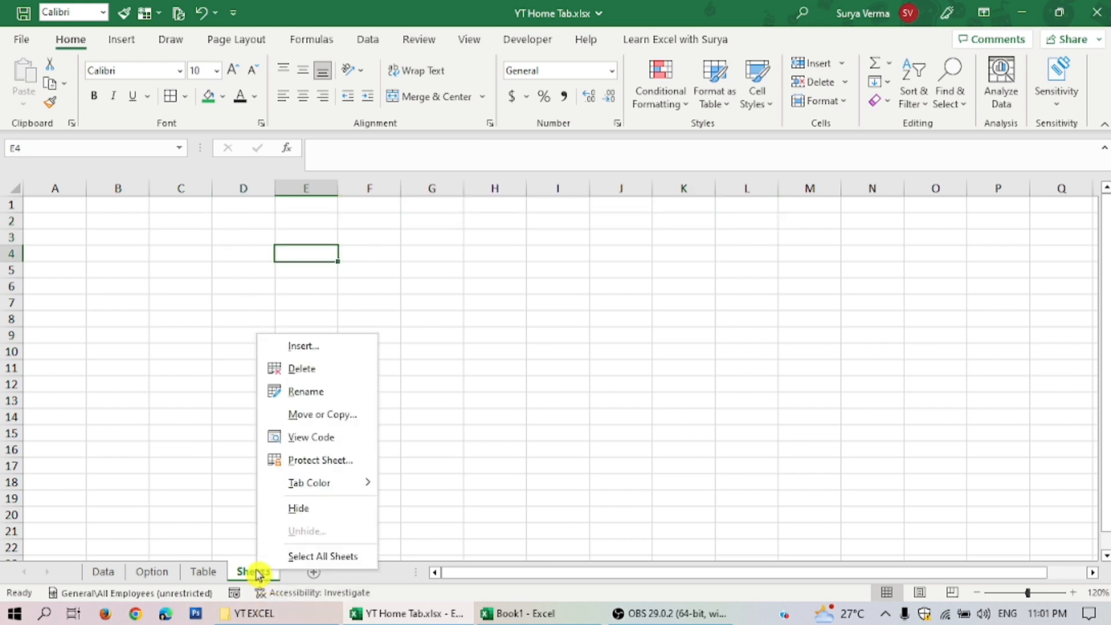
click(311, 509)
click(278, 419)
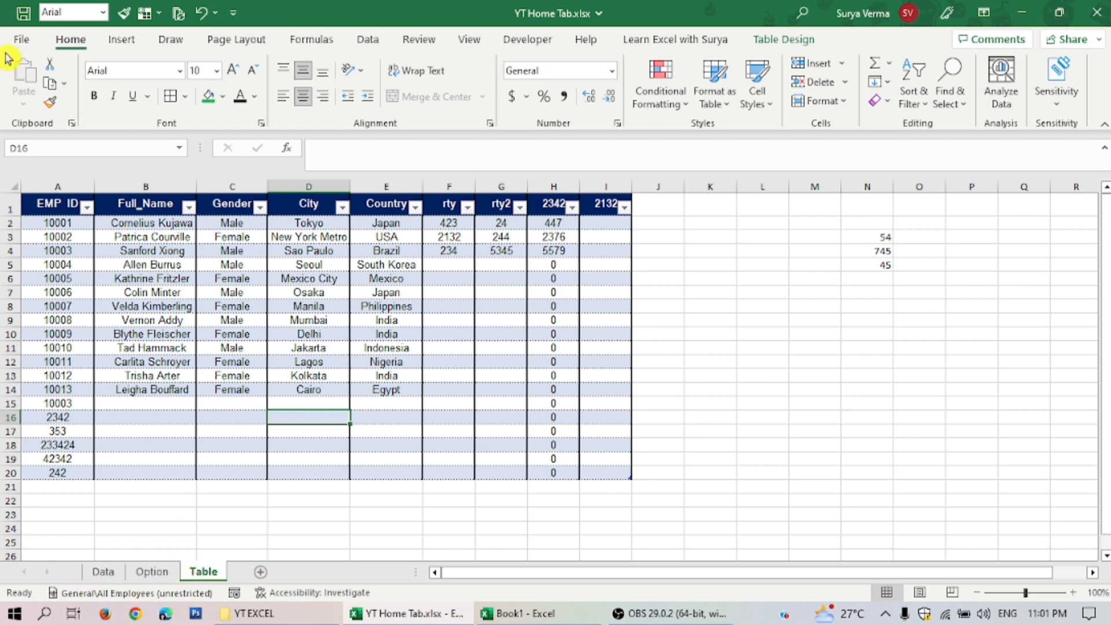
Step: Unhide Sheet3 from the workbook's list of hidden sheets
right_click(214, 570)
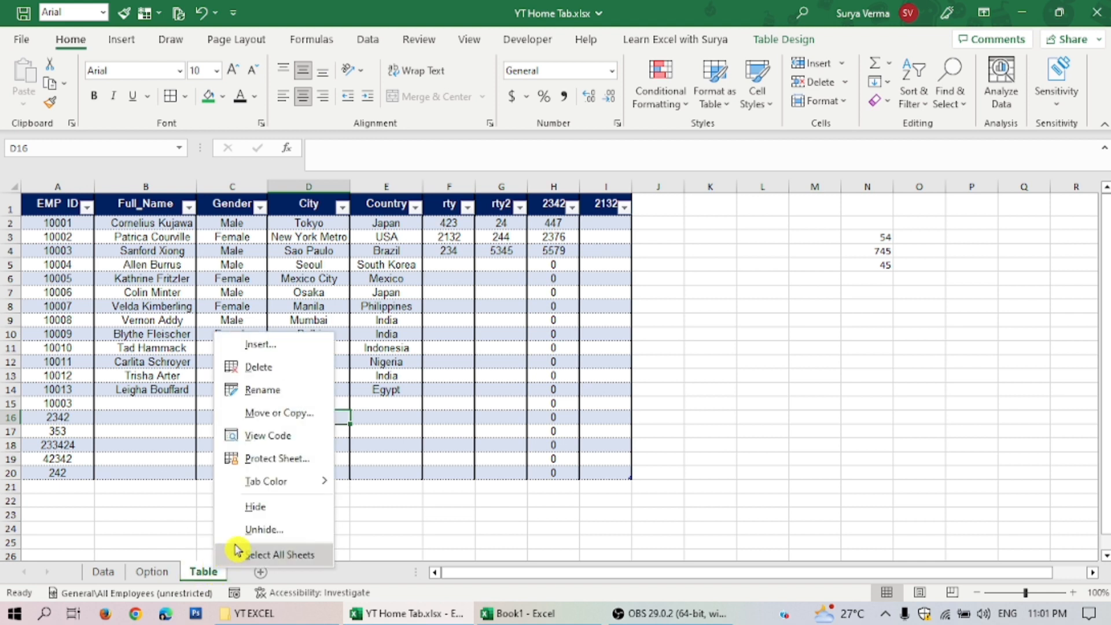
click(257, 529)
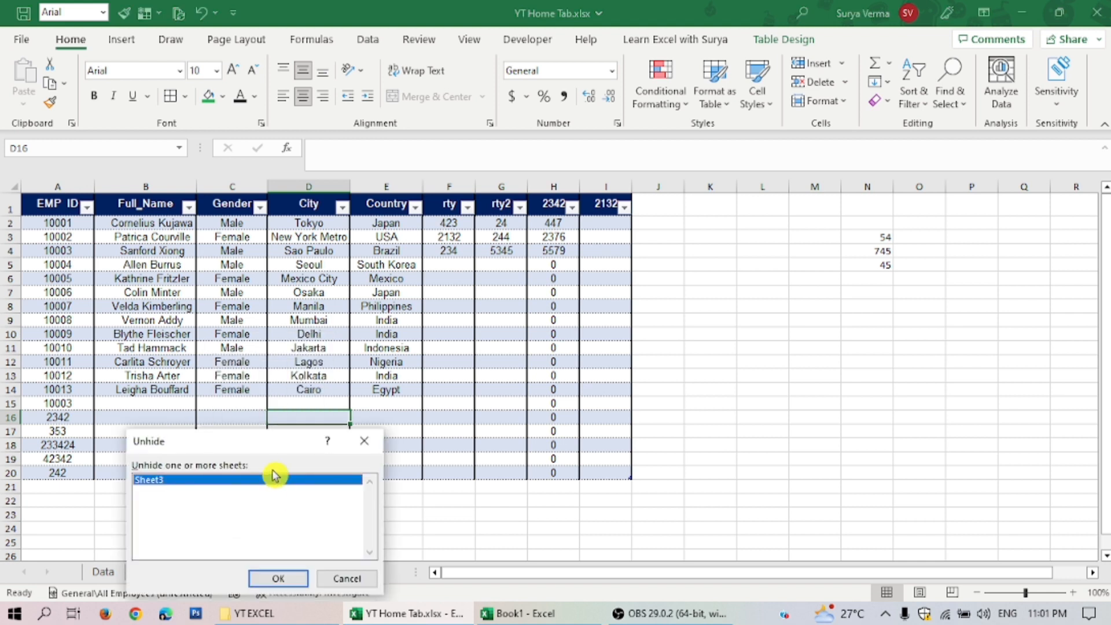
click(276, 578)
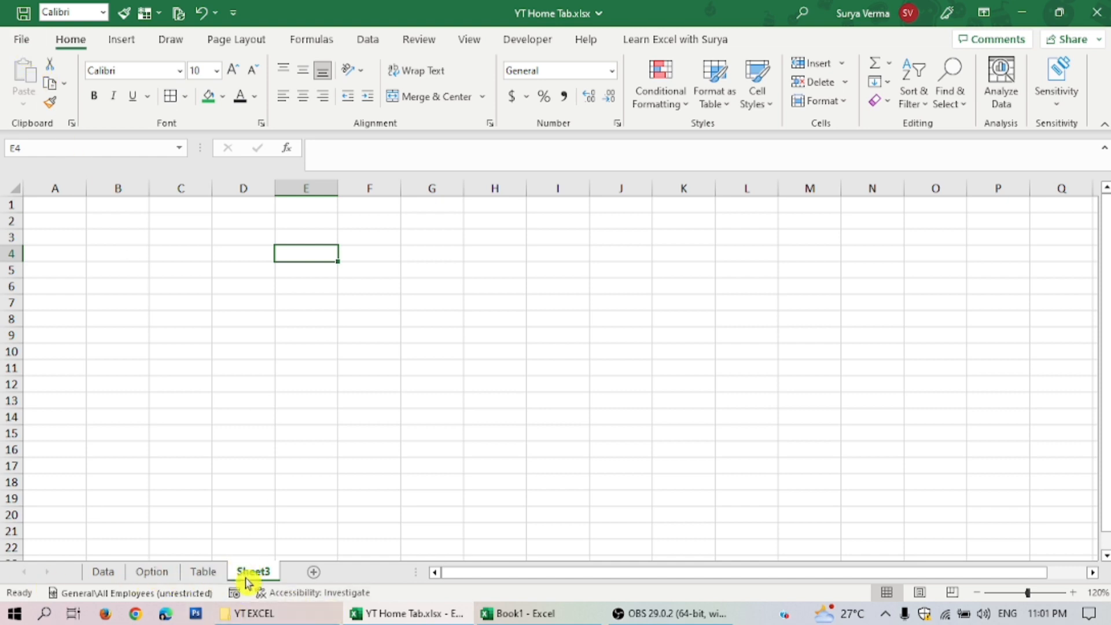
Step: Reopen Excel Options and examine the Advanced settings down to Lotus compatibility and back up to the worksheet display options
click(28, 39)
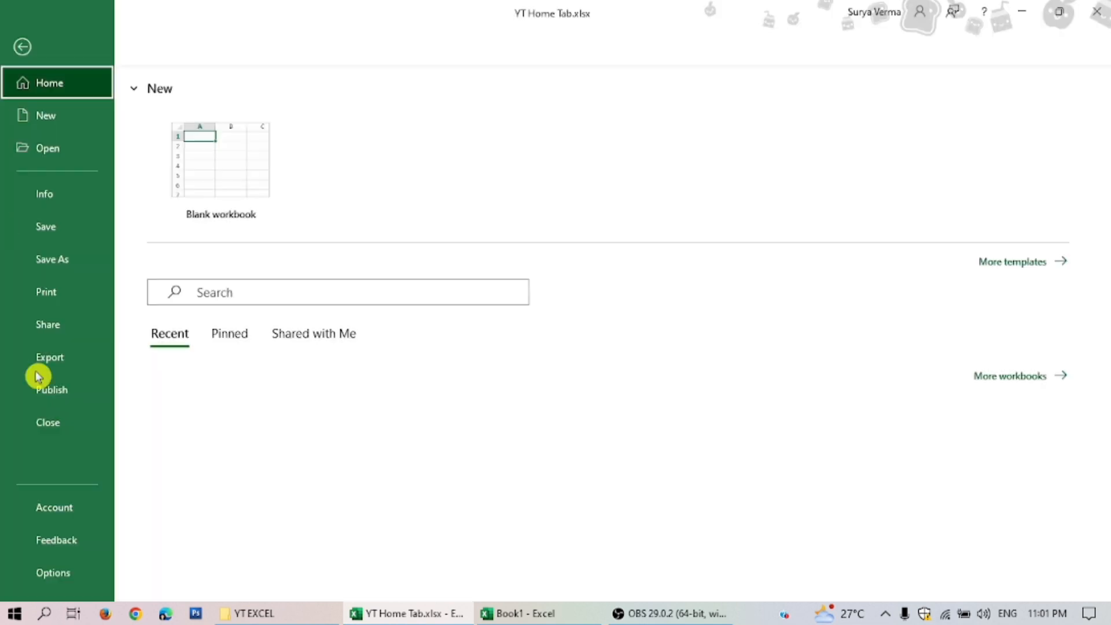
click(54, 573)
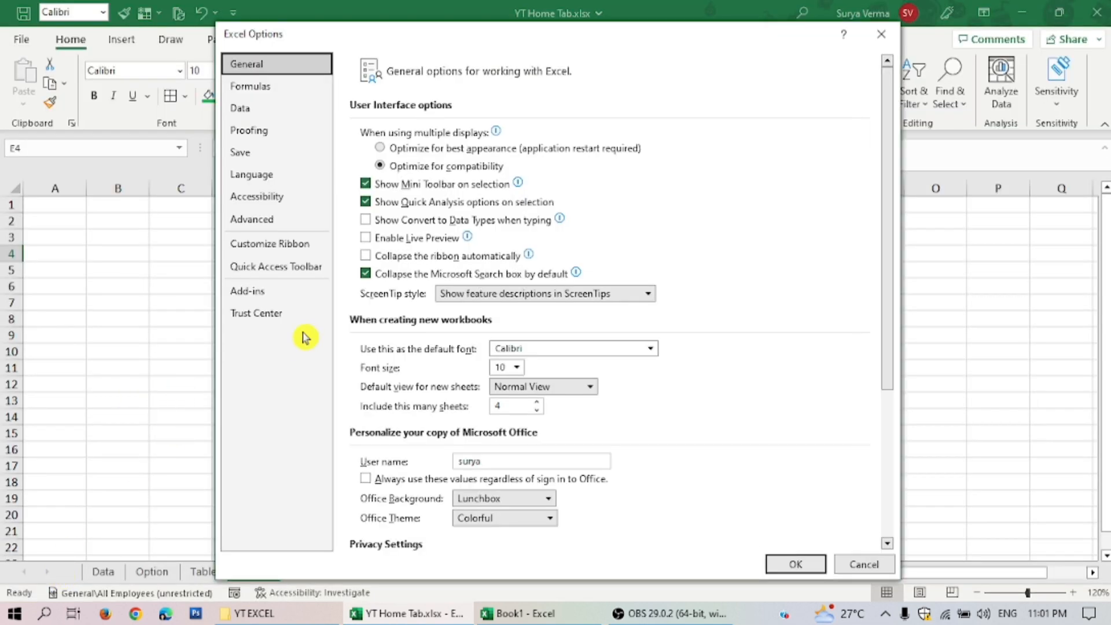
click(271, 217)
scroll(541, 359, down, 10)
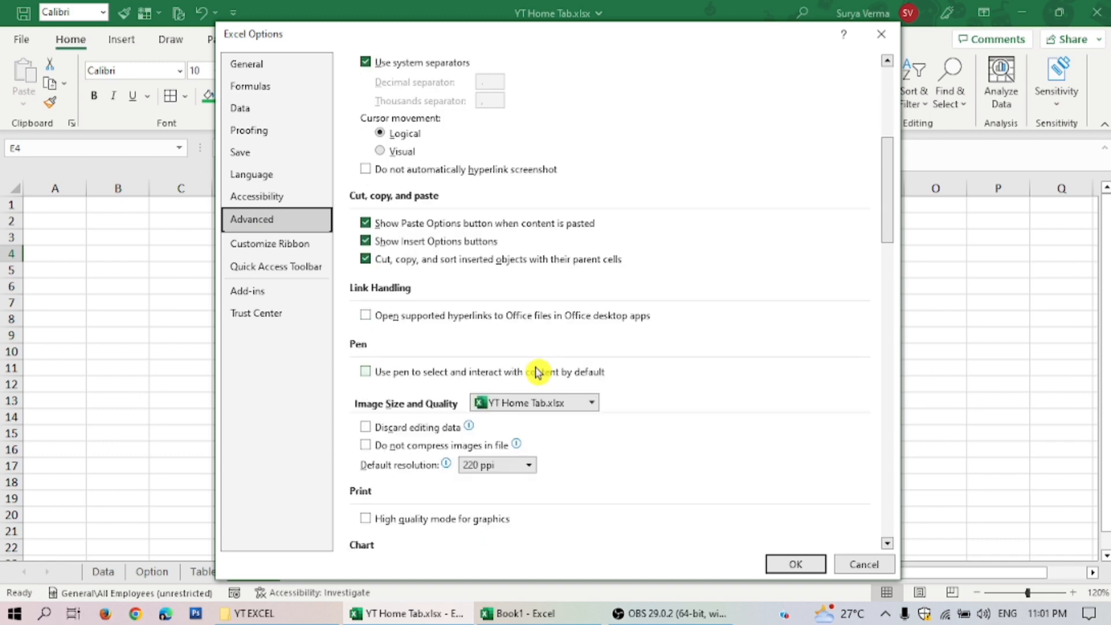
scroll(535, 375, down, 15)
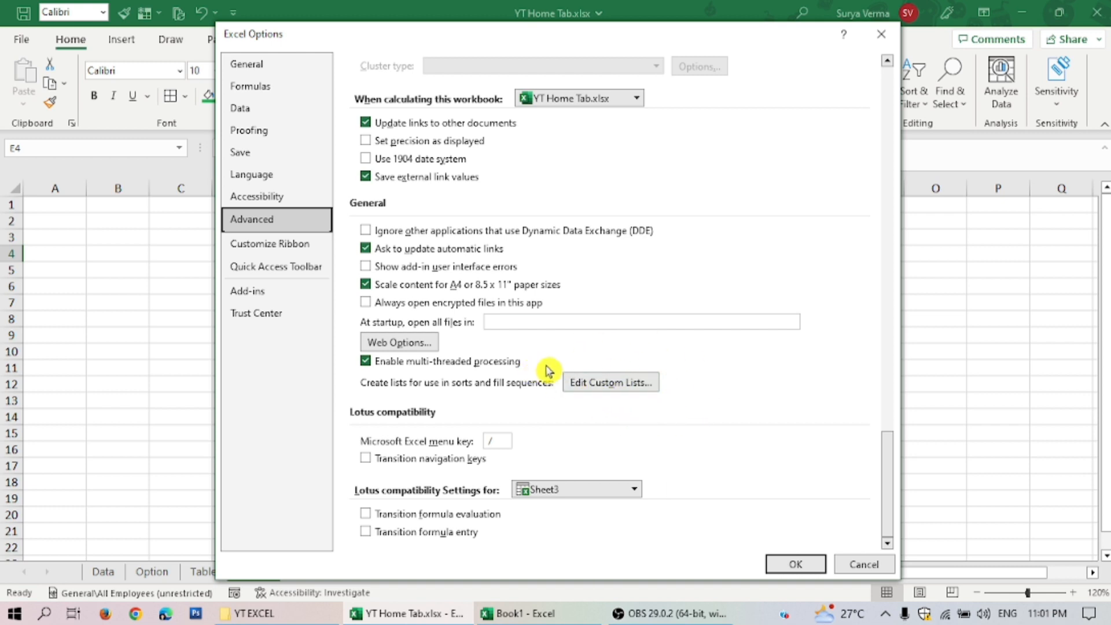
scroll(544, 370, up, 1)
scroll(532, 370, up, 3)
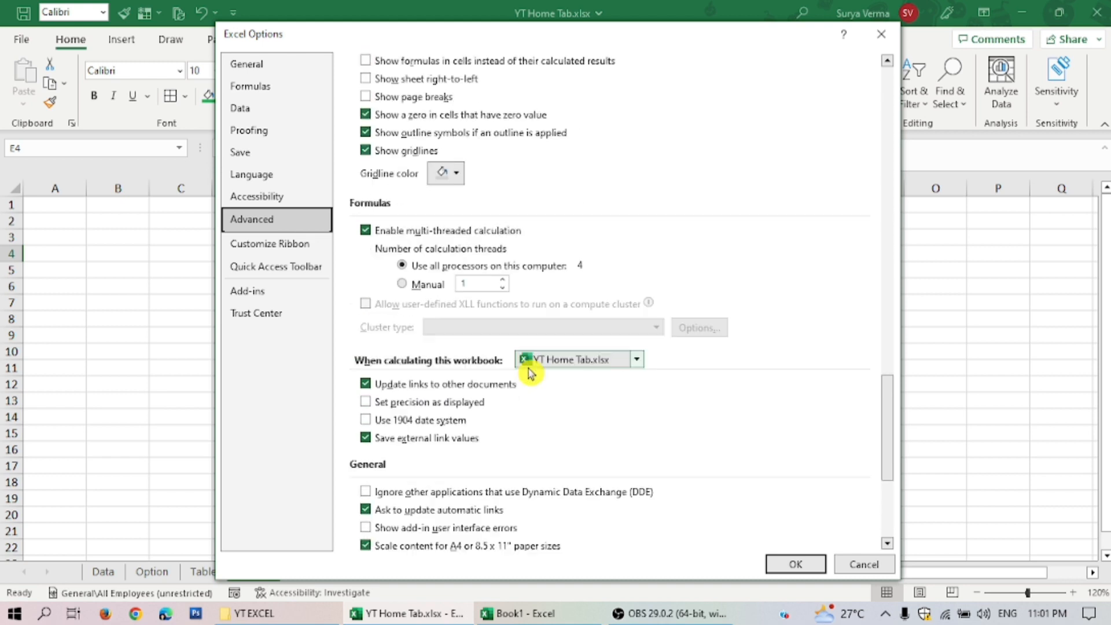
scroll(486, 355, up, 3)
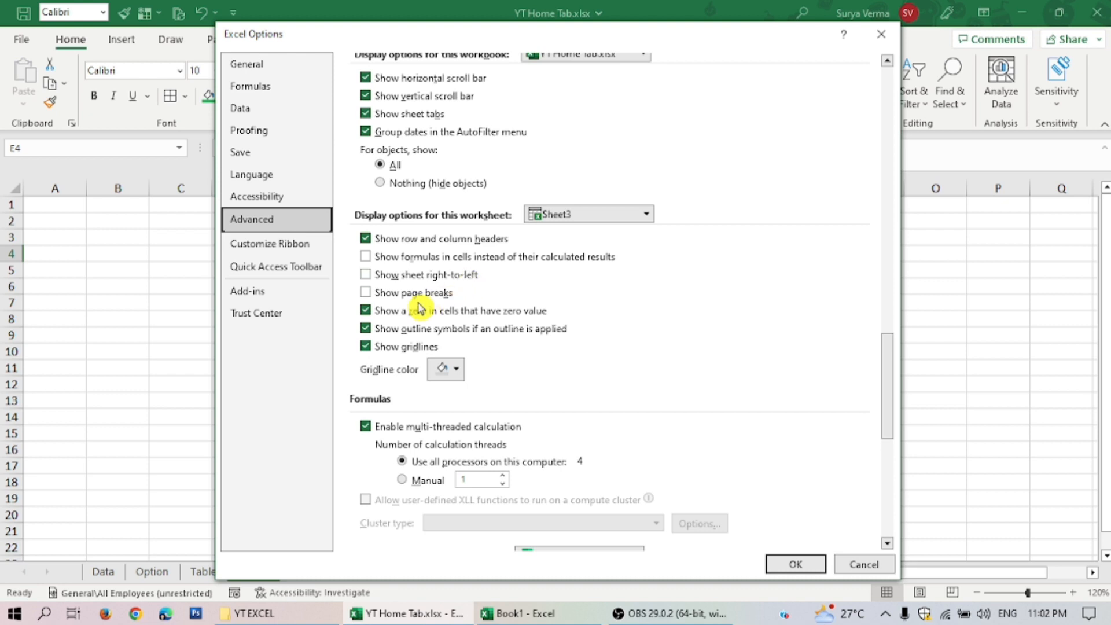
Step: Hide the Home, Insert and Developer tabs through Customize Ribbon, apply the options and check the ribbon by showing Page Layout
click(269, 244)
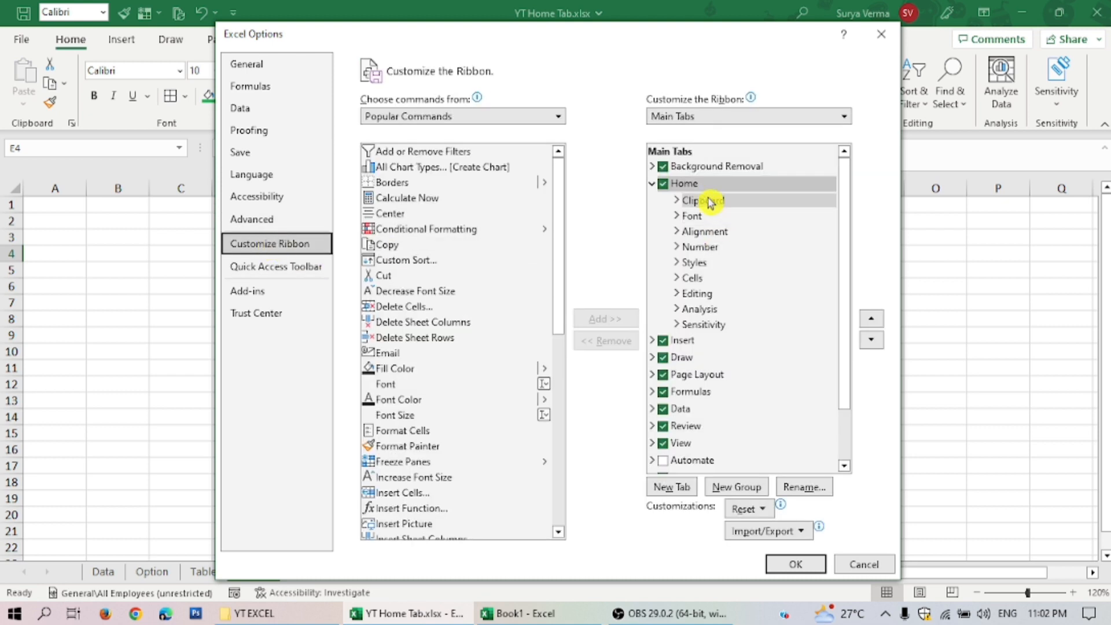
click(662, 189)
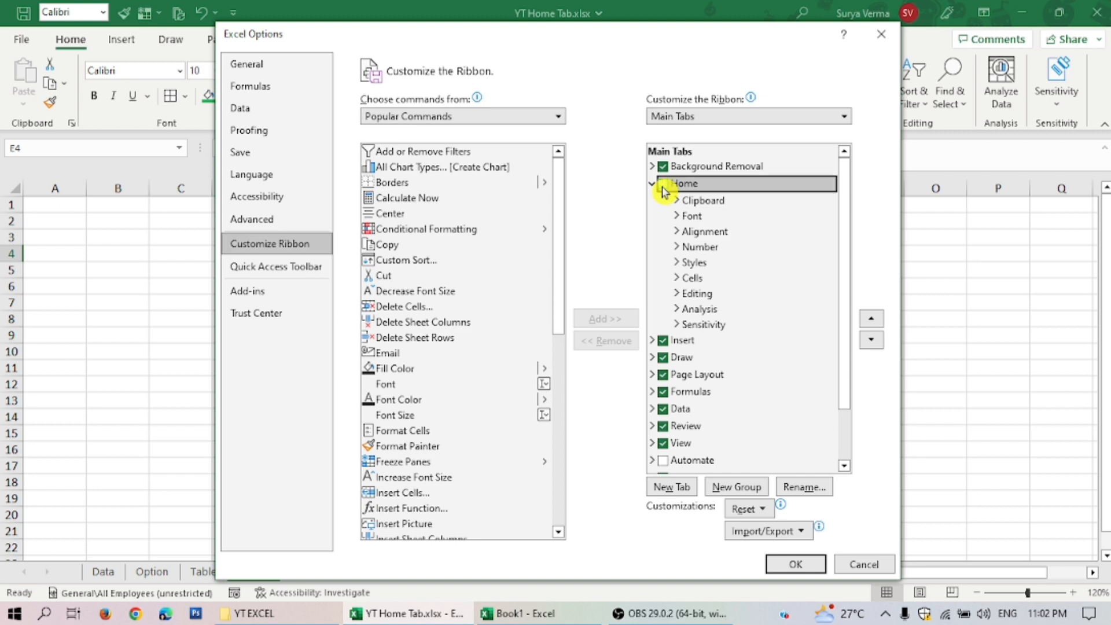
click(652, 183)
click(663, 183)
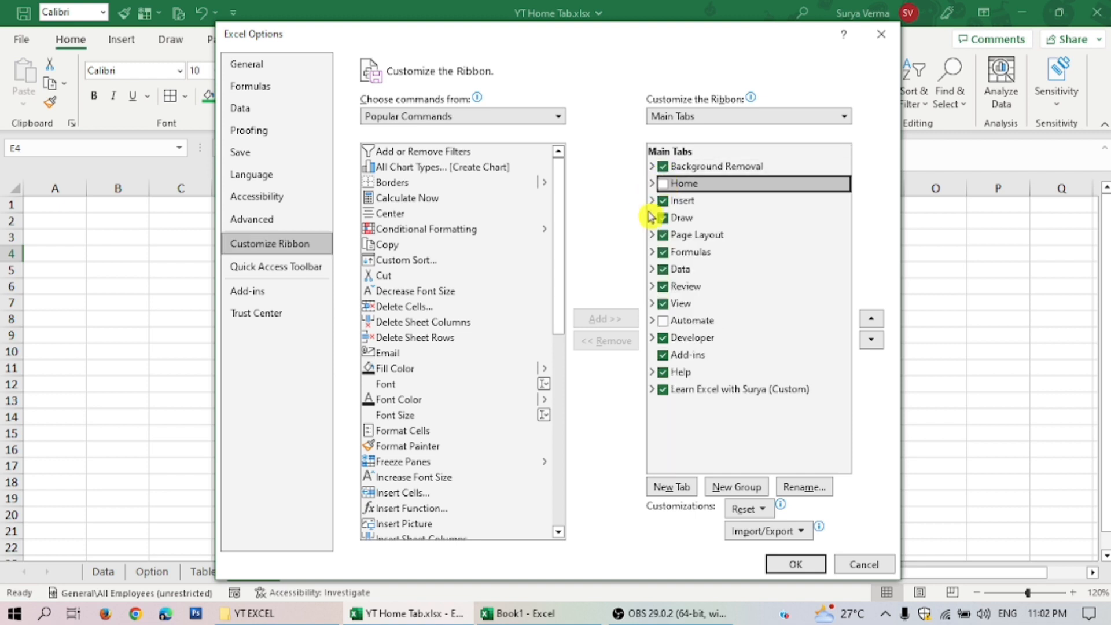
click(663, 200)
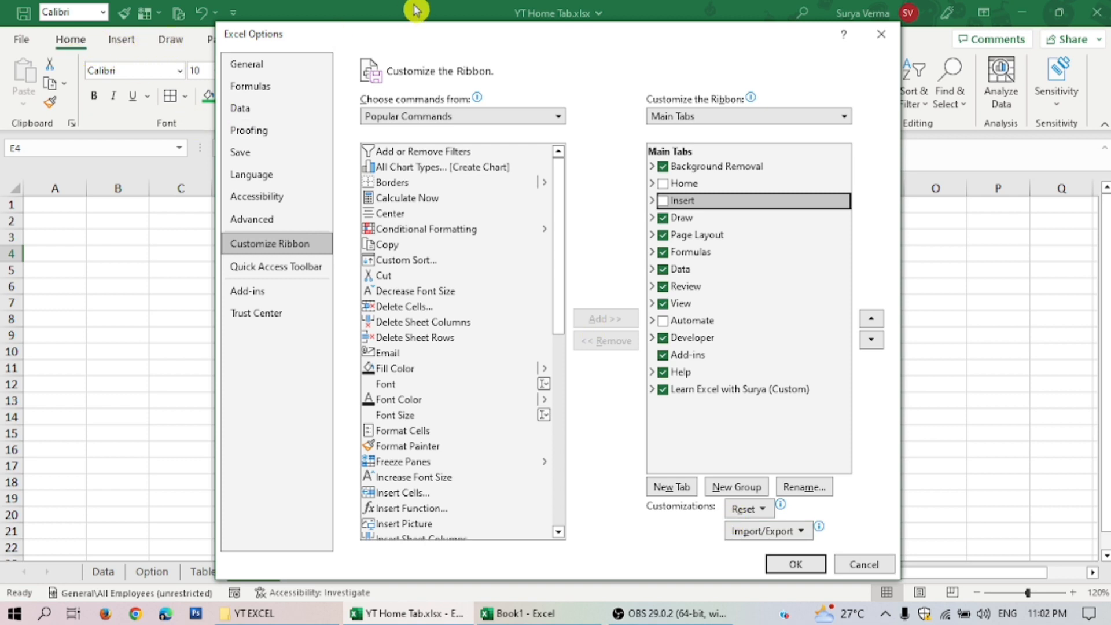
drag(416, 22, 440, 98)
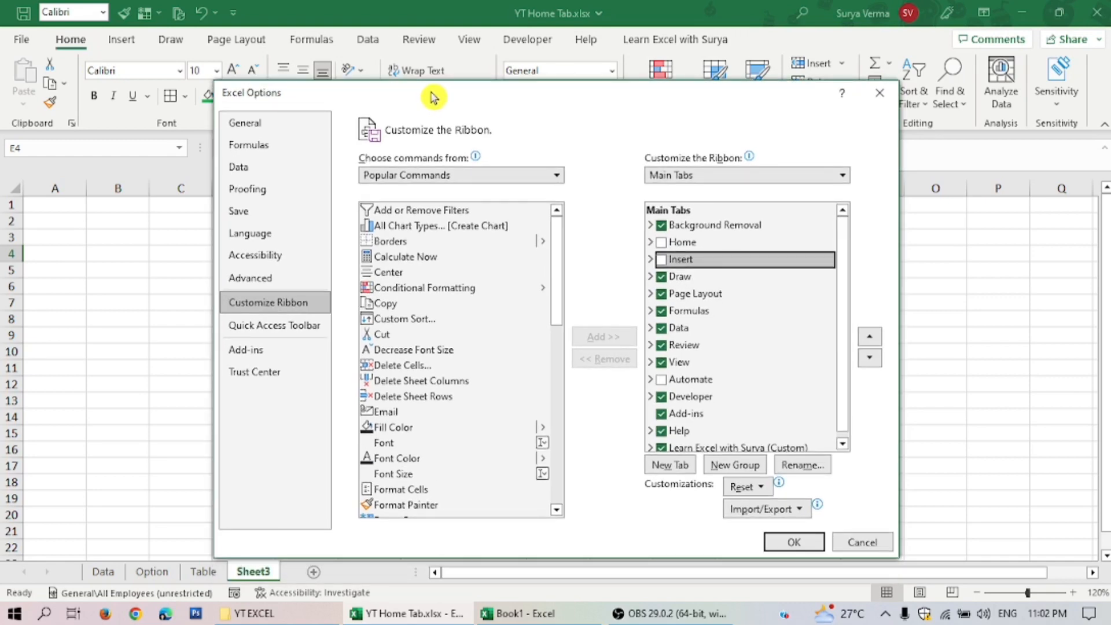
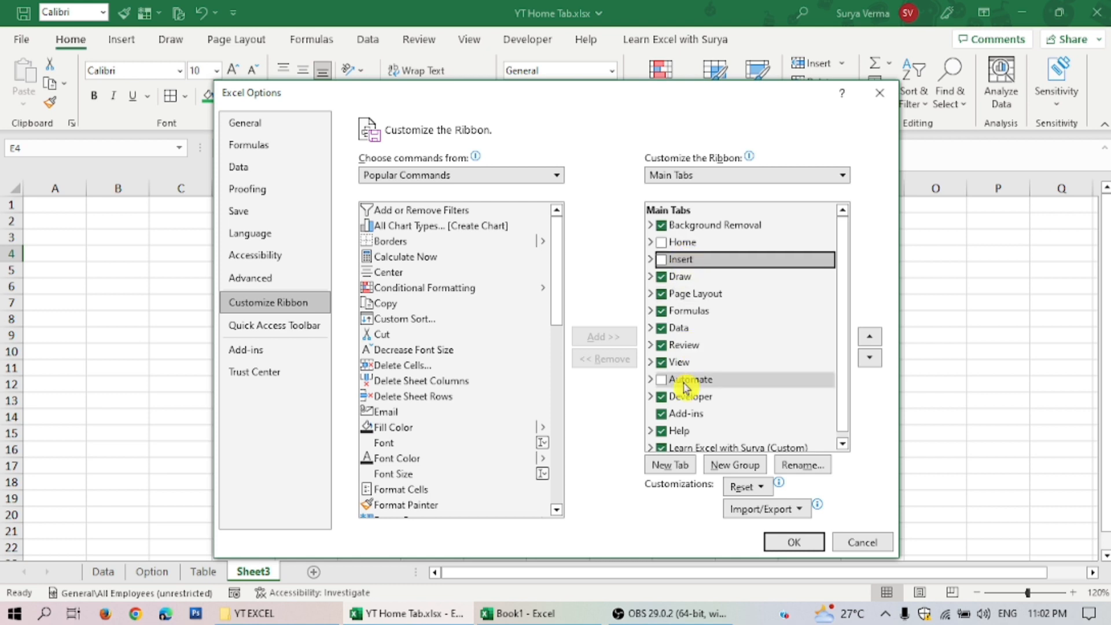
click(661, 397)
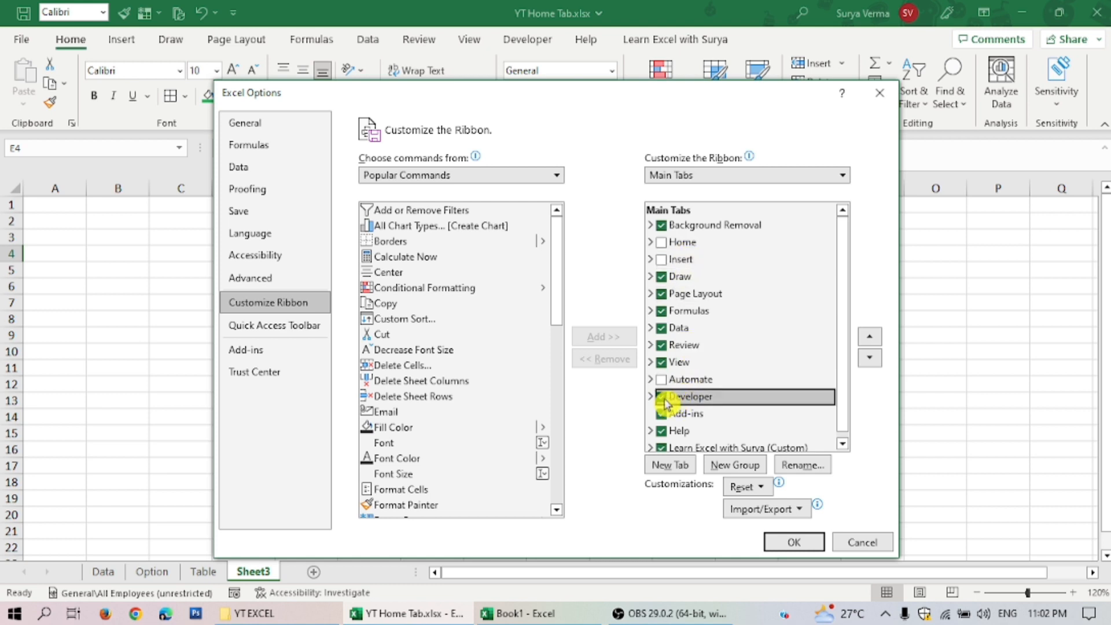
click(807, 541)
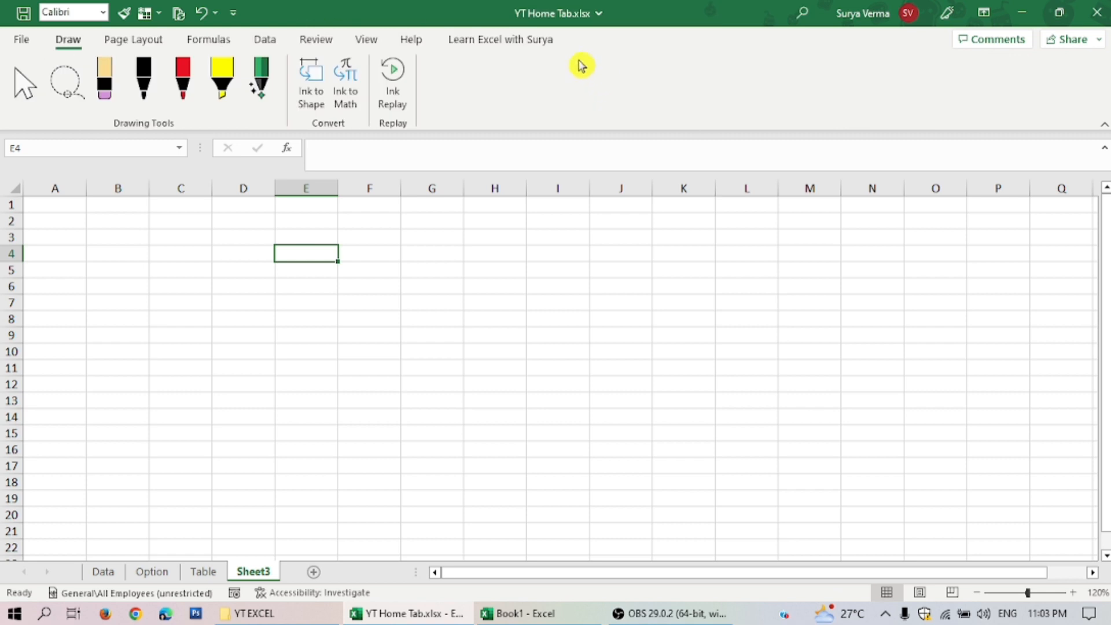
click(112, 39)
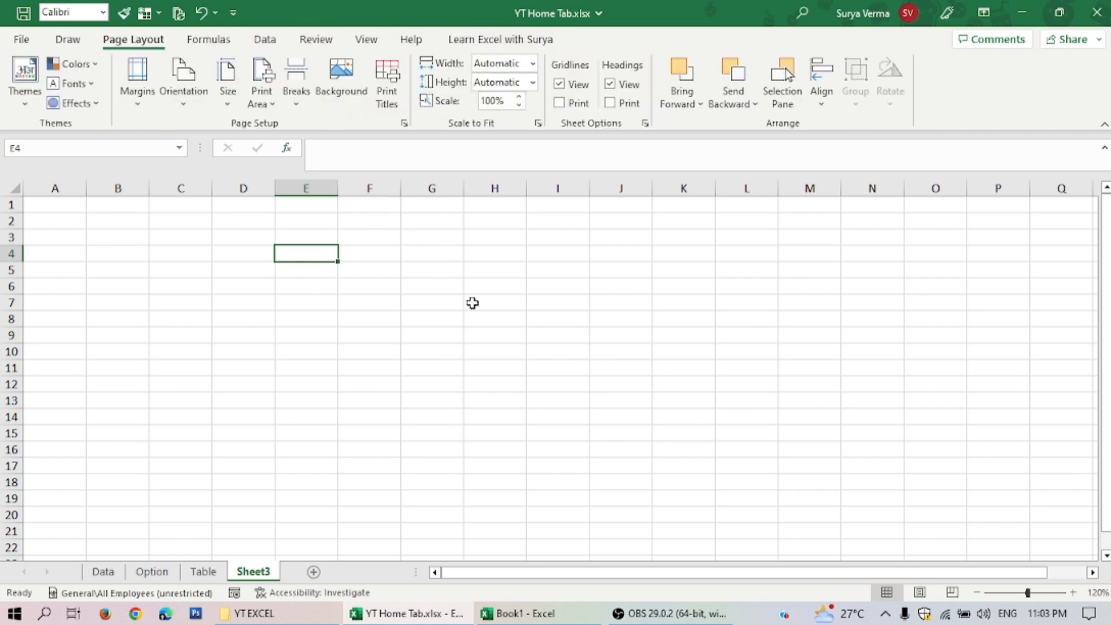
Step: Reopen the Customize Ribbon options and enable the Insert and Home tabs again
click(21, 41)
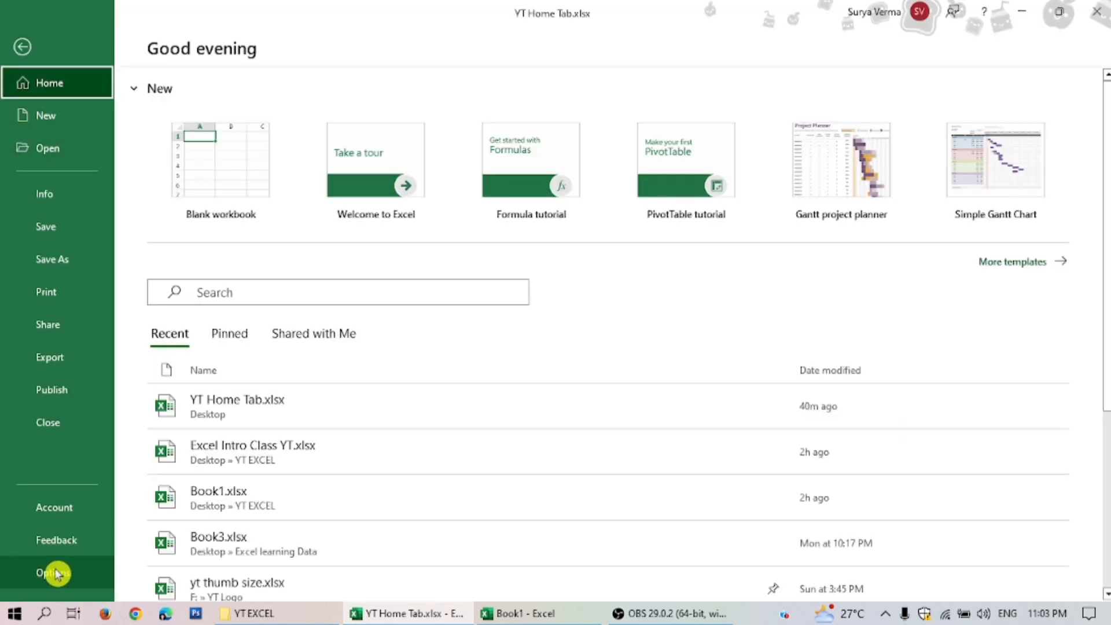
click(54, 572)
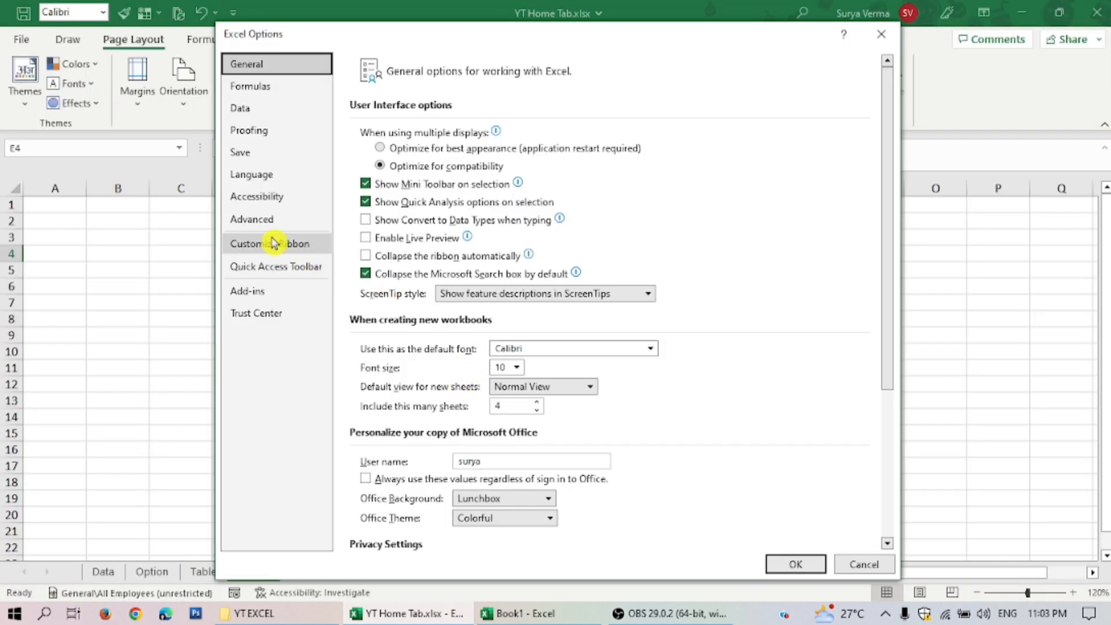
click(274, 245)
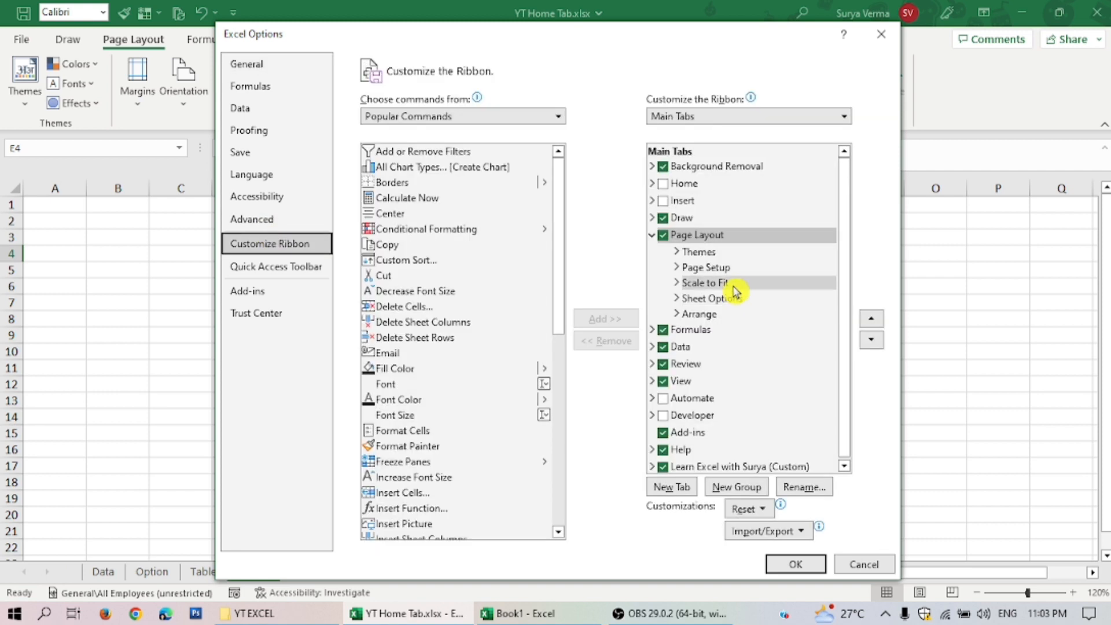
click(663, 202)
click(663, 184)
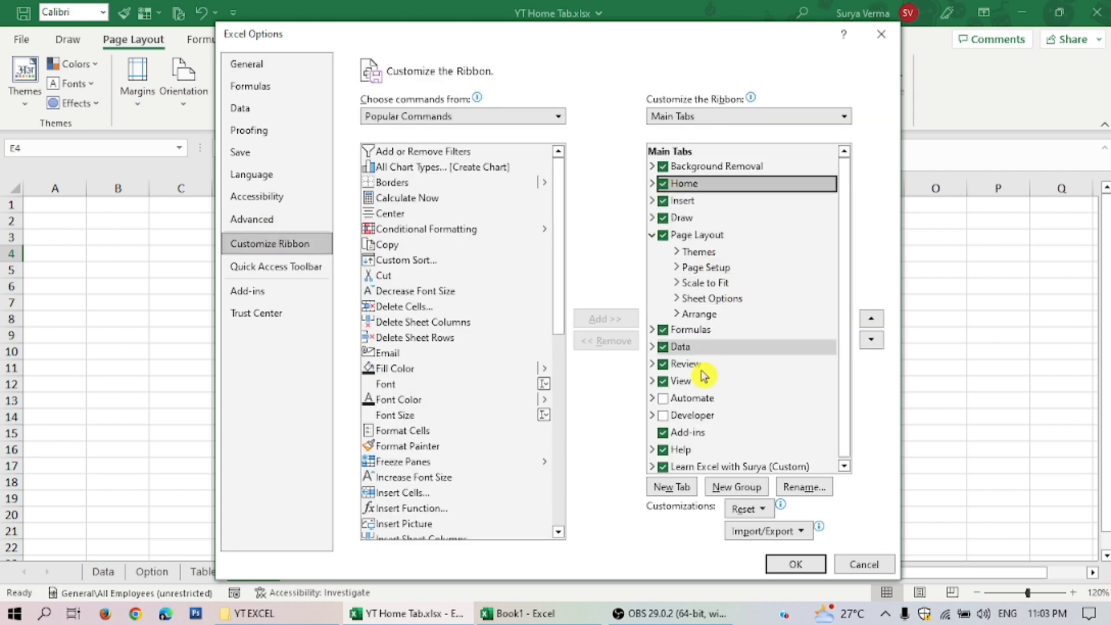
Step: Expand the Home tab's groups and its Sensitivity group, and move the Home tab above Background Removal in the tab order
click(653, 184)
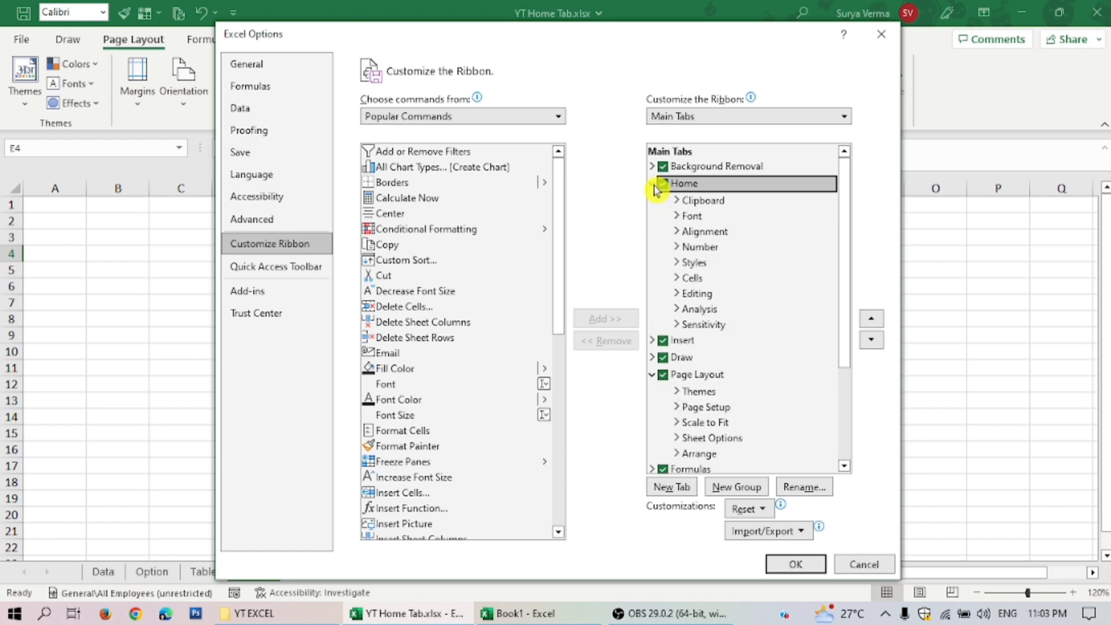
click(653, 186)
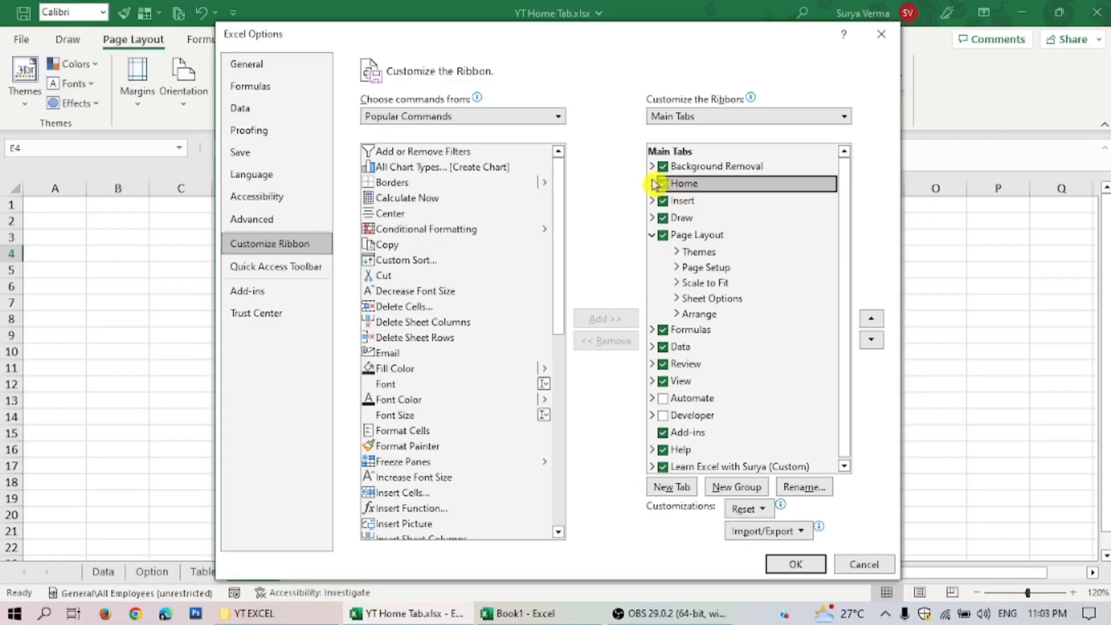
click(653, 176)
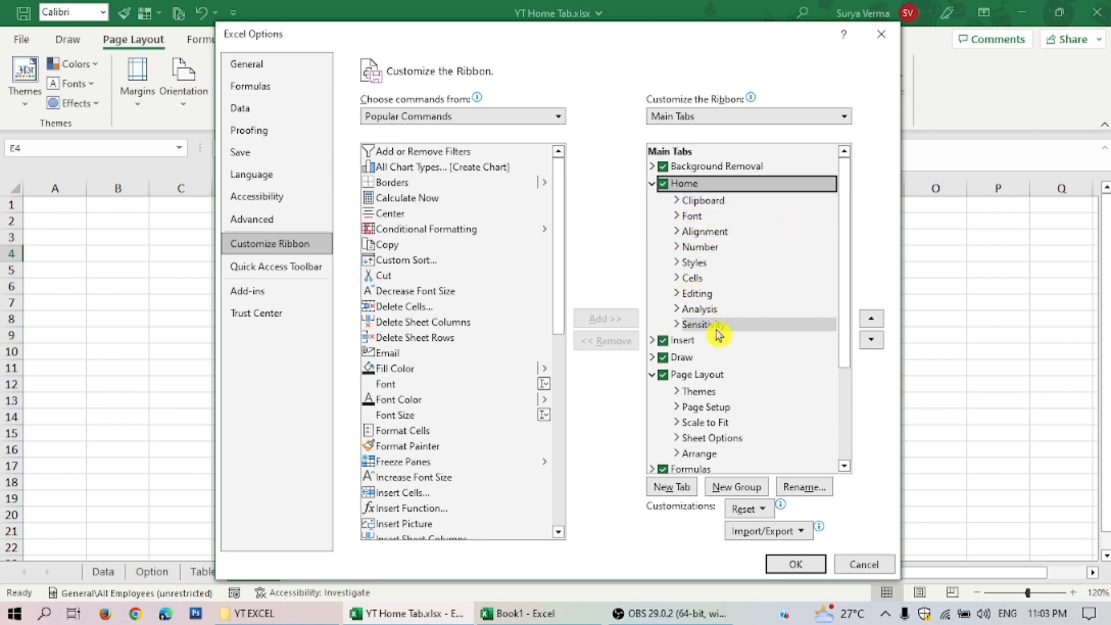
click(676, 325)
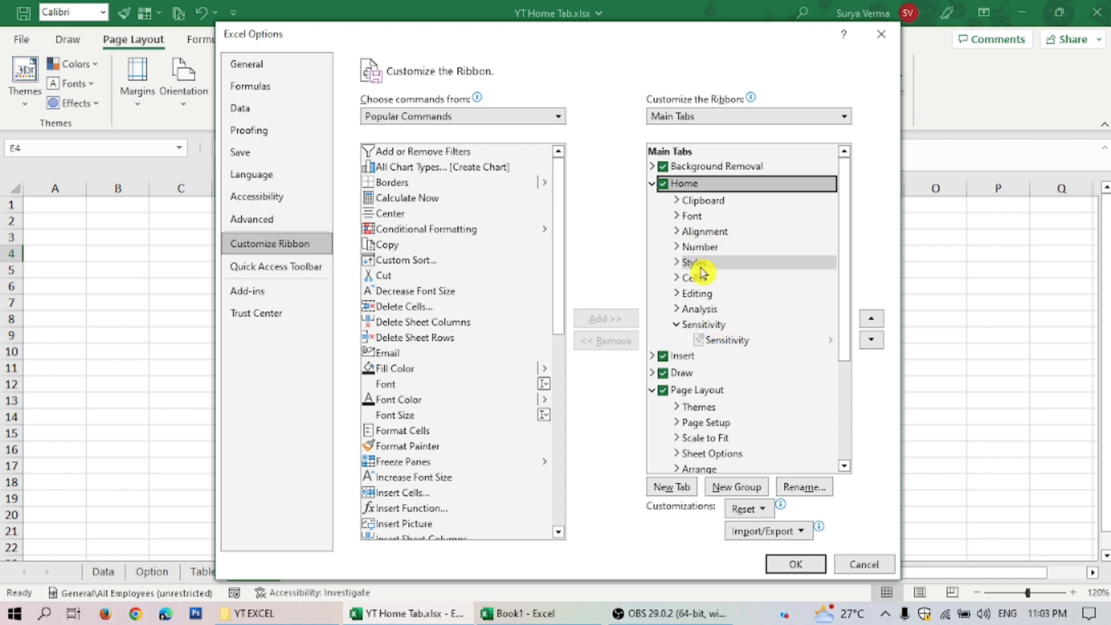
click(870, 319)
Step: Move the Sensitivity group above Analysis, return it below Analysis, and collapse the Home tab's group list
click(746, 305)
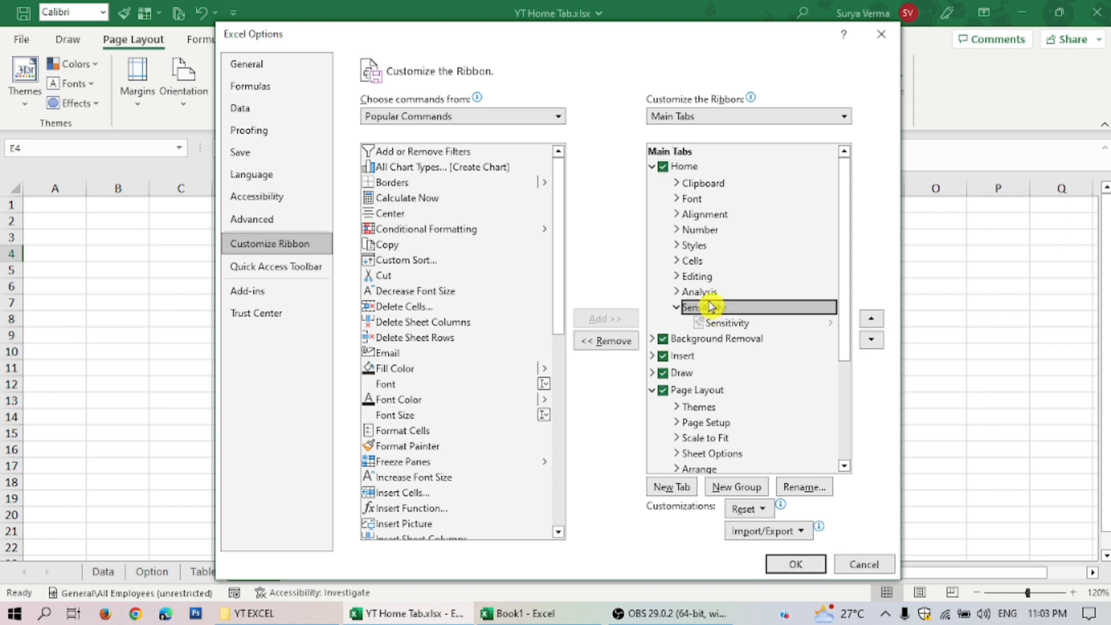
click(871, 322)
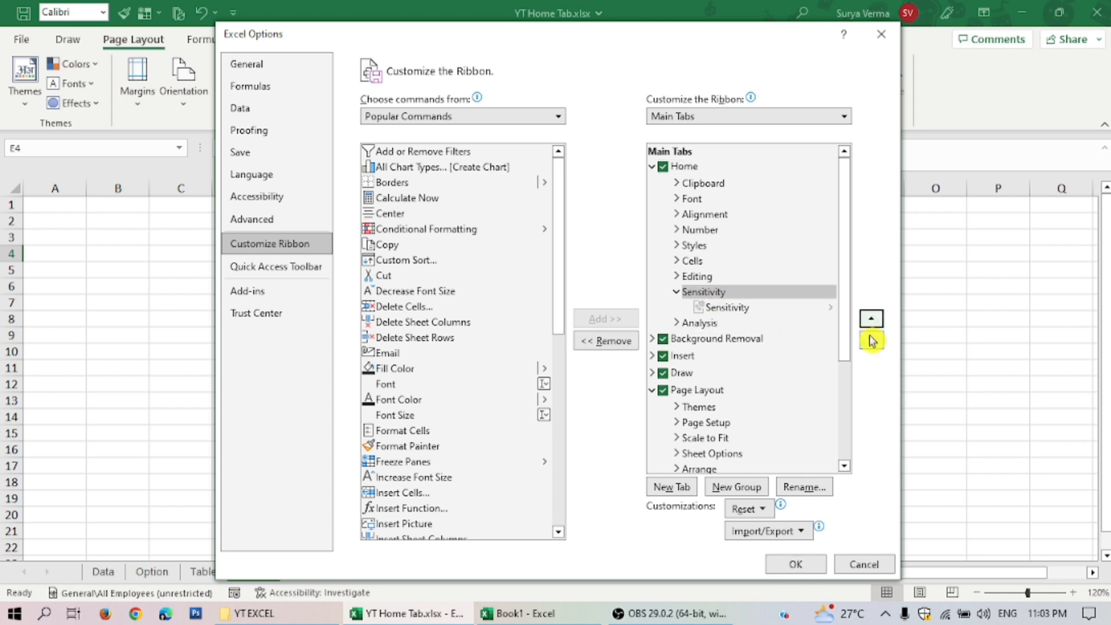
click(870, 343)
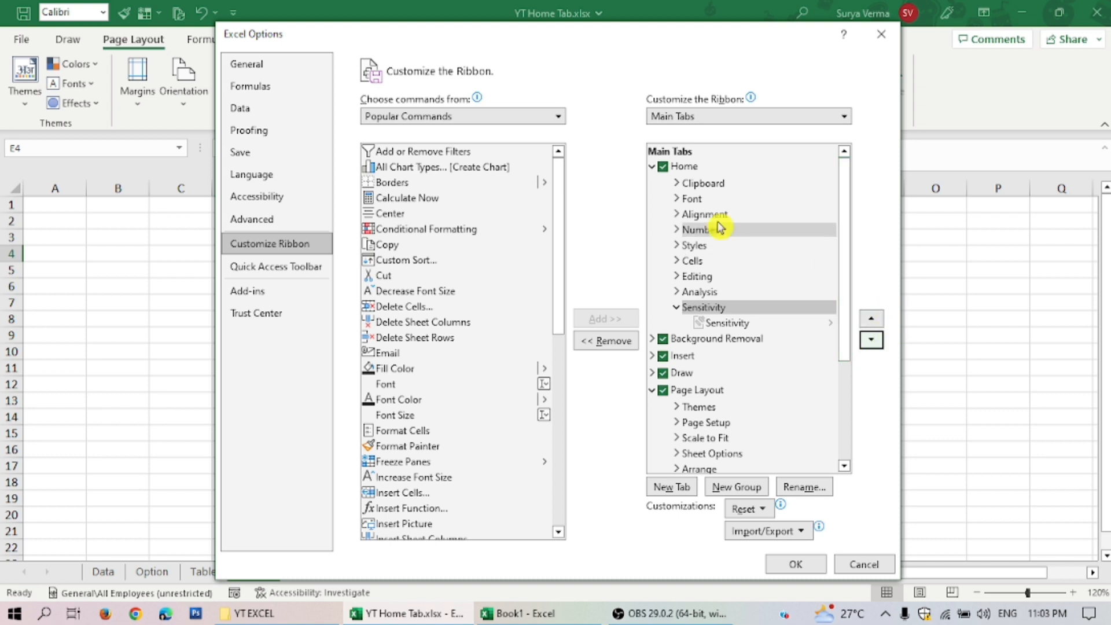
click(653, 167)
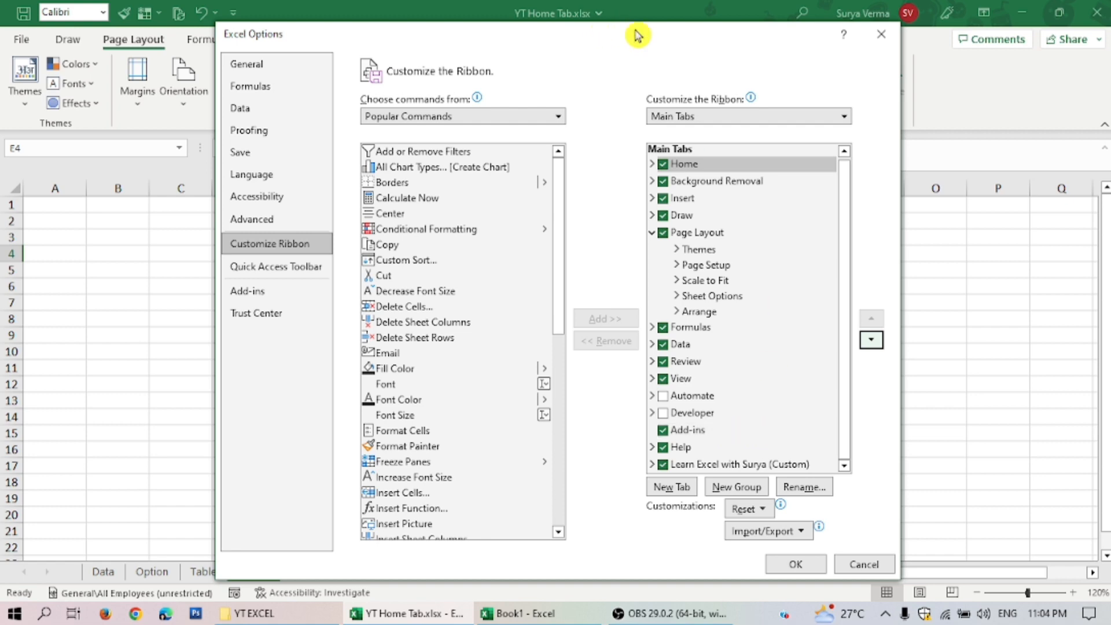
drag(636, 38, 676, 100)
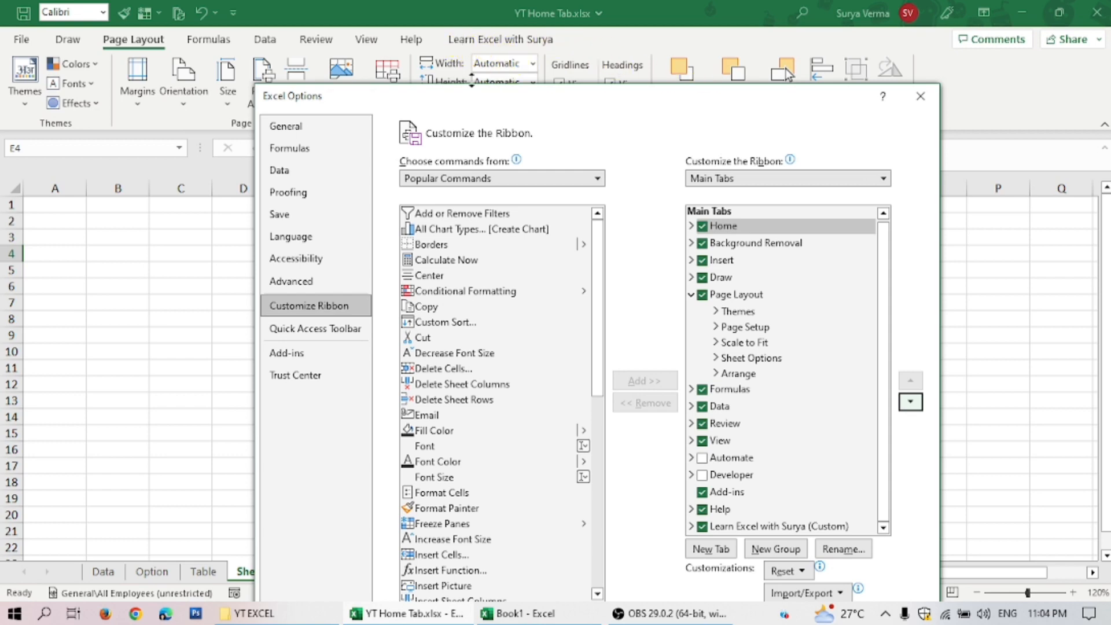
Step: Remove the custom "Learn Excel" tab from the end of the Main Tabs list and apply the options
drag(712, 109, 684, 5)
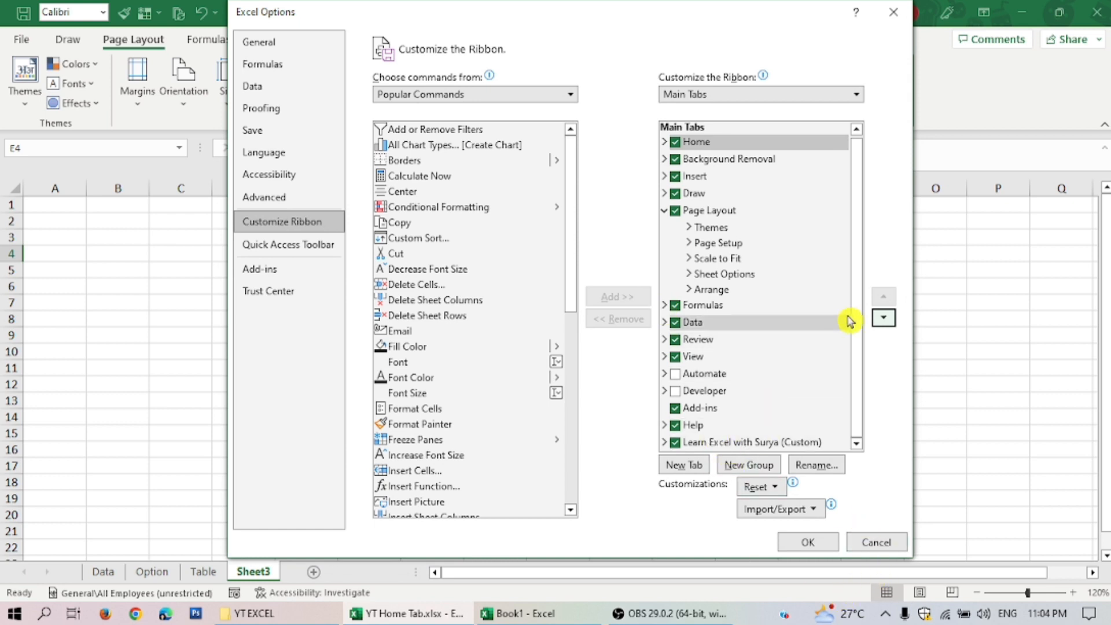
click(721, 446)
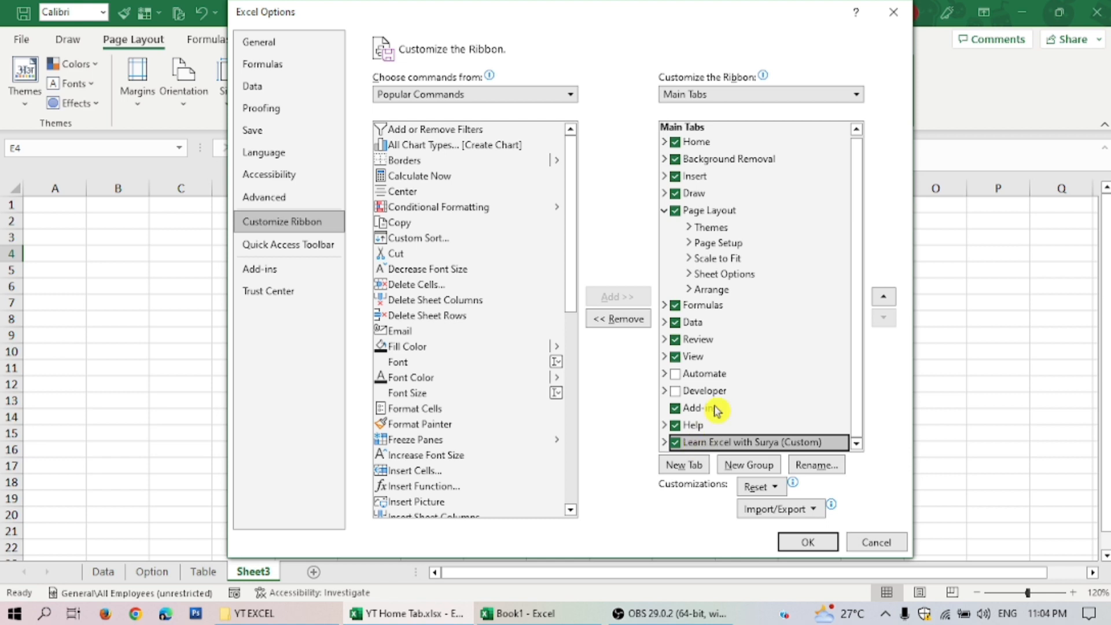
click(624, 322)
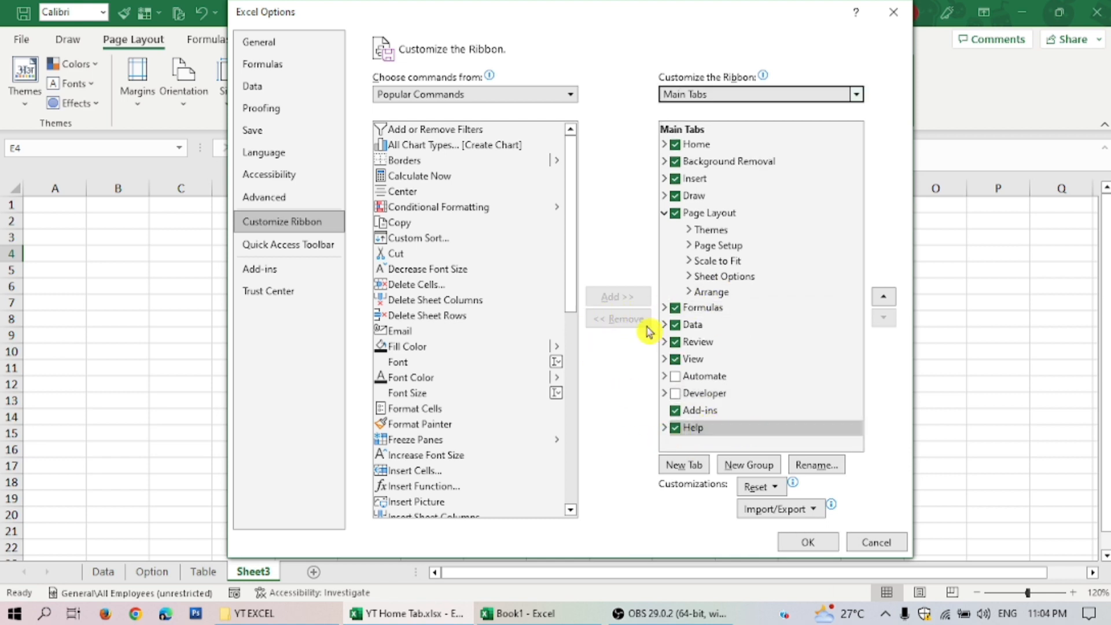
click(808, 543)
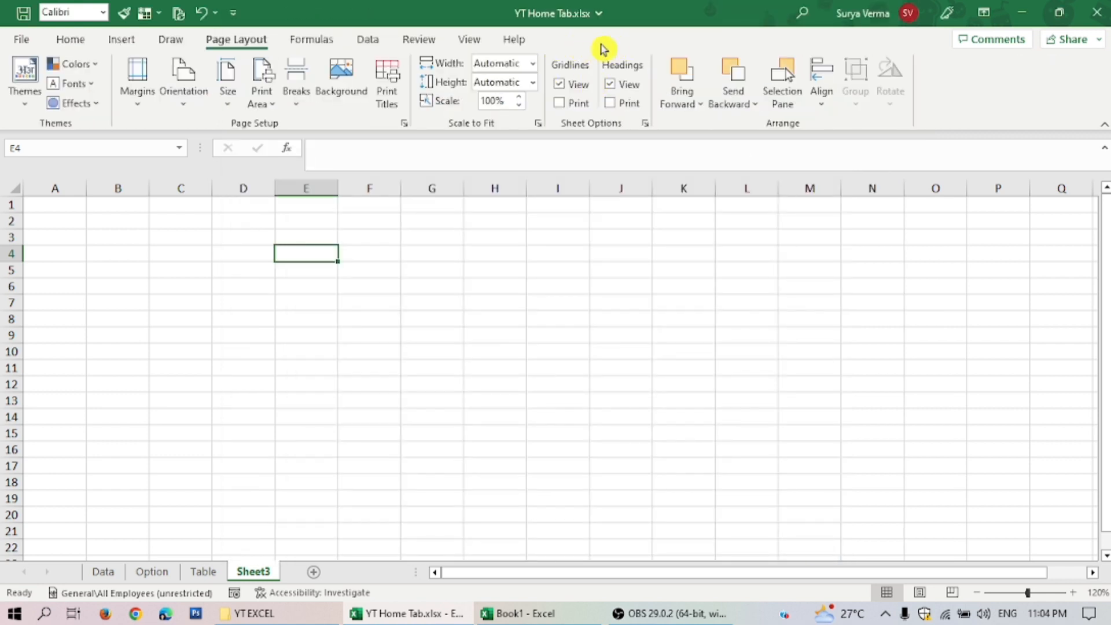
Step: Reopen the Customize Ribbon options and add a new custom tab below Page Layout
click(21, 39)
click(78, 574)
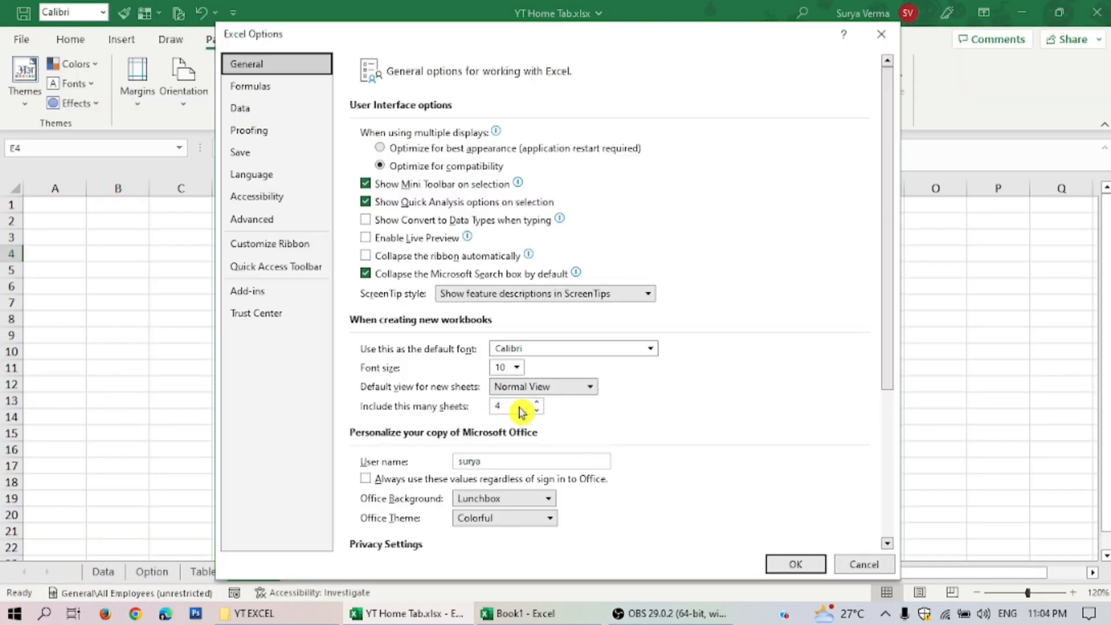
click(267, 244)
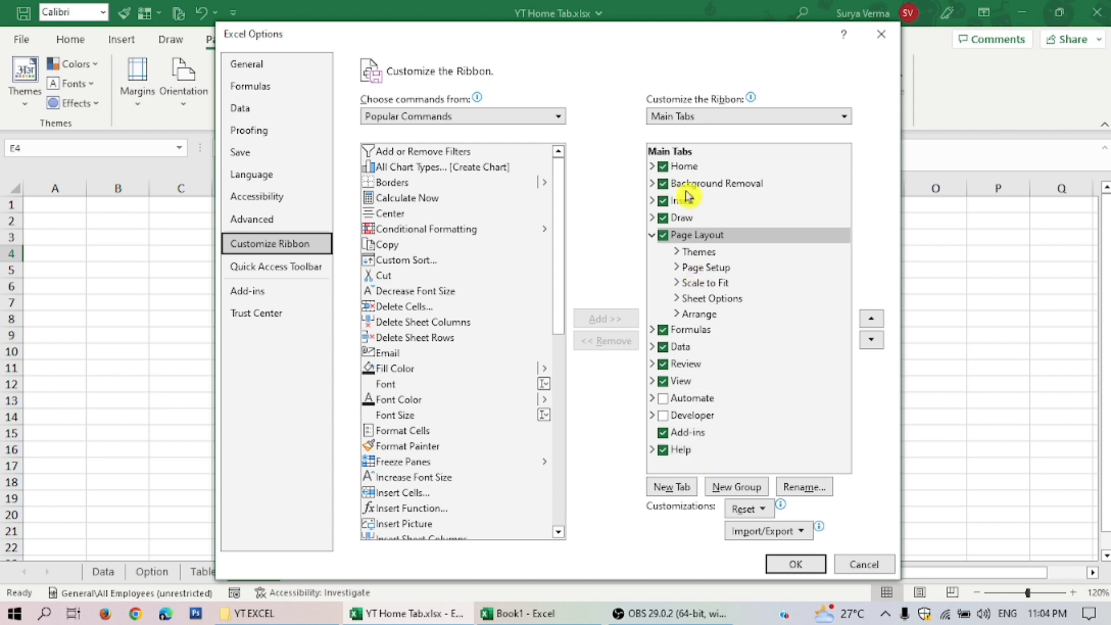
click(671, 491)
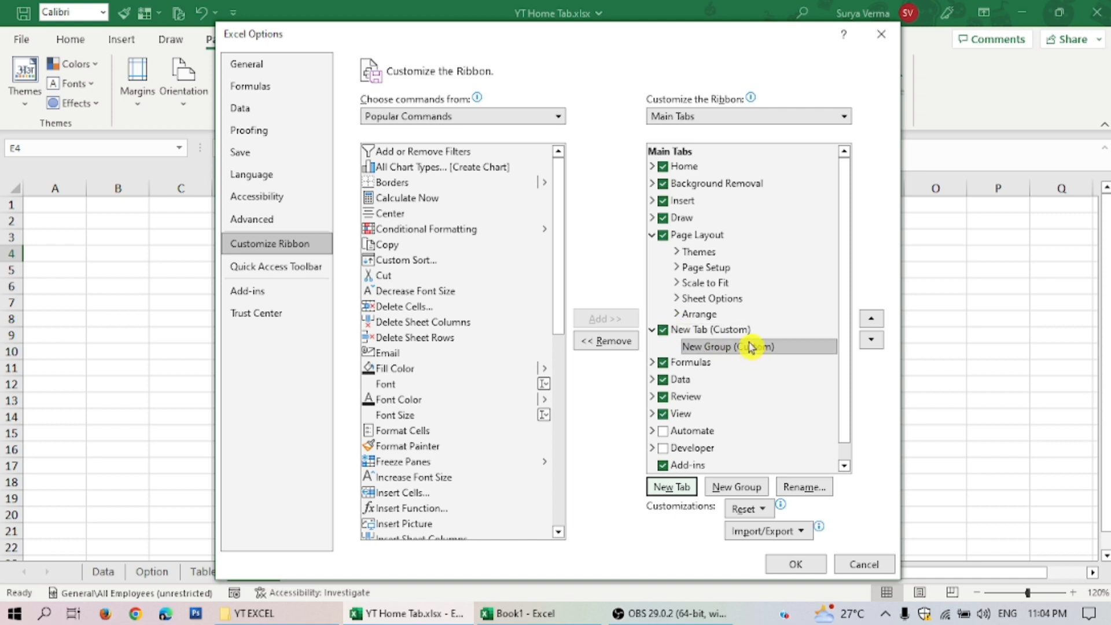
Step: Rename the new tab's group as "Custom list" and give it the dark green square symbol
click(807, 487)
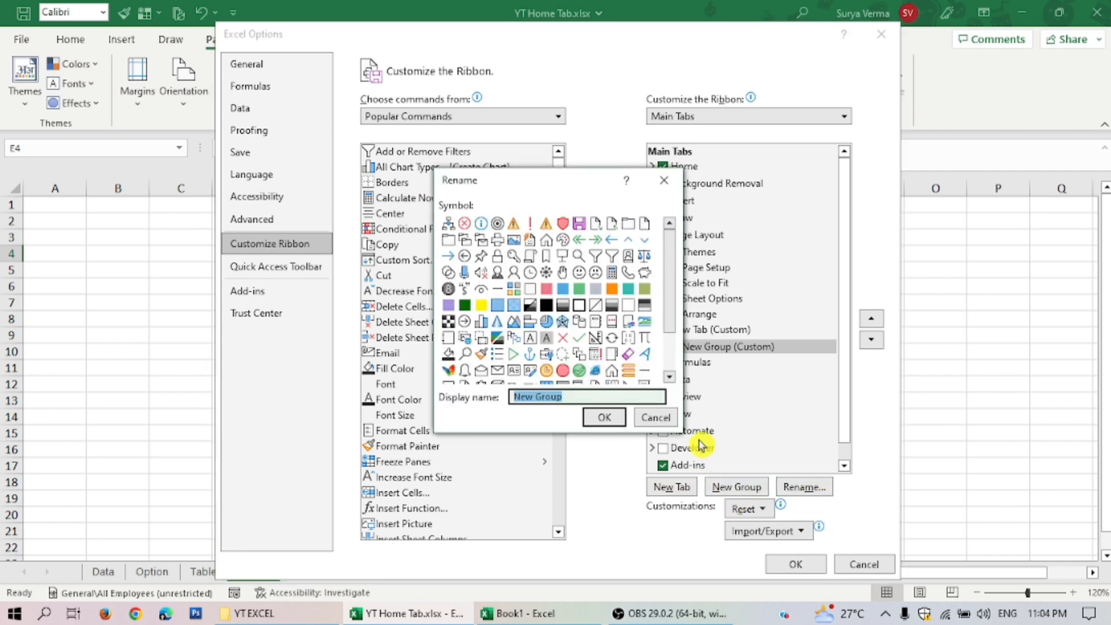
click(465, 304)
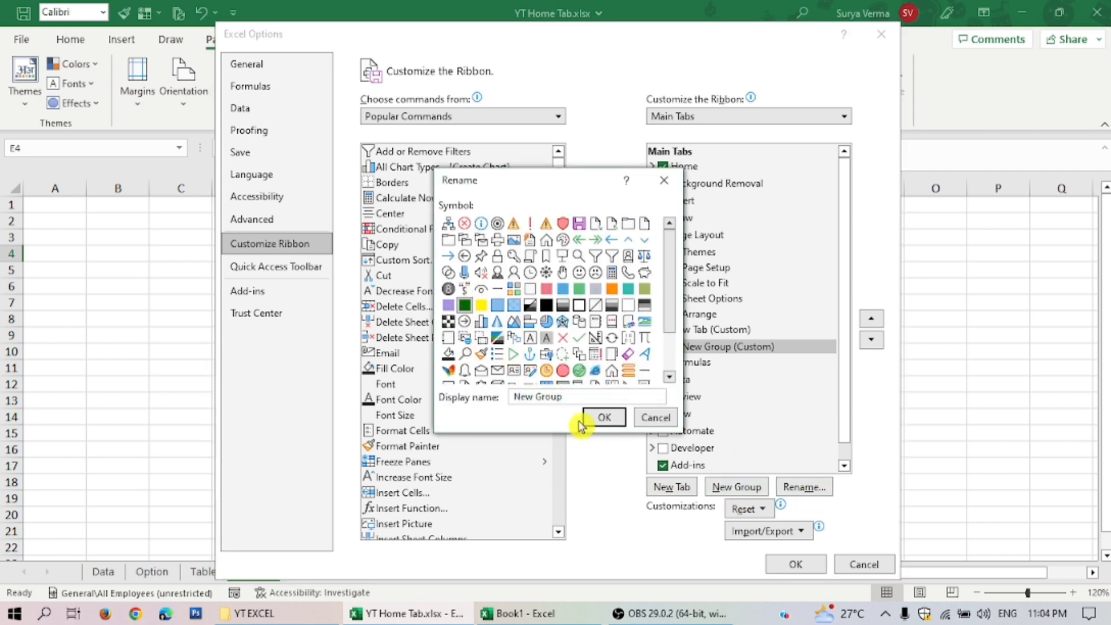
drag(581, 397, 486, 397)
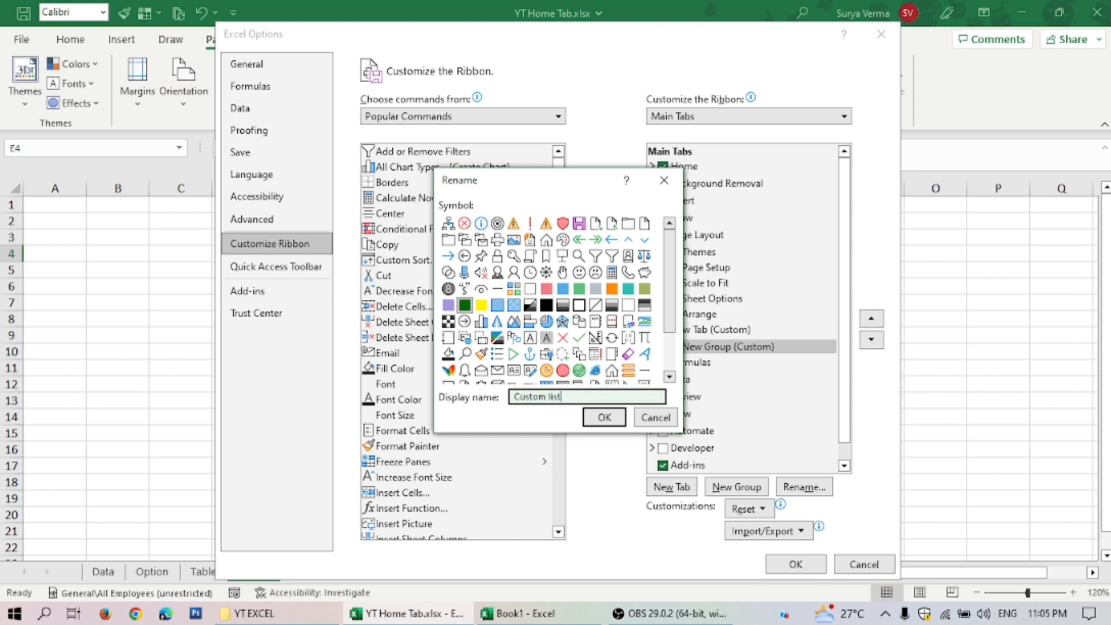
click(603, 418)
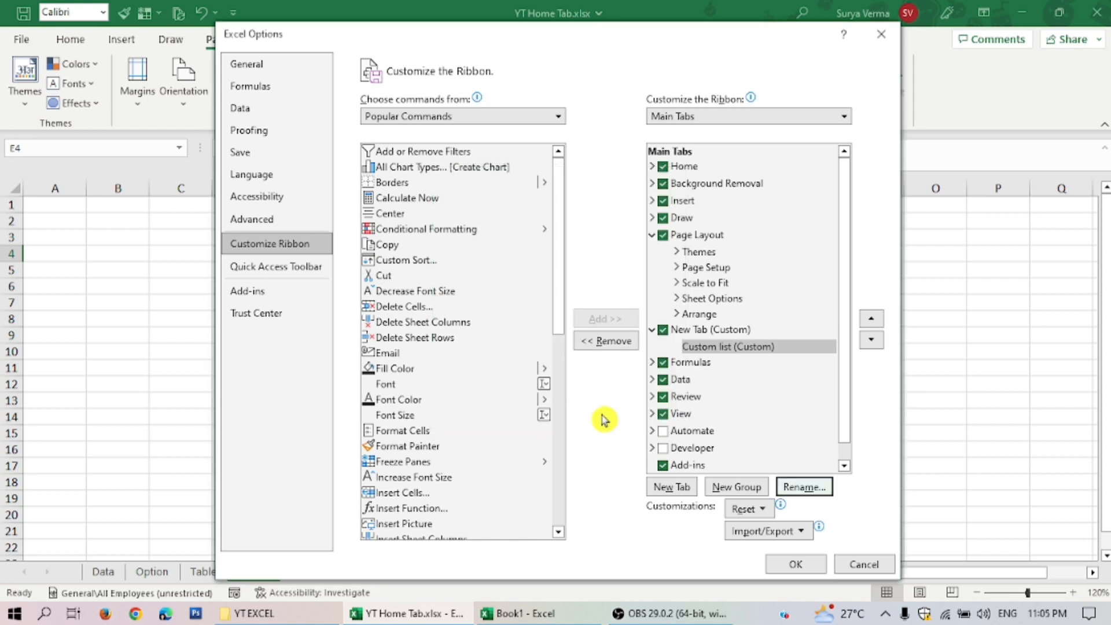
Step: Rename the new custom tab as "Learn Mis With" followed by the trainer's first name
click(717, 329)
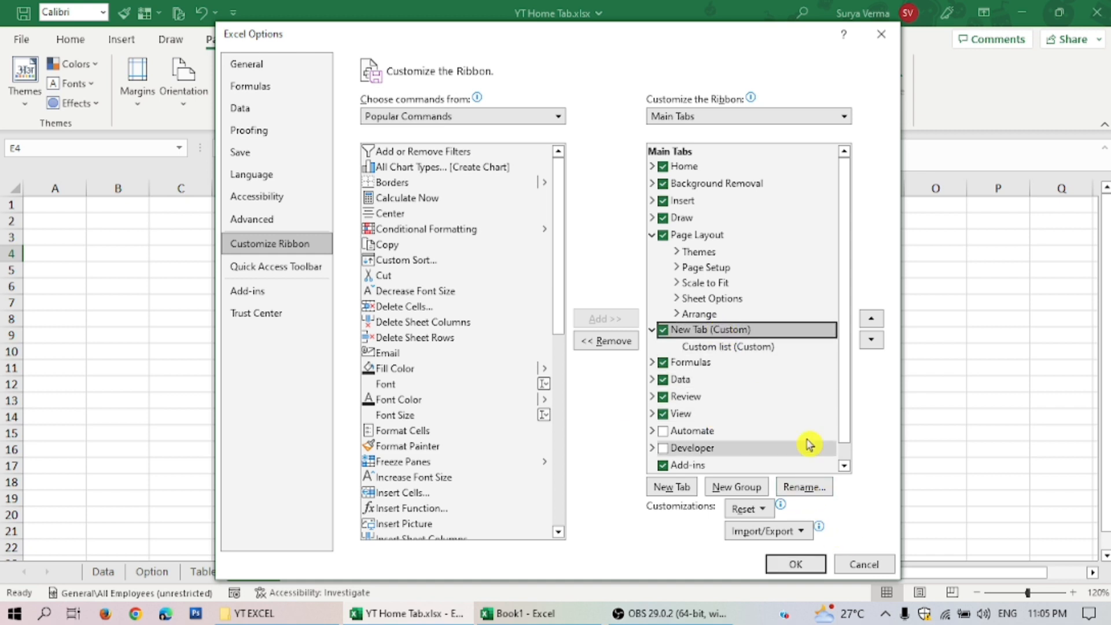
right_click(774, 332)
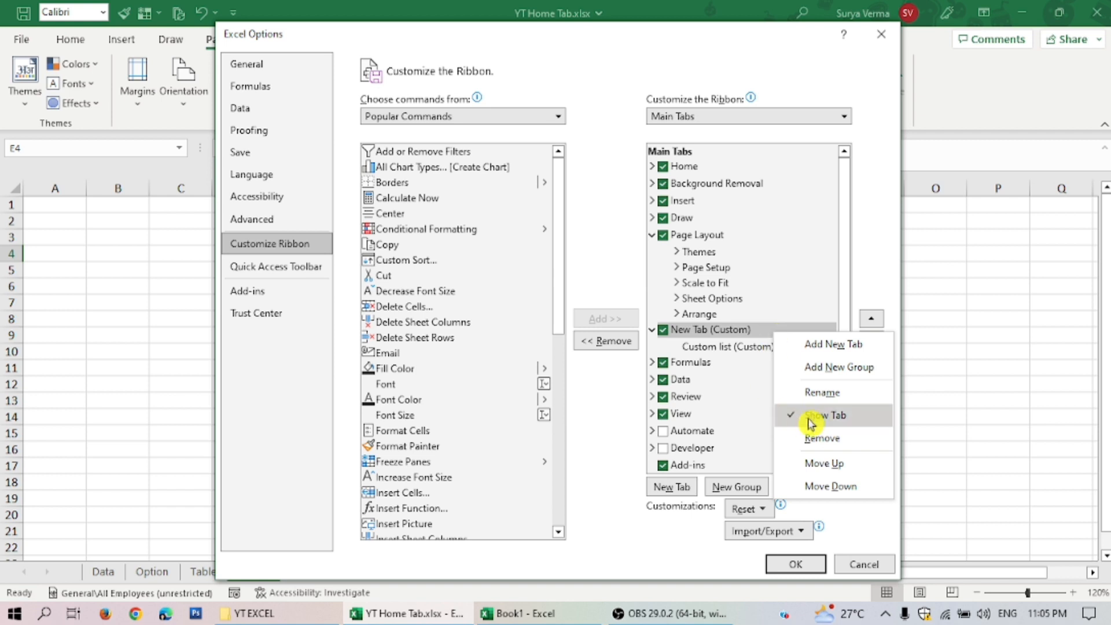
click(831, 394)
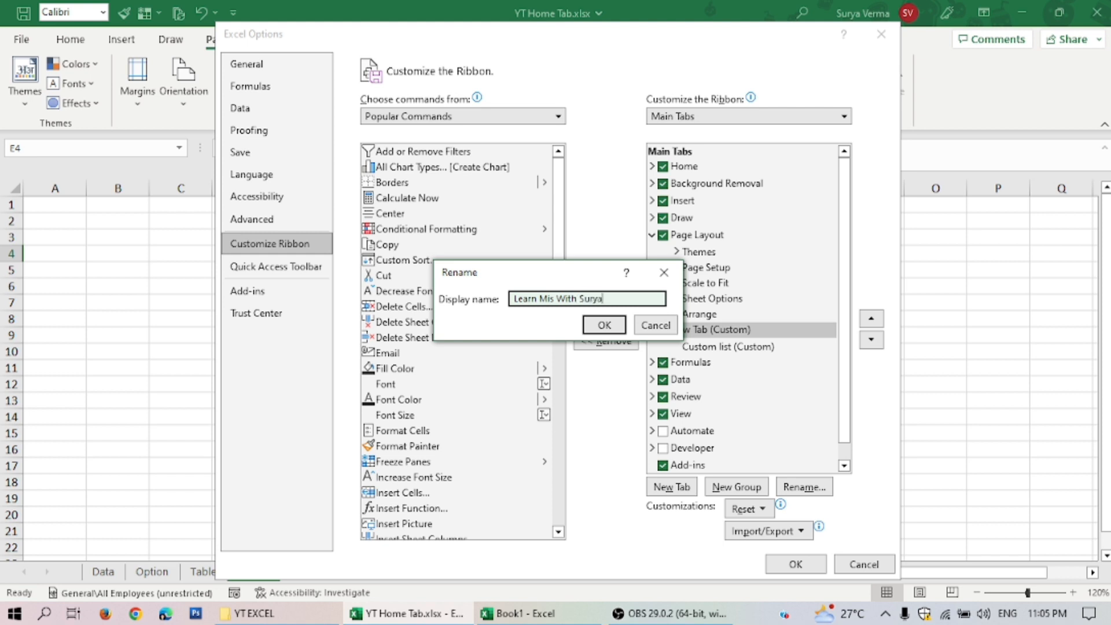
click(604, 325)
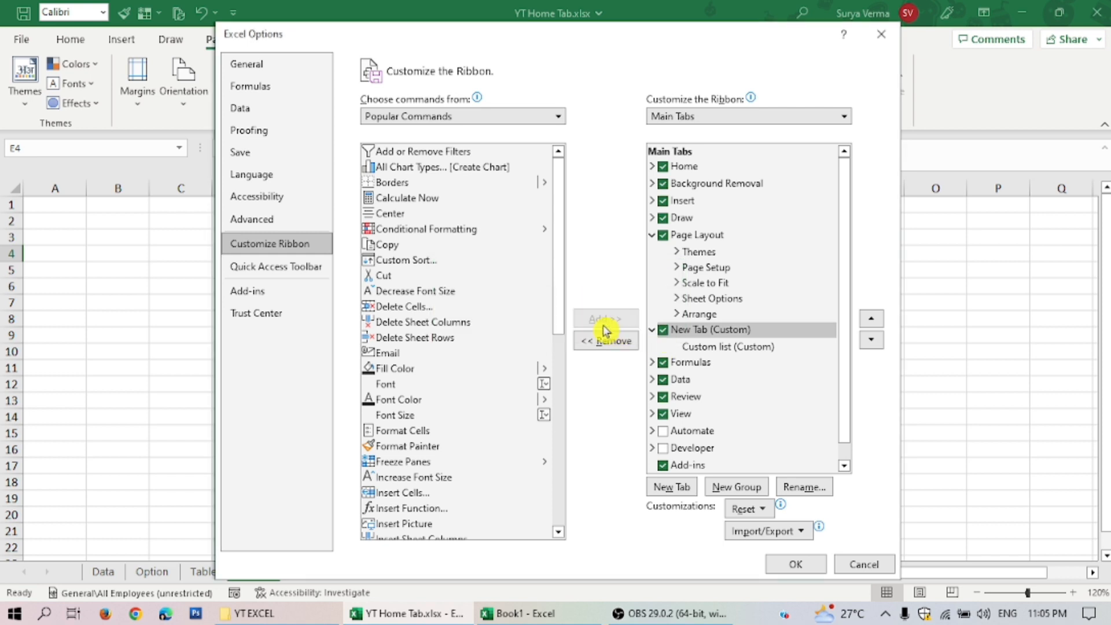
Step: Add the Cut, Custom Sort and Fill Color commands to the Custom list group
click(712, 347)
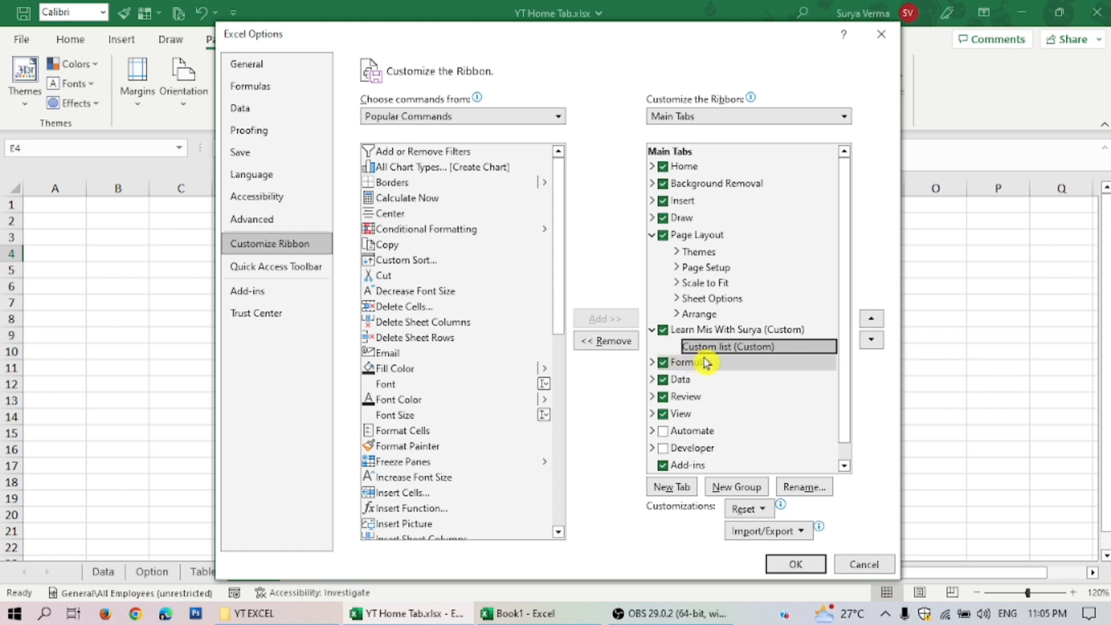
click(392, 277)
click(615, 319)
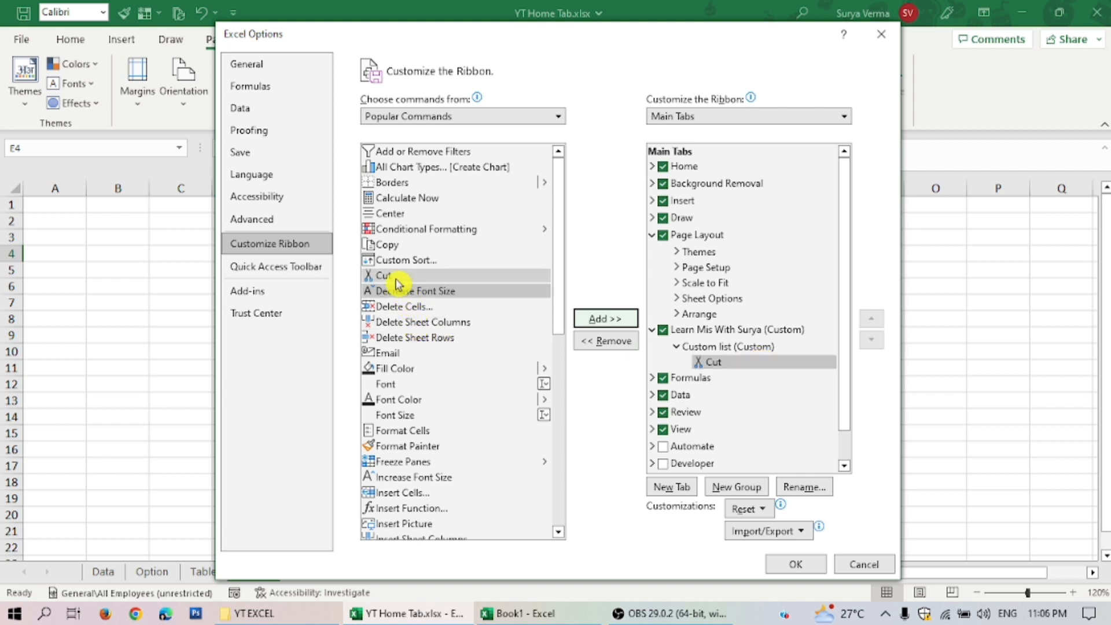
click(405, 261)
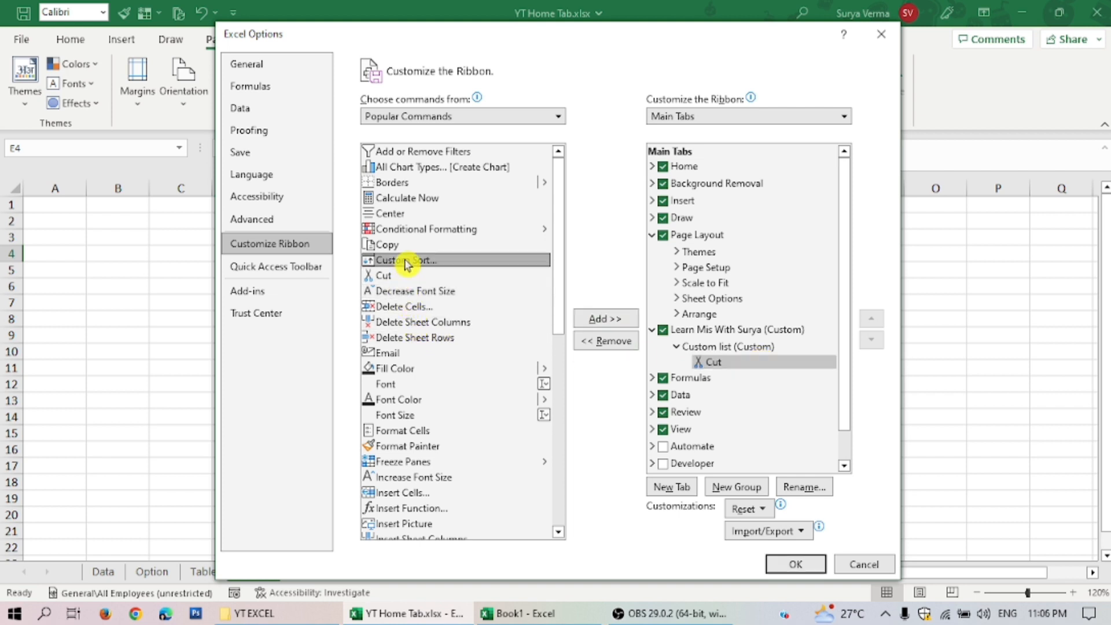
click(612, 319)
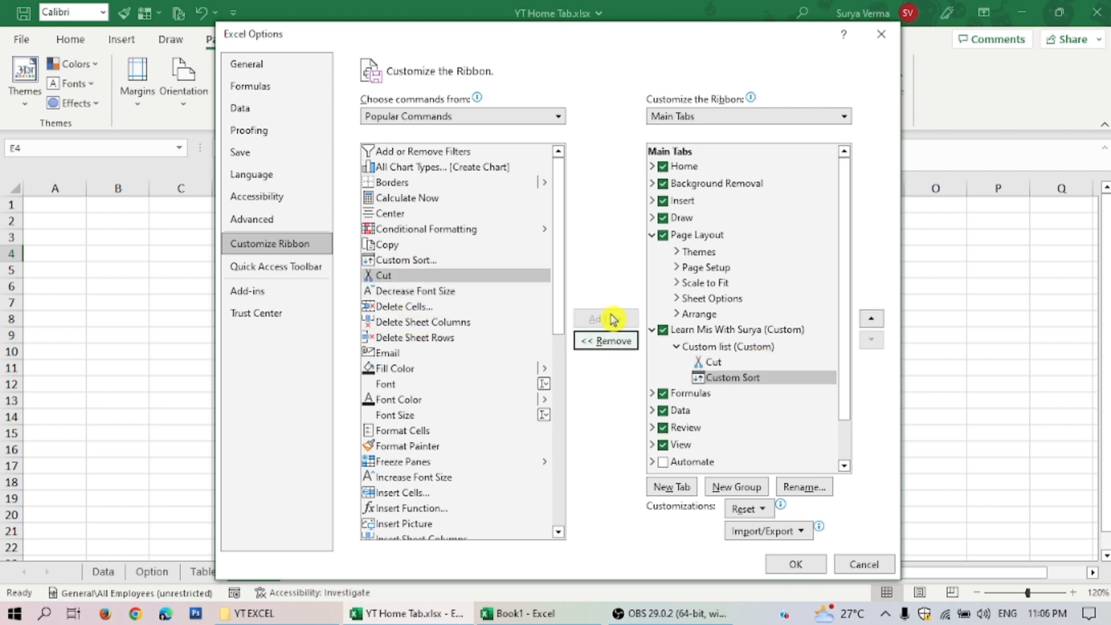
click(426, 369)
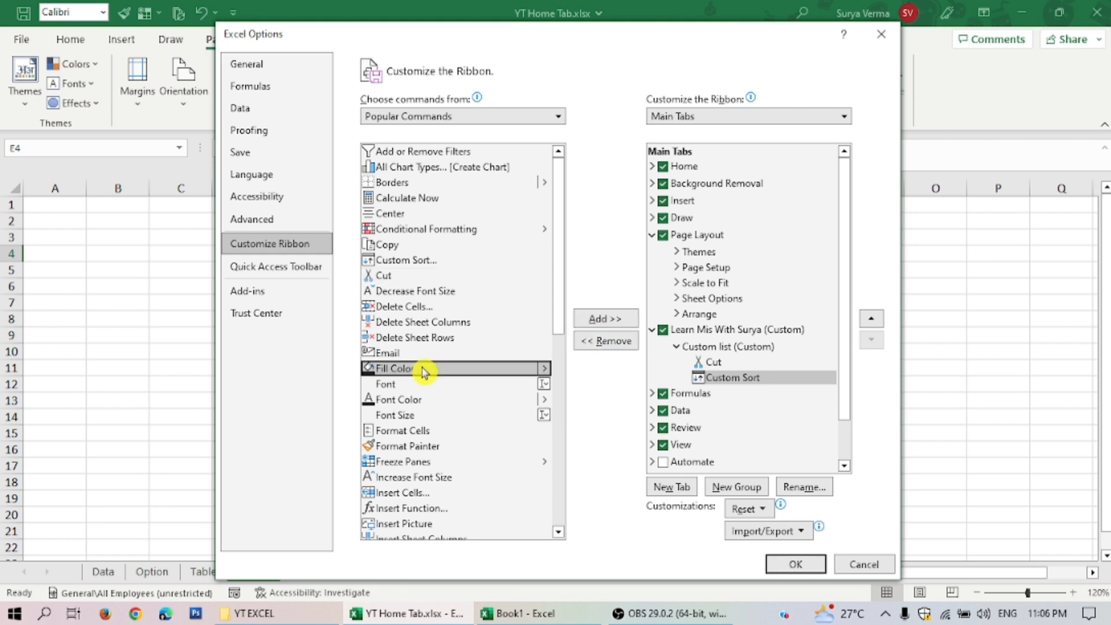
click(612, 320)
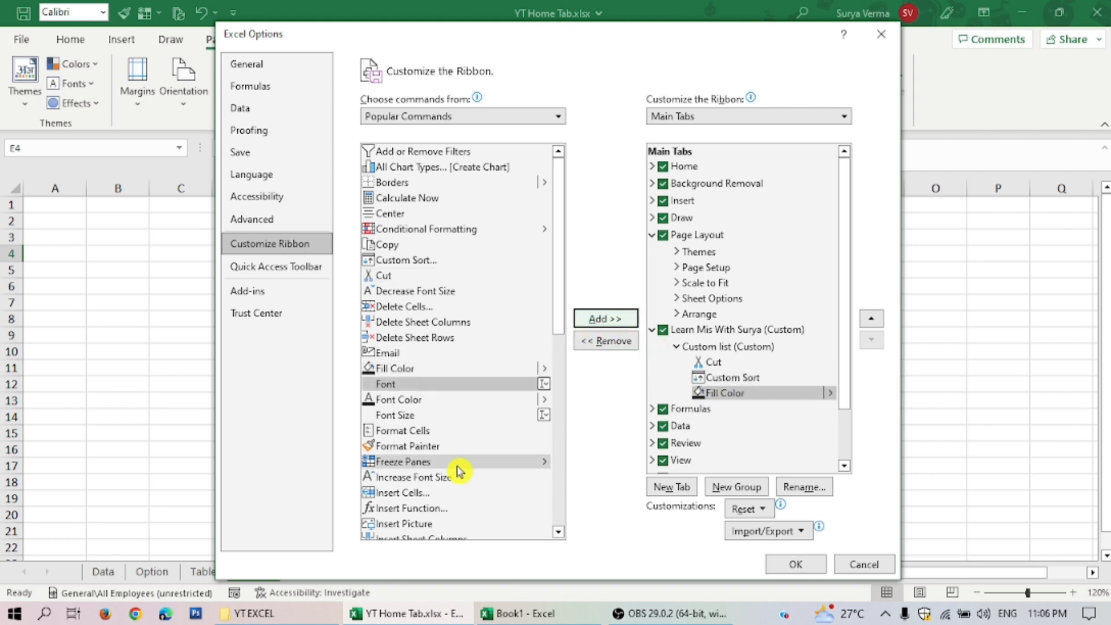
Step: Add the Page Setup, Refresh All and Insert Sheet Rows commands to the Custom list group
scroll(459, 472, down, 6)
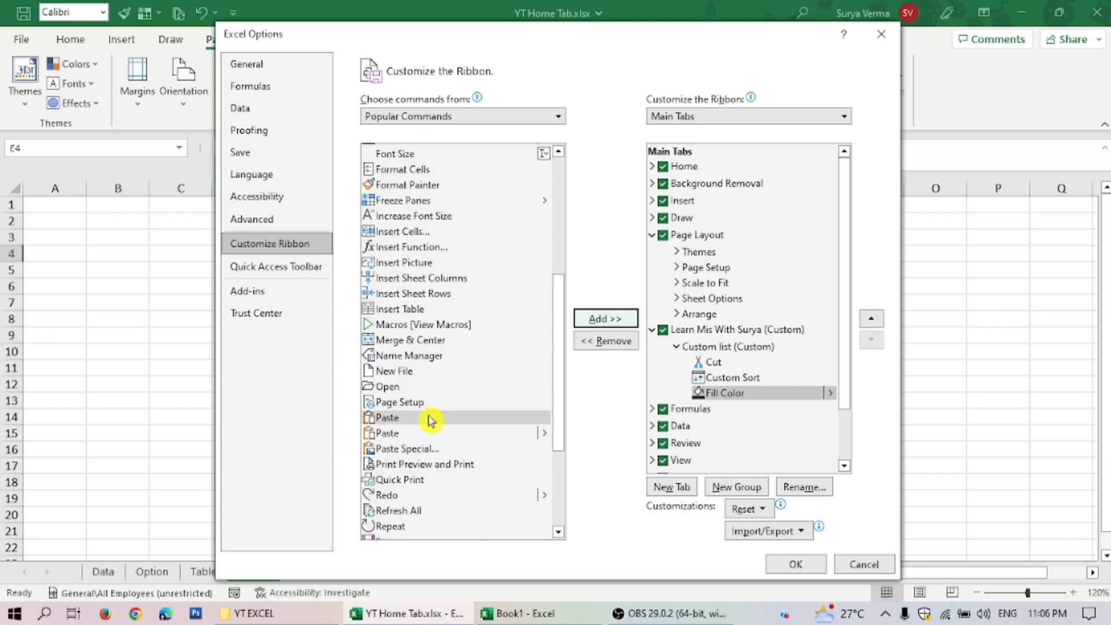
click(426, 402)
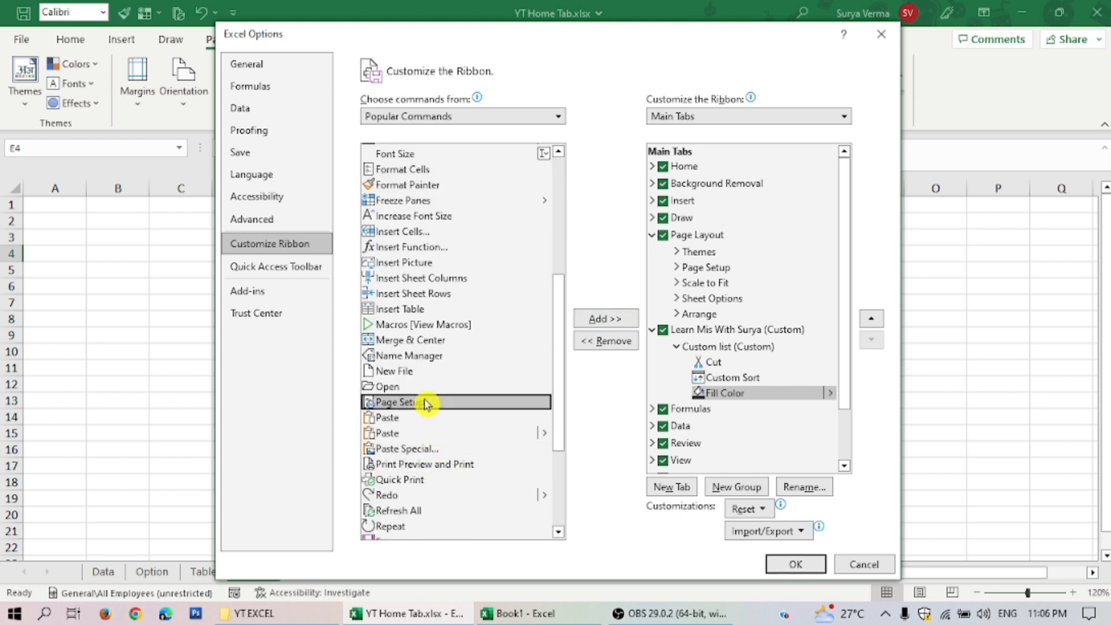
click(616, 319)
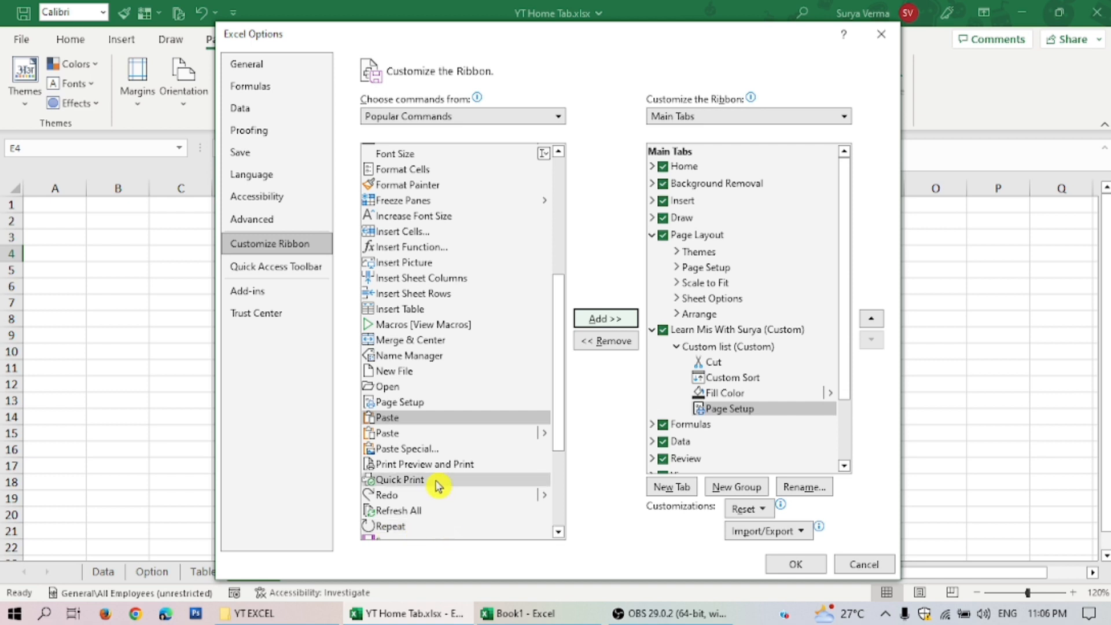
click(410, 510)
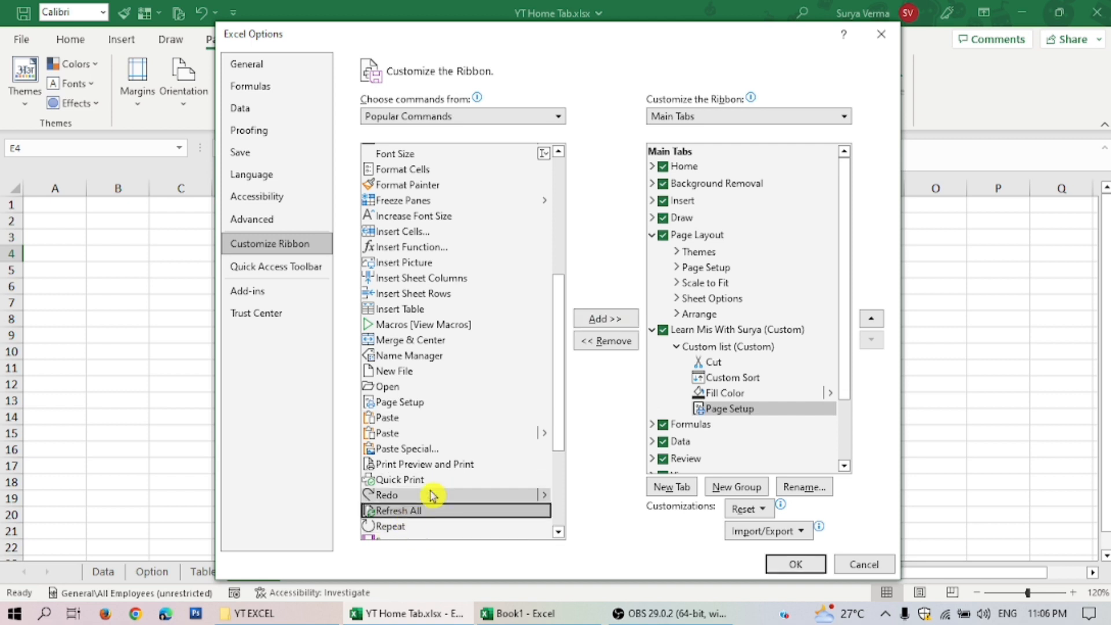
click(597, 319)
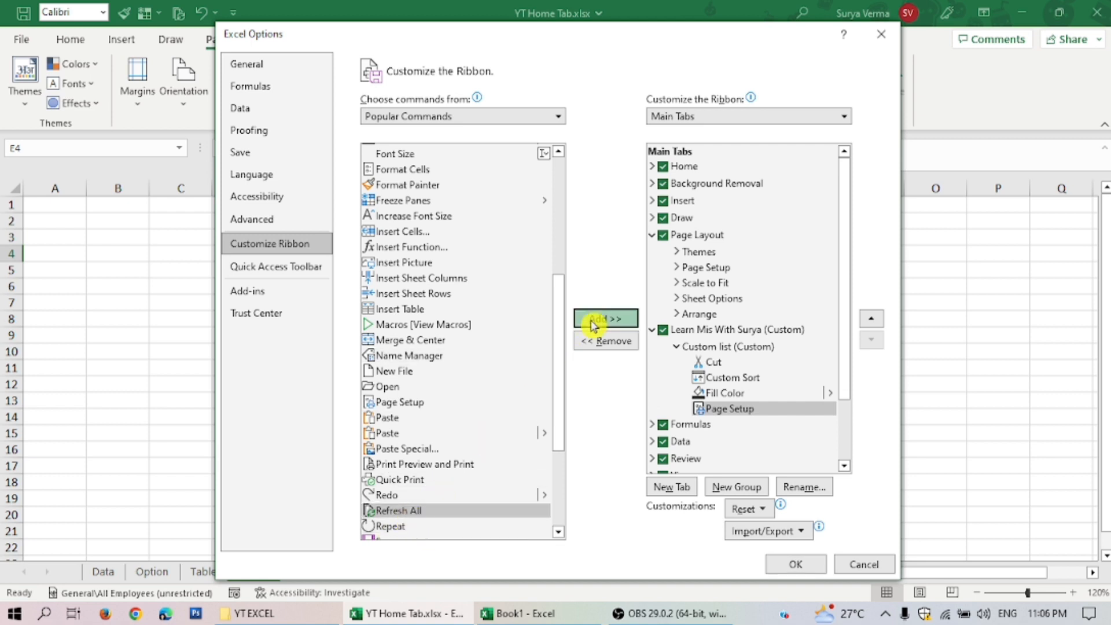
click(437, 295)
click(607, 320)
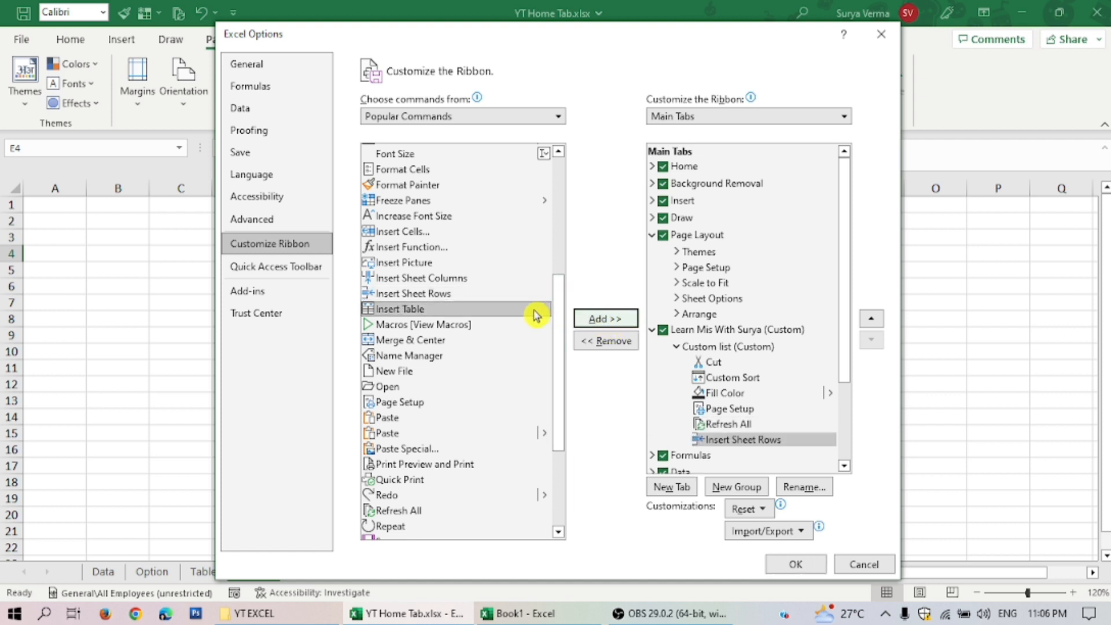
Step: Add the Insert Sheet Columns and Format Painter commands to the Custom list group and apply the options
click(451, 278)
click(597, 318)
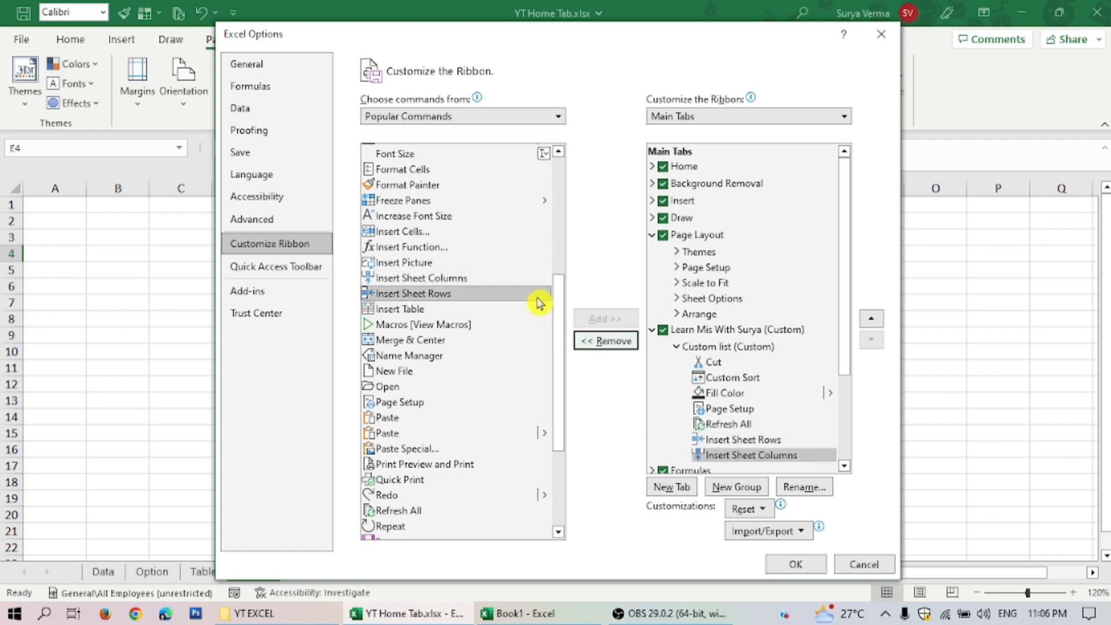
click(436, 185)
click(601, 320)
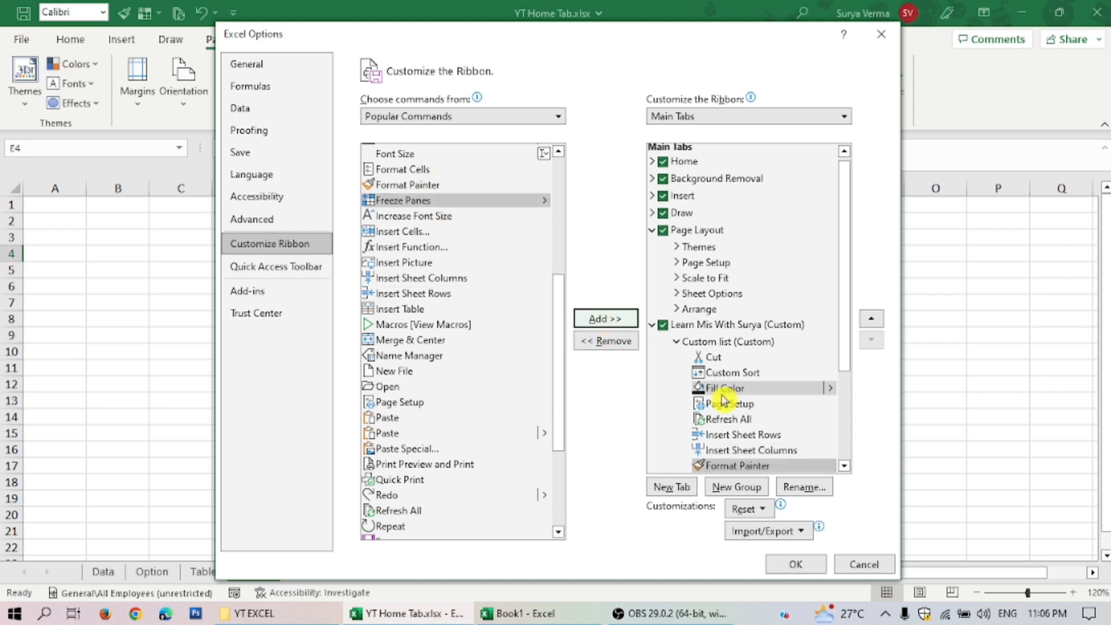
click(796, 563)
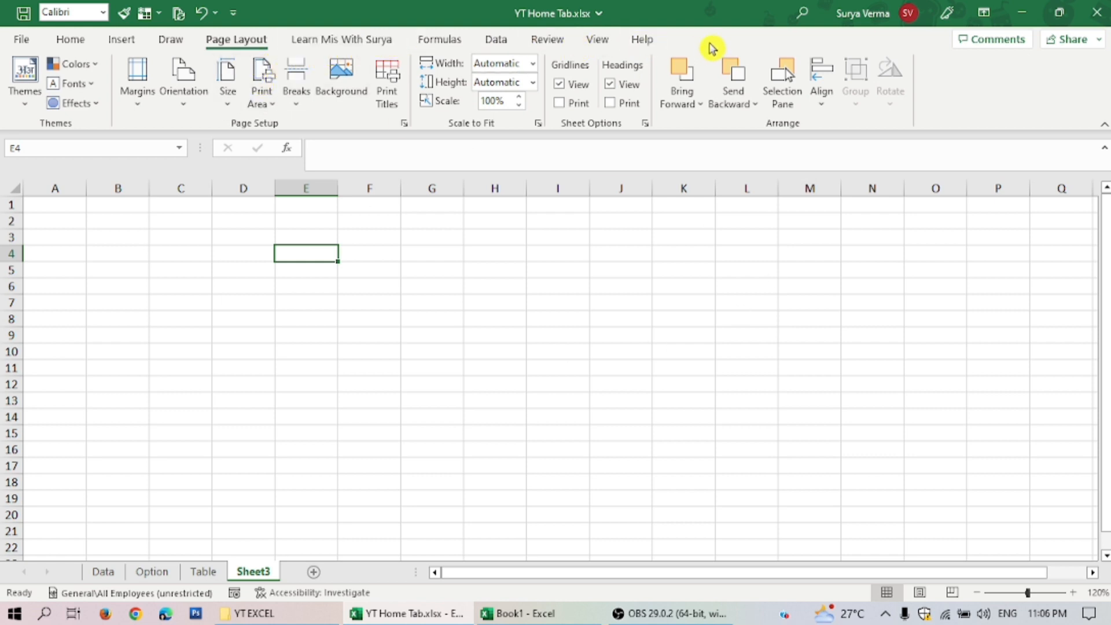
Step: Reopen the Customize Ribbon options and move the custom "Learn Mis" tab down to the end of the tab order, below Help
click(21, 40)
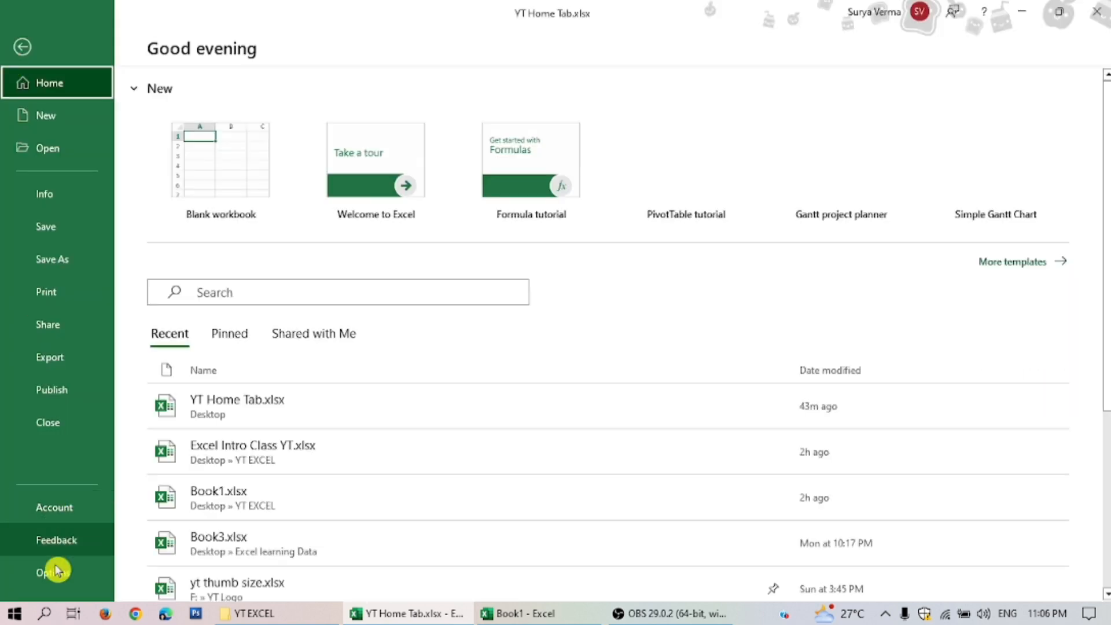
click(58, 572)
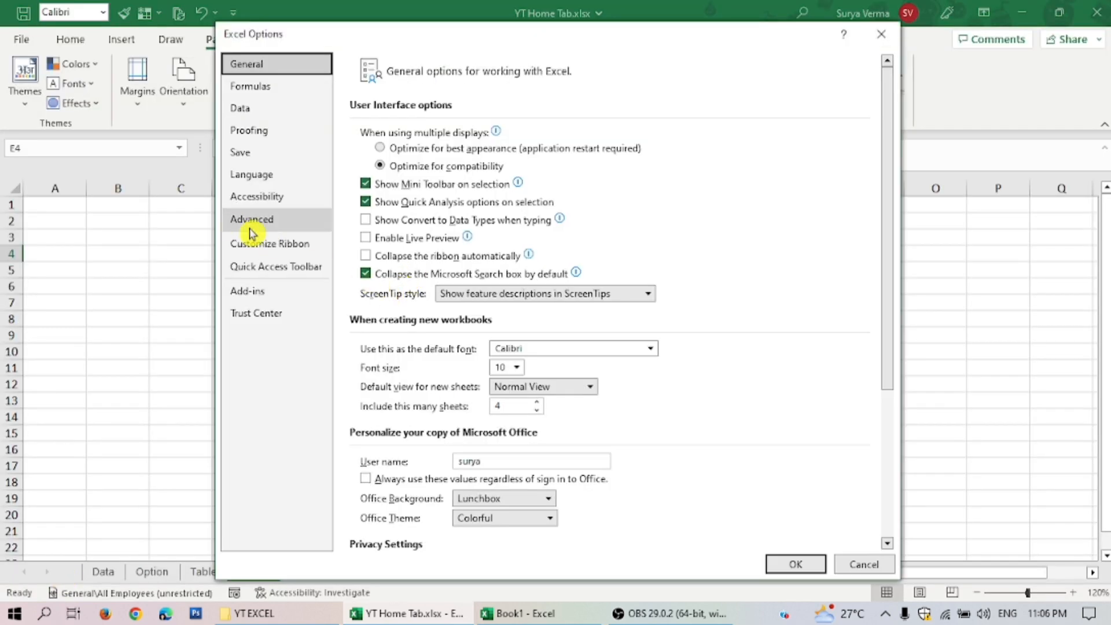
click(237, 243)
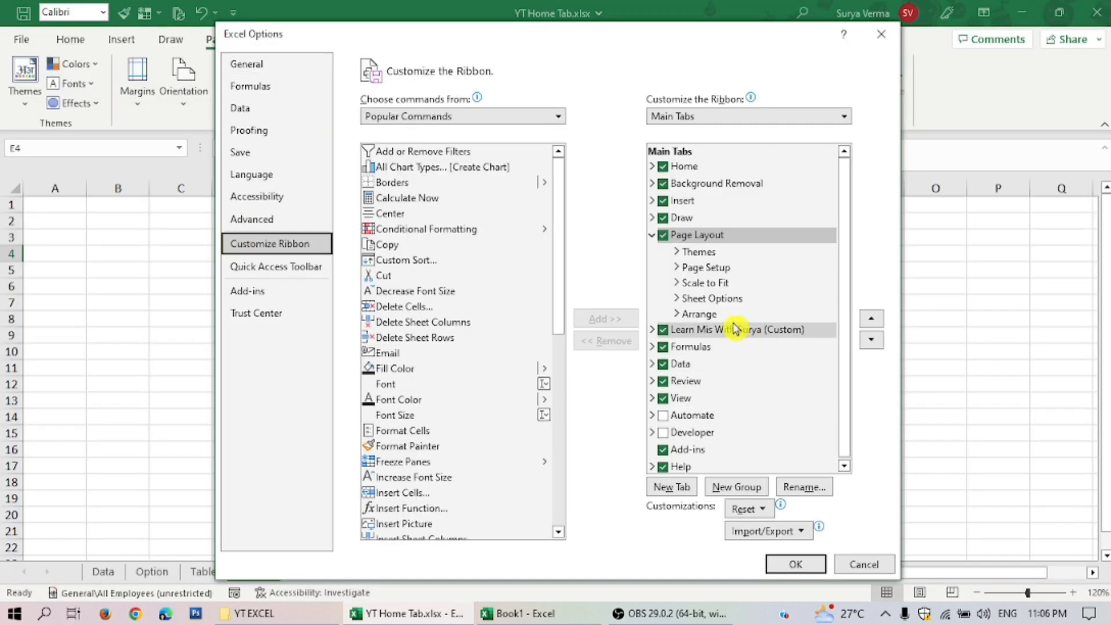
click(726, 329)
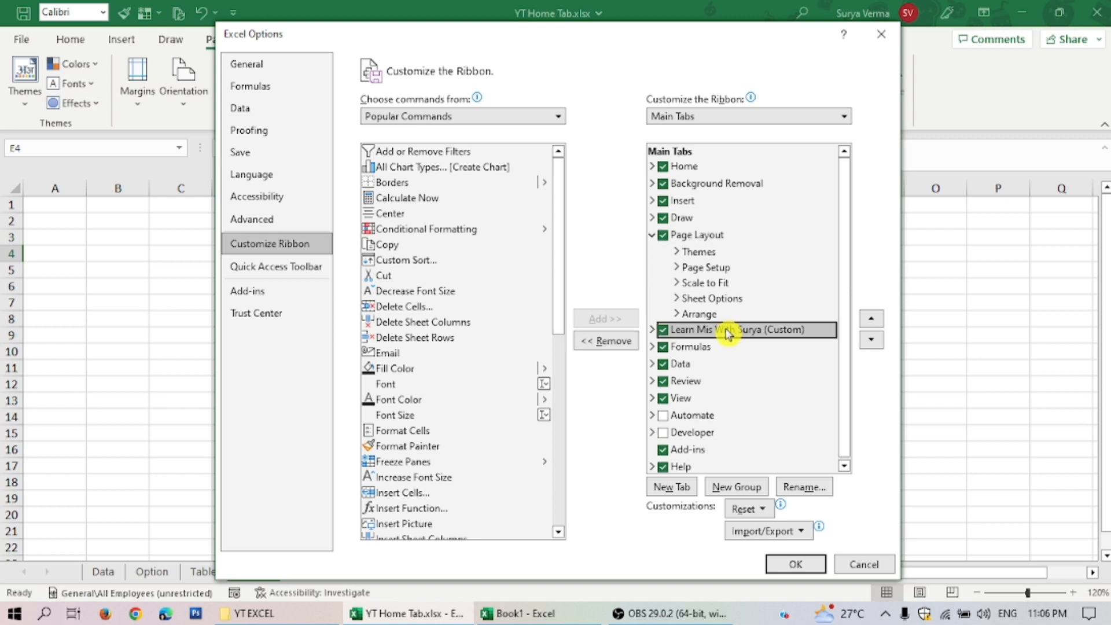
click(871, 340)
click(870, 340)
click(870, 341)
click(870, 340)
click(870, 340)
click(872, 348)
click(872, 348)
click(872, 347)
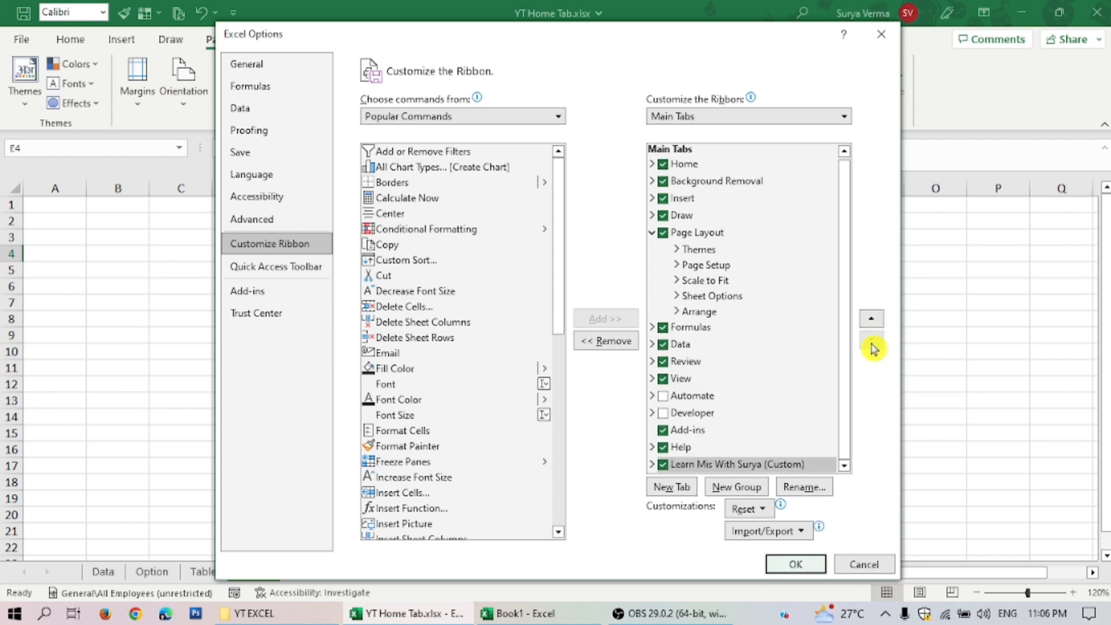
Step: Apply the ribbon customization, then reopen Excel Options at the Quick Access Toolbar settings with the toolbar itself left uncovered
click(796, 564)
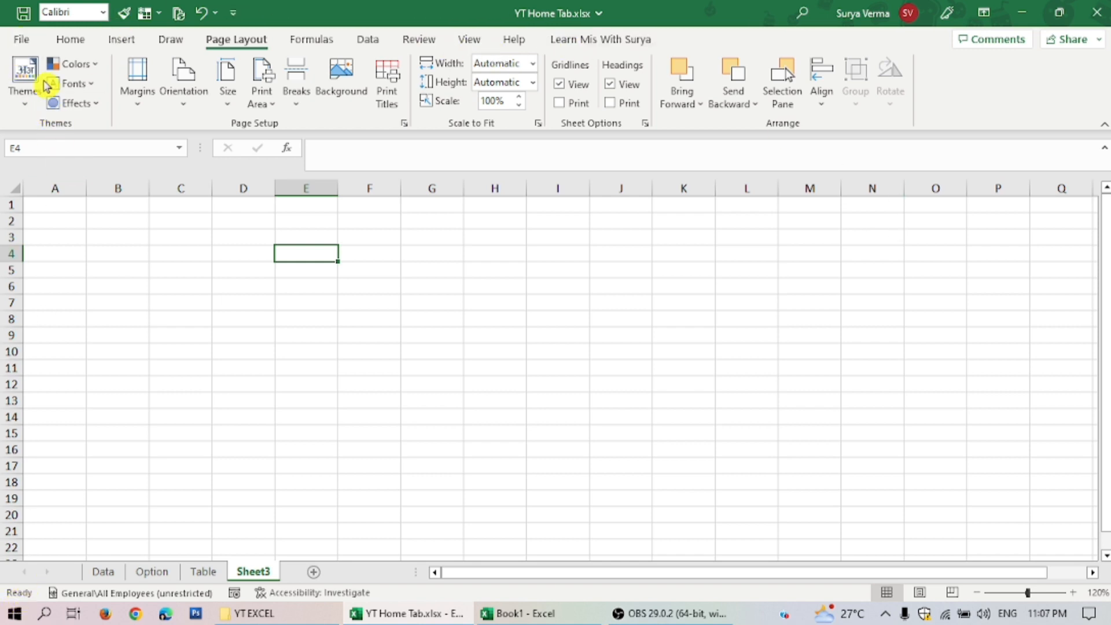
click(23, 38)
click(38, 576)
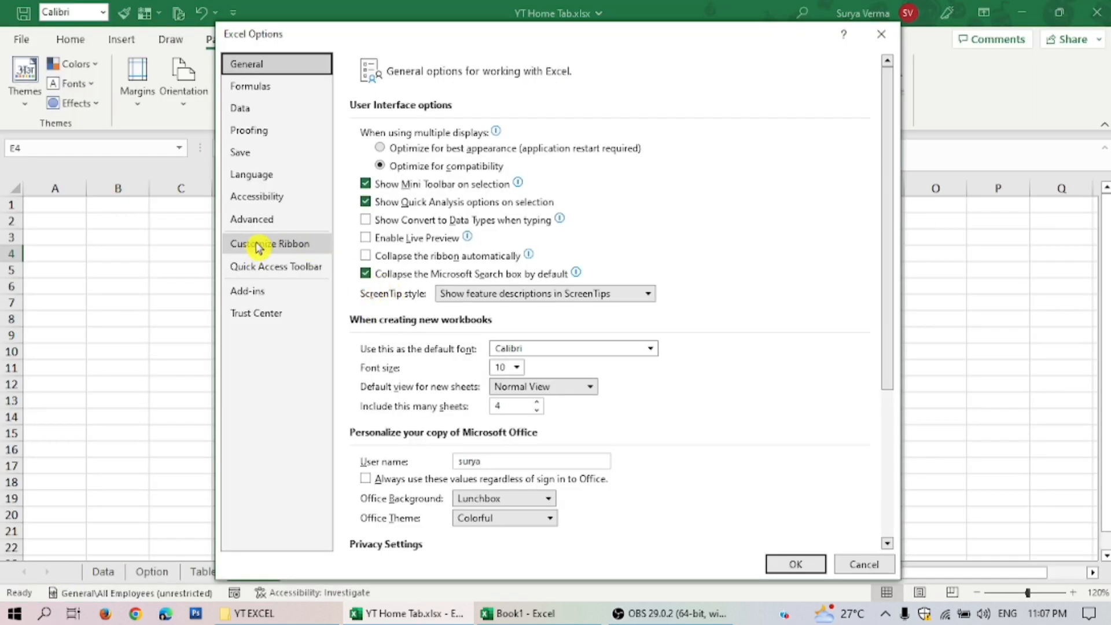
click(270, 272)
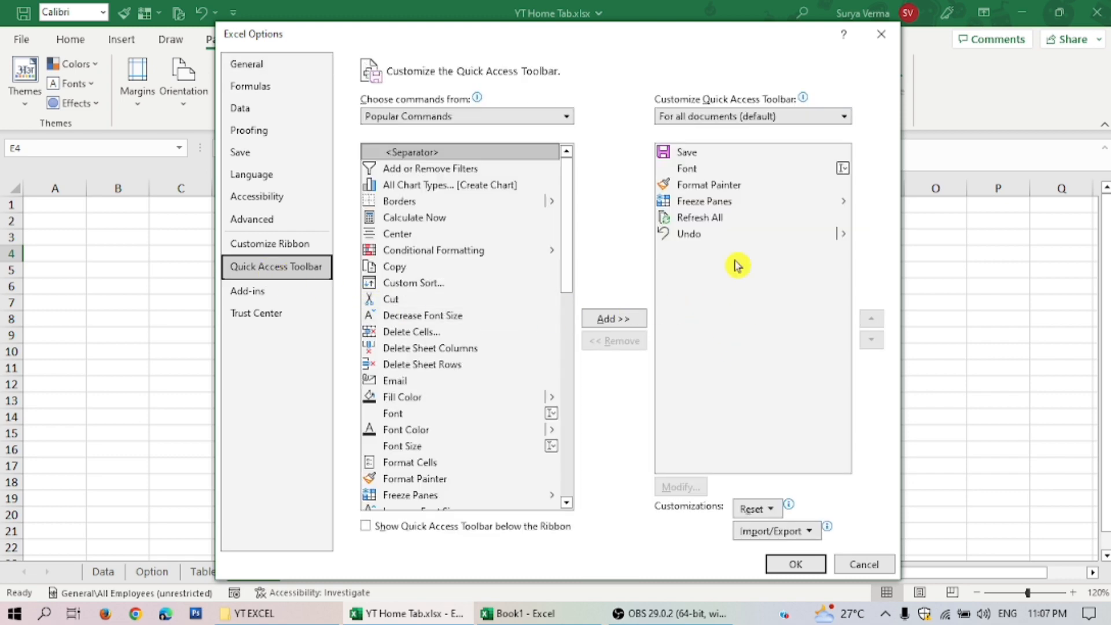
drag(564, 38, 642, 92)
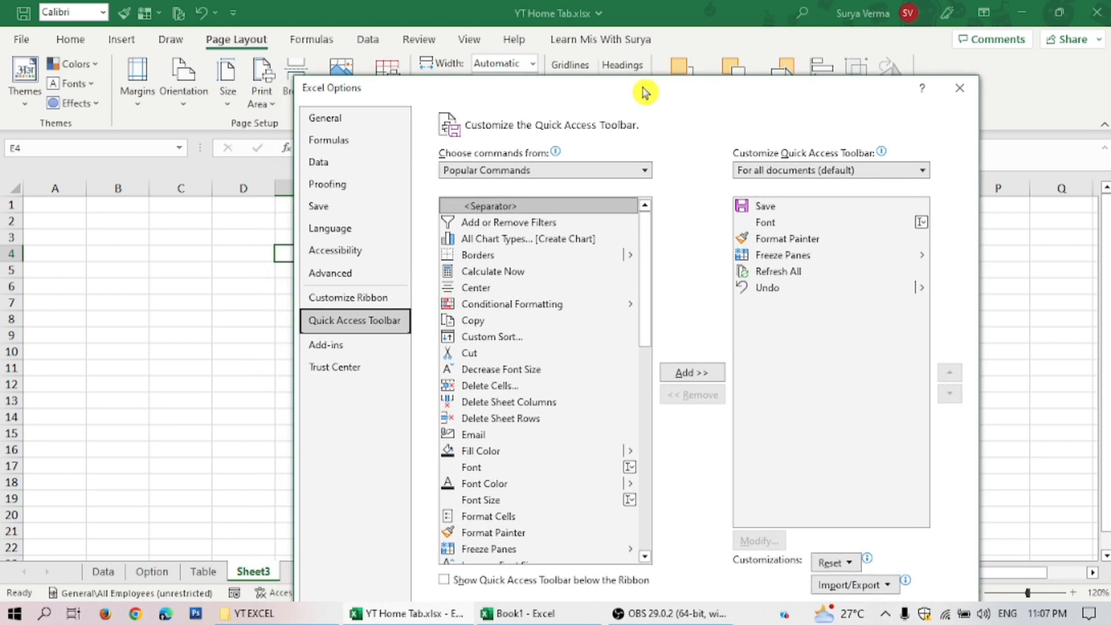
Step: List the Home Tab commands available for the Quick Access Toolbar and look through them
click(594, 171)
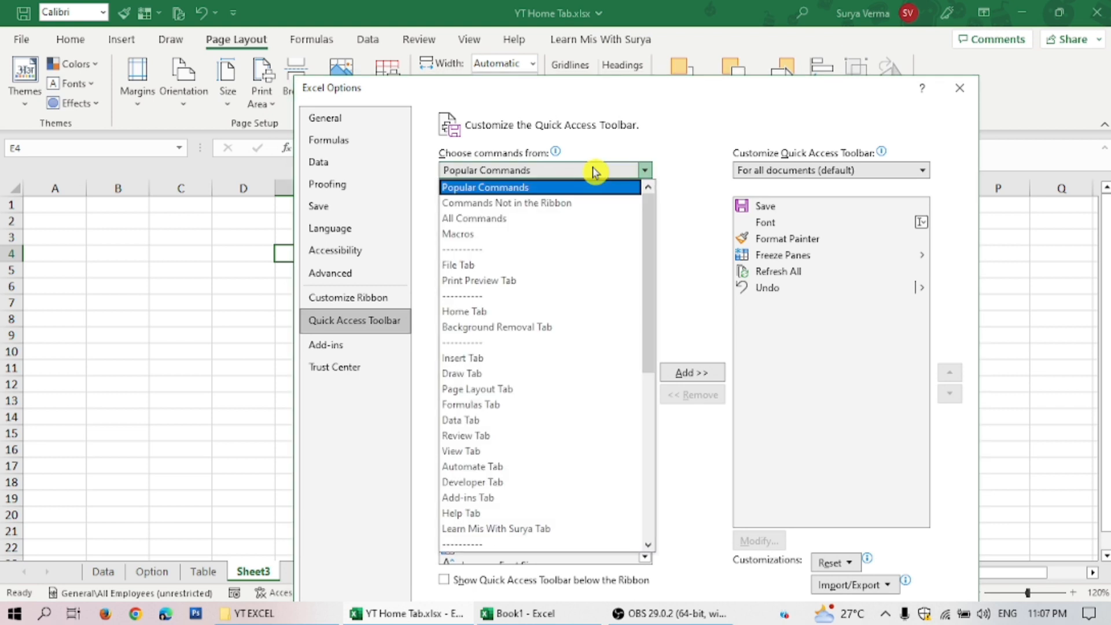
click(503, 311)
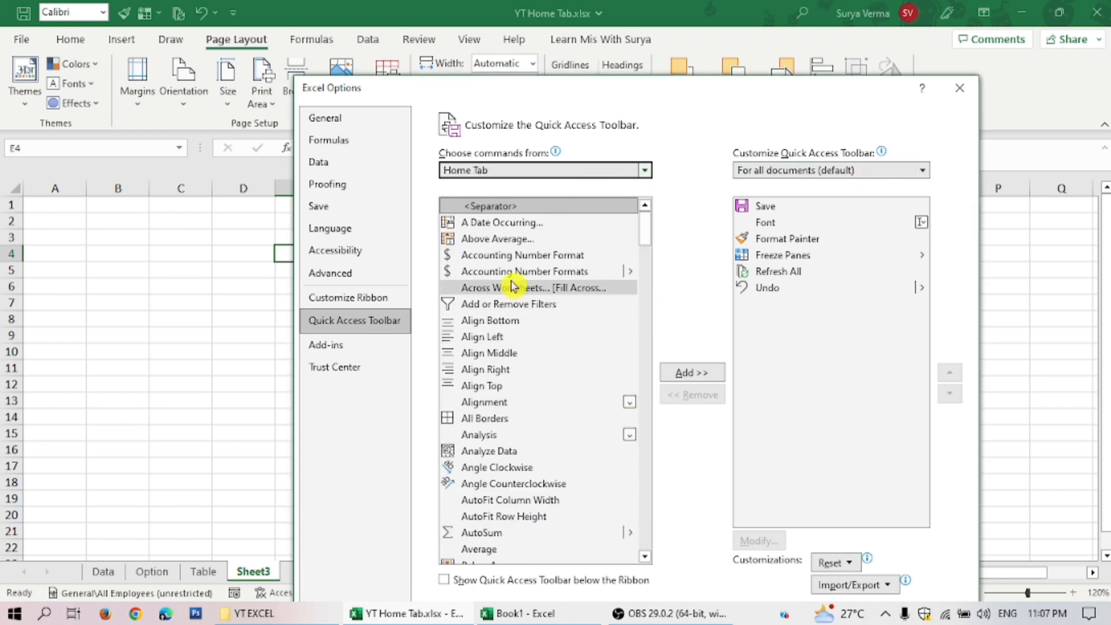
scroll(509, 376, down, 7)
scroll(509, 411, down, 5)
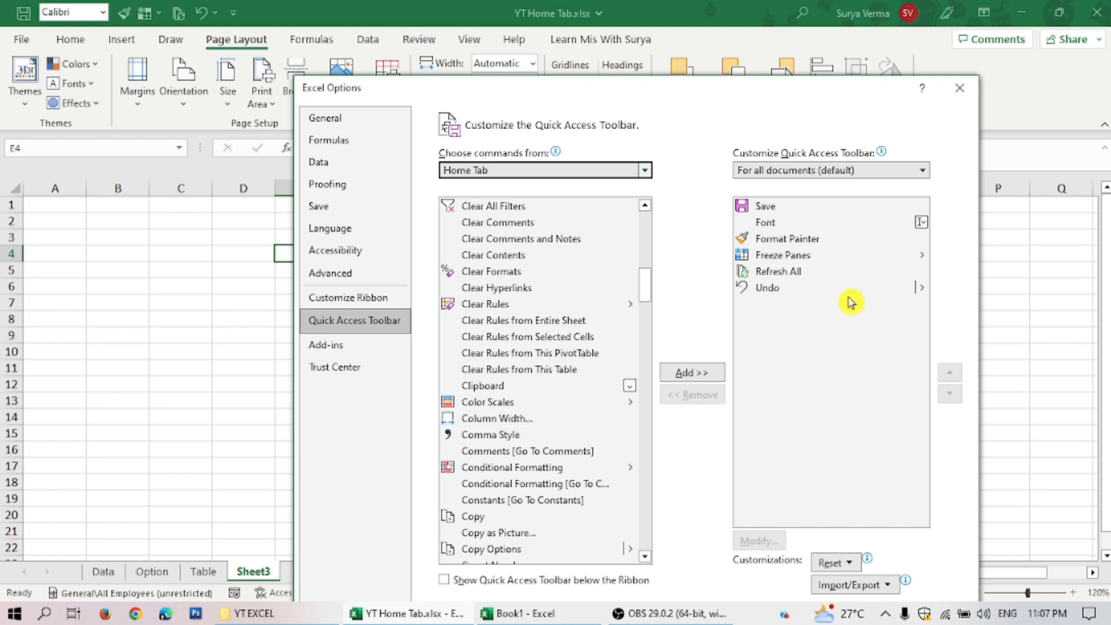
Step: Switch the available commands to the Page Layout Tab and look through its commands and the other command categories
click(581, 168)
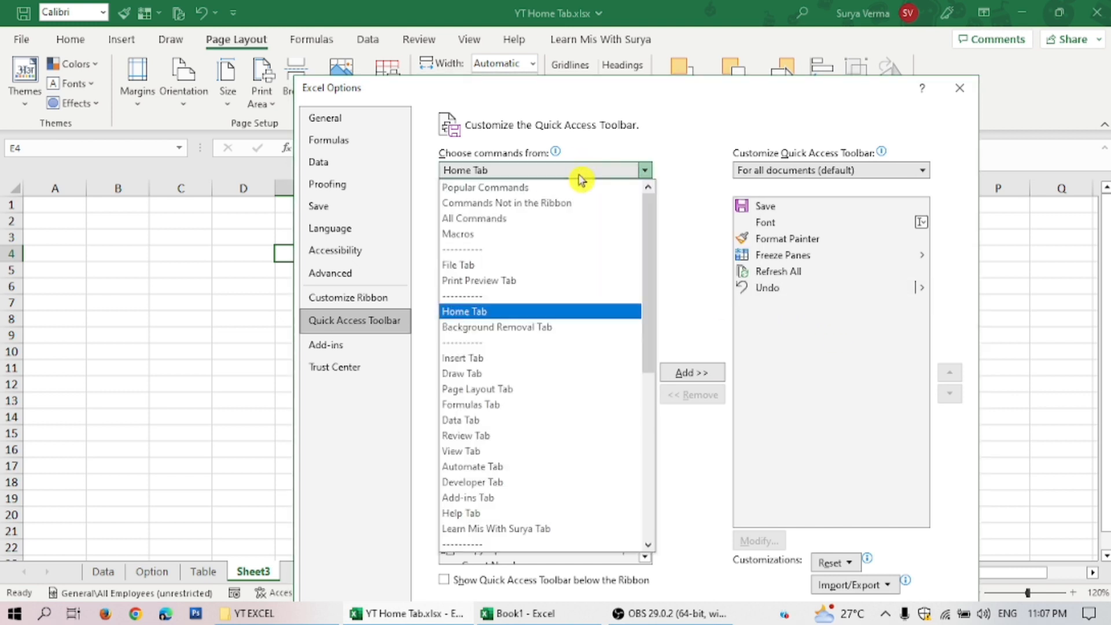
click(481, 391)
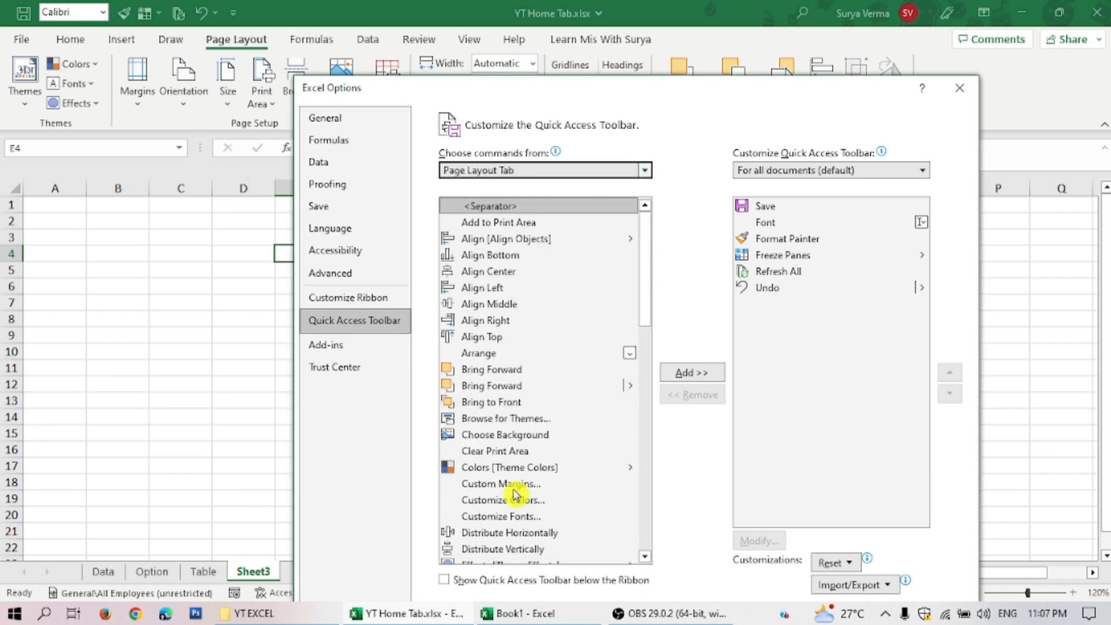
scroll(515, 493, down, 15)
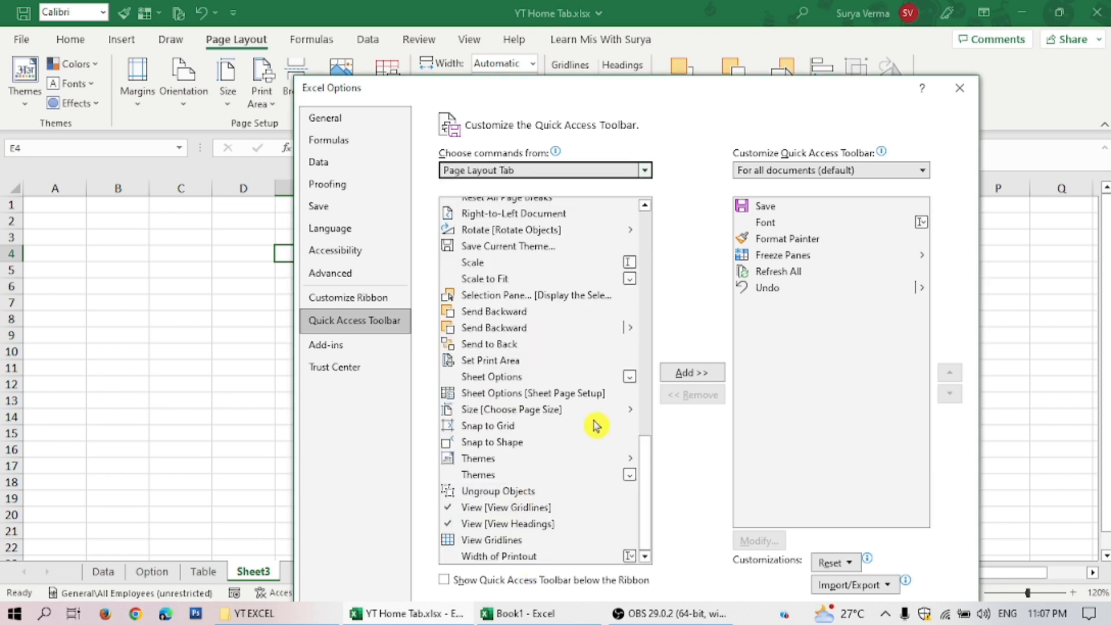
click(590, 166)
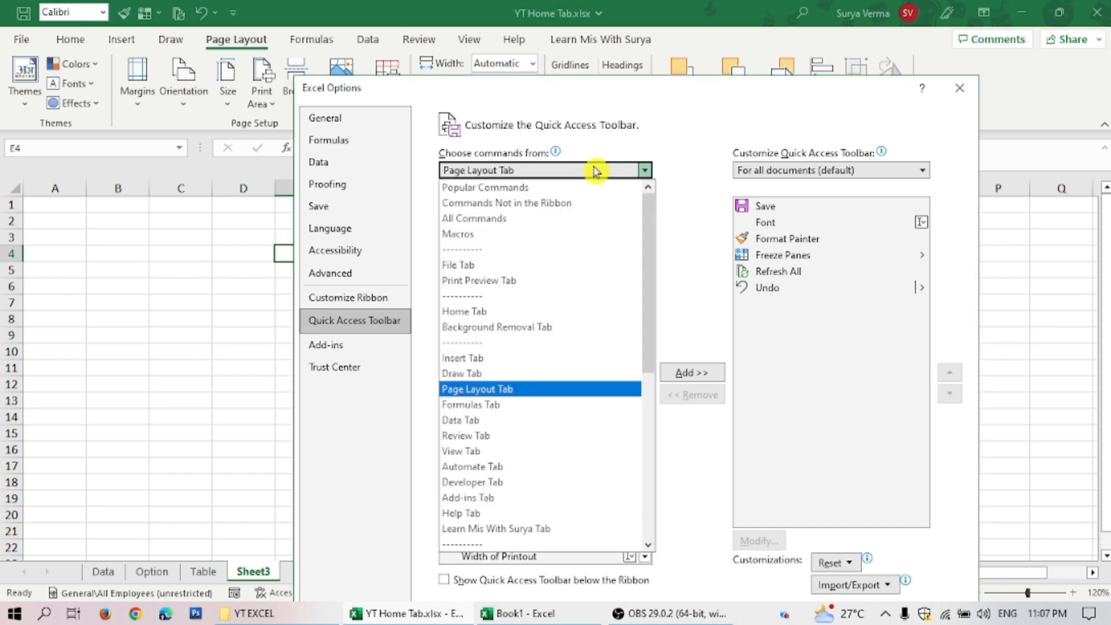
scroll(526, 472, down, 10)
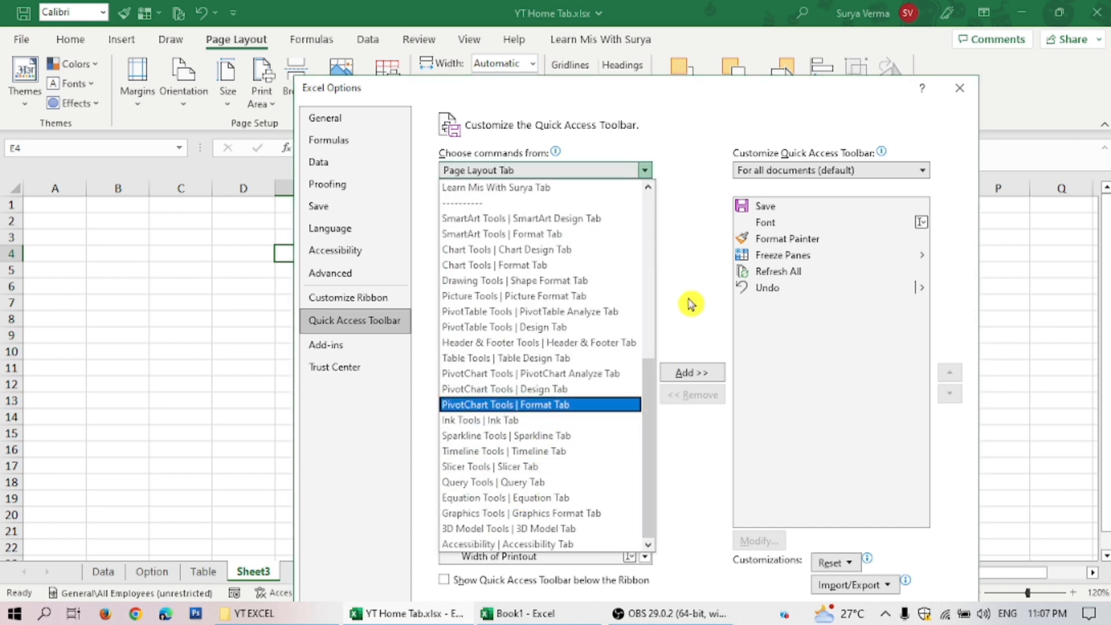
click(676, 315)
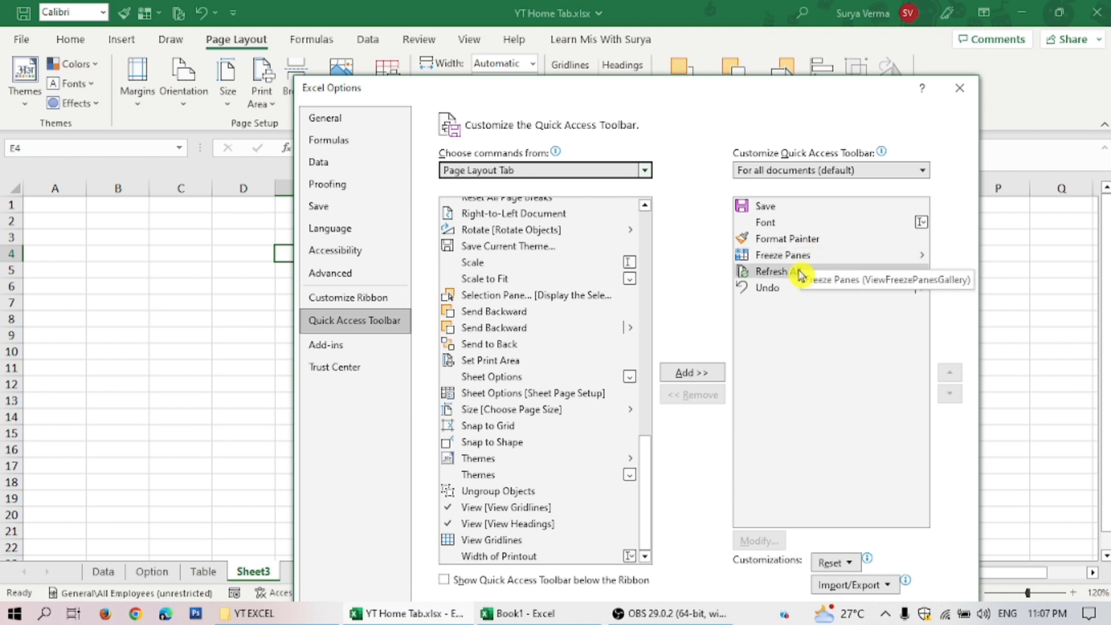
Step: Remove the Format Painter, Freeze Panes and Font commands from the Quick Access Toolbar
click(806, 240)
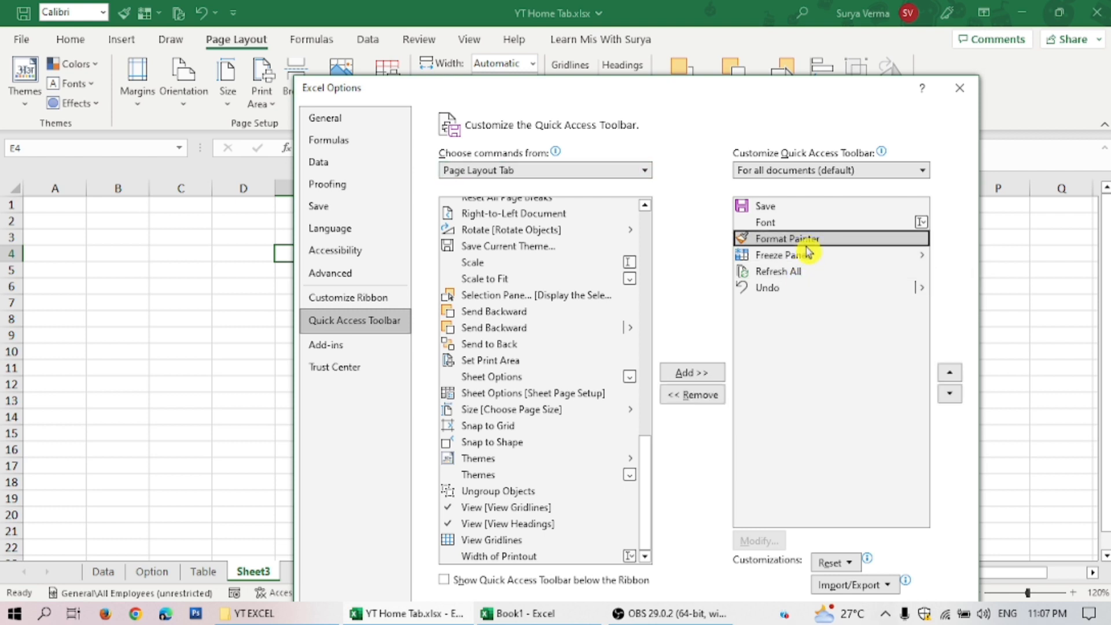
click(696, 396)
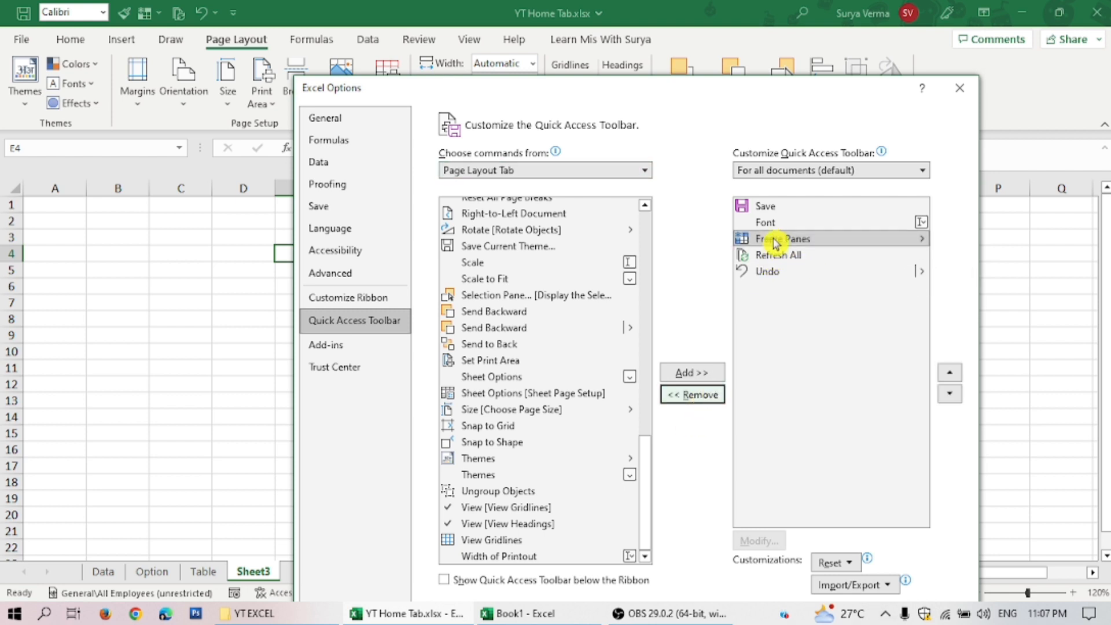
click(680, 399)
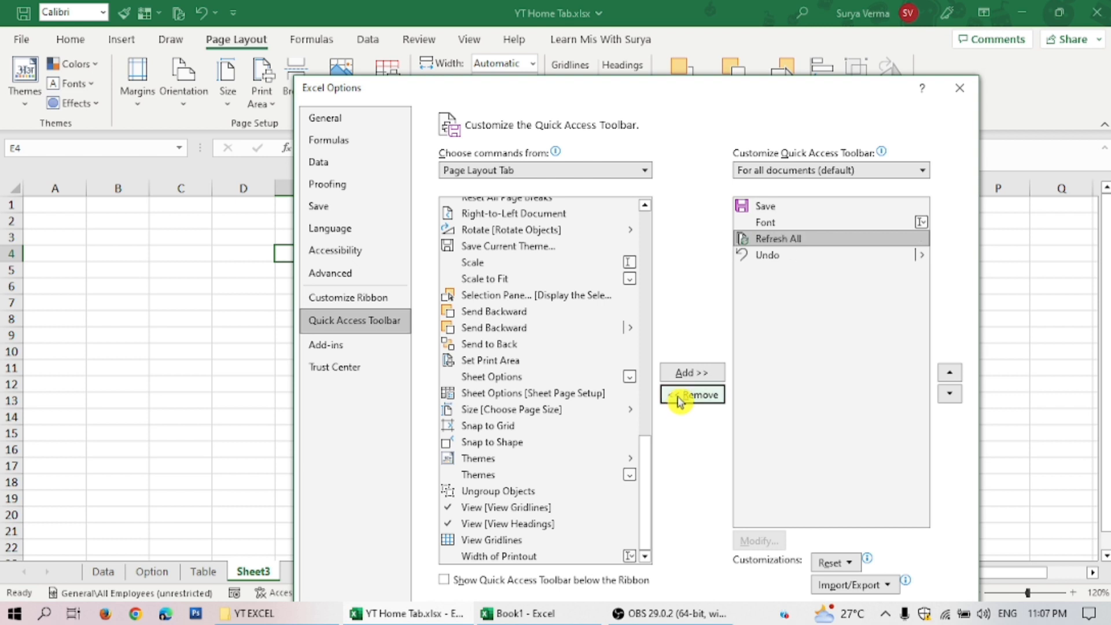
click(752, 223)
click(702, 396)
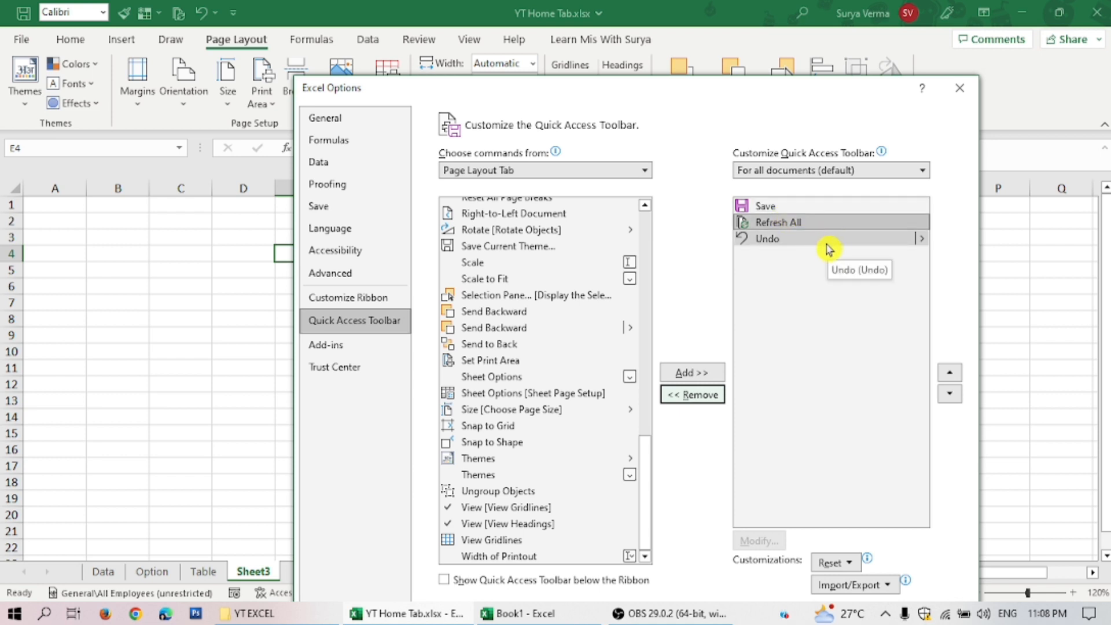
Step: Add the Themes group from the Page Layout Tab to the Quick Access Toolbar, move it below Undo and apply the options
click(496, 475)
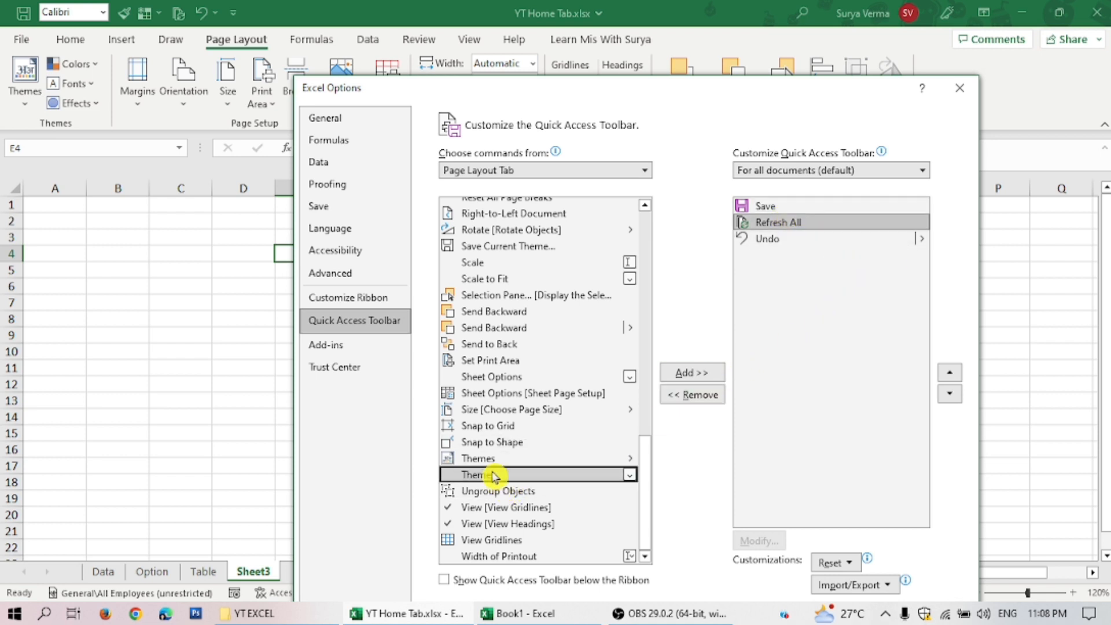
click(711, 373)
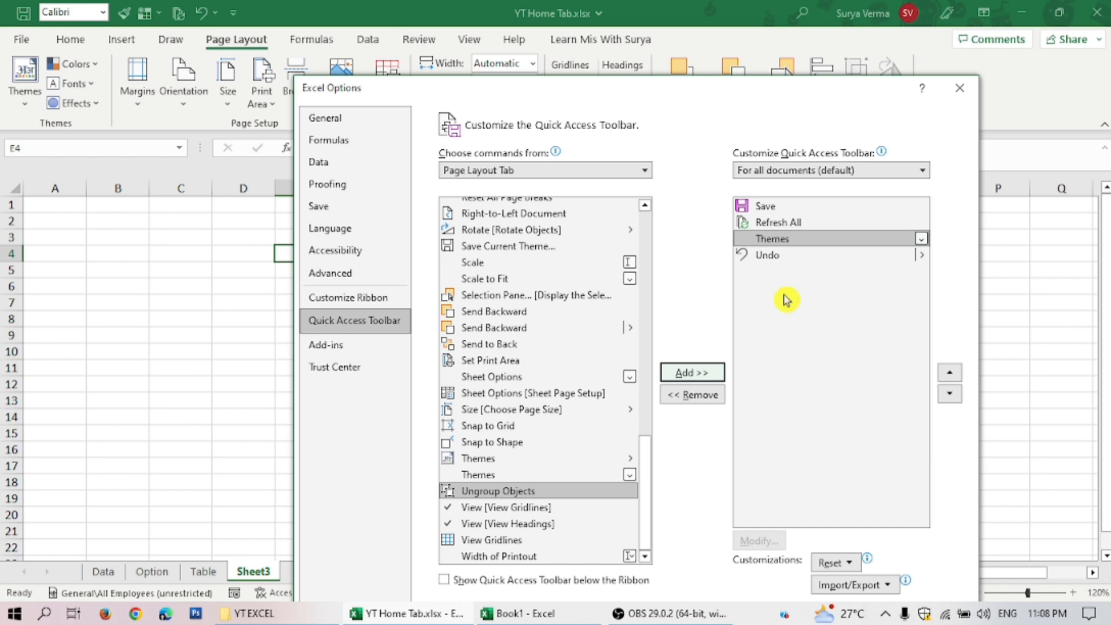
click(791, 241)
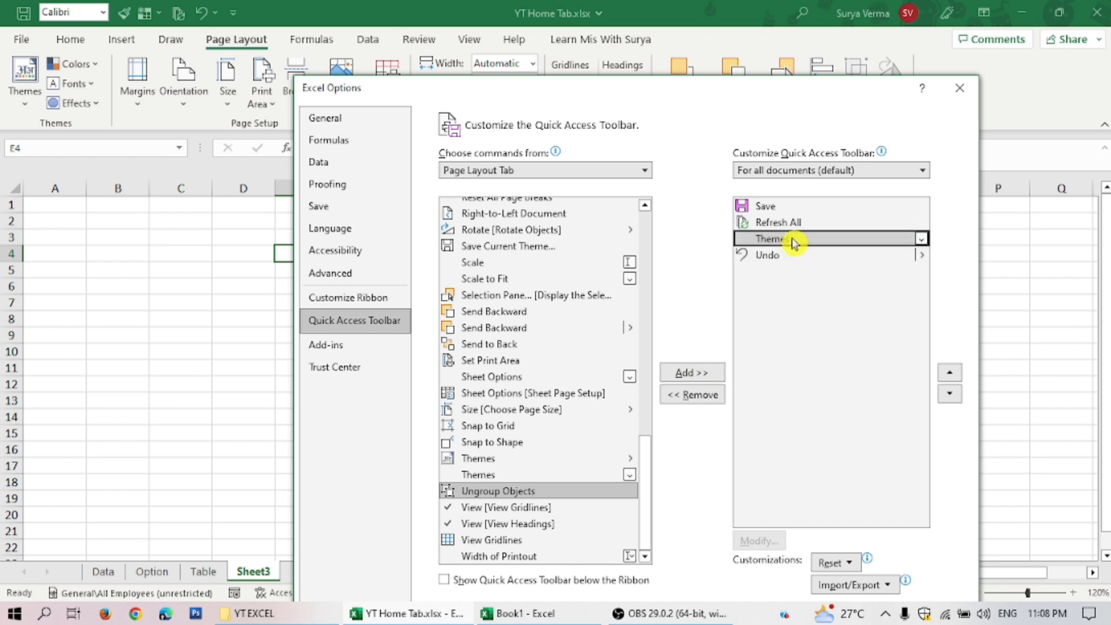
click(949, 395)
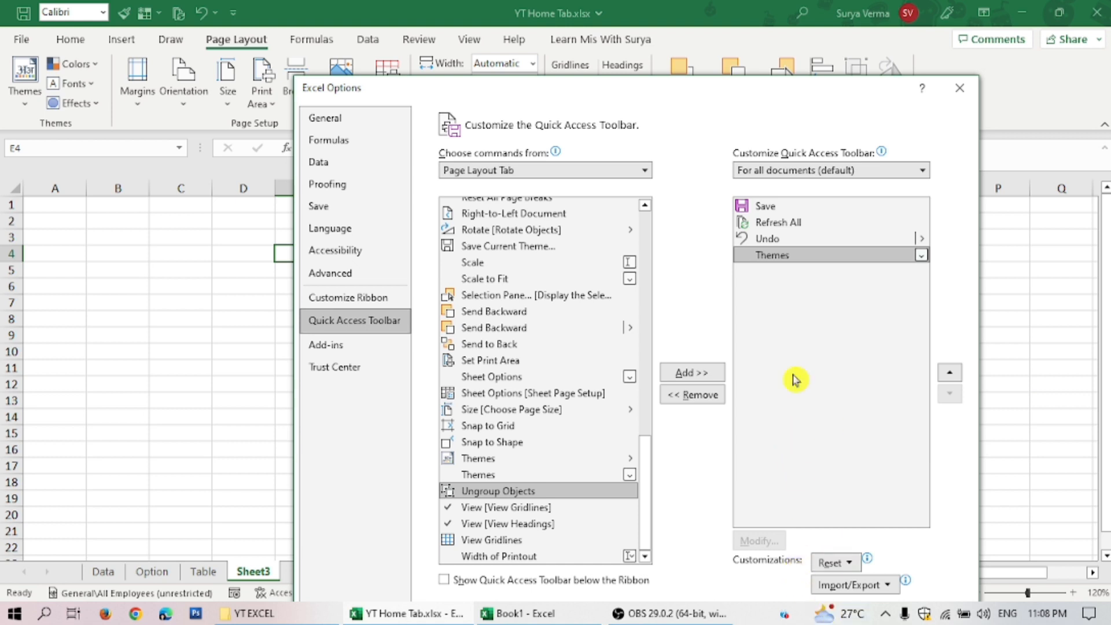
drag(712, 96, 716, 20)
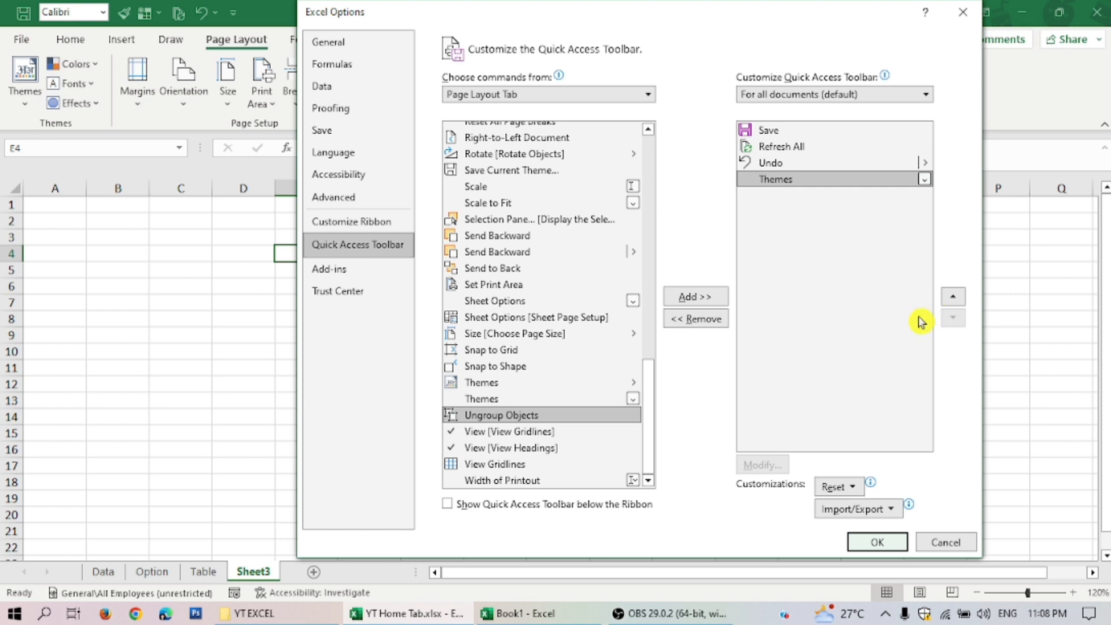
click(877, 542)
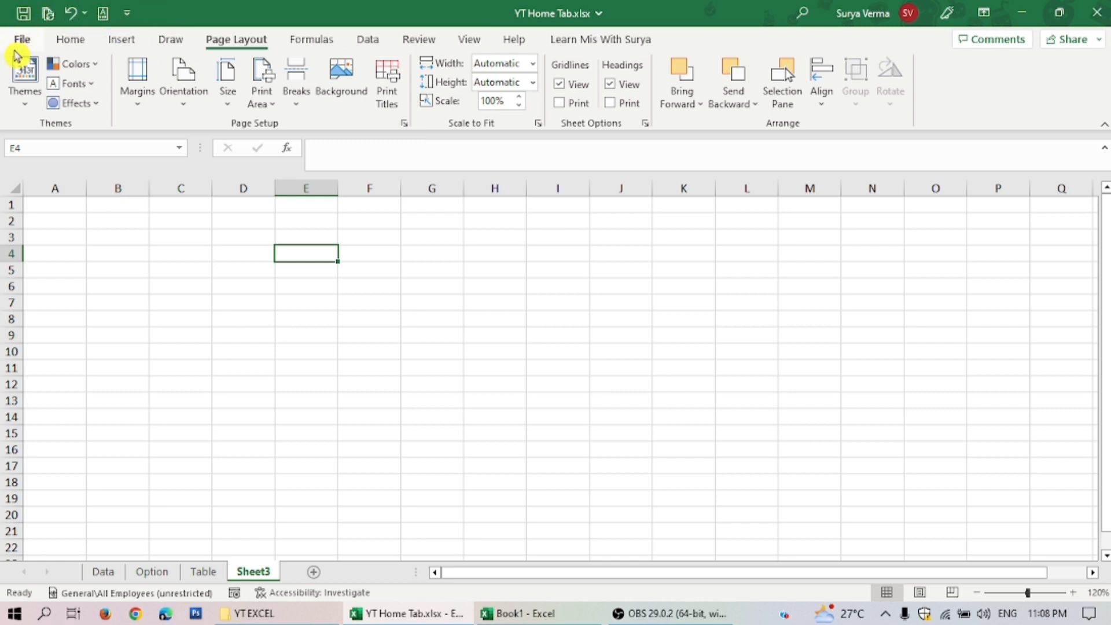
Step: View the Add-ins options and the list of available Excel Add-ins, then close it without enabling any
click(22, 39)
click(36, 574)
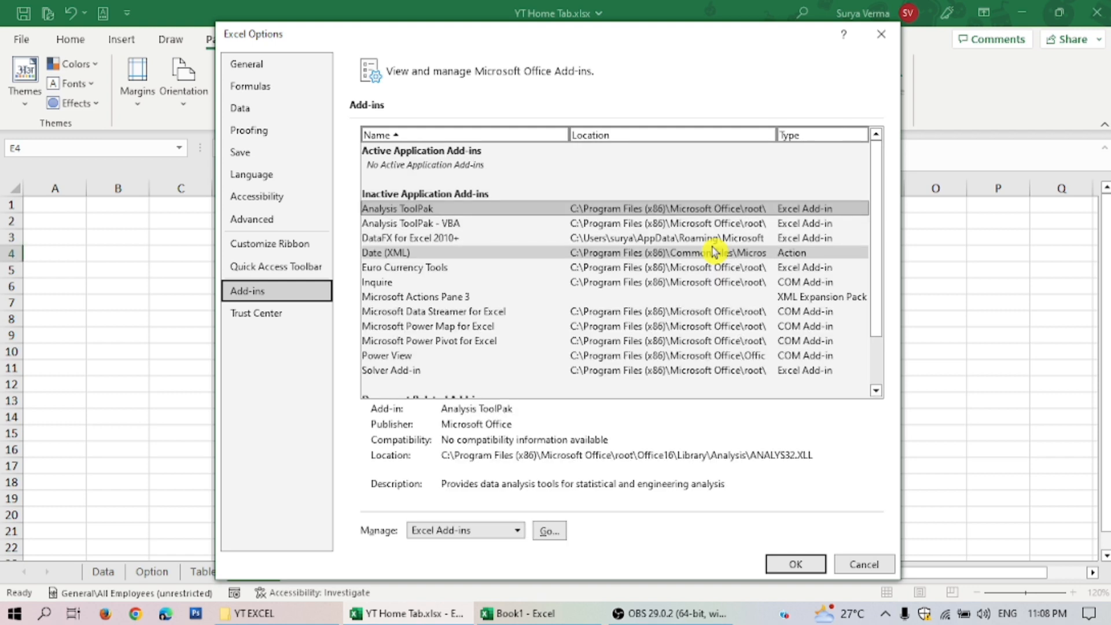
click(549, 529)
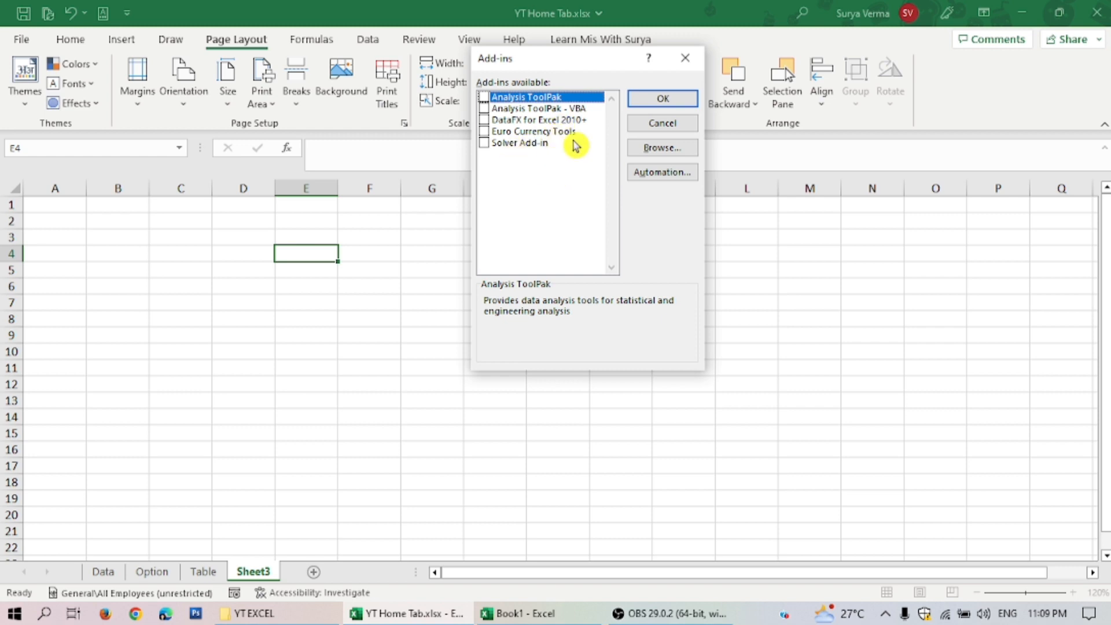
click(682, 65)
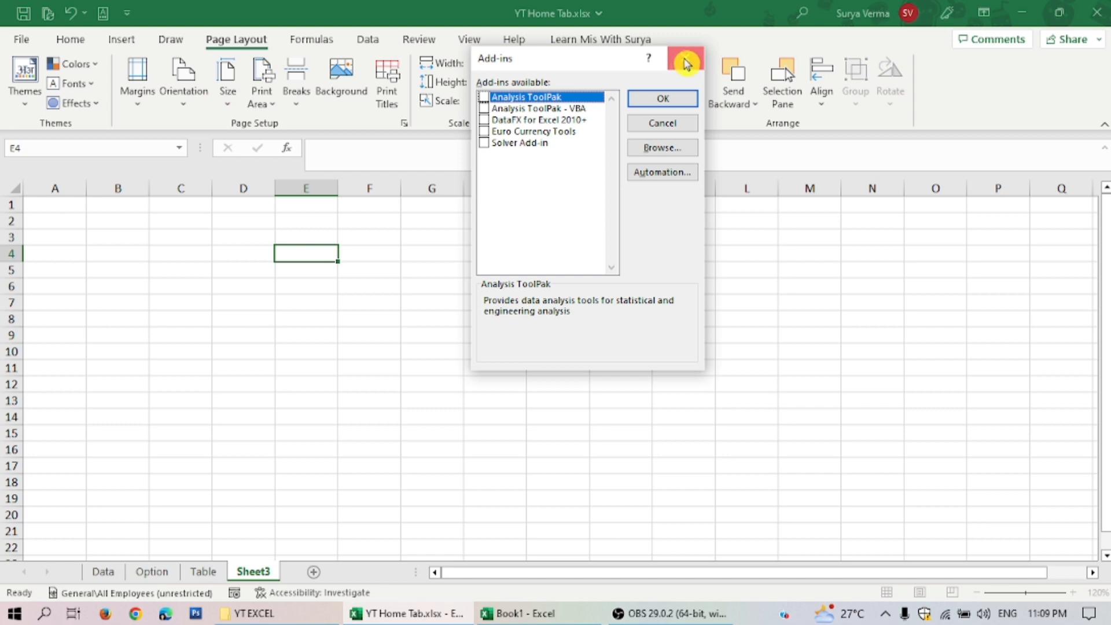
click(685, 64)
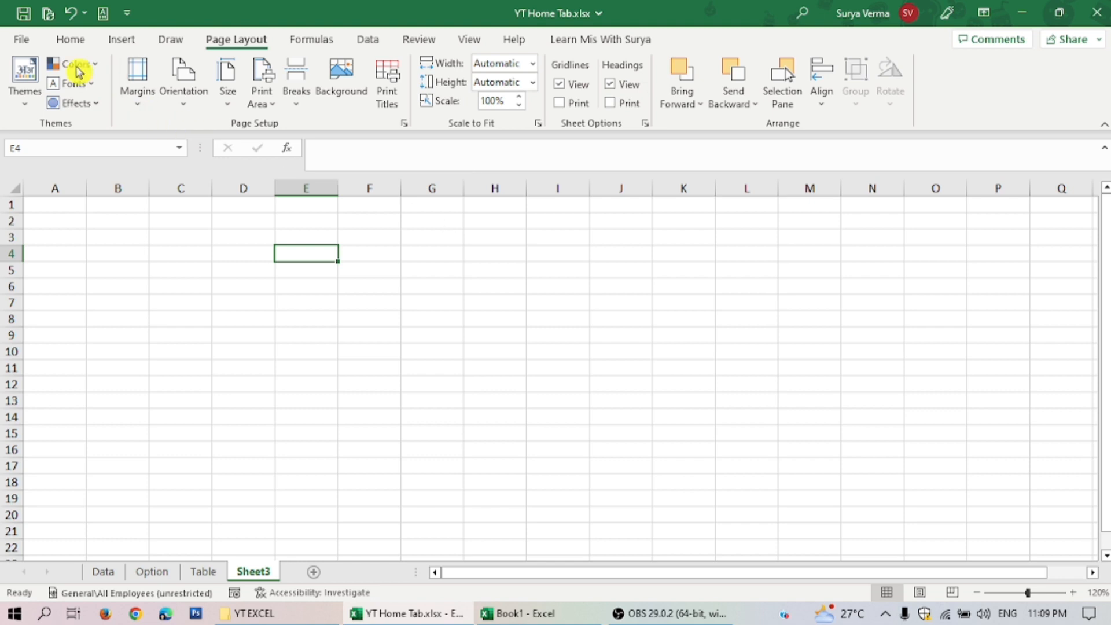
Step: Reopen Excel Options and open the Trust Center settings
click(21, 38)
click(53, 570)
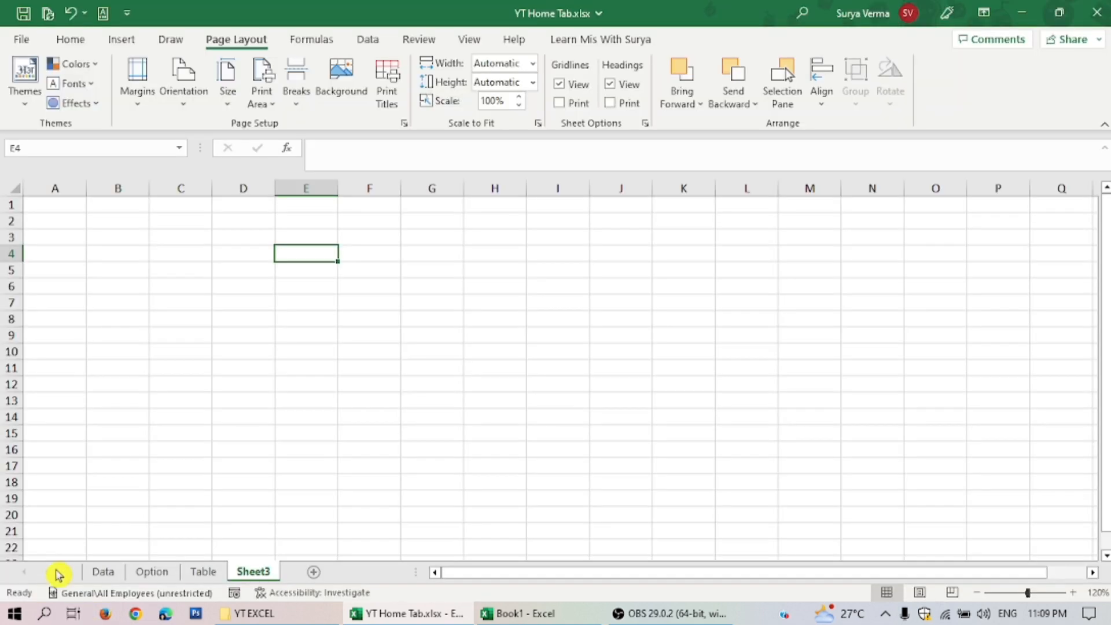
click(256, 315)
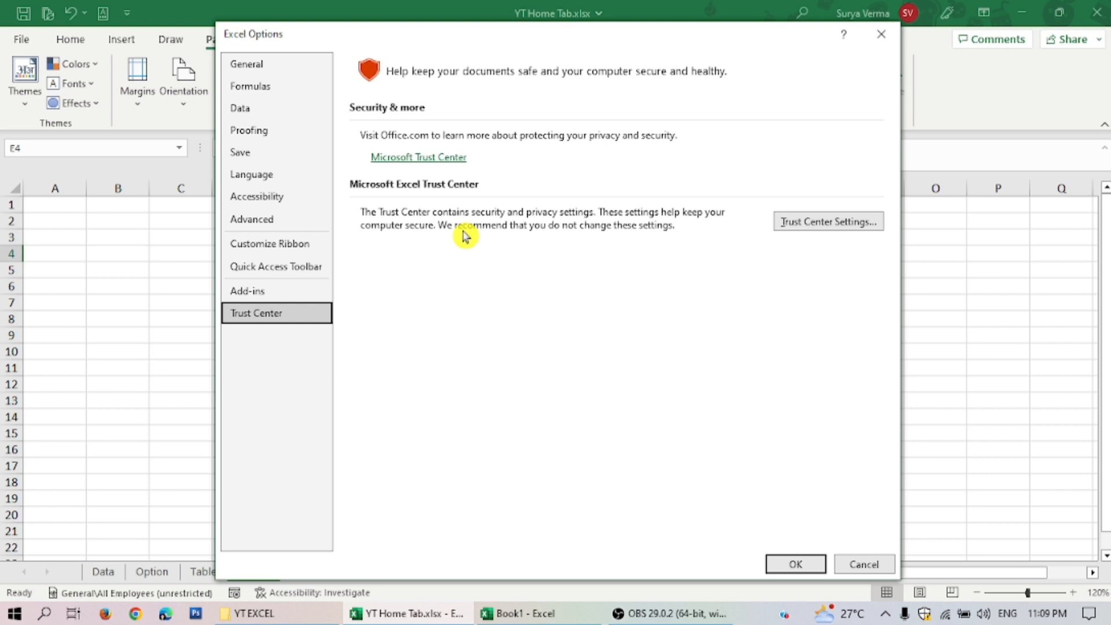
click(789, 222)
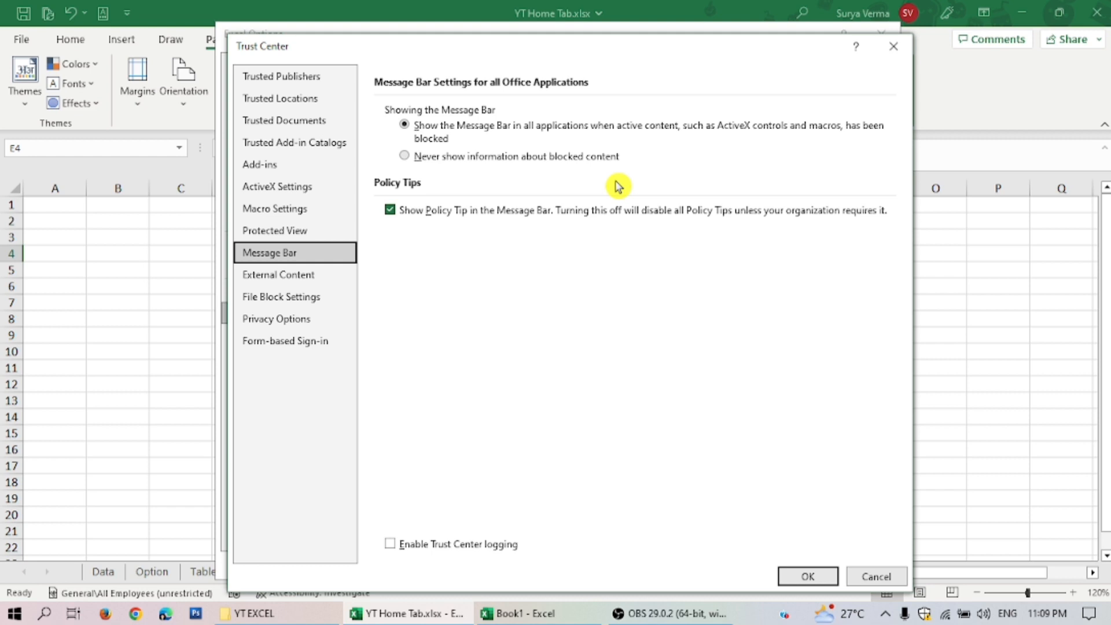
Step: Examine each Trust Center category in order, from Trusted Publishers through Macro Settings and Privacy Options to Form-based Sign-in
click(297, 77)
click(292, 99)
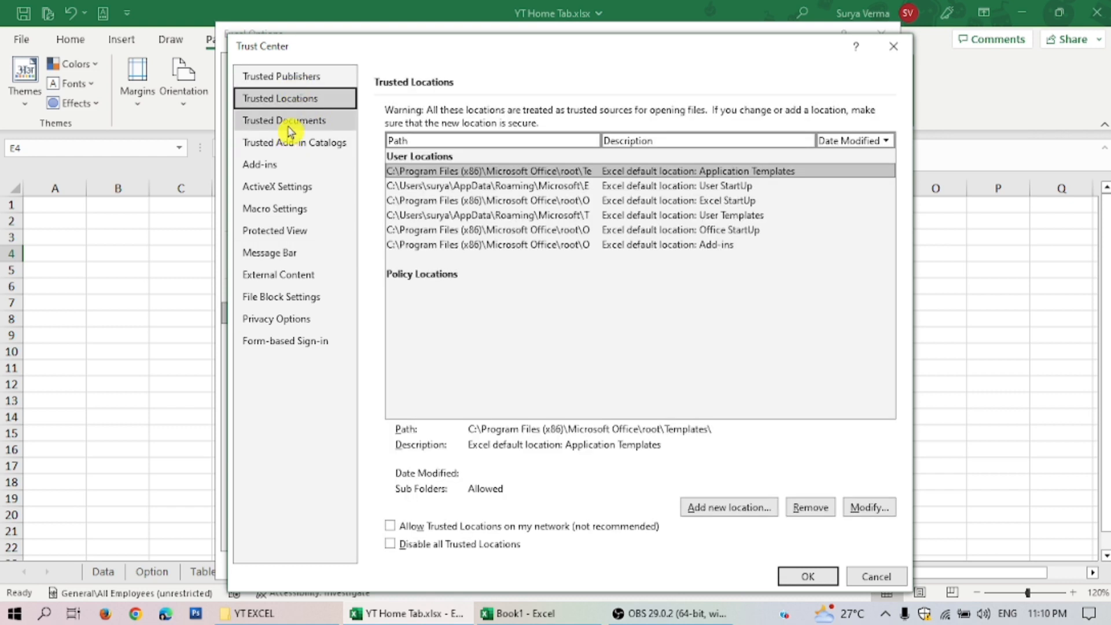
click(290, 120)
click(287, 143)
click(278, 165)
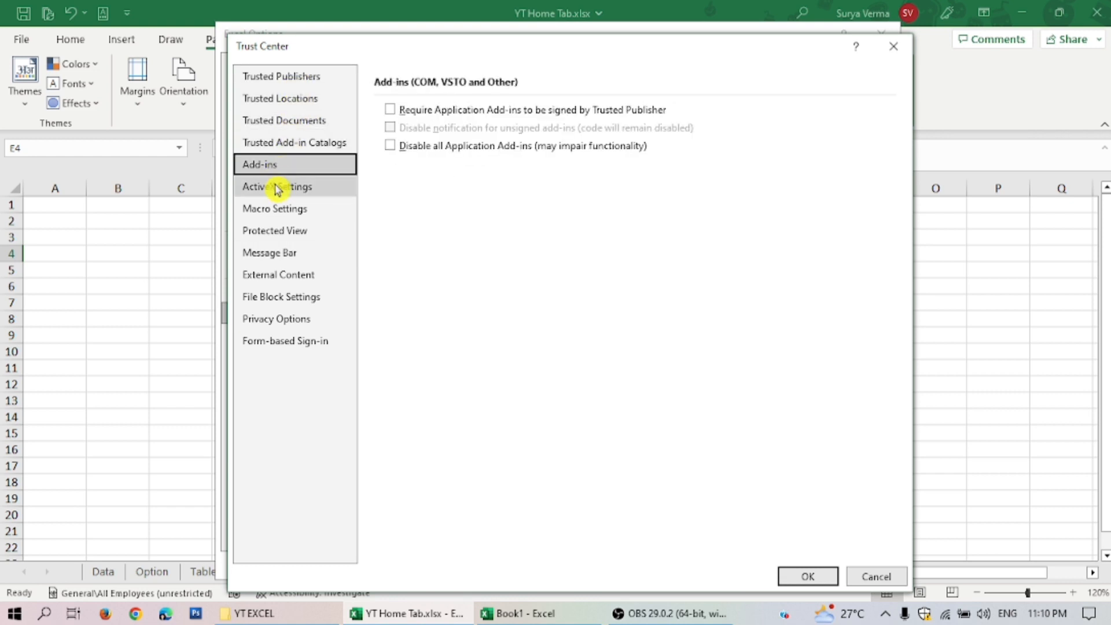
click(277, 188)
click(276, 210)
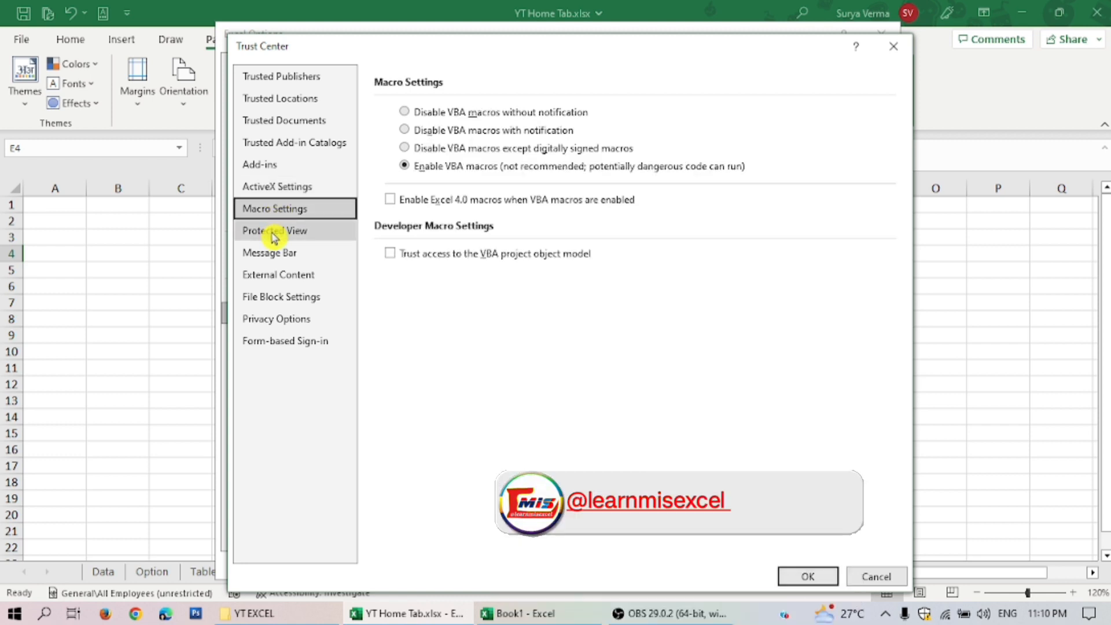
click(274, 233)
click(281, 254)
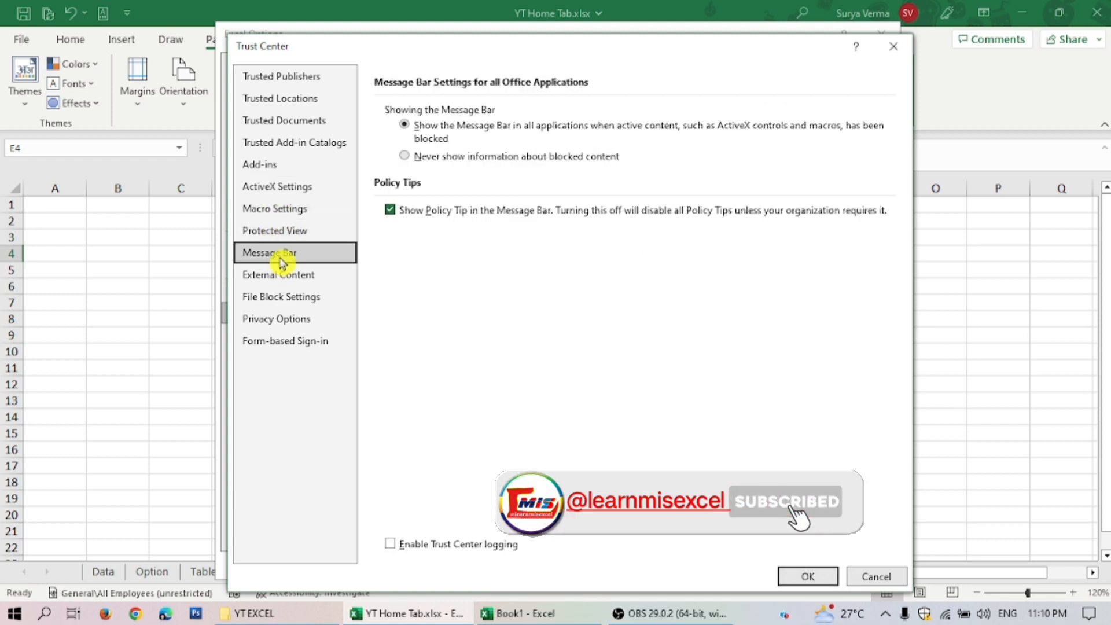
click(280, 276)
click(278, 297)
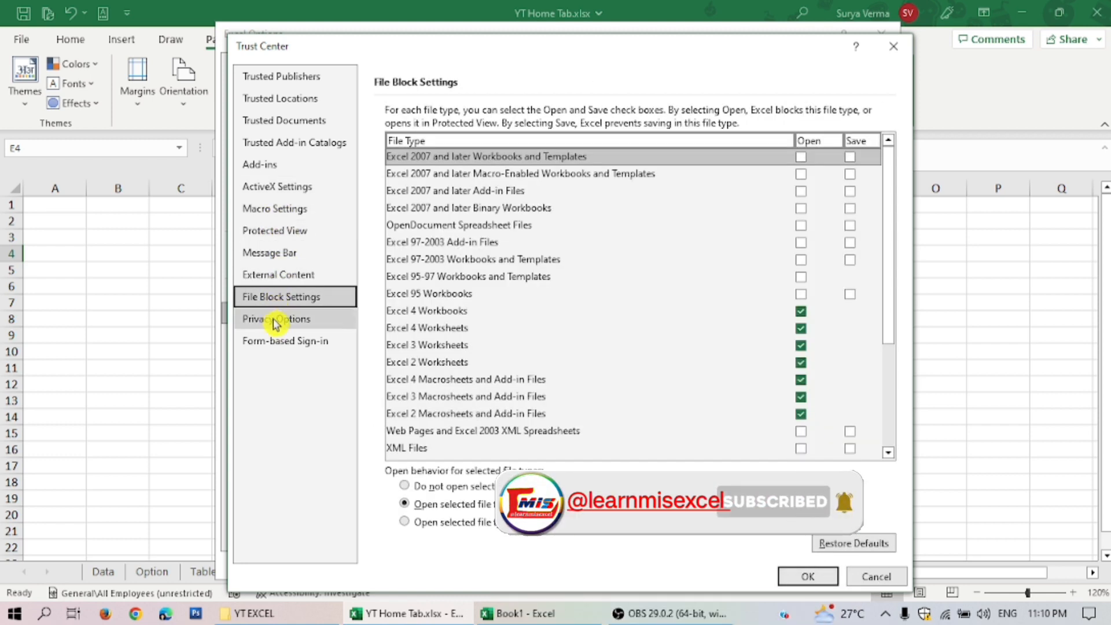
click(274, 321)
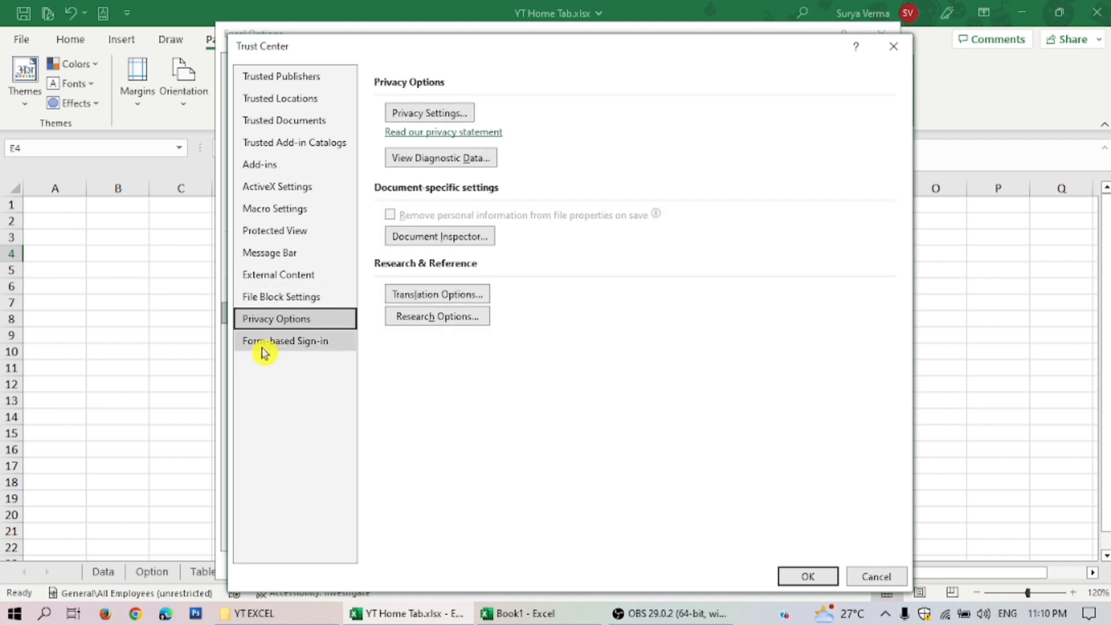
click(264, 341)
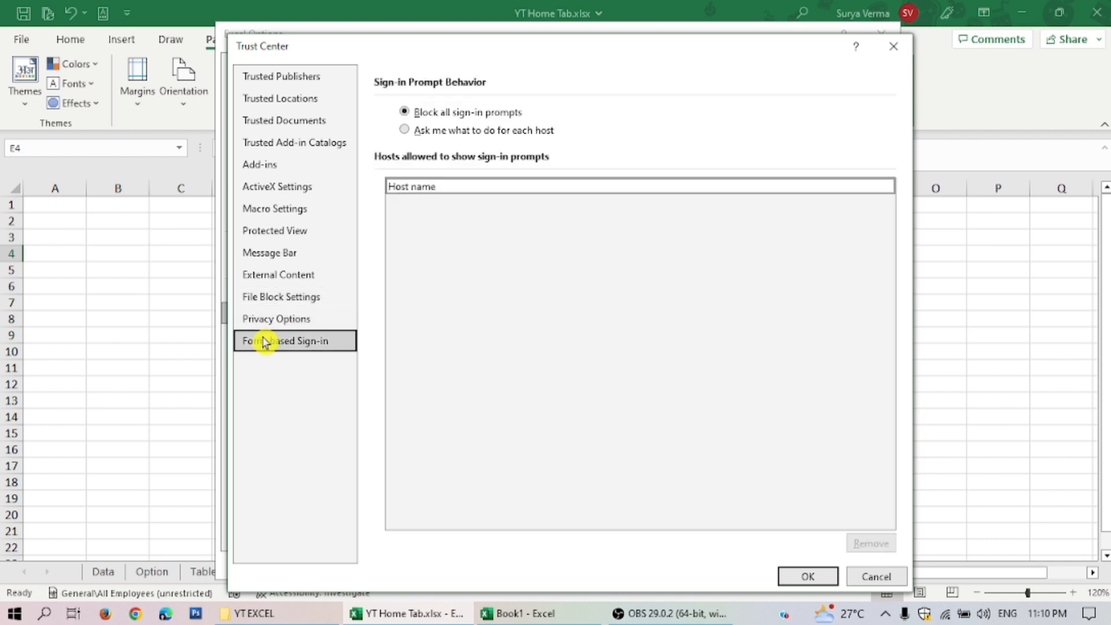
Step: Review the Trust Center categories from Trusted Publishers to ActiveX Settings again and accept the Trust Center settings without changes
click(272, 100)
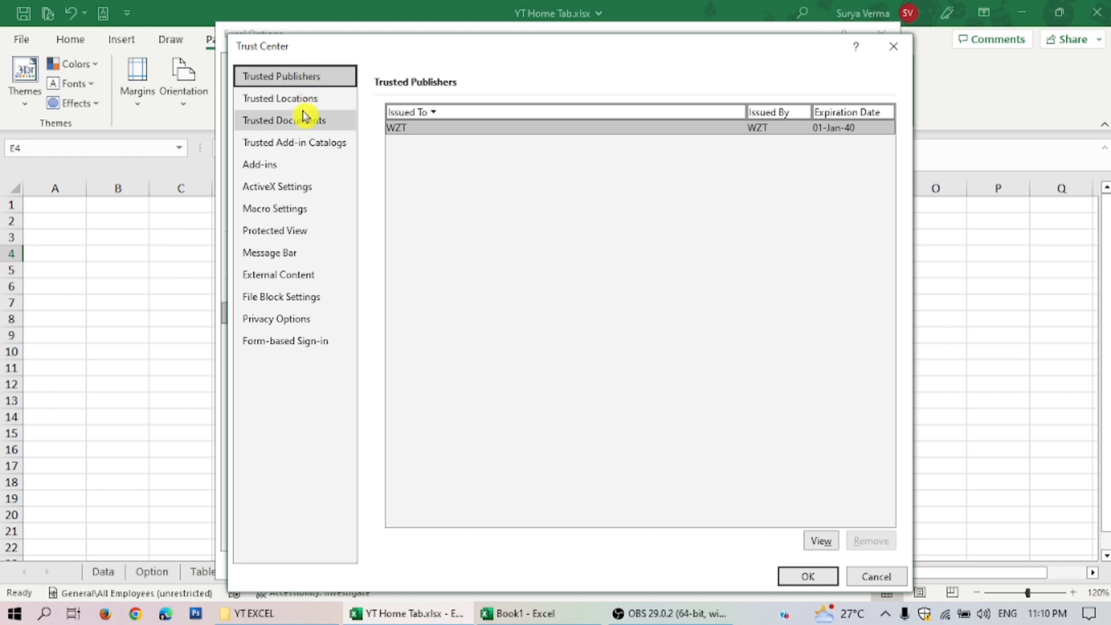
click(302, 99)
click(295, 126)
click(294, 144)
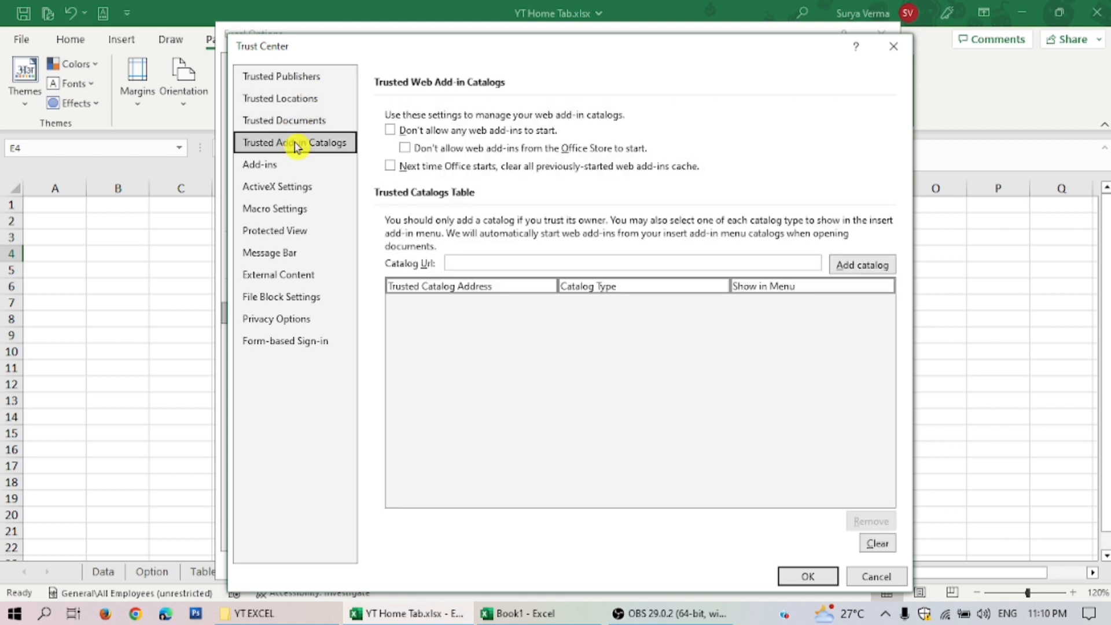
click(283, 166)
click(282, 188)
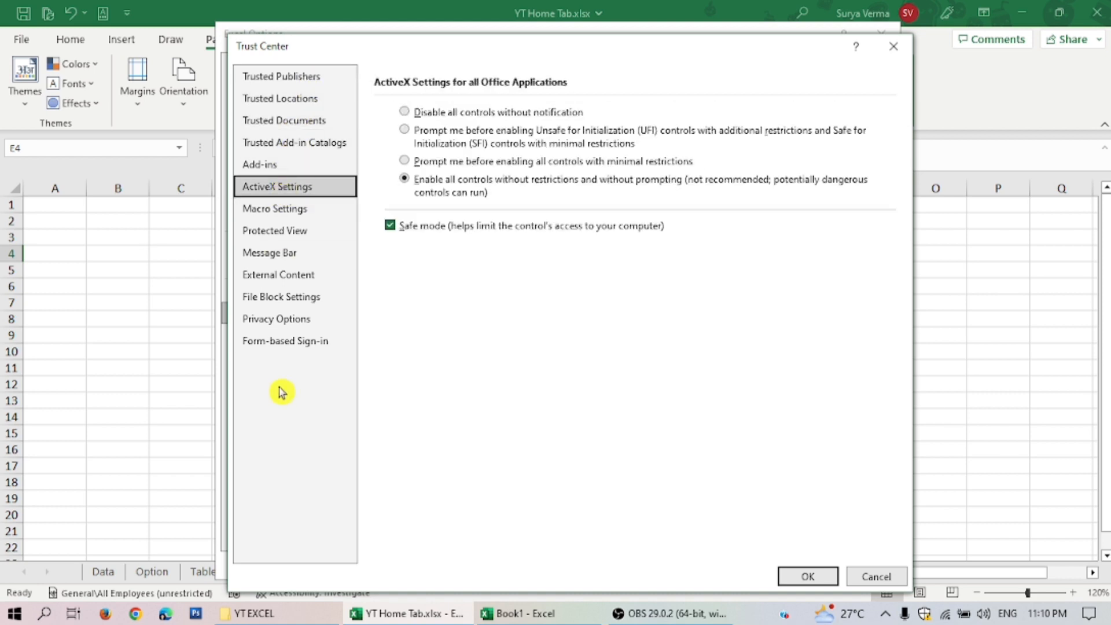
click(813, 577)
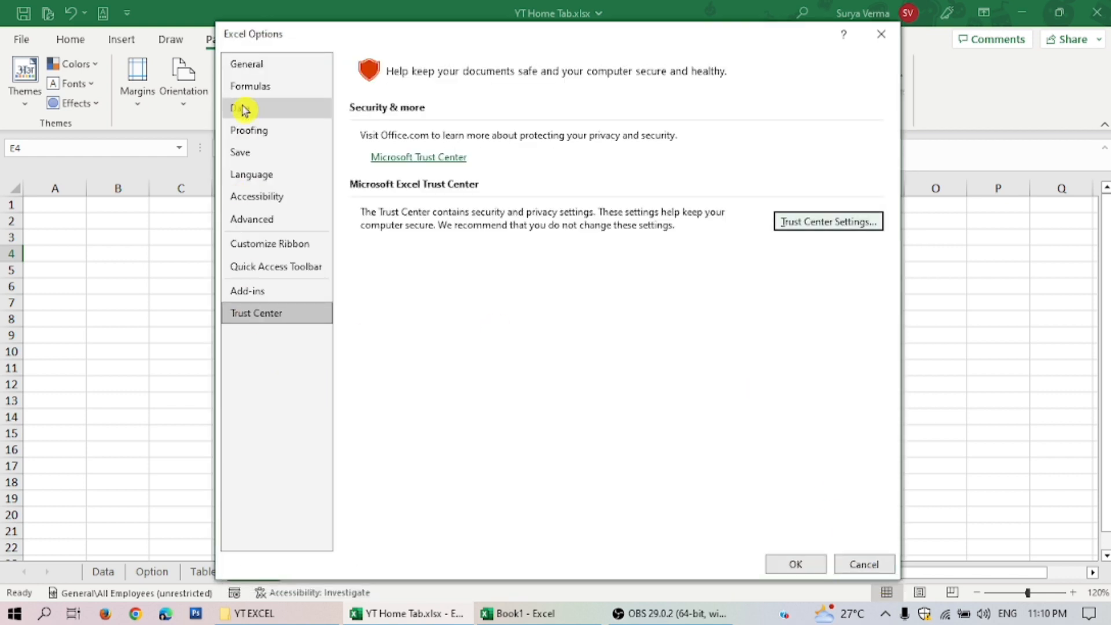
Step: View the Formulas category of Excel Options and reposition the dialog so all its settings fit on screen
drag(329, 37, 332, 64)
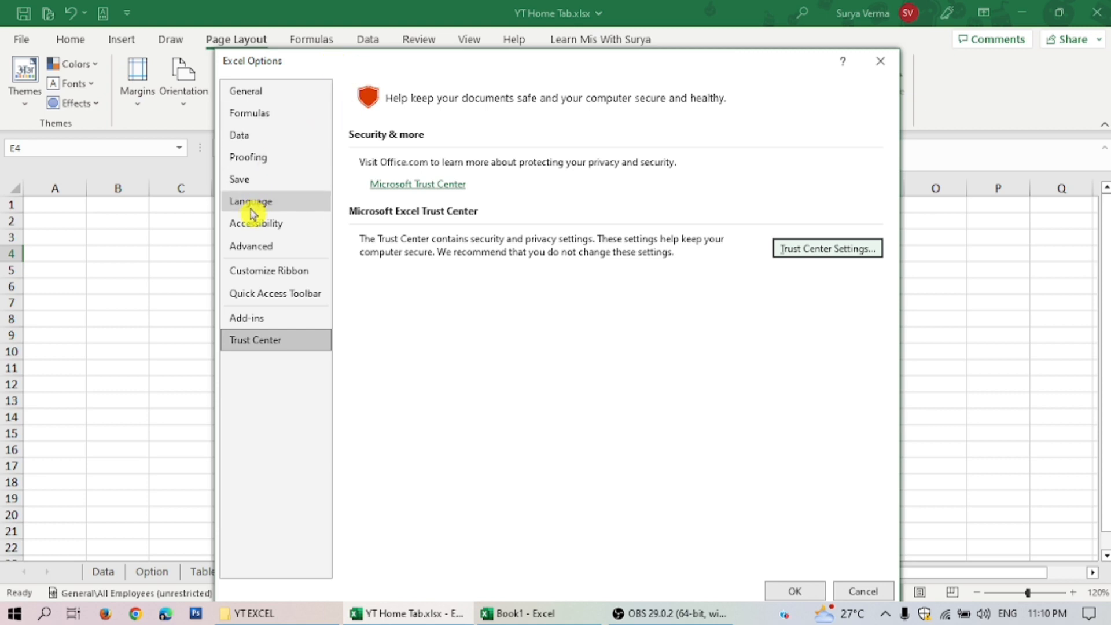
click(264, 116)
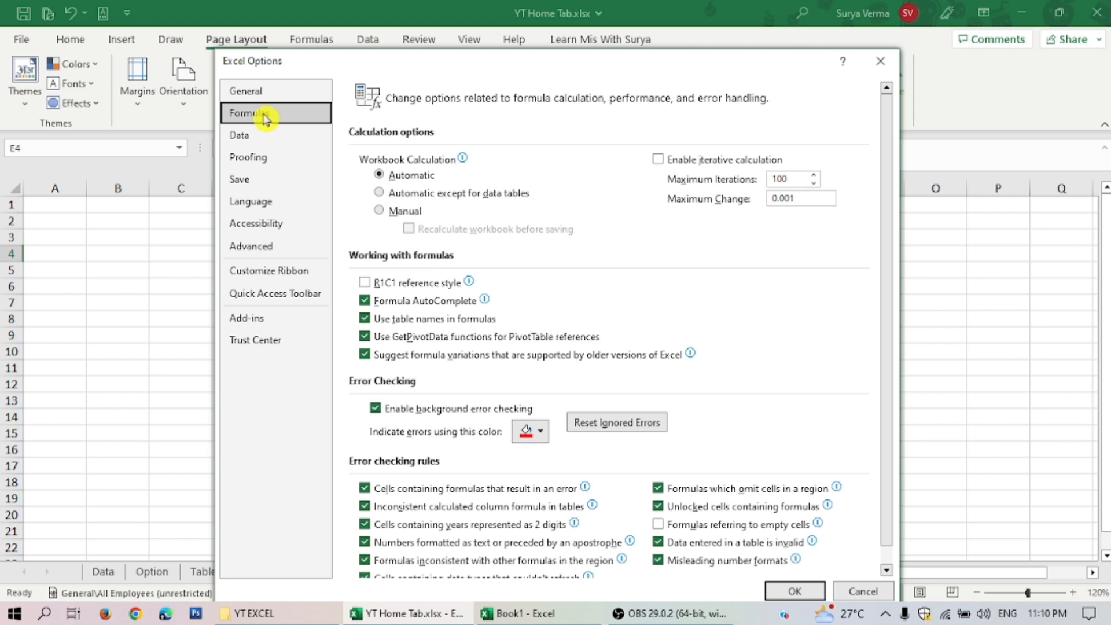
drag(522, 71, 435, 30)
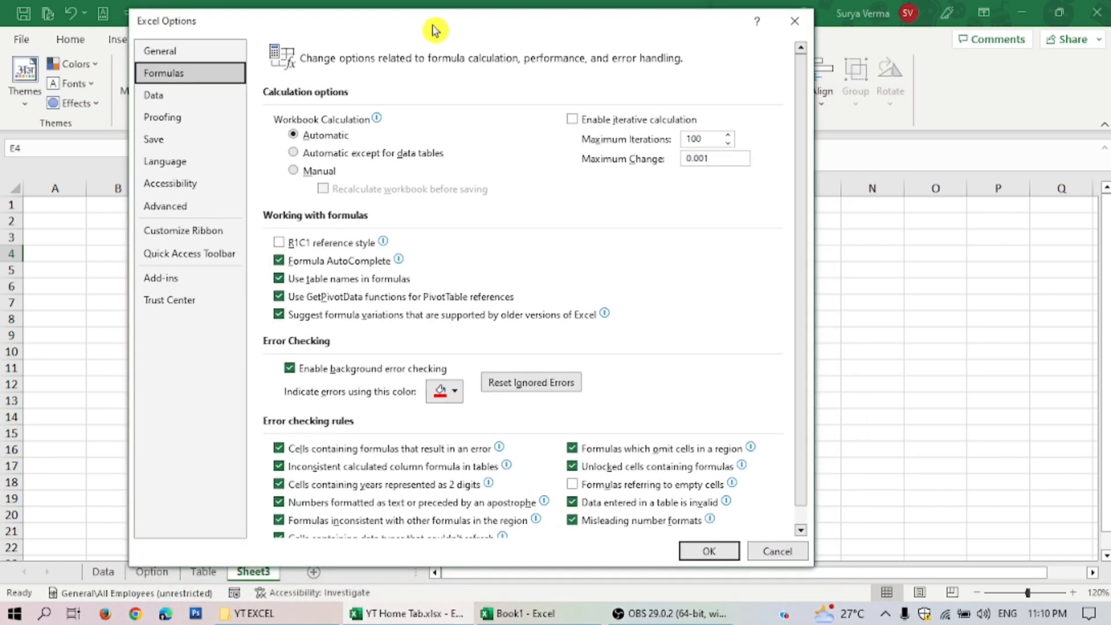